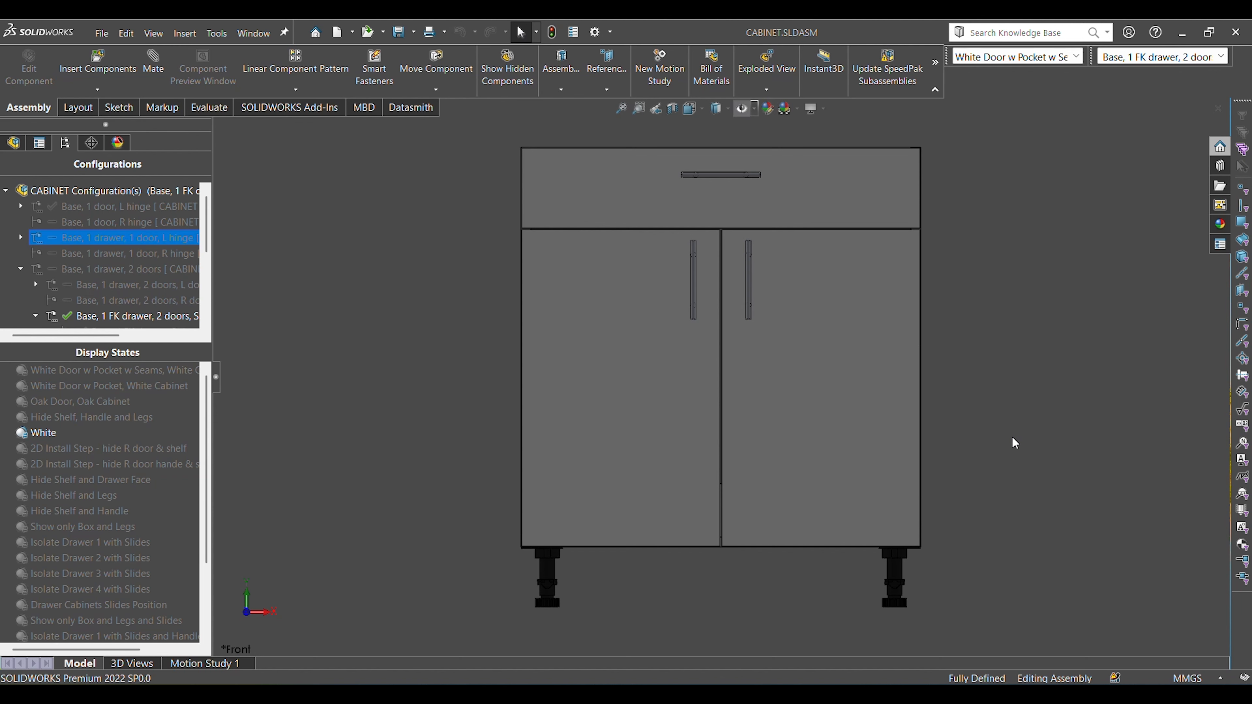
Examine the base cabinet's drawer front, doors, side panels and legs in front, trimetric and rotated views.
{"action": "right_click_drag", "start_coordinate": [1013, 437], "coordinate": [1084, 347]}
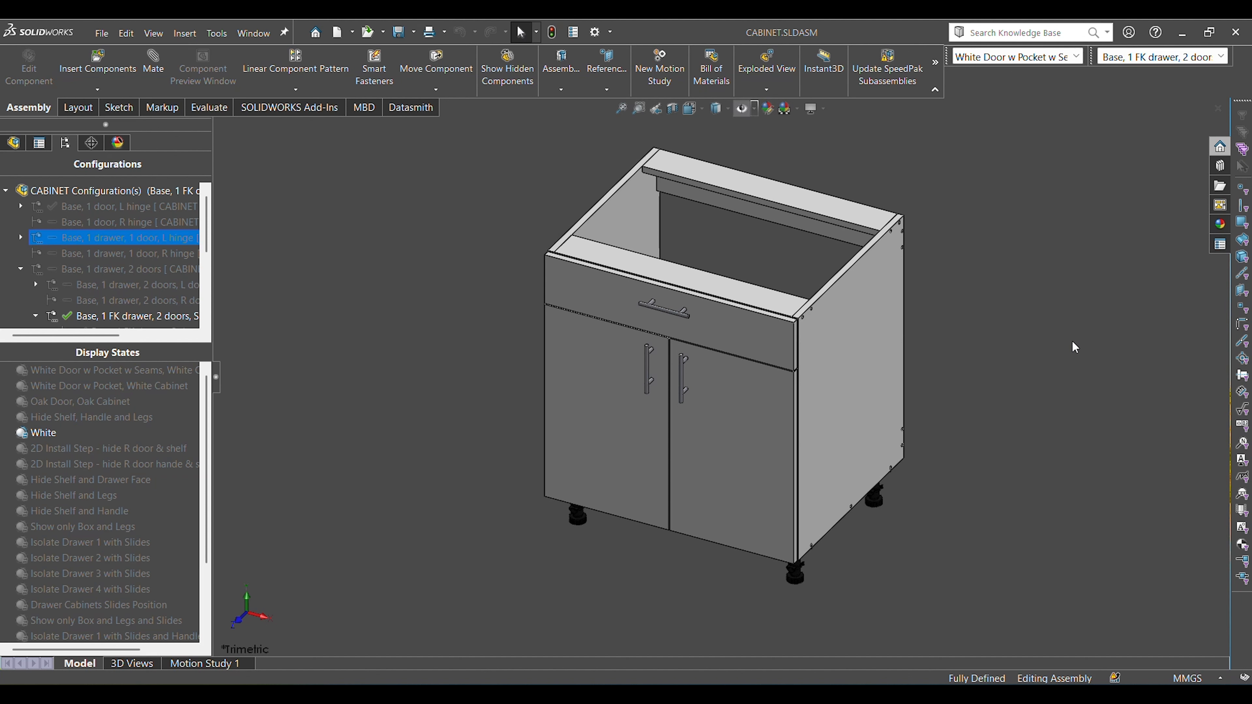
{"action": "key", "text": "ctrl+1"}
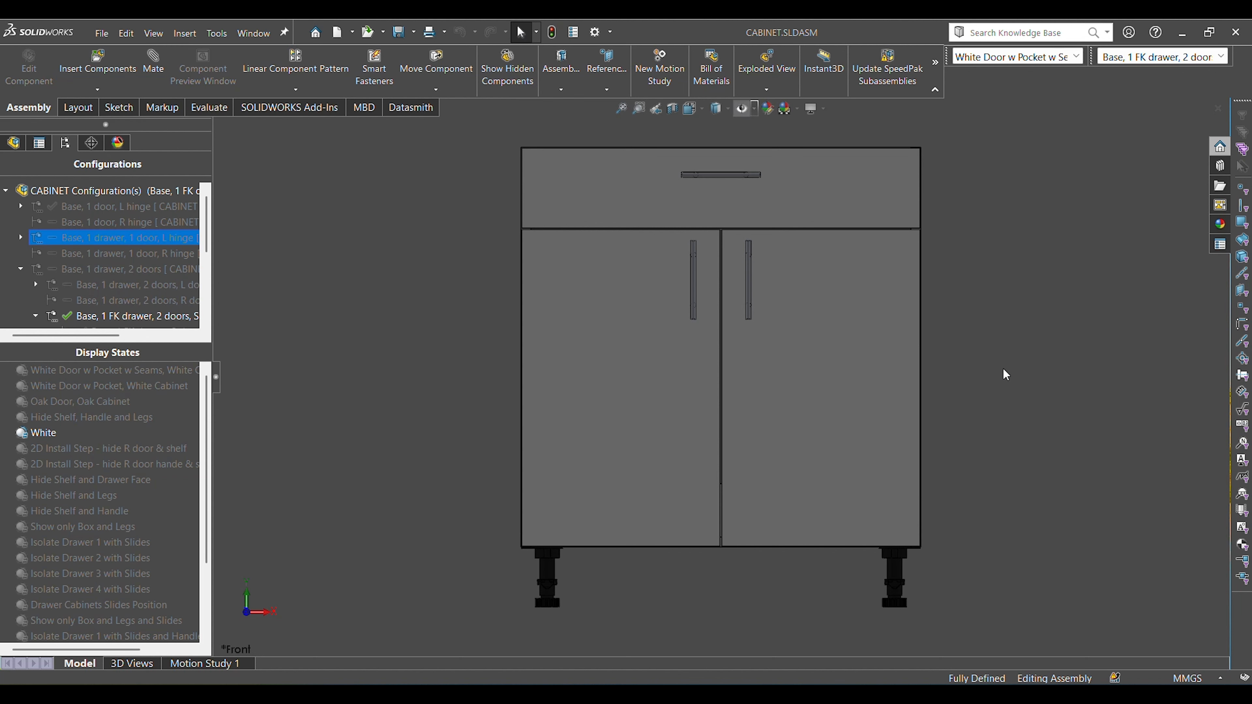
{"action": "middle_click_drag", "start_coordinate": [1003, 372], "coordinate": [1040, 417]}
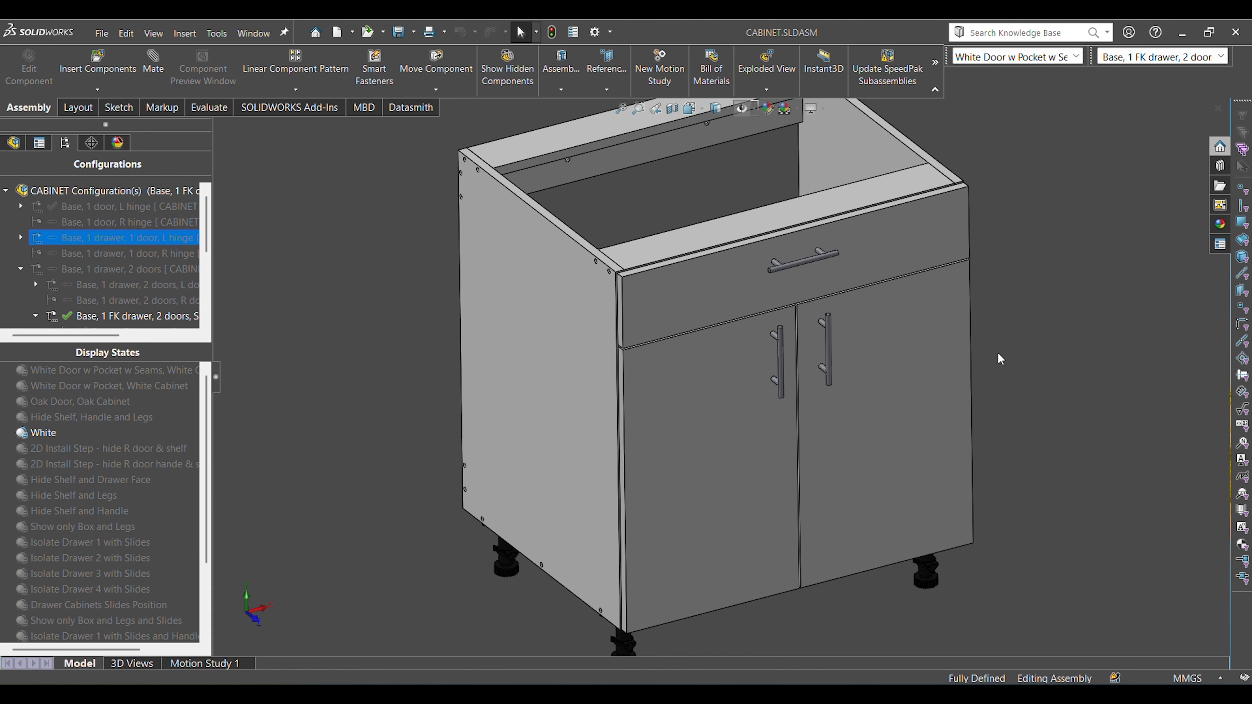
{"action": "key", "text": "f"}
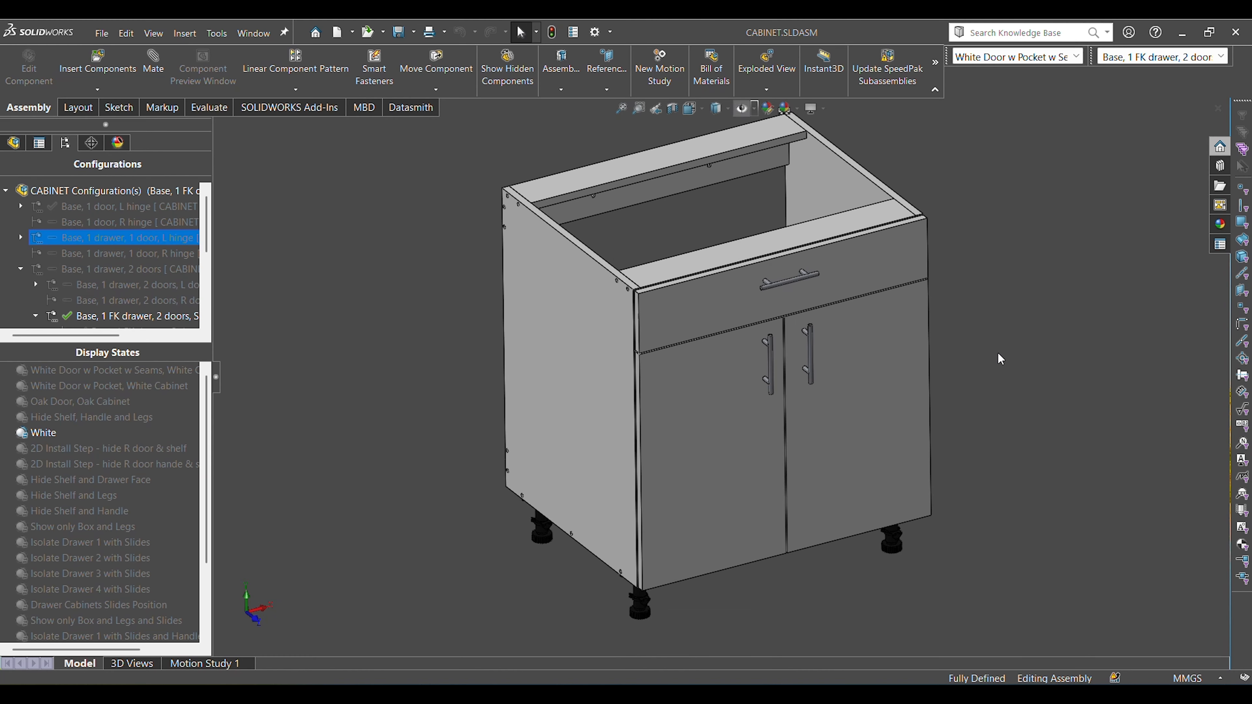
{"action": "scroll", "coordinate": [998, 352], "scroll_direction": "down", "scroll_amount": 2}
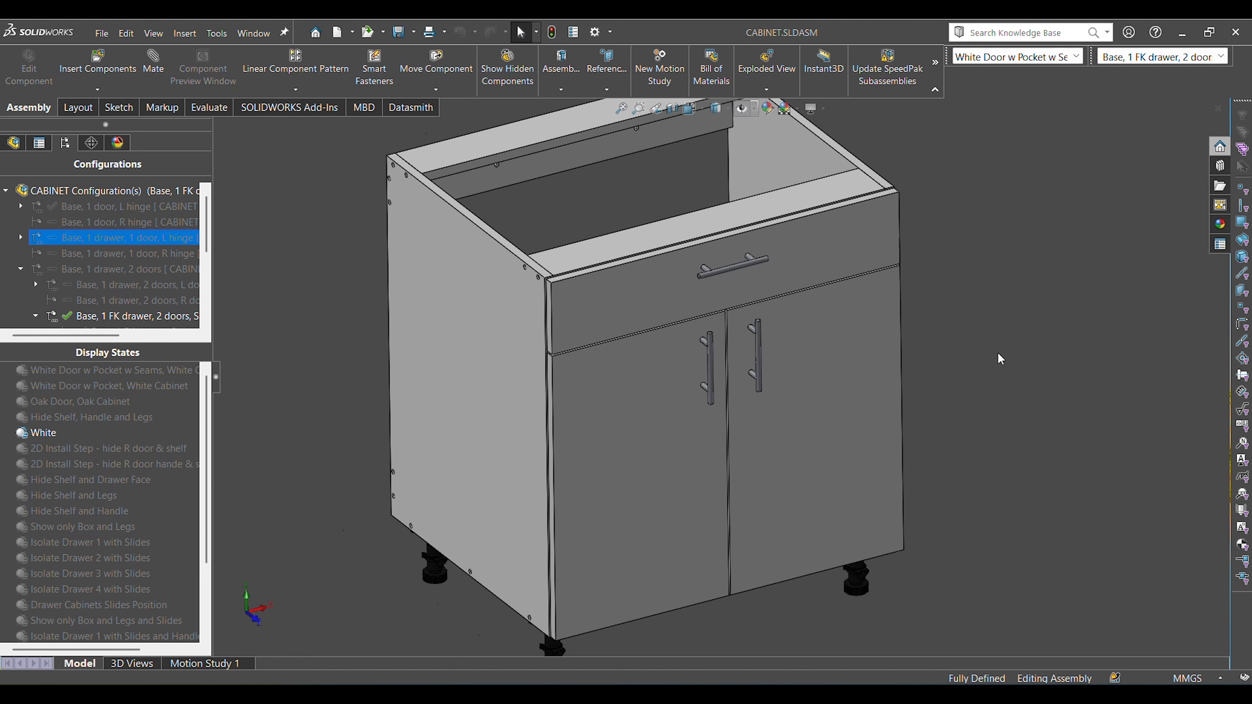
{"action": "scroll", "coordinate": [998, 353], "scroll_direction": "up", "scroll_amount": 1}
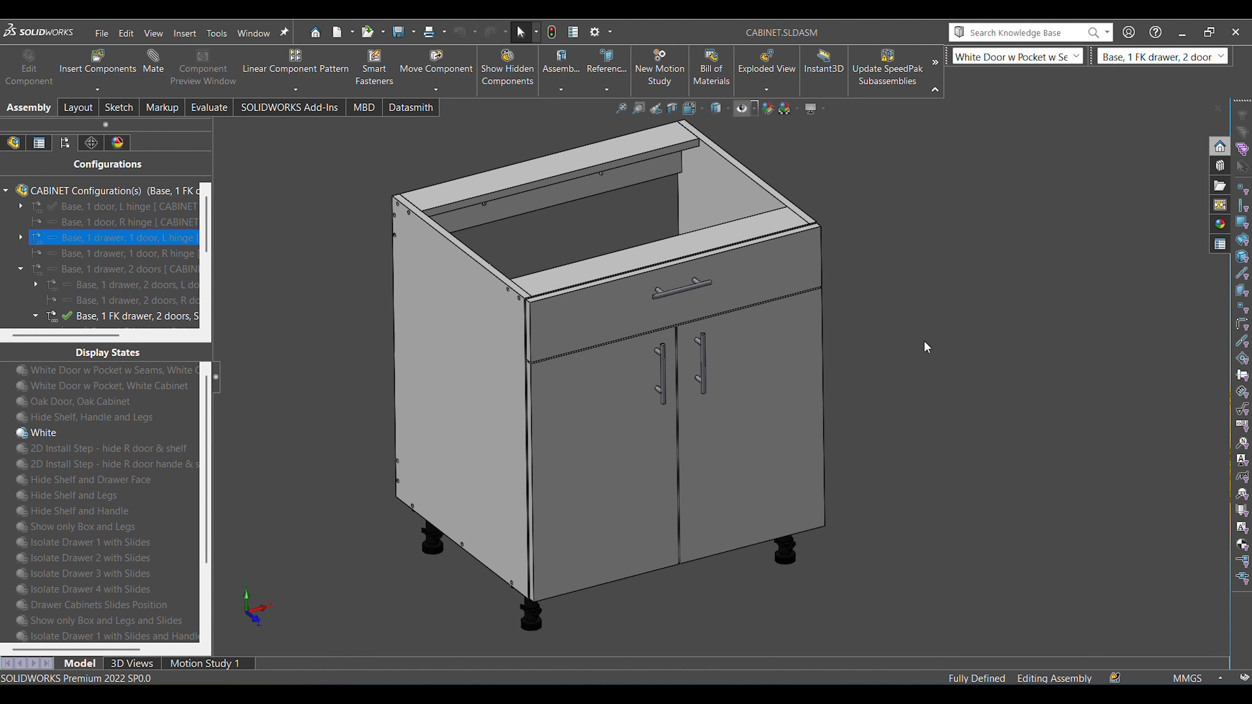
{"action": "key", "text": "ctrl+1"}
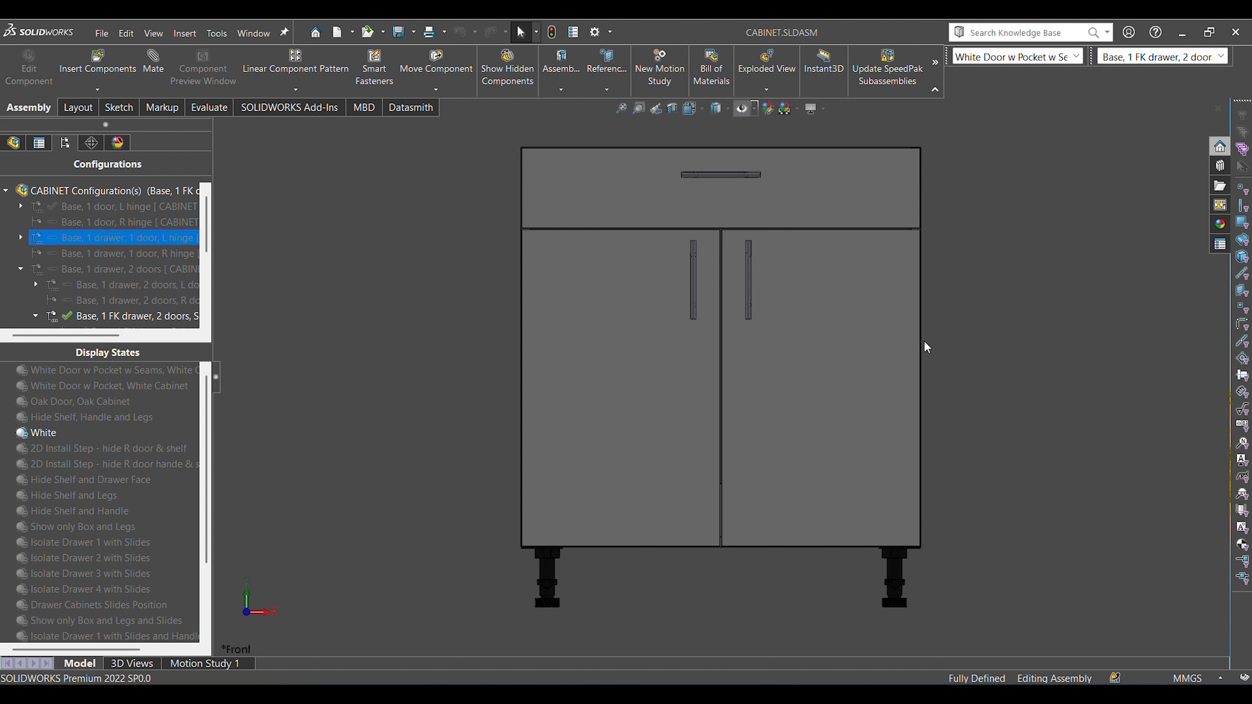
{"action": "middle_click_drag", "start_coordinate": [1020, 342], "coordinate": [962, 440]}
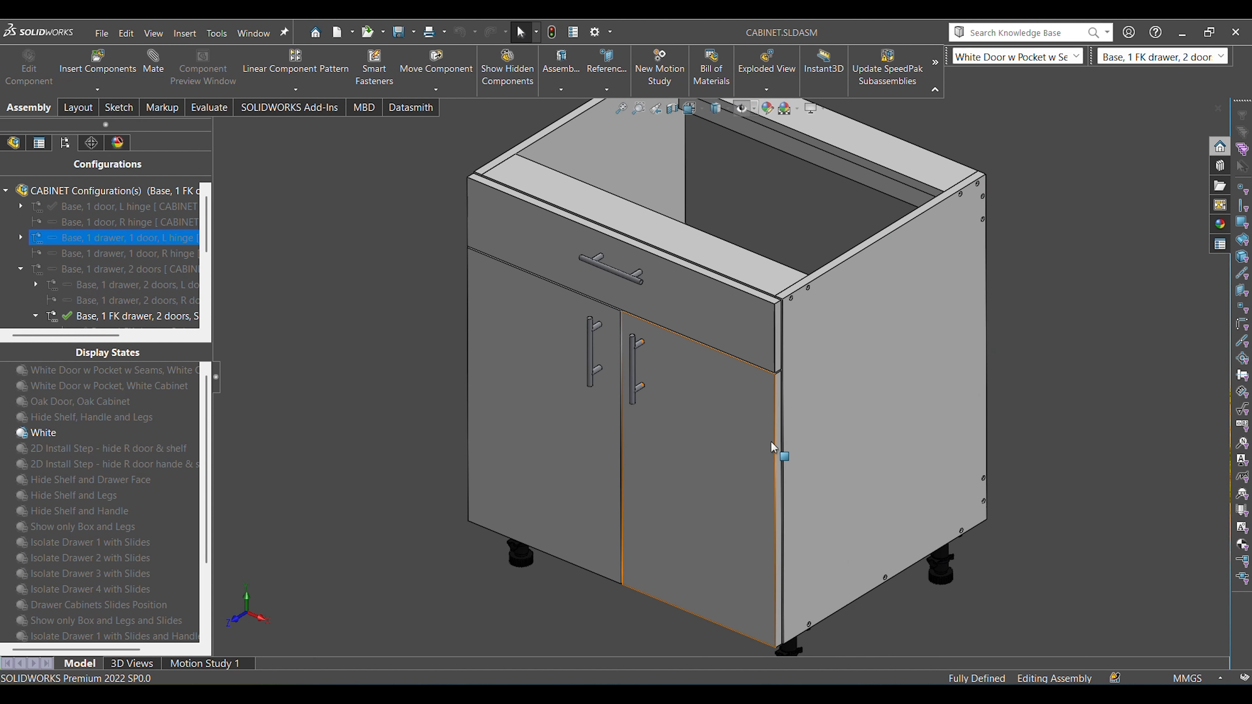
{"action": "left_click", "coordinate": [738, 434]}
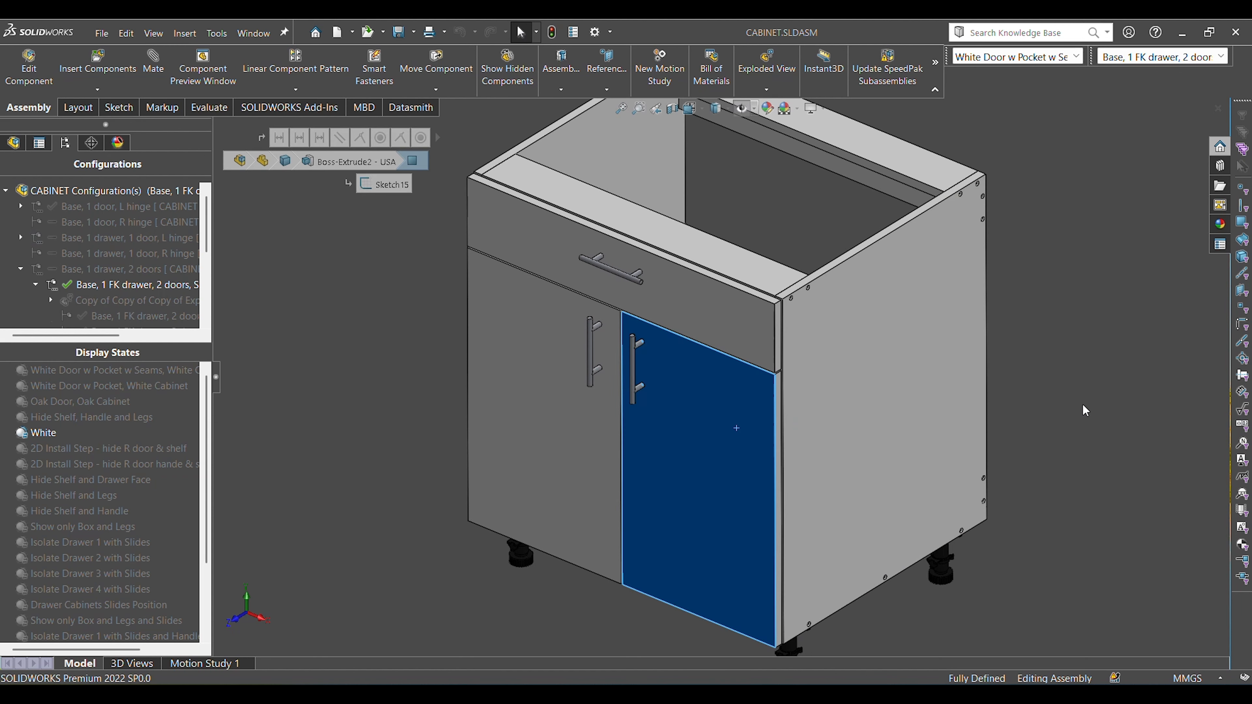
{"action": "left_click", "coordinate": [1087, 409]}
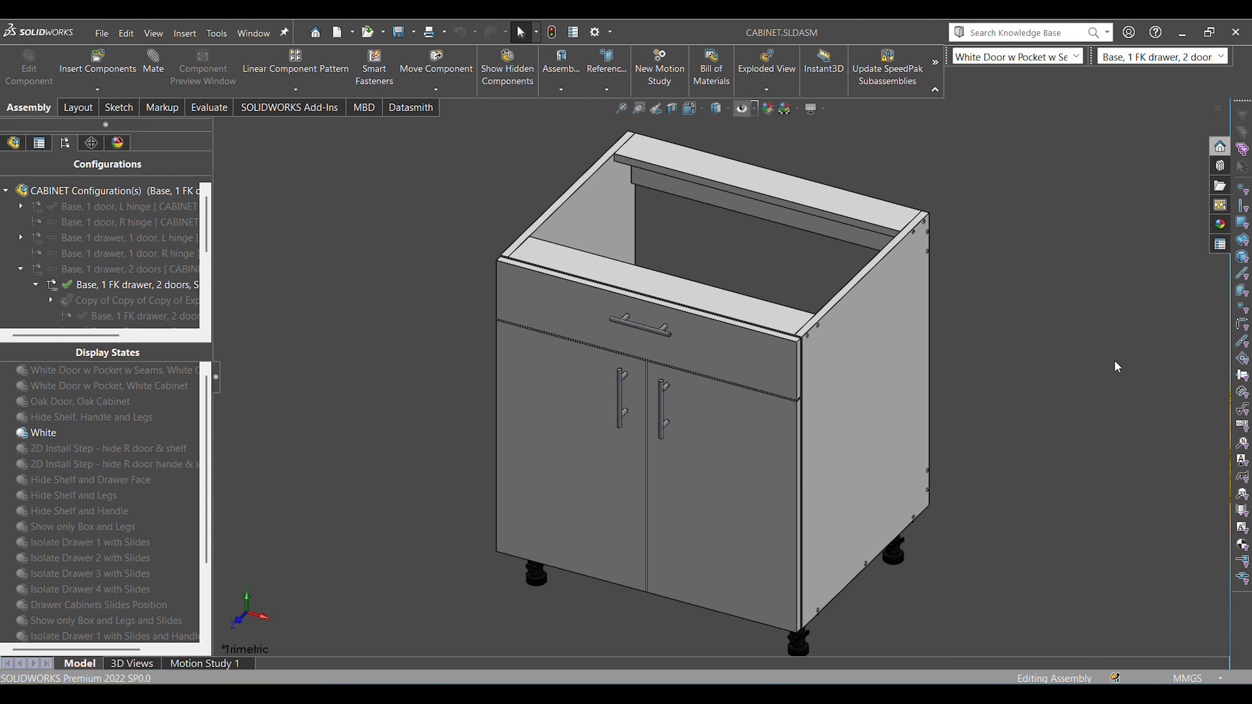
{"action": "middle_click_drag", "start_coordinate": [1025, 439], "coordinate": [1051, 386]}
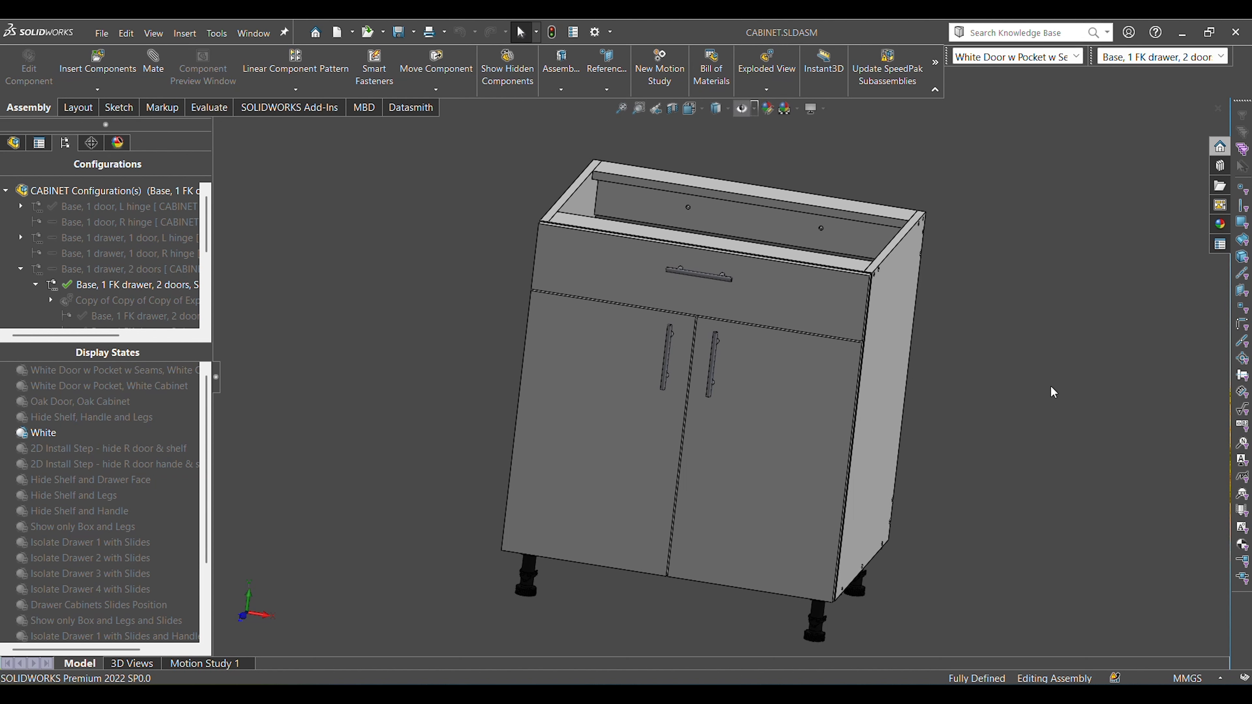
{"action": "key", "text": "ctrl+1"}
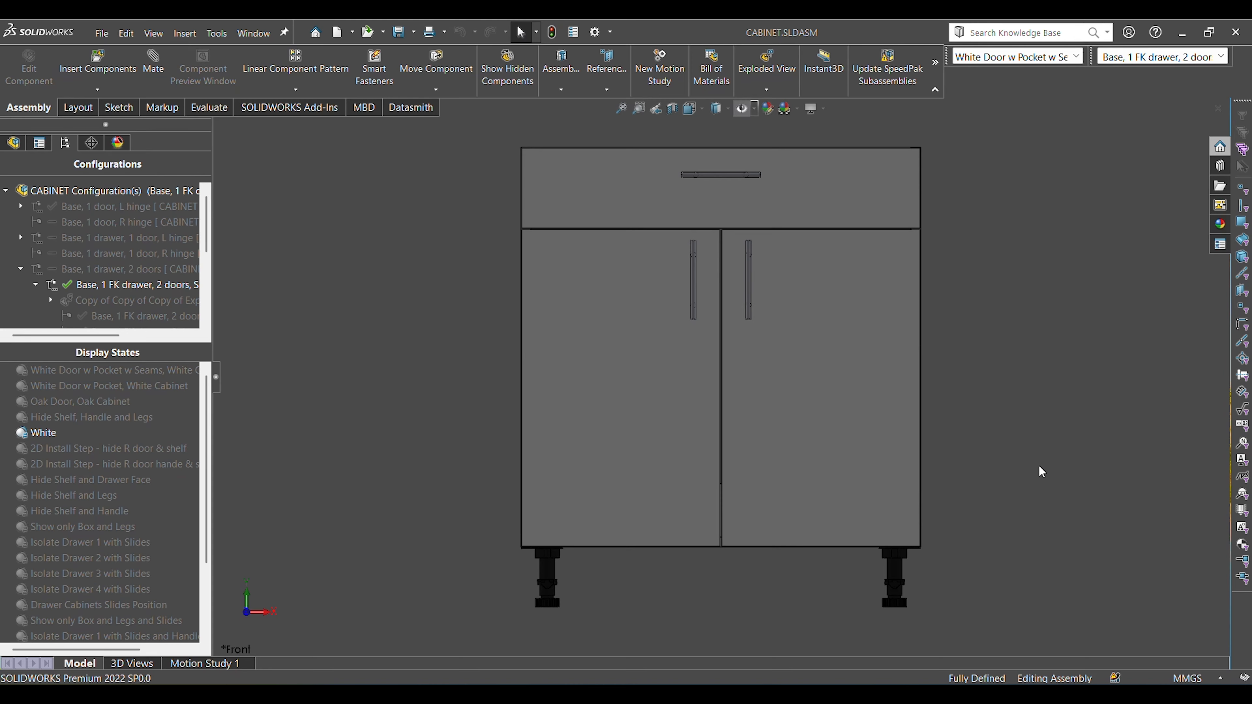
{"action": "key", "text": "ctrl+7"}
{"action": "middle_click_drag", "start_coordinate": [1071, 431], "coordinate": [990, 430]}
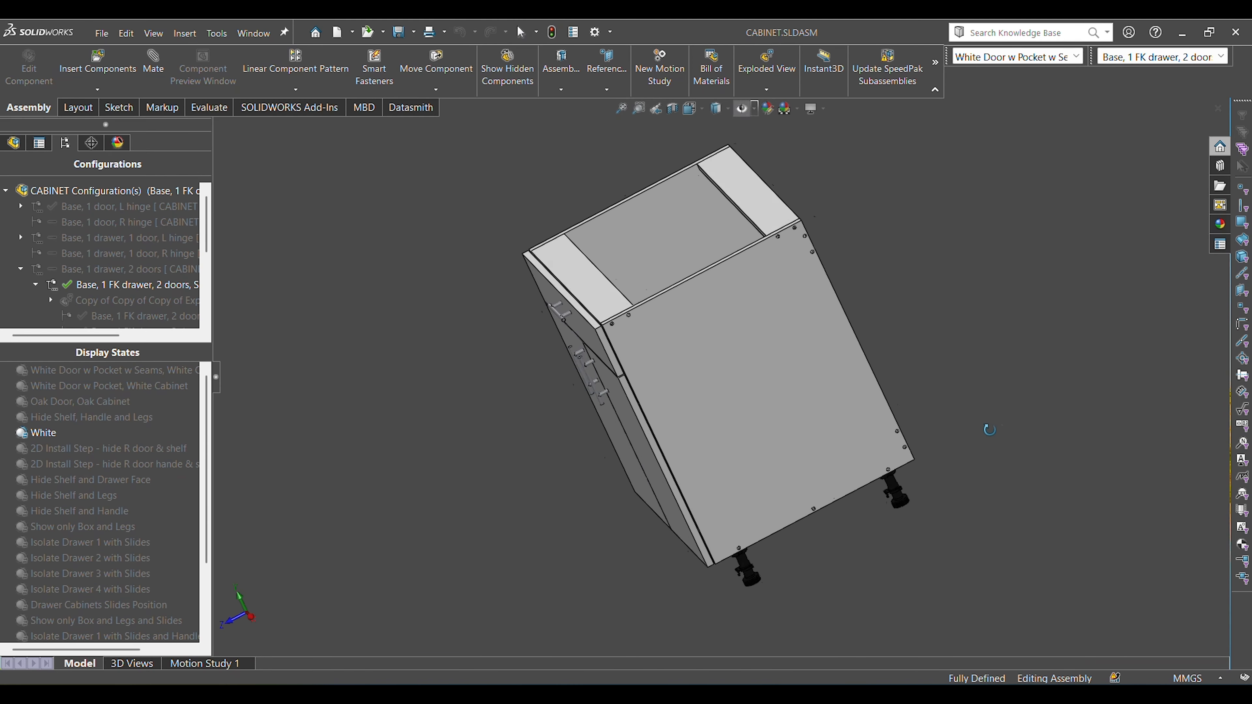
{"action": "left_click_drag", "start_coordinate": [990, 430], "coordinate": [1000, 463]}
{"action": "key", "text": "ctrl+7"}
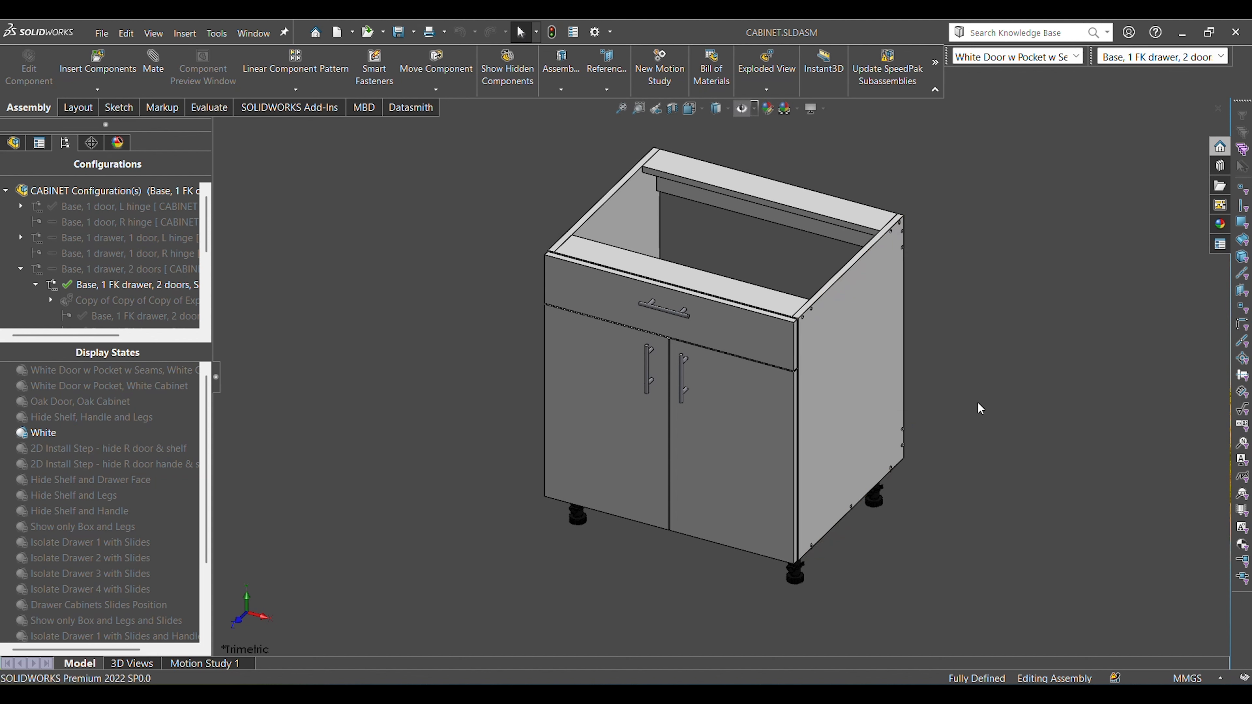
Pick out the cabinet's two doors, drawer front and drawer handle by selecting them in the trimetric view, leaving nothing selected.
{"action": "left_click", "coordinate": [604, 372]}
{"action": "left_click", "coordinate": [716, 447]}
{"action": "left_click", "coordinate": [707, 324]}
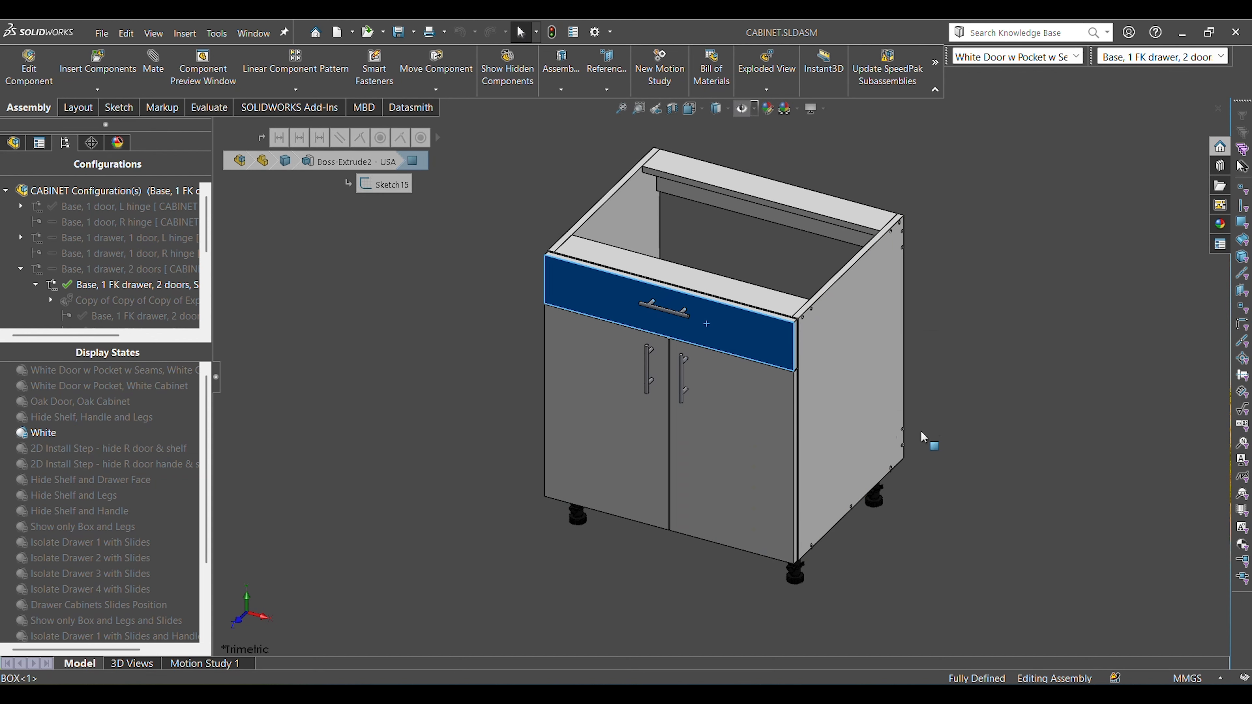
{"action": "left_click", "coordinate": [1033, 439]}
{"action": "left_click", "coordinate": [664, 302]}
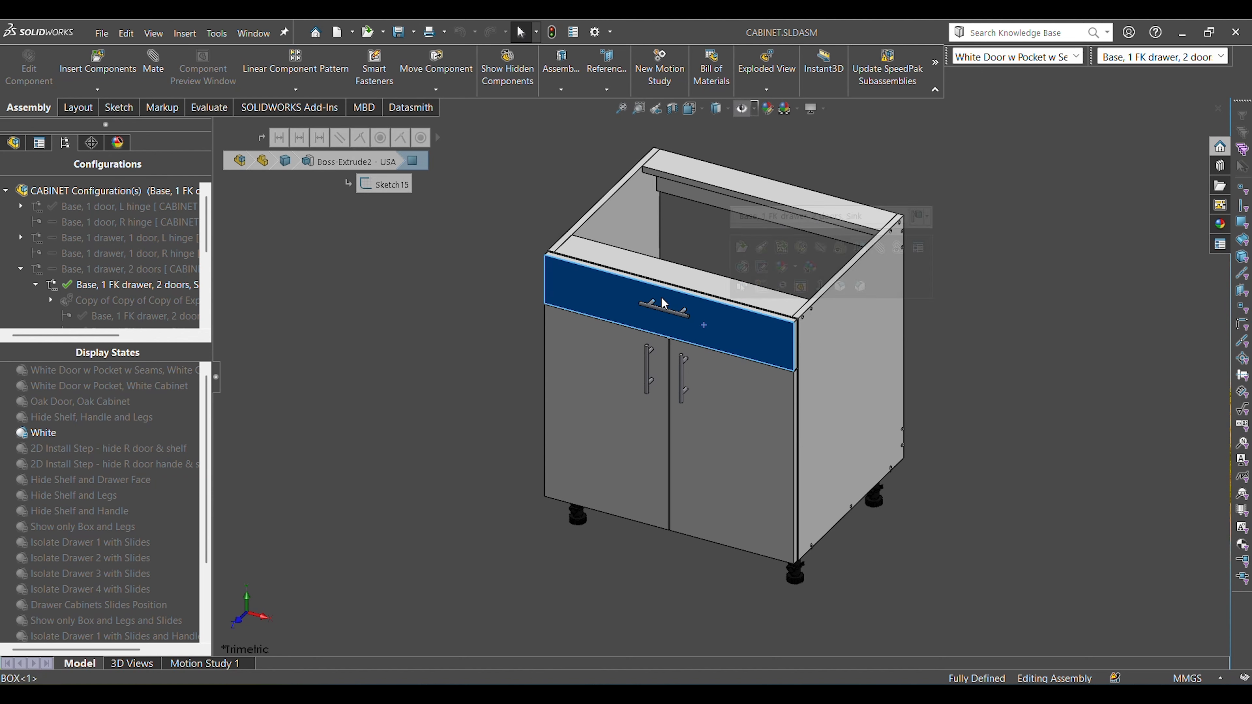
{"action": "left_click", "coordinate": [982, 453]}
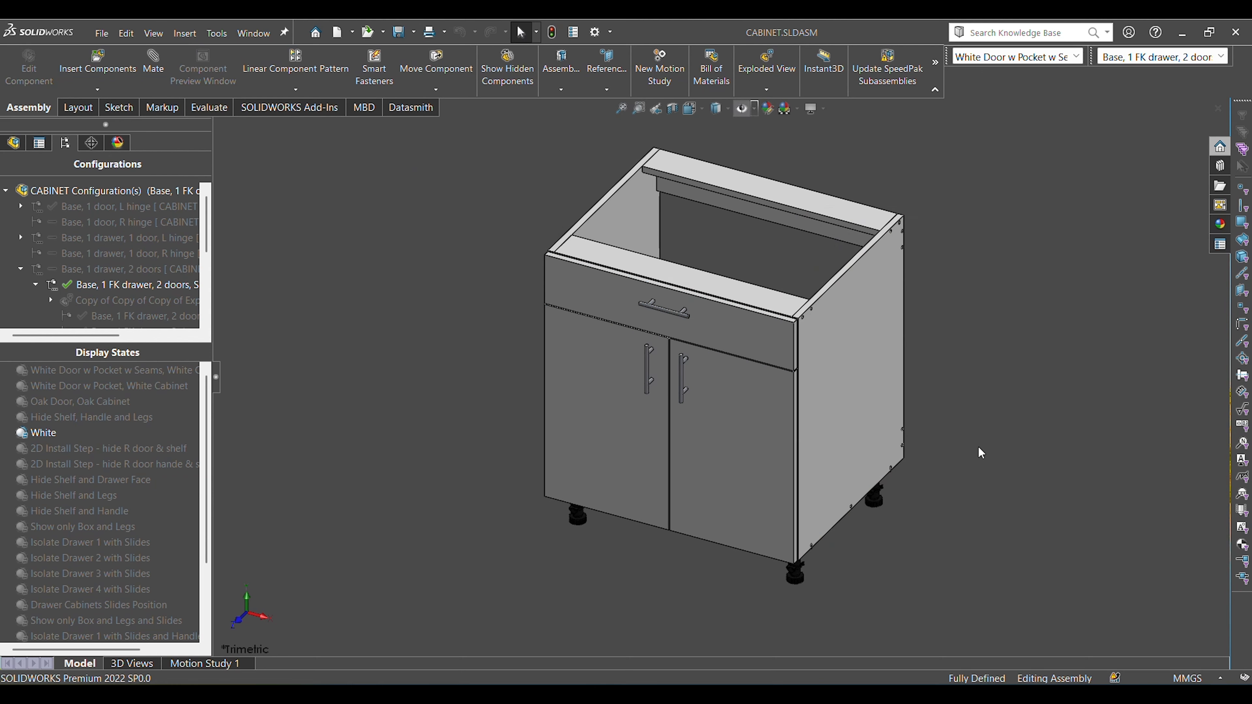
Examine the cabinet from behind and above, checking the open back, rails, door hinges and drawer-front bracket.
{"action": "middle_click_drag", "start_coordinate": [982, 453], "coordinate": [806, 420]}
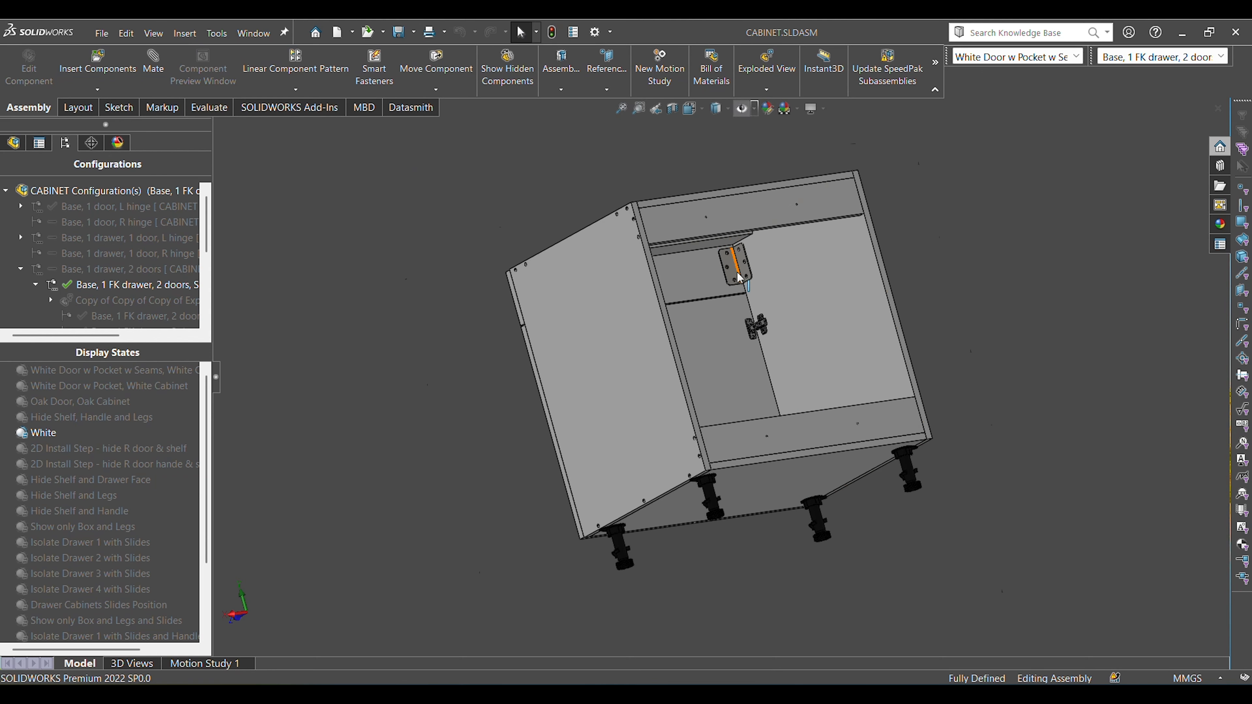
{"action": "scroll", "coordinate": [737, 273], "scroll_direction": "down", "scroll_amount": 4}
{"action": "middle_click_drag", "start_coordinate": [741, 278], "coordinate": [777, 320]}
{"action": "scroll", "coordinate": [772, 365], "scroll_direction": "up", "scroll_amount": 3}
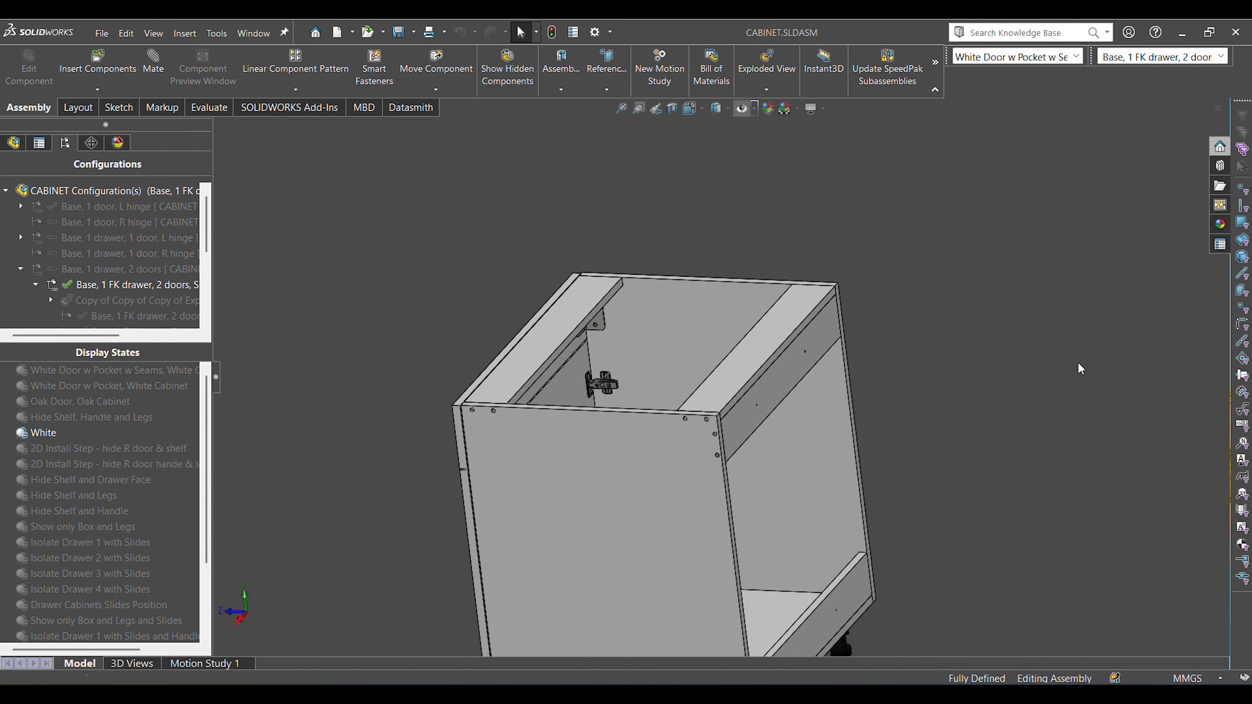
{"action": "key", "text": "ctrl+7"}
{"action": "middle_click_drag", "start_coordinate": [1025, 426], "coordinate": [804, 434]}
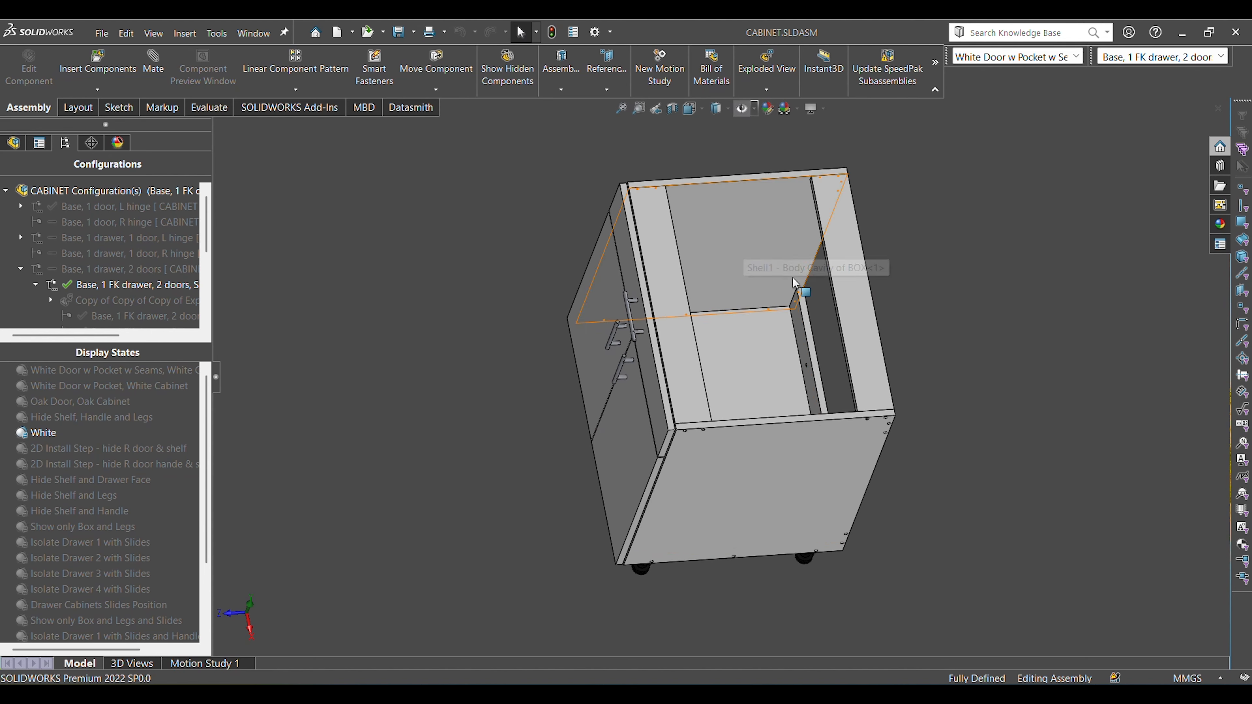
{"action": "middle_click_drag", "start_coordinate": [795, 282], "coordinate": [846, 312]}
{"action": "mouse_move", "coordinate": [930, 455]}
{"action": "middle_mouse_down"}
{"action": "mouse_move", "coordinate": [952, 404]}
{"action": "mouse_move", "coordinate": [943, 455]}
{"action": "middle_mouse_up"}
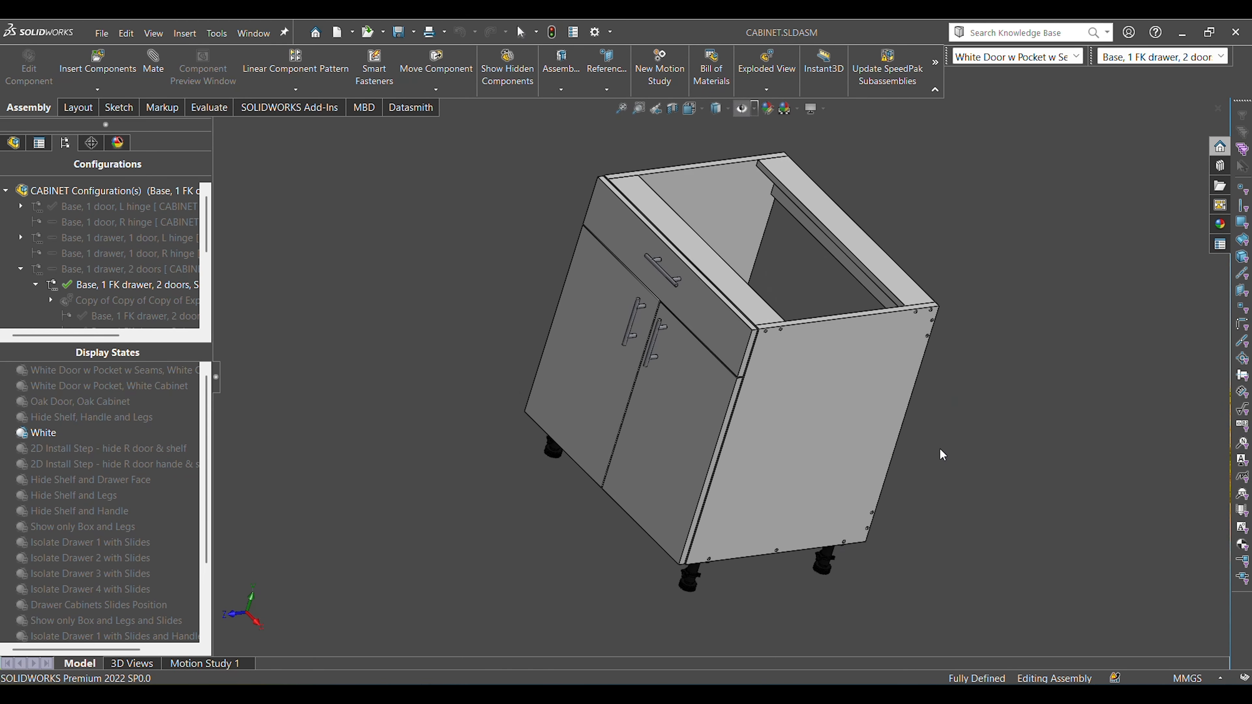
{"action": "middle_click_drag", "start_coordinate": [795, 313], "coordinate": [755, 246]}
{"action": "middle_click_drag", "start_coordinate": [855, 364], "coordinate": [810, 341]}
{"action": "middle_click_drag", "start_coordinate": [927, 351], "coordinate": [853, 255]}
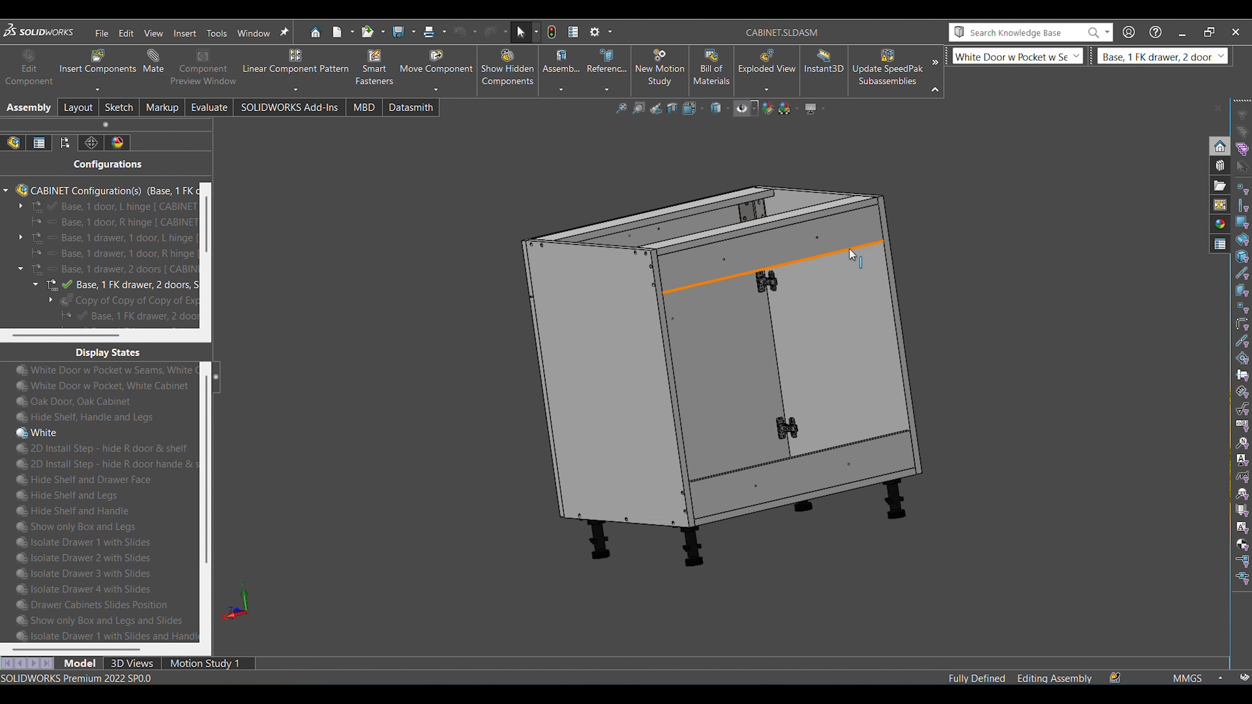
{"action": "middle_click_drag", "start_coordinate": [746, 384], "coordinate": [970, 471]}
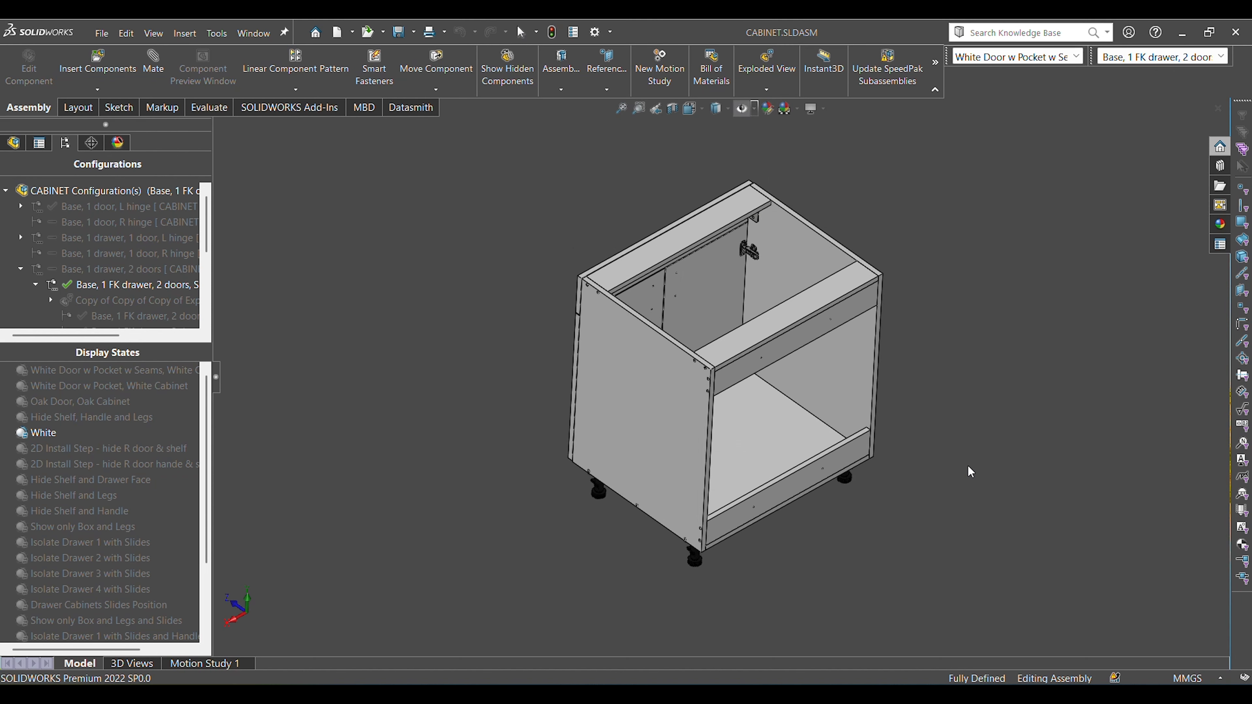
{"action": "scroll", "coordinate": [970, 472], "scroll_direction": "down", "scroll_amount": 2}
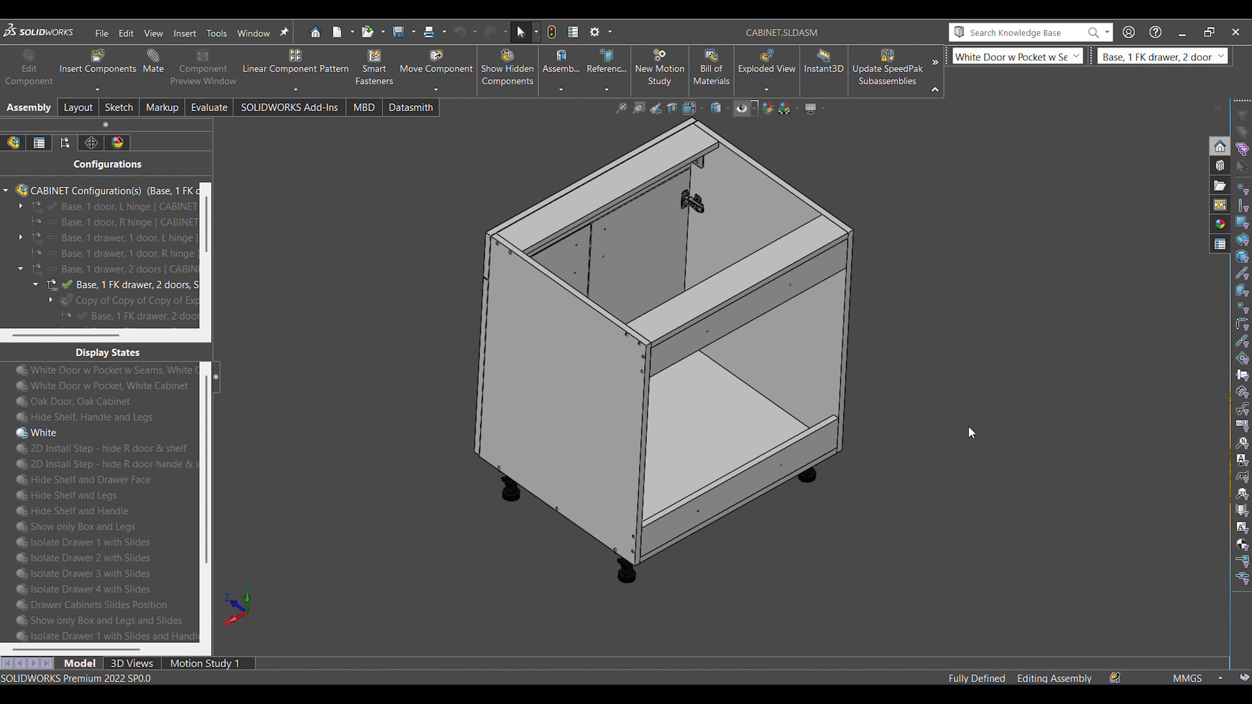
{"action": "key", "text": "ctrl+7"}
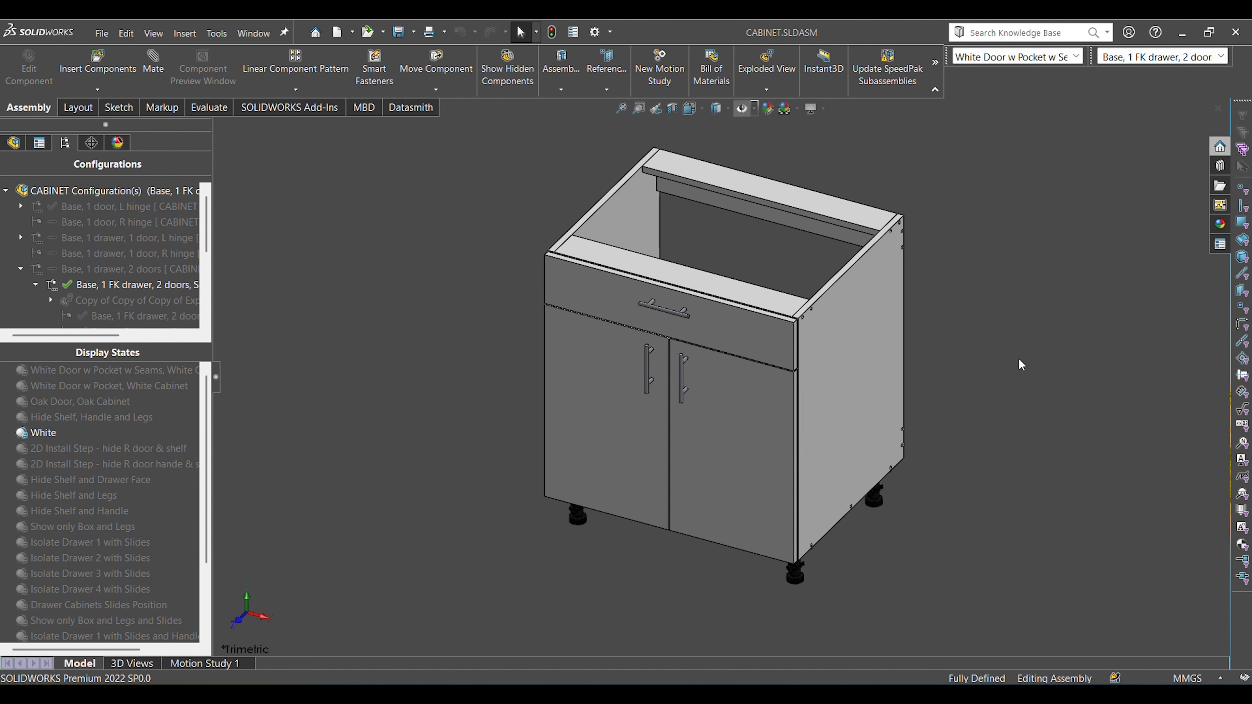
Inspect how the fixed drawer front attaches, viewing the cabinet's exterior, the bracket inside its upper corner and the front panel.
{"action": "key", "text": "ctrl+1"}
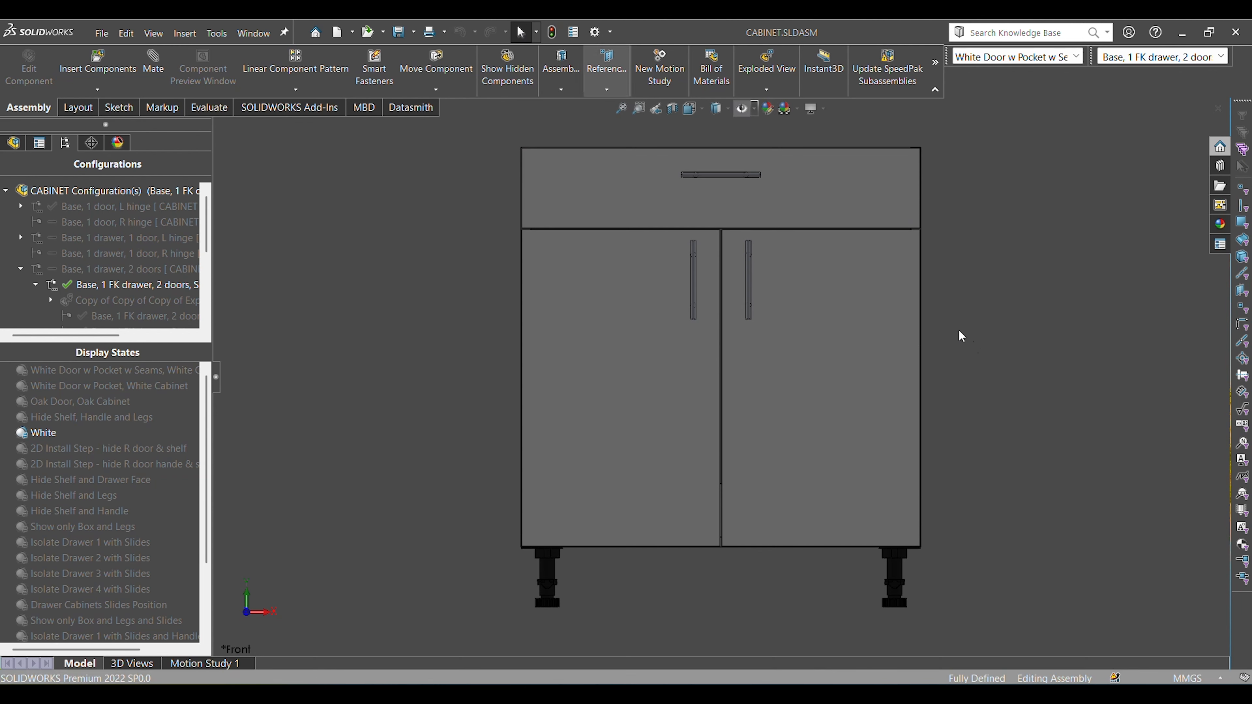
{"action": "key", "text": "ctrl+7"}
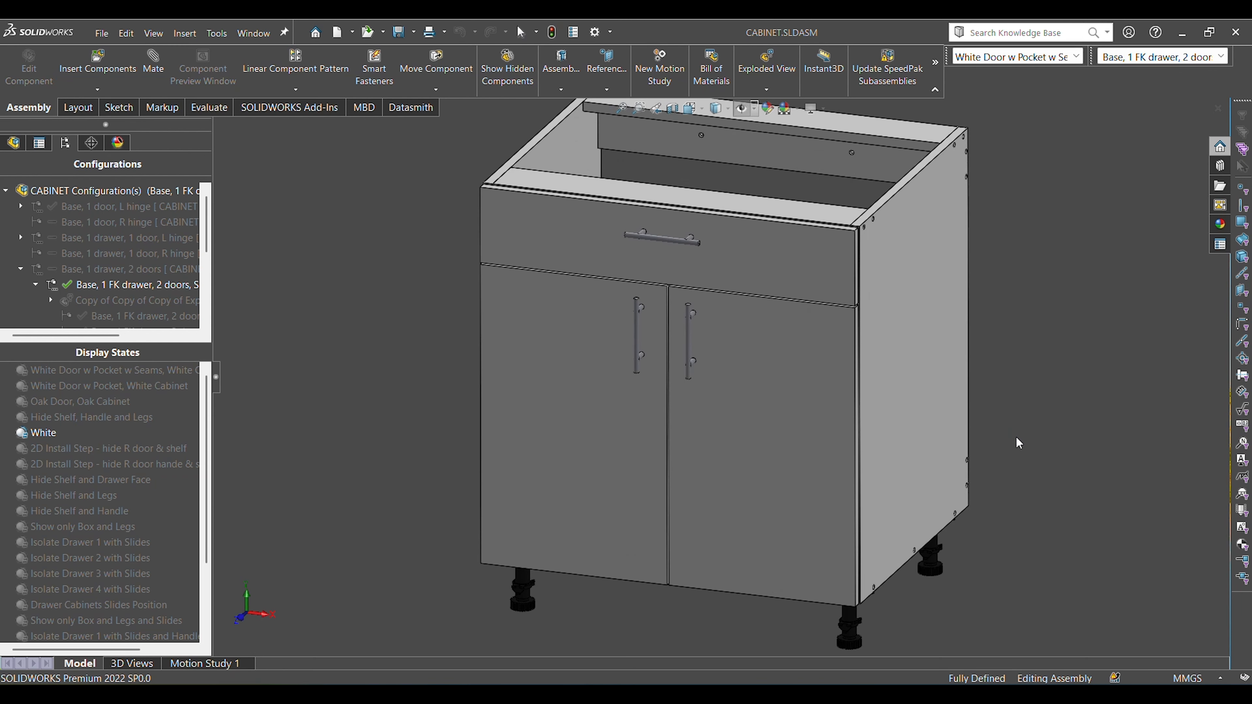
{"action": "scroll", "coordinate": [1015, 451], "scroll_direction": "up", "scroll_amount": 1}
{"action": "middle_click_drag", "start_coordinate": [983, 476], "coordinate": [954, 521]}
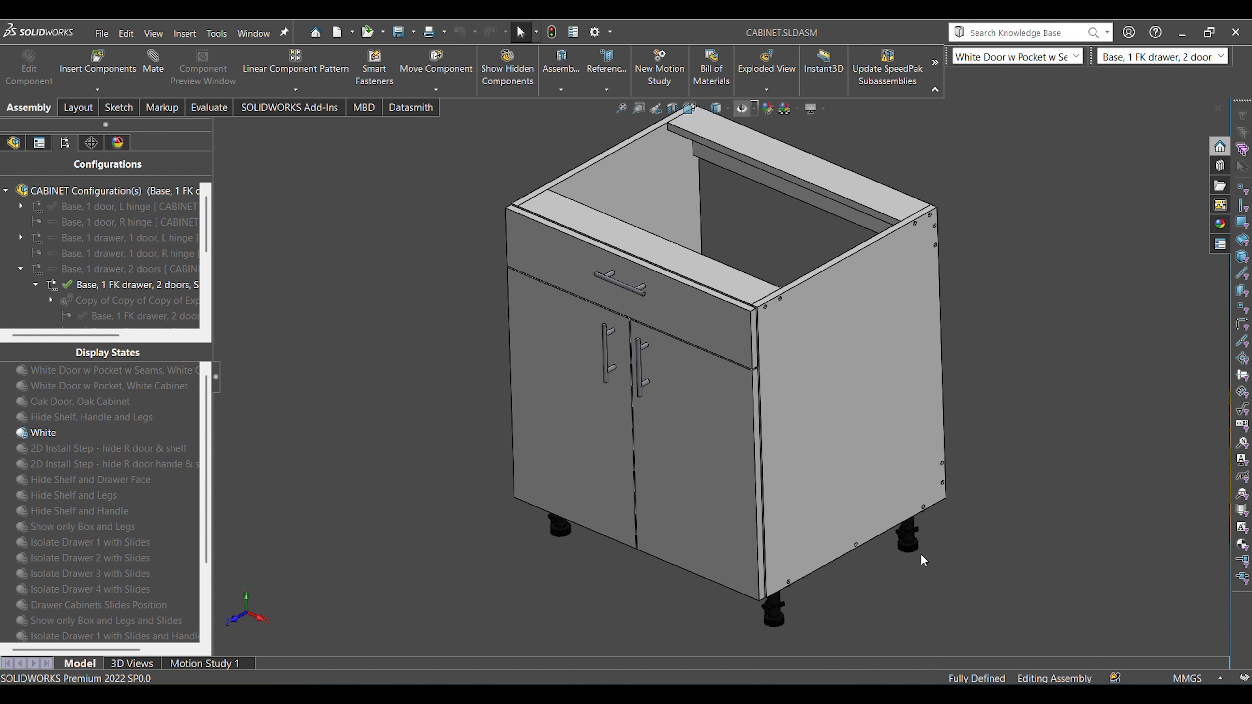
{"action": "middle_click_drag", "start_coordinate": [673, 607], "coordinate": [687, 605]}
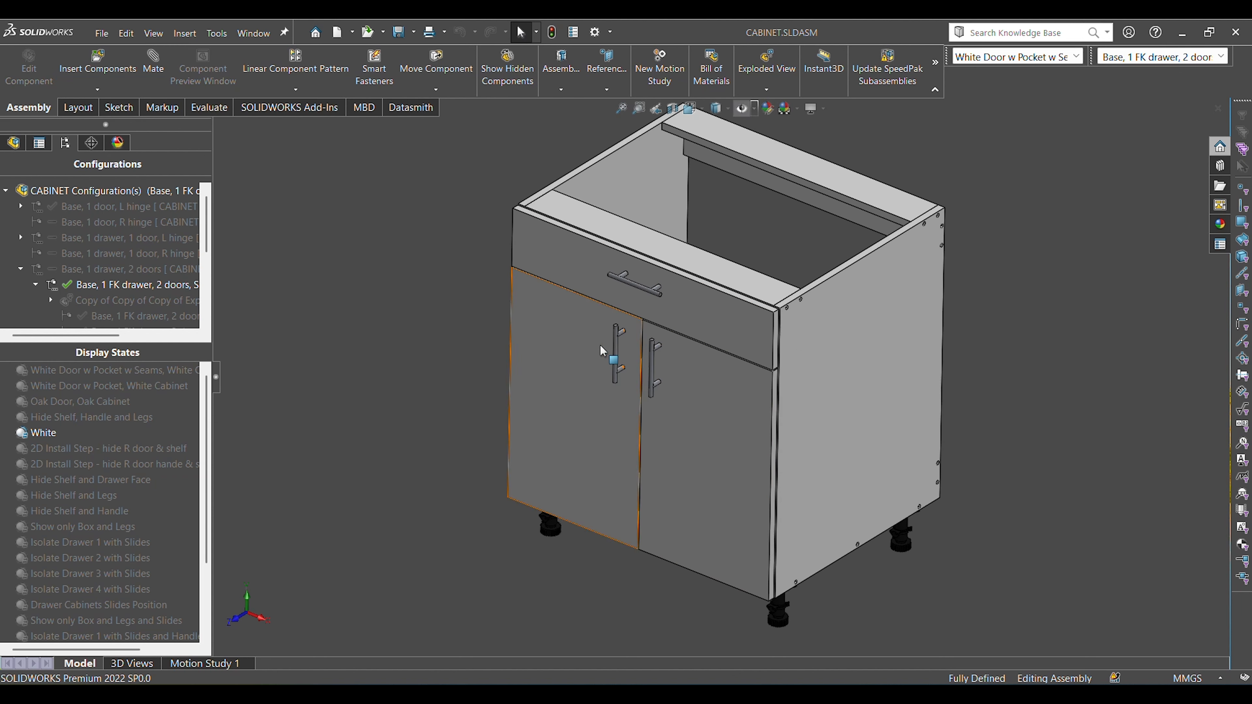
{"action": "middle_click_drag", "start_coordinate": [865, 482], "coordinate": [693, 477]}
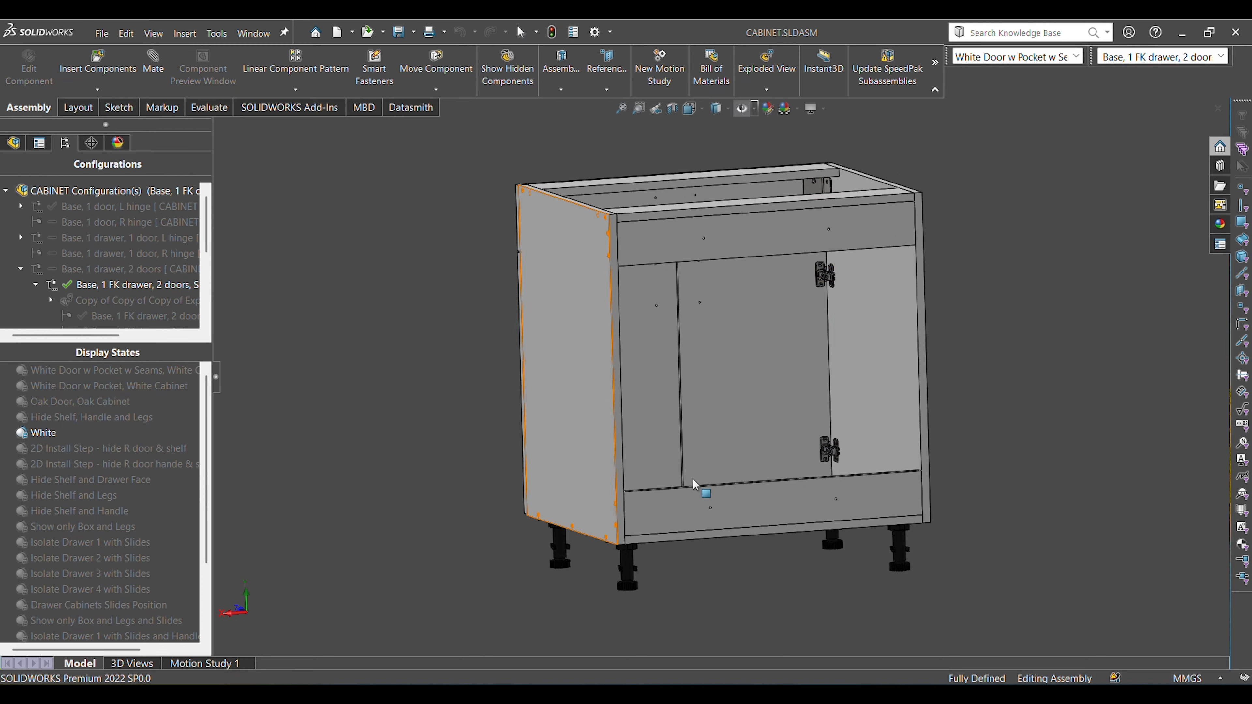
{"action": "scroll", "coordinate": [826, 286], "scroll_direction": "down", "scroll_amount": 3}
{"action": "middle_click_drag", "start_coordinate": [825, 286], "coordinate": [820, 229]}
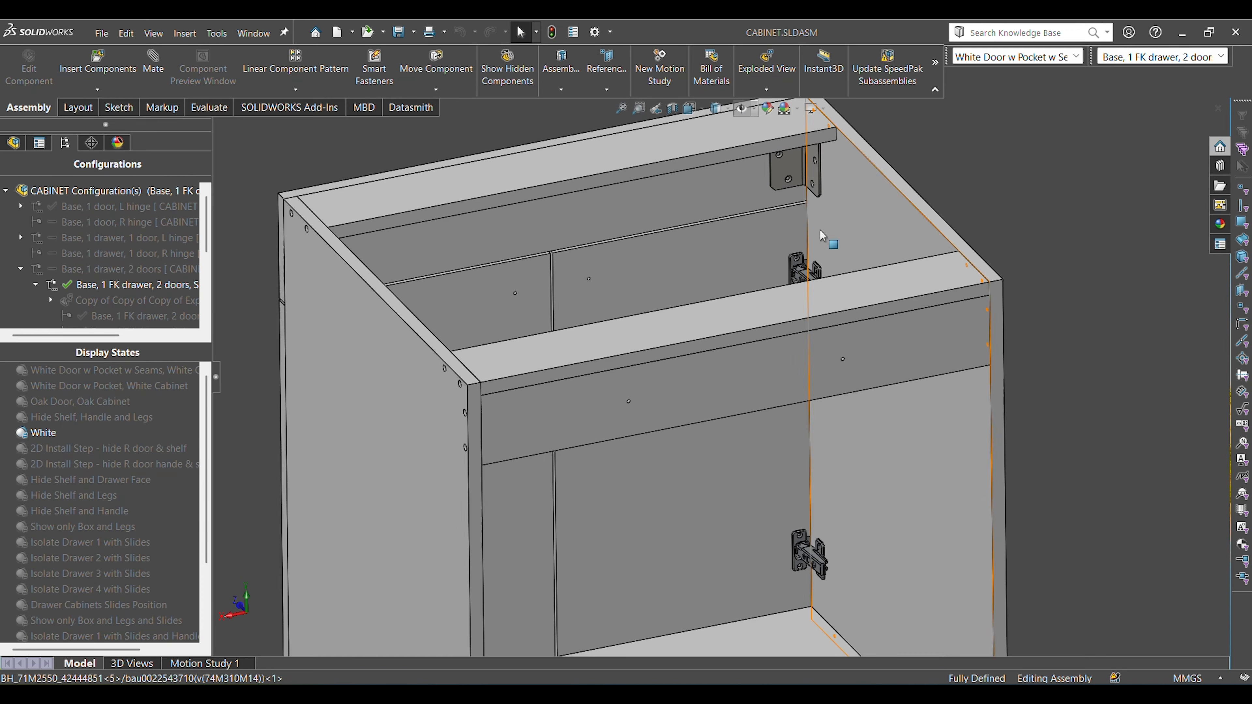
{"action": "left_click", "coordinate": [795, 168]}
{"action": "left_click", "coordinate": [1058, 226]}
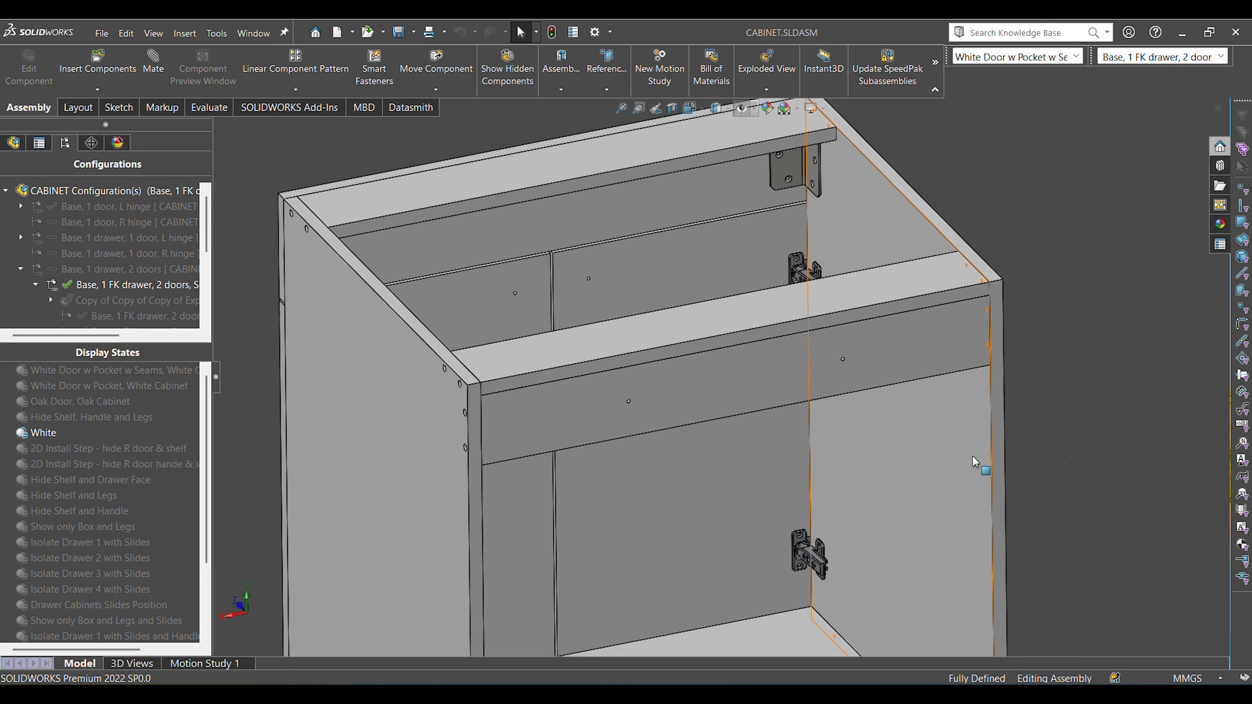
{"action": "key", "text": "ctrl+7"}
{"action": "left_click", "coordinate": [689, 331]}
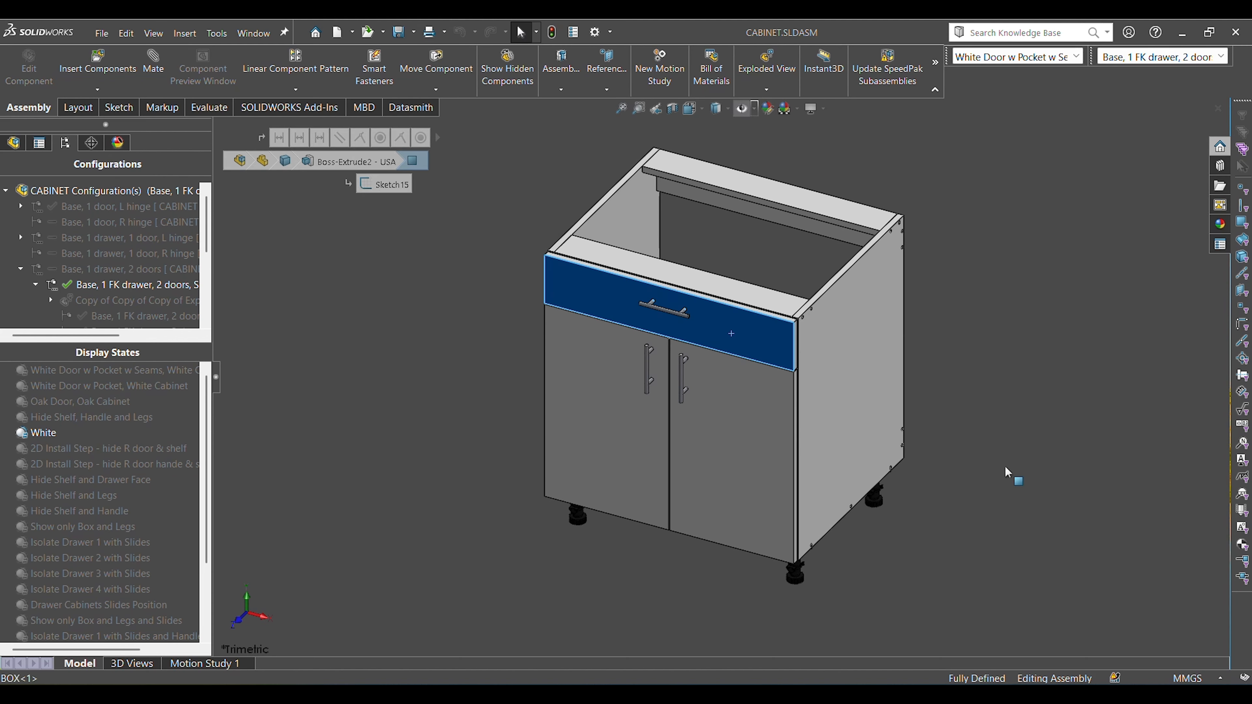
{"action": "left_click", "coordinate": [1007, 470]}
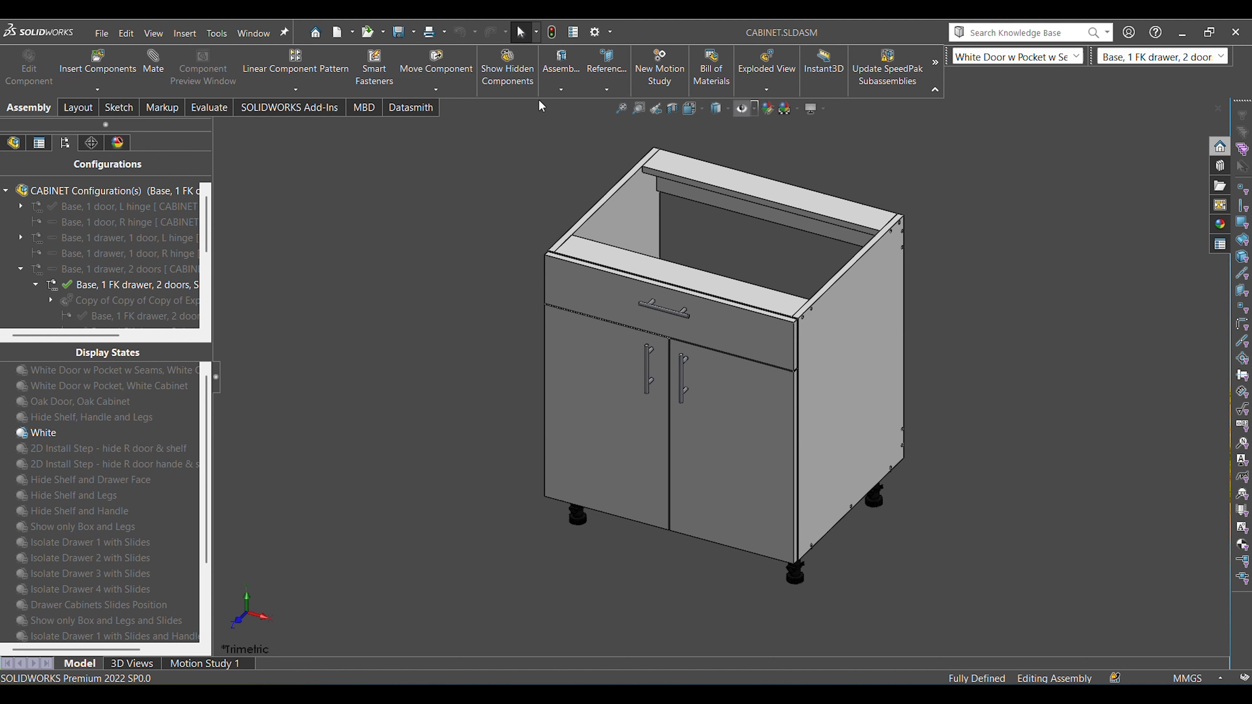
Open the cabinet's BOX part for editing, using its outer side panel to select it.
{"action": "left_click", "coordinate": [858, 292]}
{"action": "left_click", "coordinate": [897, 231]}
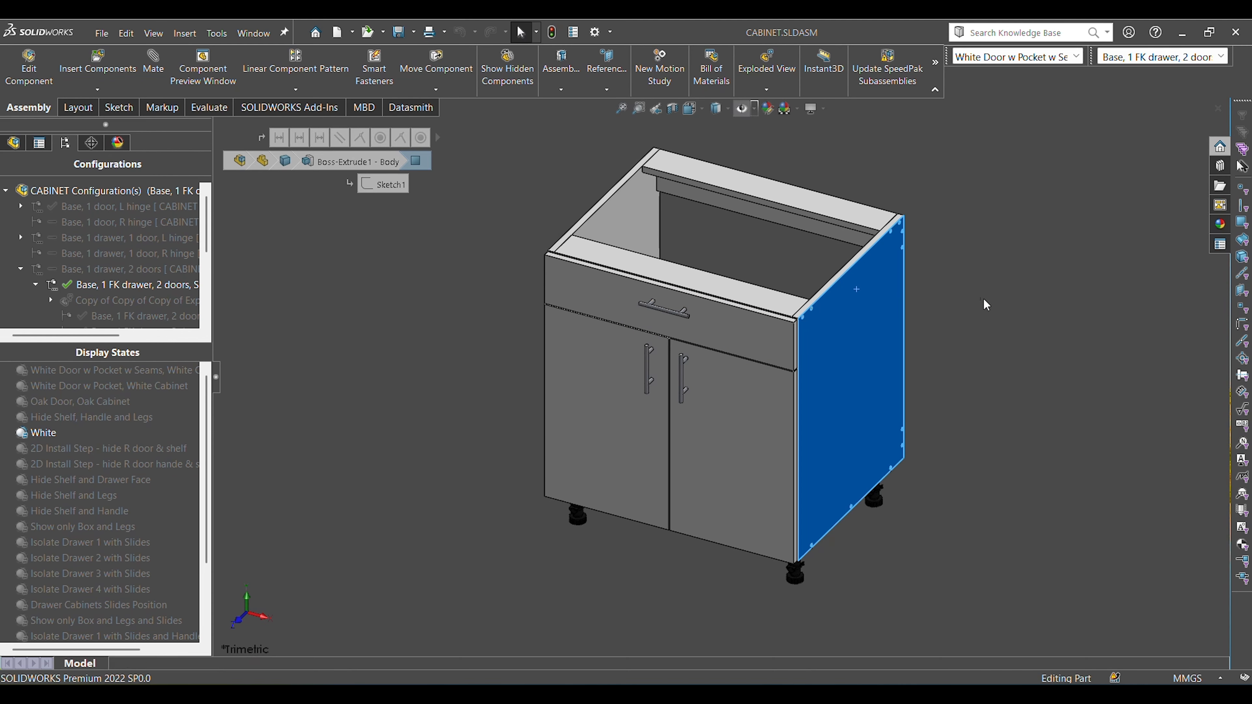
Bring up the modelling feature commands and the BOX part's configurations and display states.
{"action": "scroll", "coordinate": [790, 460], "scroll_direction": "down", "scroll_amount": 2}
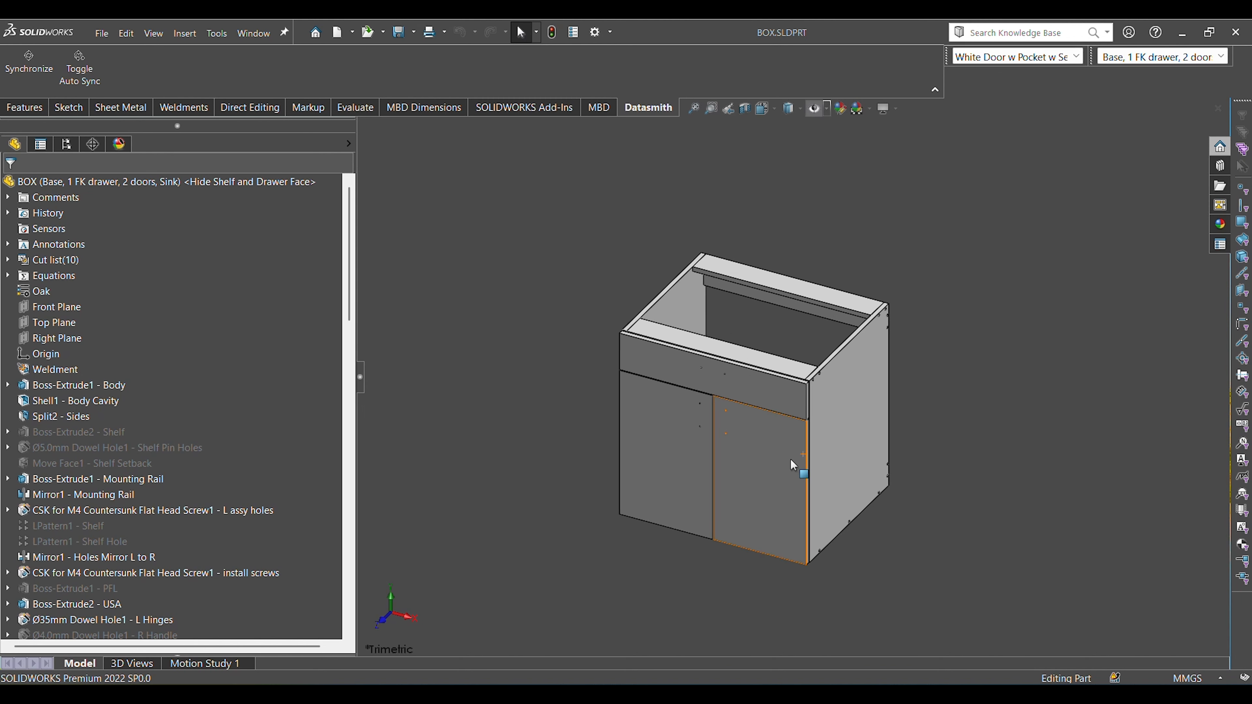
{"action": "left_click", "coordinate": [39, 110]}
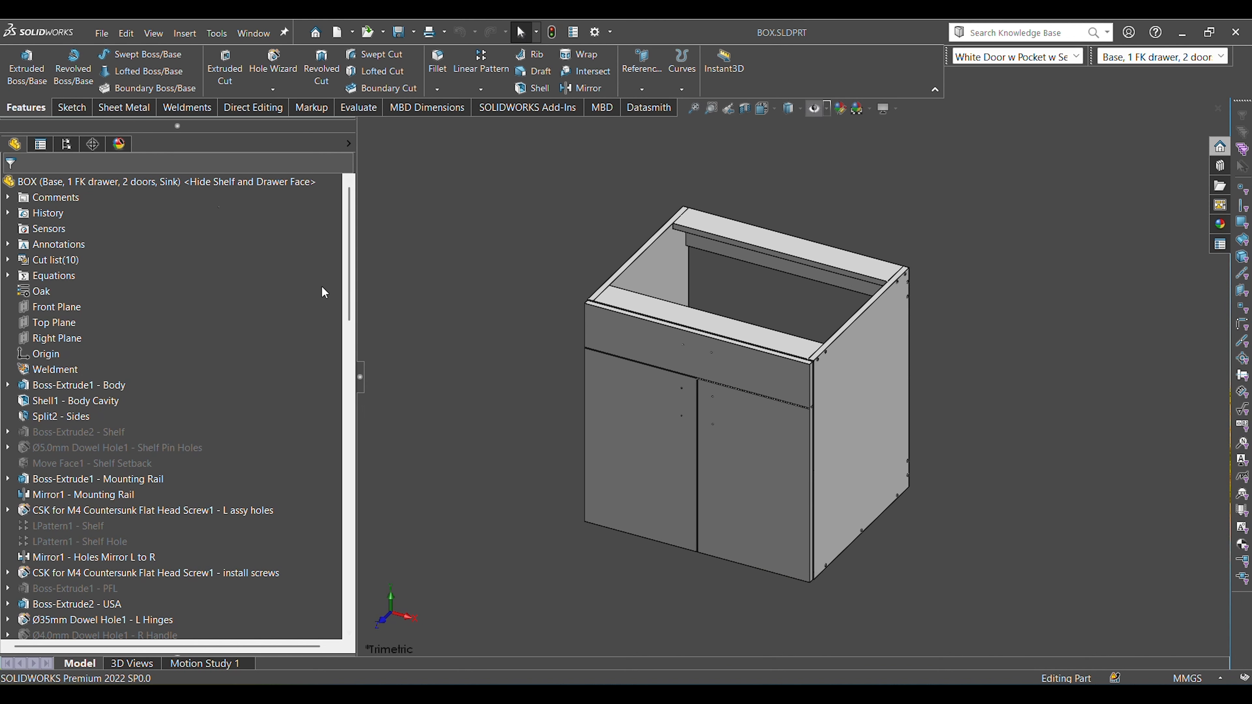
{"action": "left_click", "coordinate": [67, 144]}
{"action": "scroll", "coordinate": [789, 409], "scroll_direction": "down", "scroll_amount": 1}
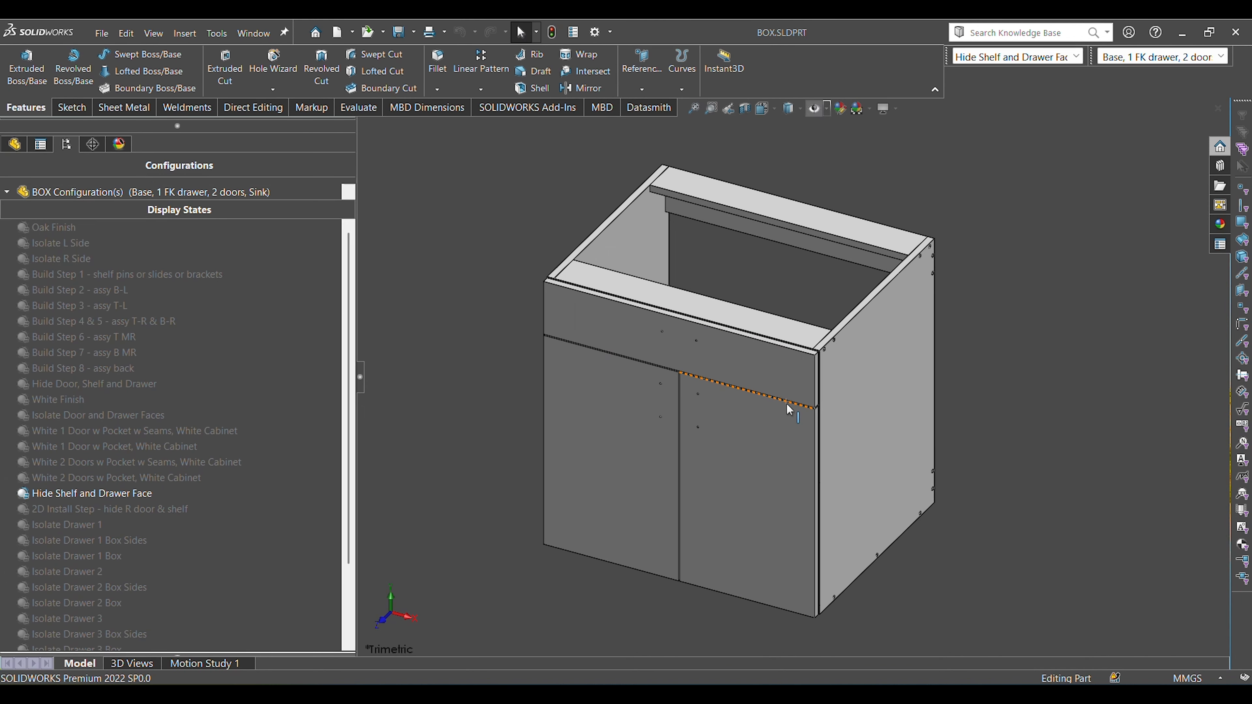
Examine the box from front and back, highlight both doors and the drawer front together, and clear the selection.
{"action": "middle_click_drag", "start_coordinate": [791, 412], "coordinate": [863, 462]}
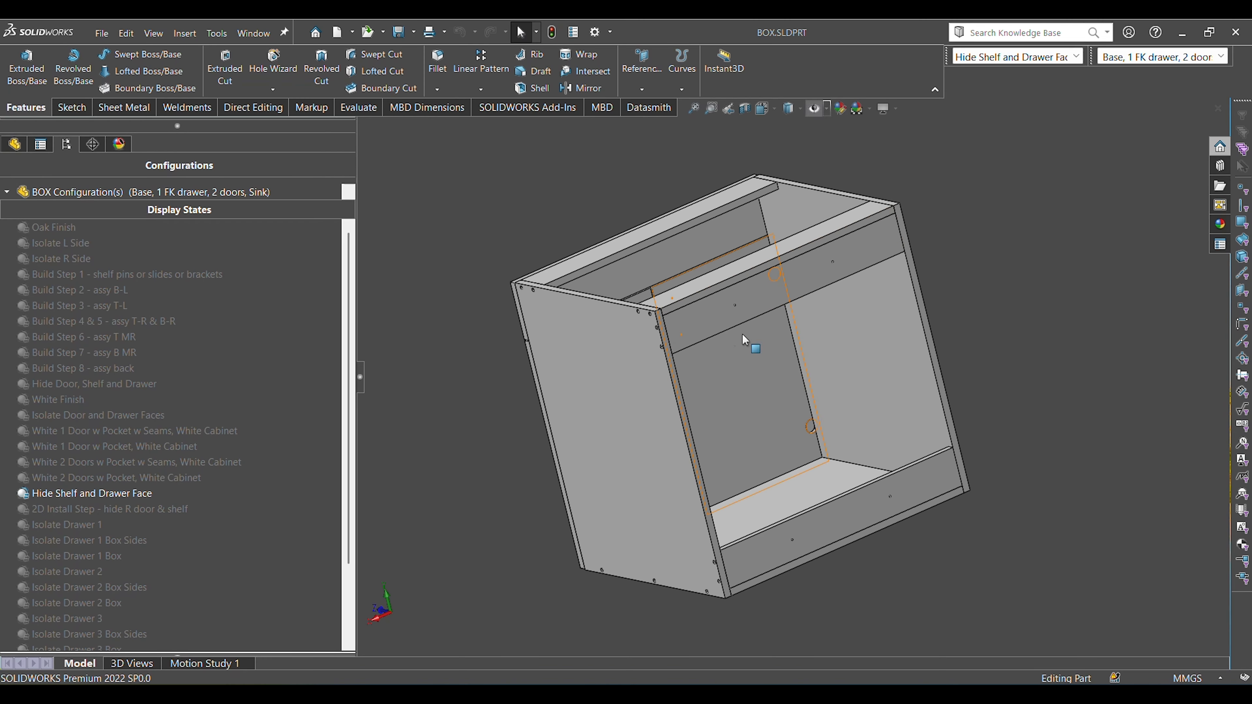
{"action": "middle_click_drag", "start_coordinate": [777, 363], "coordinate": [956, 414]}
{"action": "left_click", "coordinate": [815, 459]}
{"action": "left_click", "coordinate": [621, 449], "text": "ctrl"}
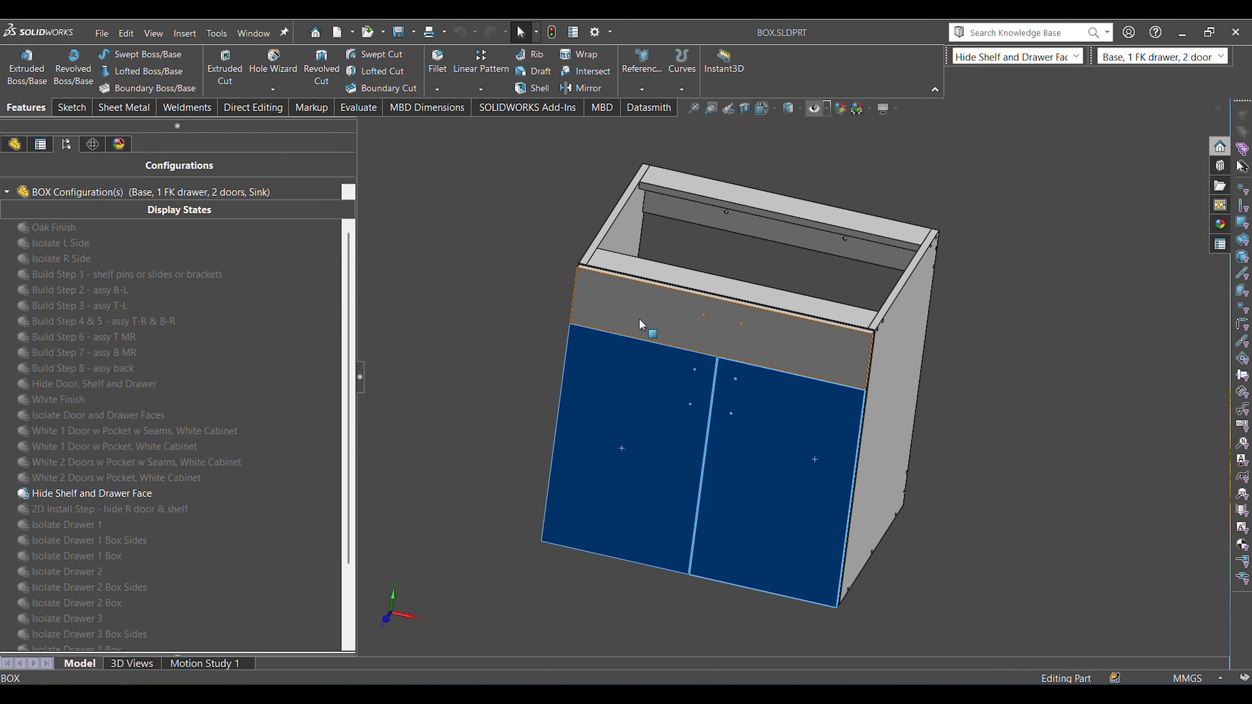
{"action": "left_click", "coordinate": [641, 324], "text": "ctrl"}
{"action": "middle_click_drag", "start_coordinate": [641, 324], "coordinate": [767, 362]}
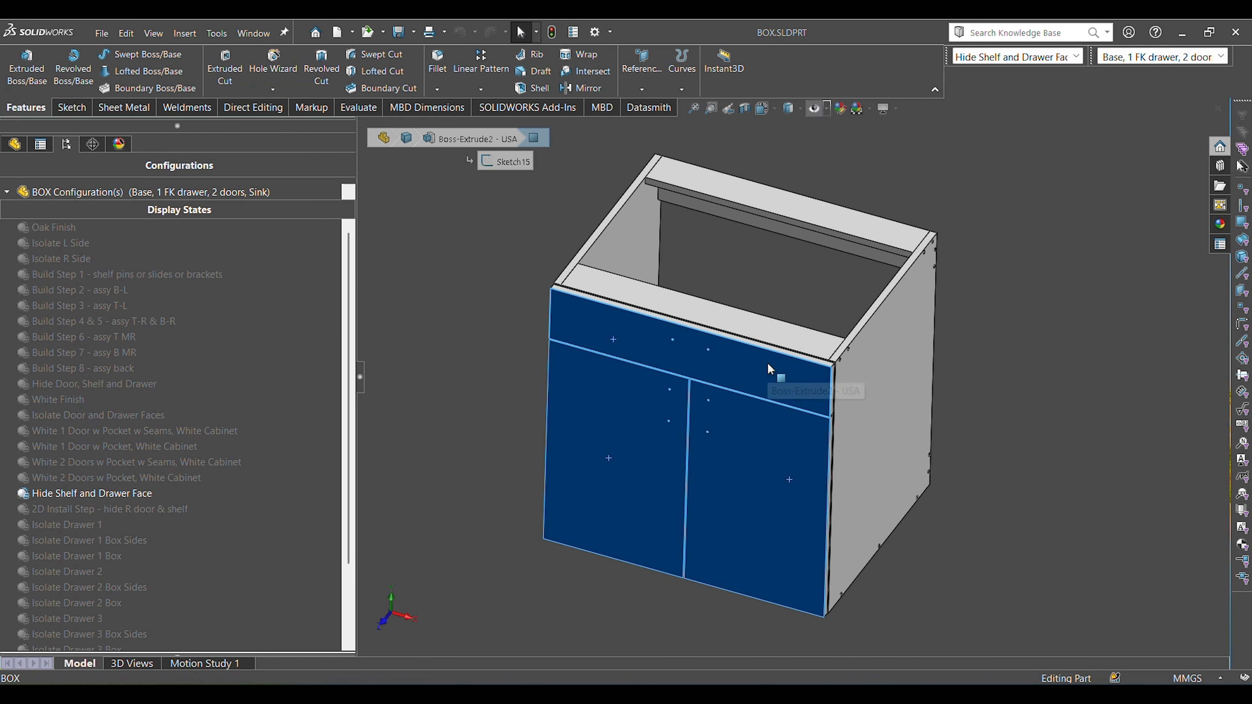
{"action": "left_click", "coordinate": [1073, 386]}
Pick out the drawer front, right door and left door one at a time, leaving nothing selected.
{"action": "left_click", "coordinate": [787, 380]}
{"action": "left_click", "coordinate": [764, 468]}
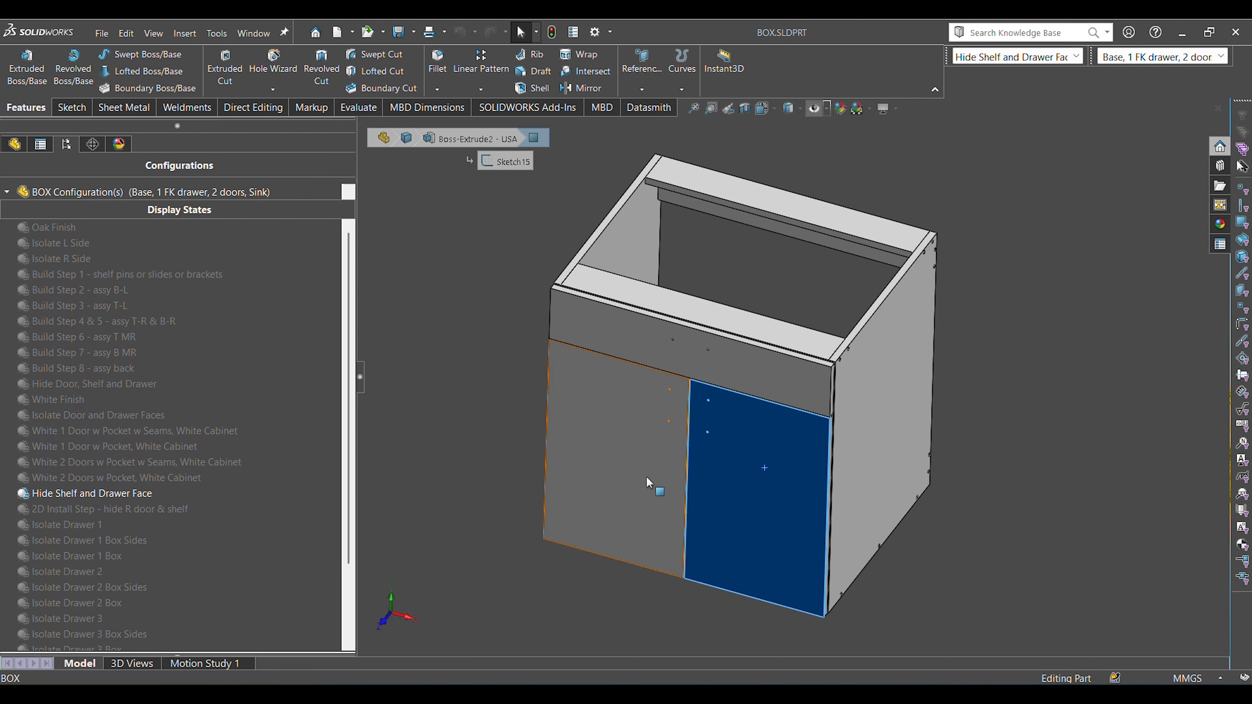
{"action": "left_click", "coordinate": [647, 478]}
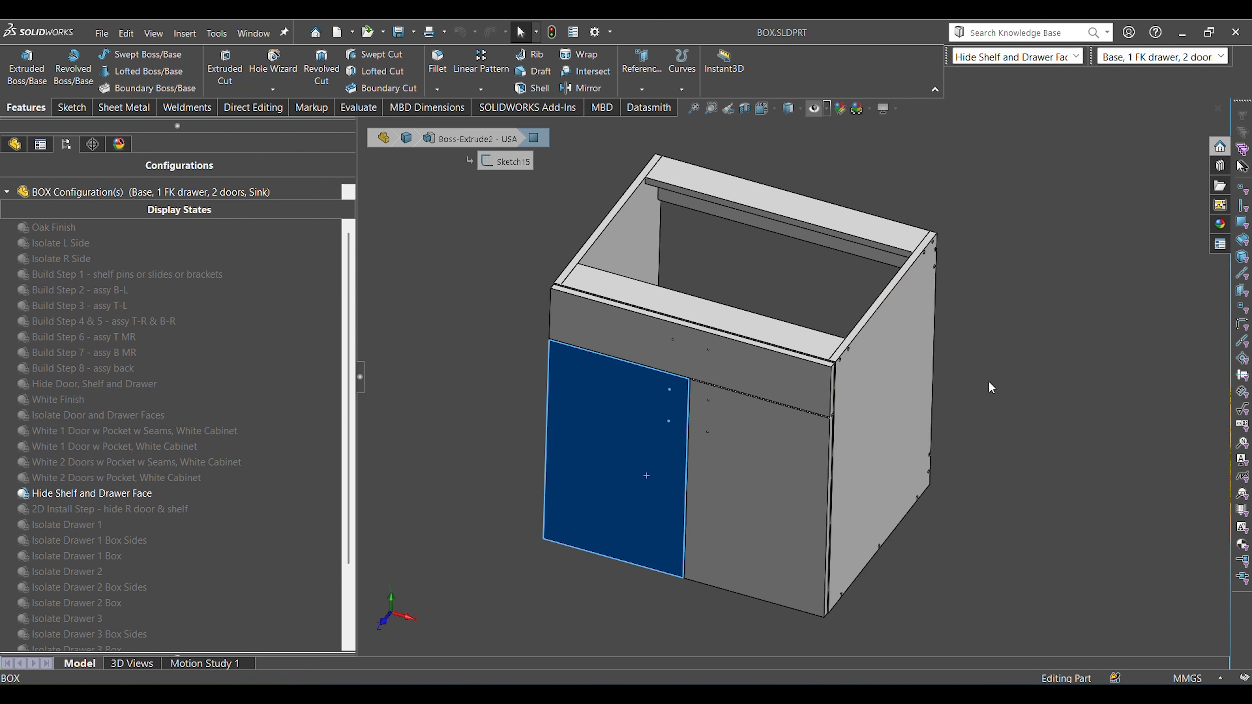
{"action": "left_click", "coordinate": [1028, 371]}
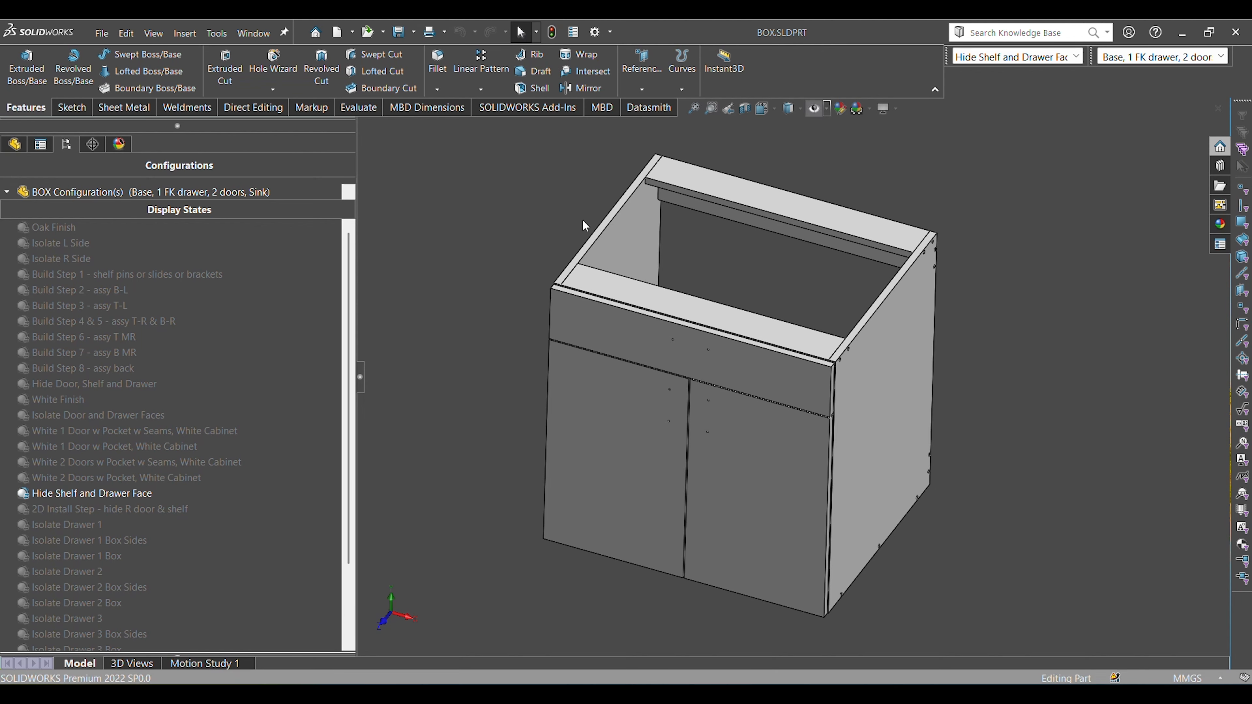
Pick out the box's side panels by selecting the right side's outer face and the left side, leaving nothing selected.
{"action": "middle_click_drag", "start_coordinate": [996, 462], "coordinate": [992, 420]}
{"action": "middle_click_drag", "start_coordinate": [1016, 502], "coordinate": [1061, 435]}
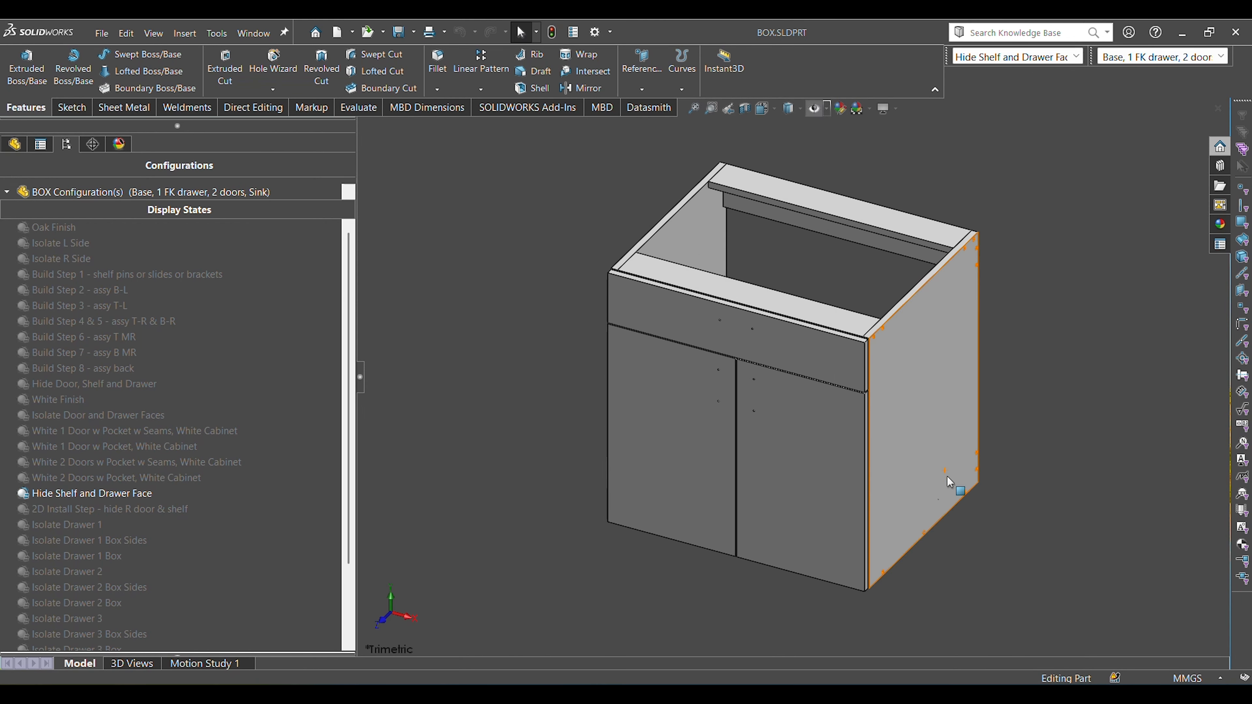
{"action": "mouse_move", "coordinate": [940, 355]}
{"action": "middle_mouse_down"}
{"action": "mouse_move", "coordinate": [822, 375]}
{"action": "mouse_move", "coordinate": [744, 441]}
{"action": "mouse_move", "coordinate": [861, 433]}
{"action": "mouse_move", "coordinate": [924, 346]}
{"action": "middle_mouse_up"}
{"action": "left_click", "coordinate": [924, 343]}
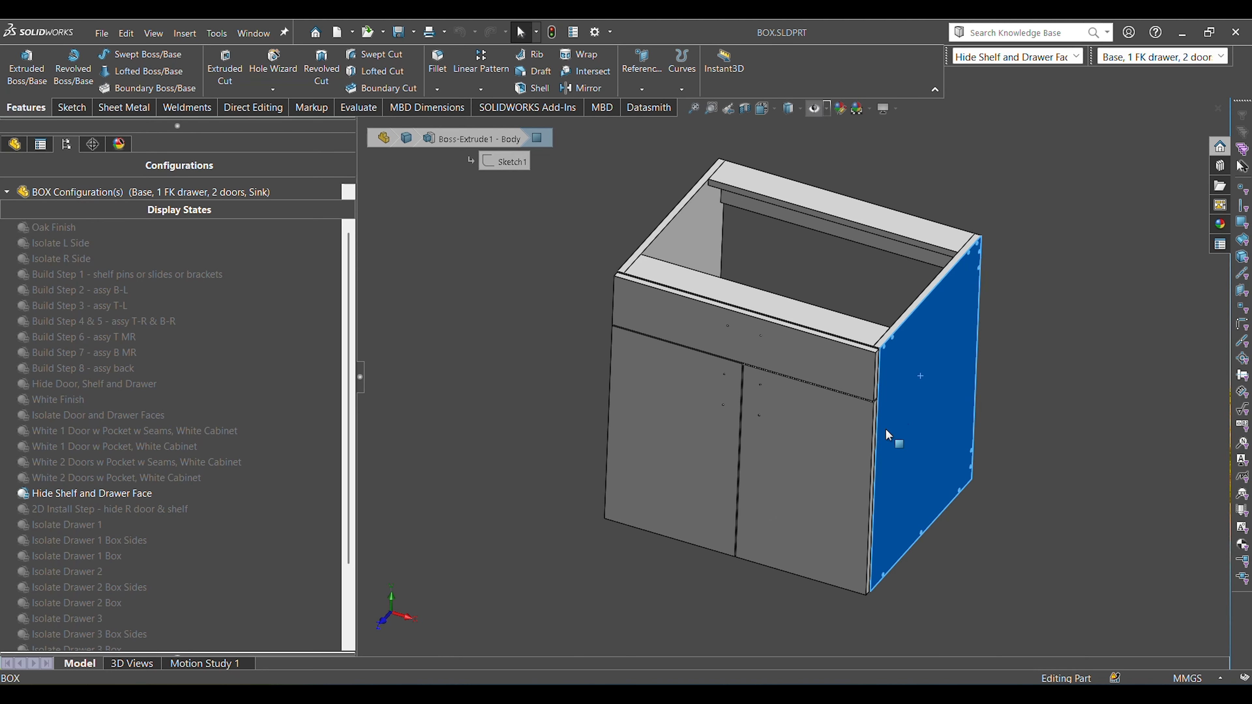
{"action": "left_click", "coordinate": [699, 245]}
{"action": "left_click", "coordinate": [1127, 390]}
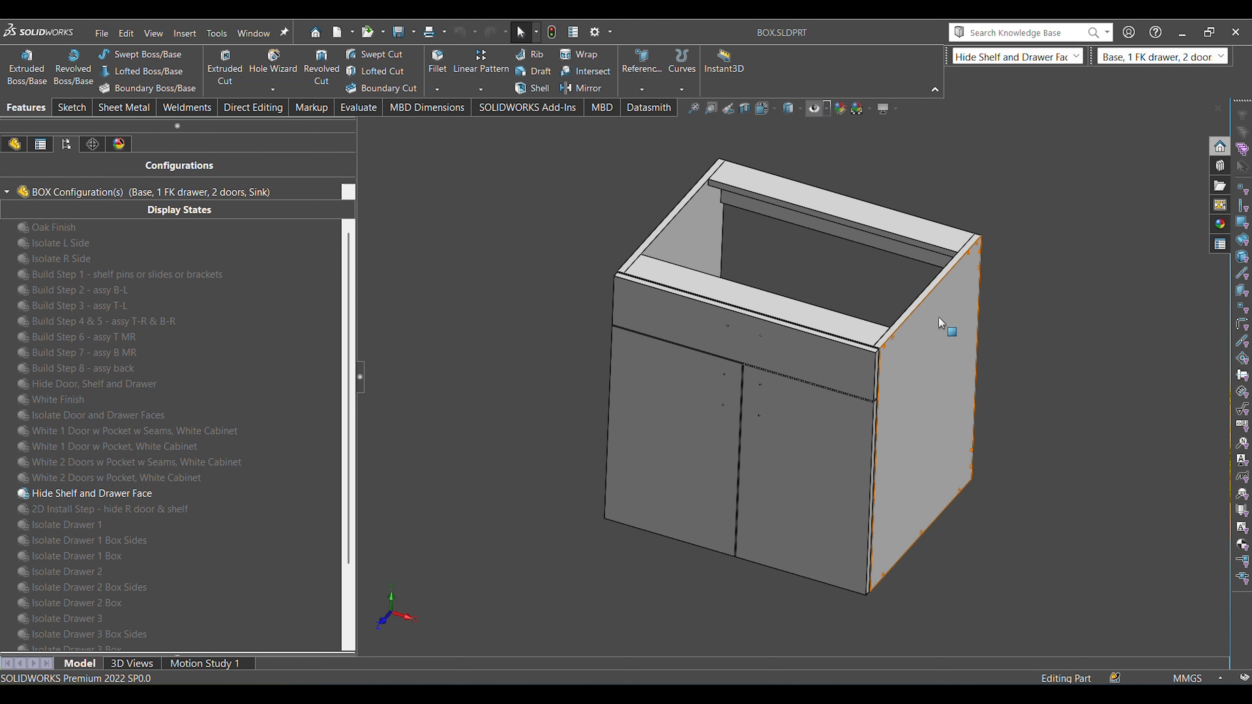
{"action": "left_click", "coordinate": [935, 417]}
{"action": "left_click", "coordinate": [1039, 467]}
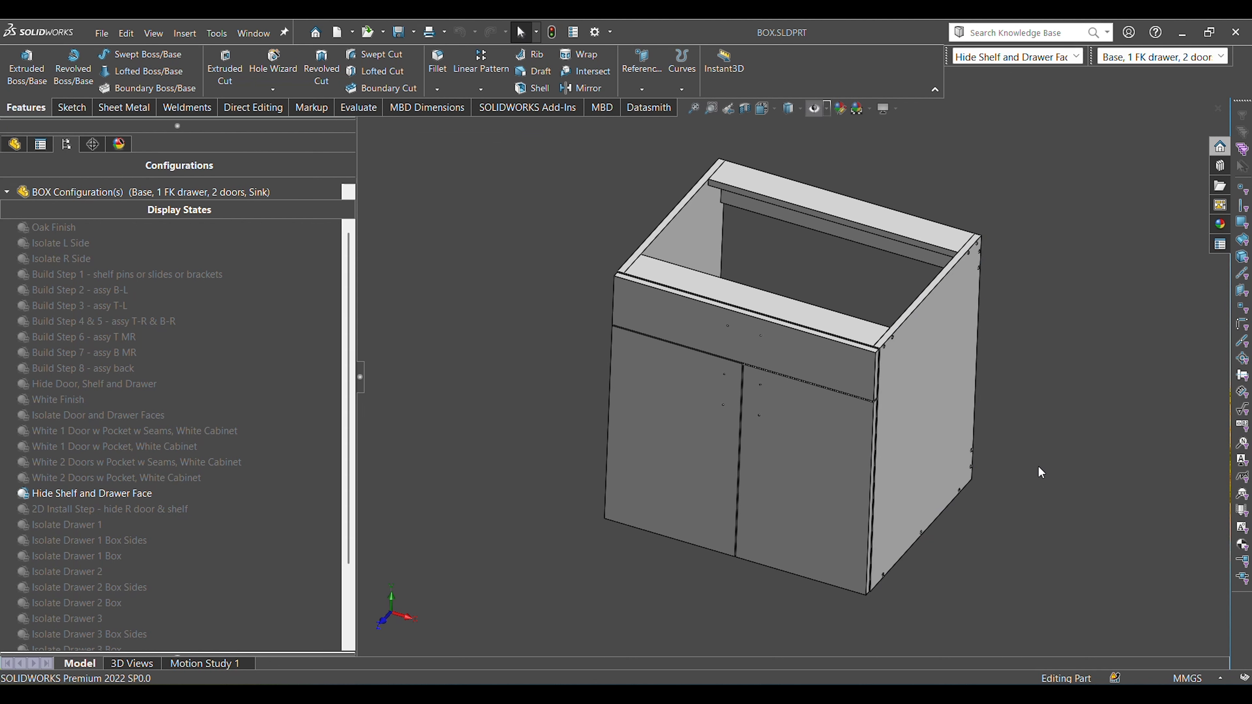
Inspect the upper front corner where the drawer front meets the box, selecting the right side panel's front edge face.
{"action": "scroll", "coordinate": [896, 381], "scroll_direction": "down", "scroll_amount": 8}
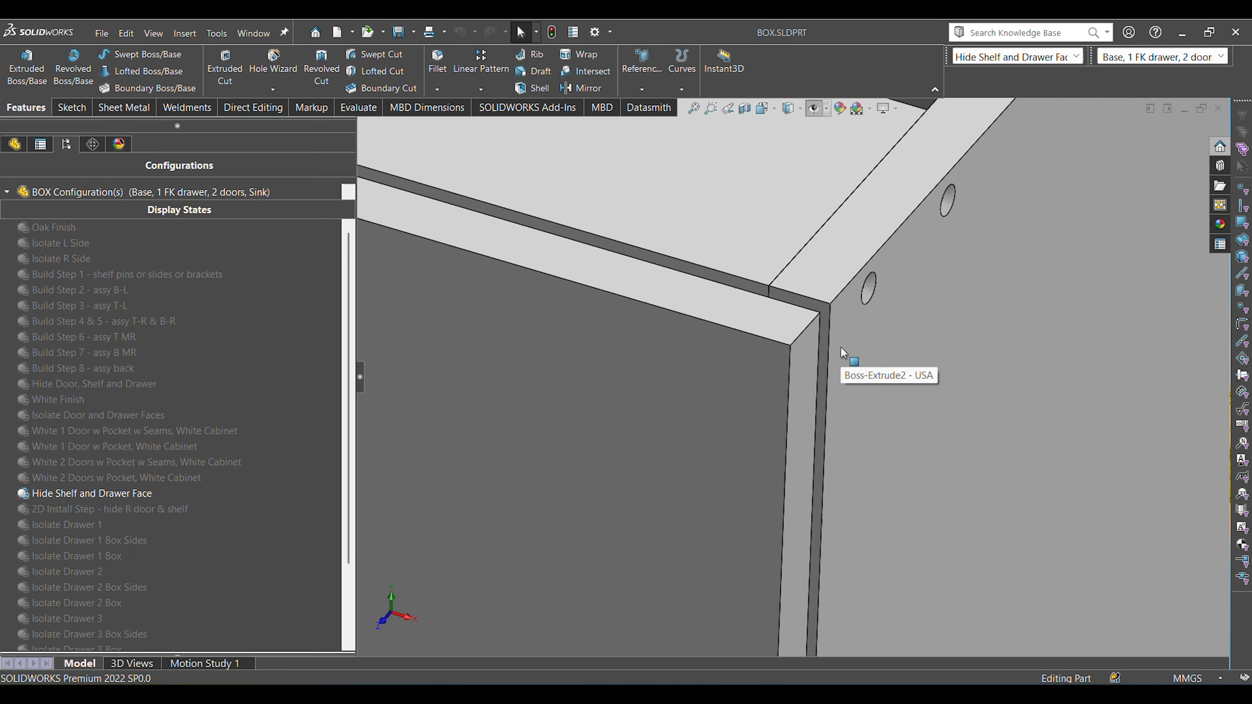
{"action": "left_click", "coordinate": [820, 311]}
{"action": "scroll", "coordinate": [833, 355], "scroll_direction": "up", "scroll_amount": 2}
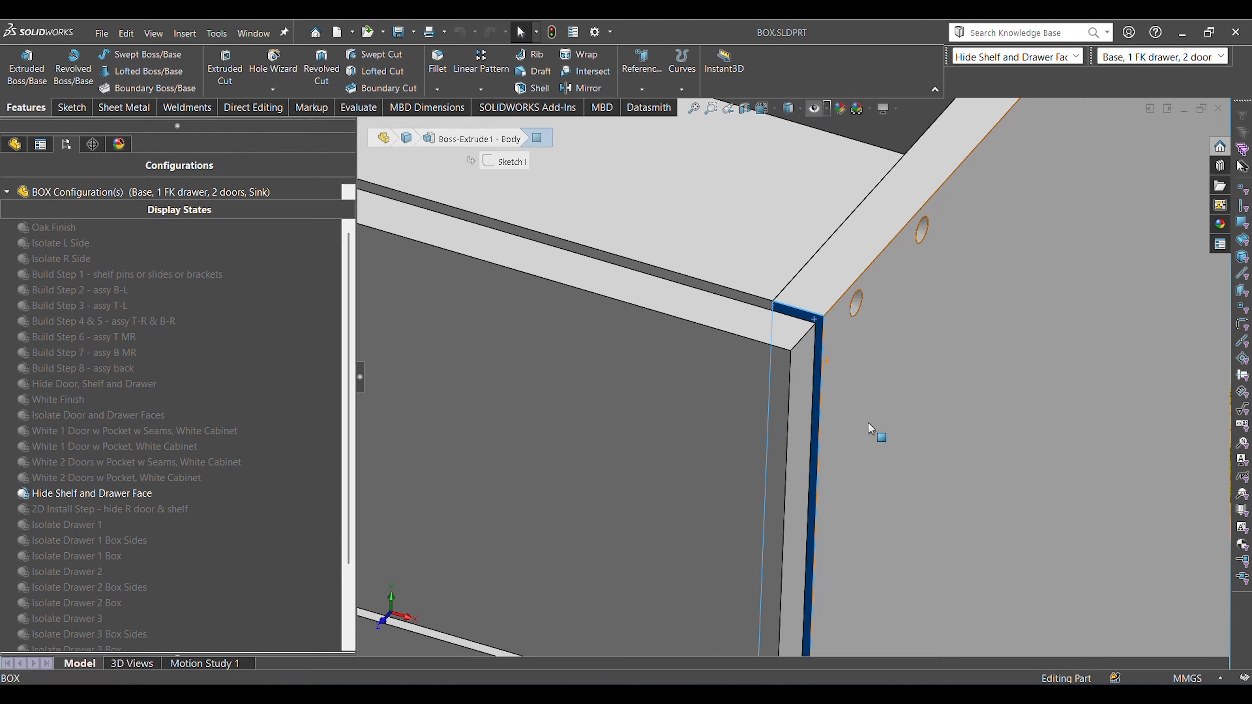
{"action": "scroll", "coordinate": [869, 425], "scroll_direction": "up", "scroll_amount": 8}
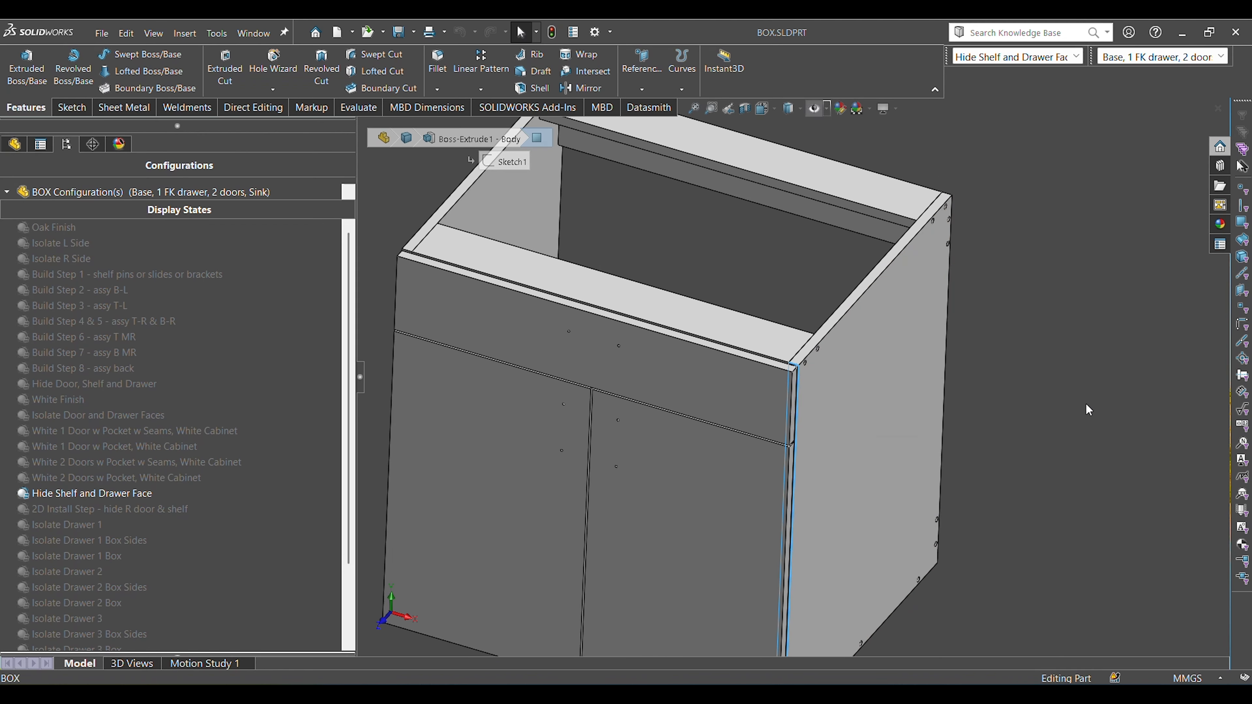
Examine the drawer front's perimeter by selecting its top, side and bottom edge faces, viewing the cabinet from both sides.
{"action": "scroll", "coordinate": [772, 378], "scroll_direction": "down", "scroll_amount": 5}
{"action": "scroll", "coordinate": [816, 327], "scroll_direction": "down", "scroll_amount": 2}
{"action": "left_click", "coordinate": [816, 322]}
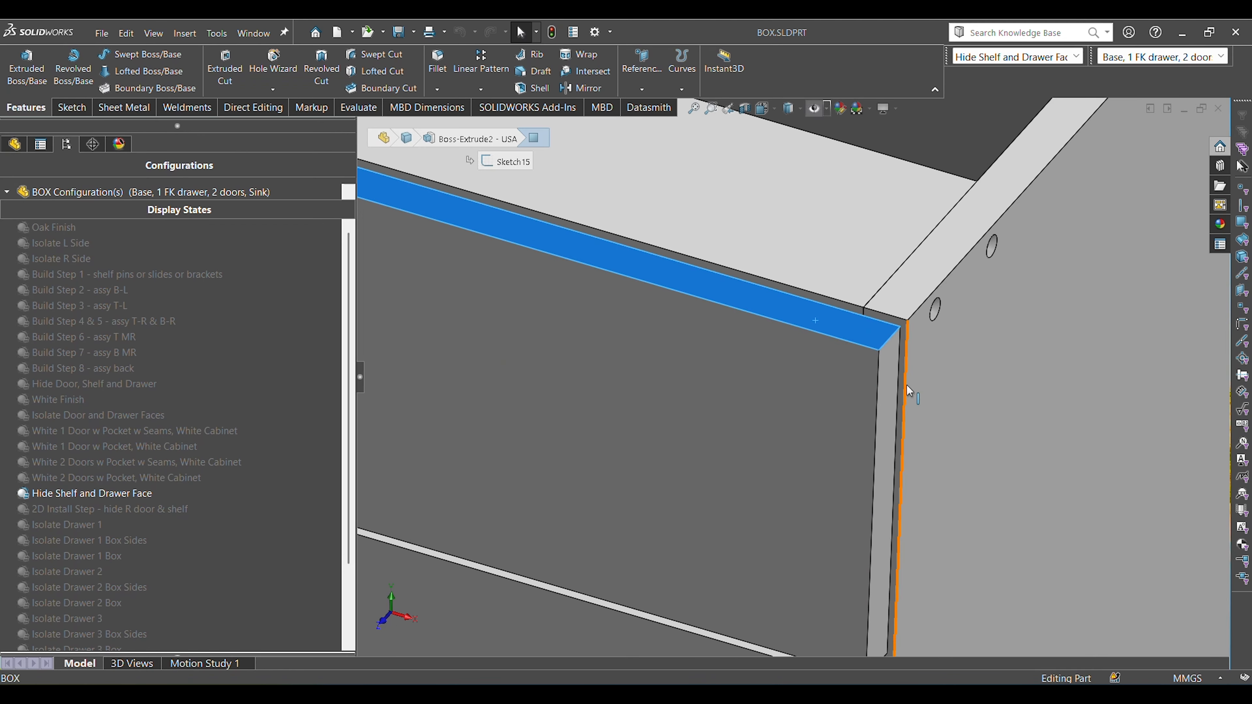
{"action": "left_click", "coordinate": [906, 390], "text": "ctrl"}
{"action": "mouse_move", "coordinate": [891, 374]}
{"action": "middle_mouse_down"}
{"action": "mouse_move", "coordinate": [820, 521]}
{"action": "mouse_move", "coordinate": [794, 386]}
{"action": "mouse_move", "coordinate": [816, 512]}
{"action": "middle_mouse_up"}
{"action": "left_click", "coordinate": [786, 439], "text": "ctrl"}
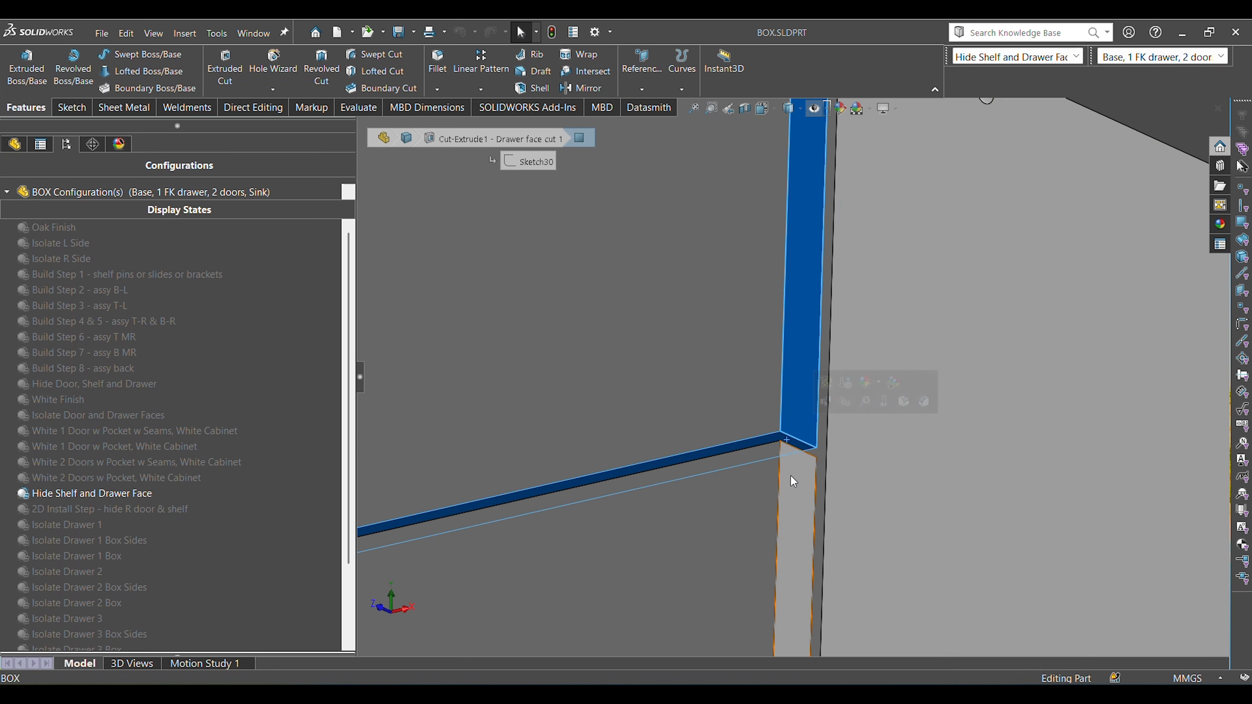
{"action": "scroll", "coordinate": [790, 476], "scroll_direction": "up", "scroll_amount": 8}
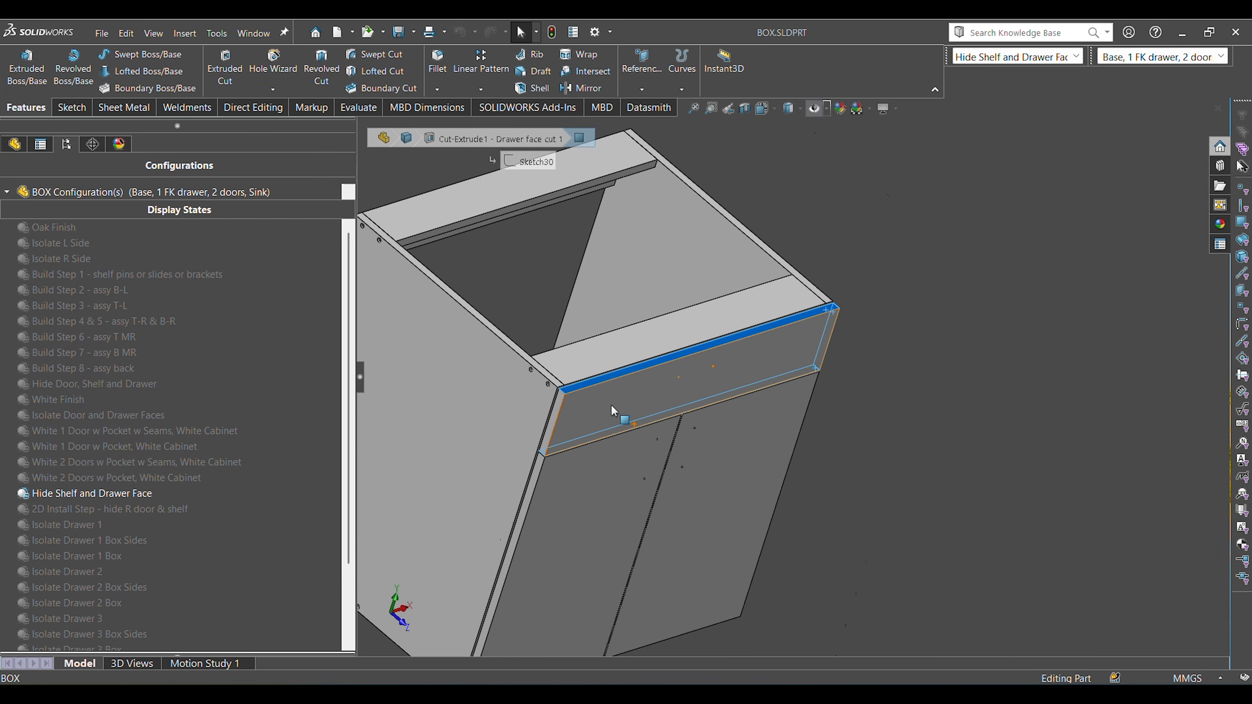
{"action": "scroll", "coordinate": [612, 406], "scroll_direction": "down", "scroll_amount": 3}
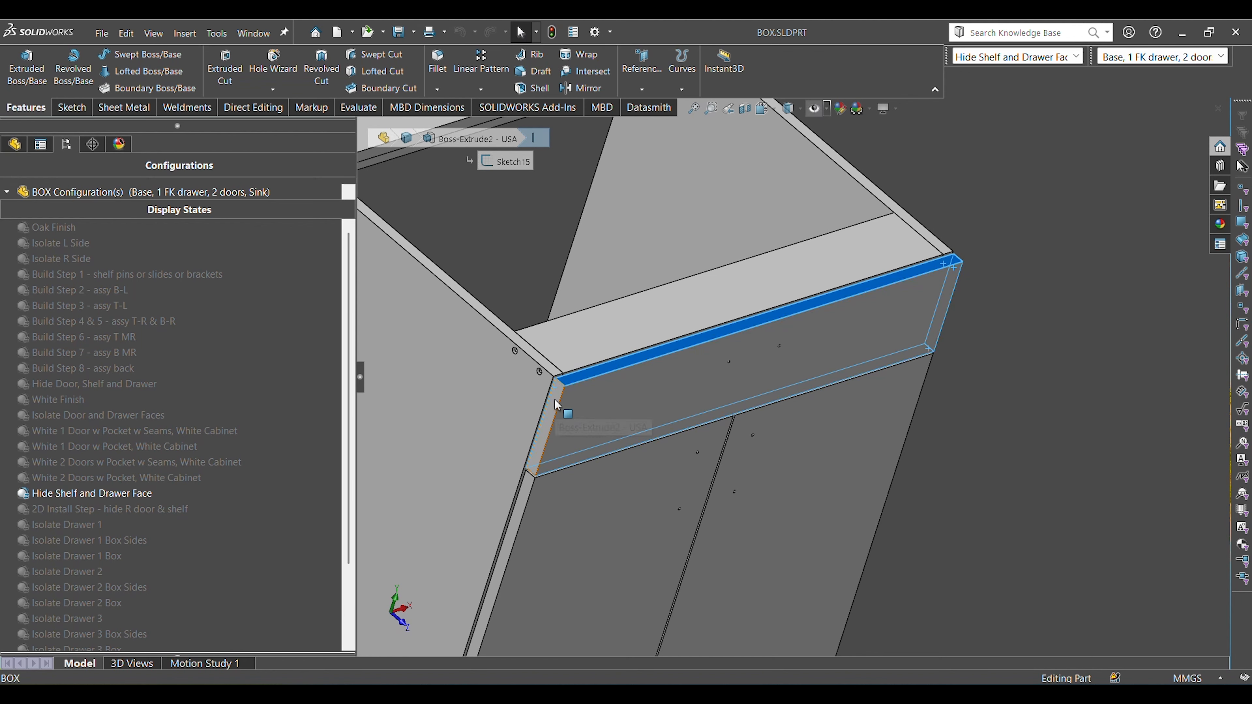
{"action": "left_click", "coordinate": [555, 400], "text": "ctrl"}
{"action": "scroll", "coordinate": [1008, 511], "scroll_direction": "up", "scroll_amount": 4}
{"action": "middle_click_drag", "start_coordinate": [1008, 511], "coordinate": [798, 448]}
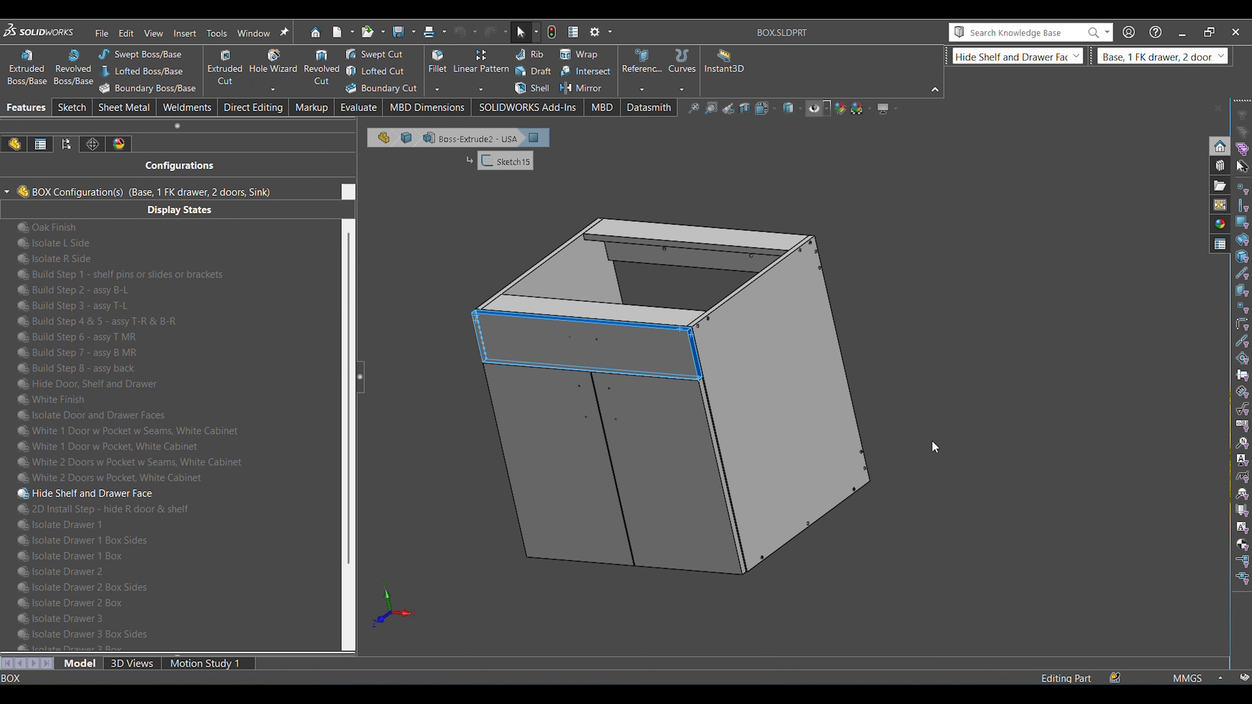
Point out the drawer front and both doors beneath it by selecting each, leaving nothing selected.
{"action": "left_click", "coordinate": [611, 365]}
{"action": "left_click", "coordinate": [574, 421]}
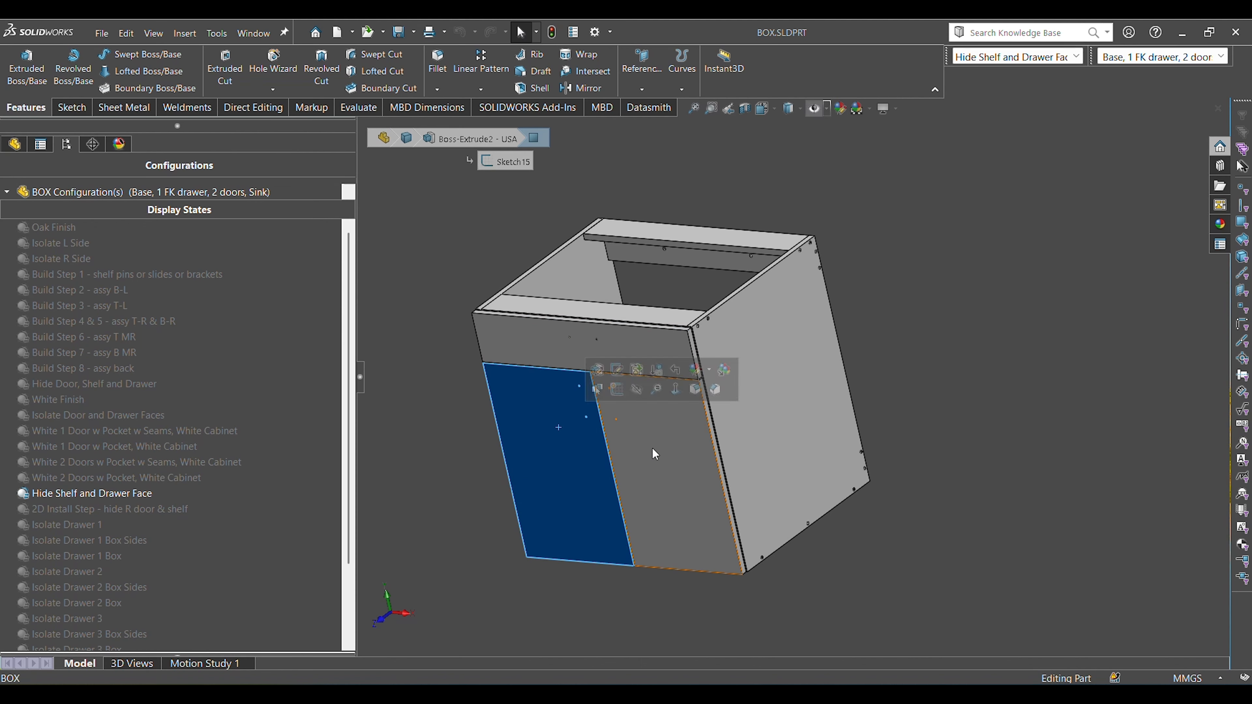
{"action": "left_click", "coordinate": [653, 447]}
{"action": "left_click", "coordinate": [1064, 577]}
Check that the side panel's and top rail's front edge faces are flush by selecting both, and clear the selection.
{"action": "scroll", "coordinate": [710, 340], "scroll_direction": "down", "scroll_amount": 5}
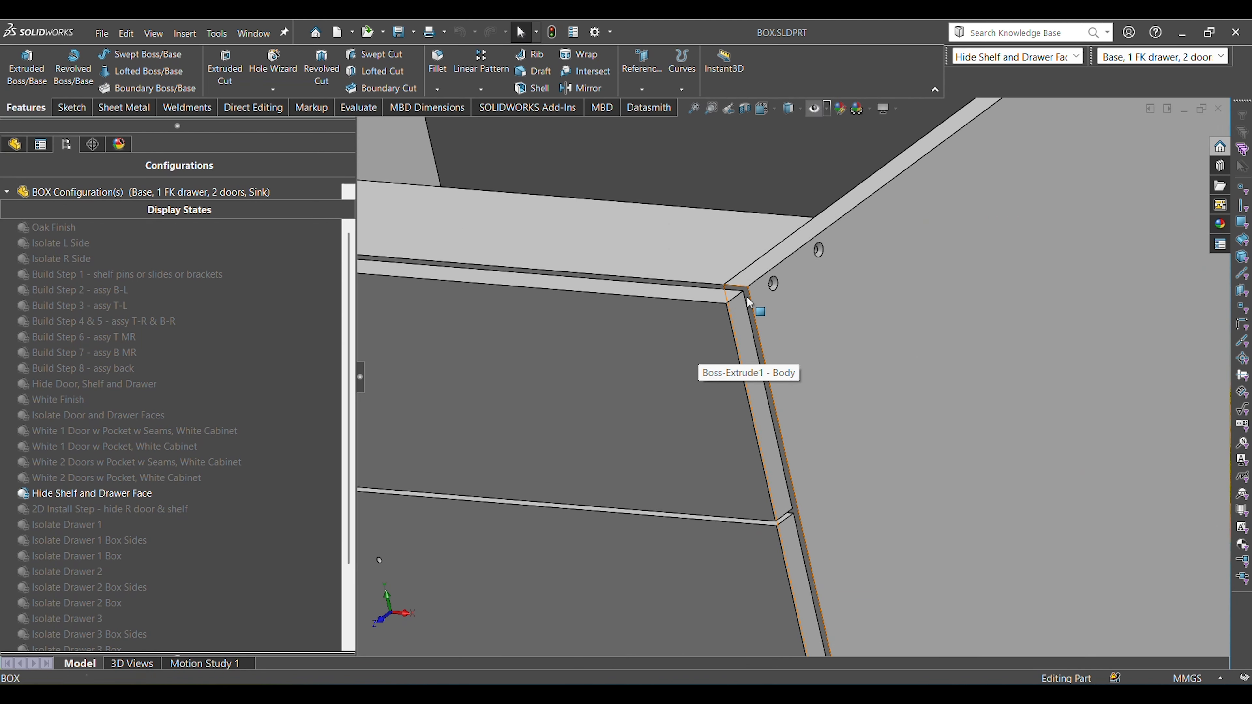
{"action": "left_click", "coordinate": [749, 302]}
{"action": "scroll", "coordinate": [708, 298], "scroll_direction": "down", "scroll_amount": 2}
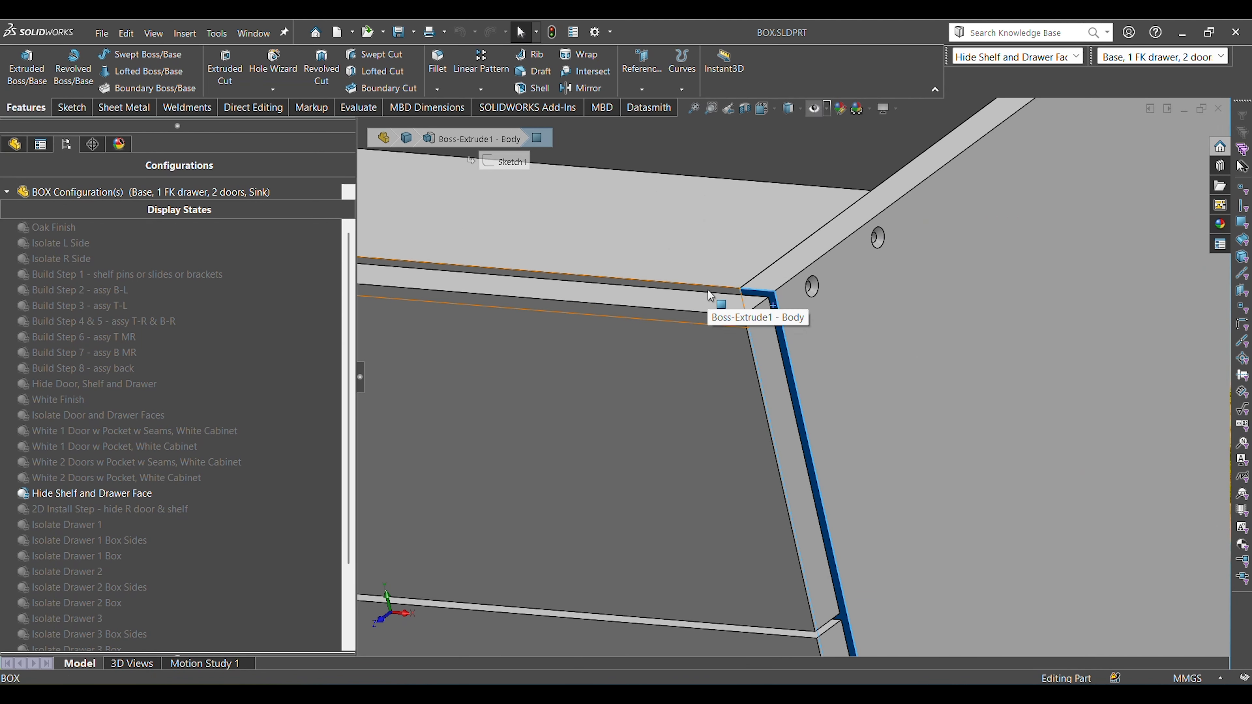
{"action": "left_click", "coordinate": [709, 257], "text": "ctrl"}
{"action": "scroll", "coordinate": [747, 350], "scroll_direction": "up", "scroll_amount": 10}
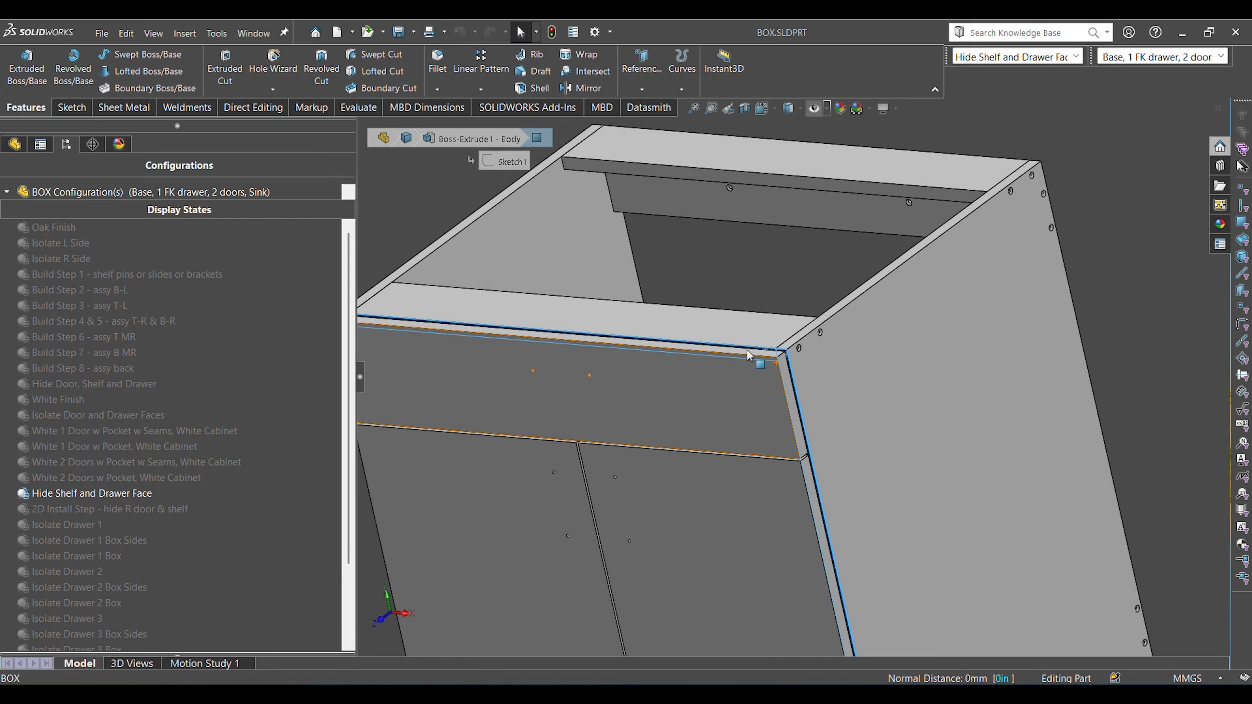
{"action": "left_click", "coordinate": [1001, 537]}
Display the dimensions of the box's body extrusion in the full trimetric view, and clear them again.
{"action": "key", "text": "f"}
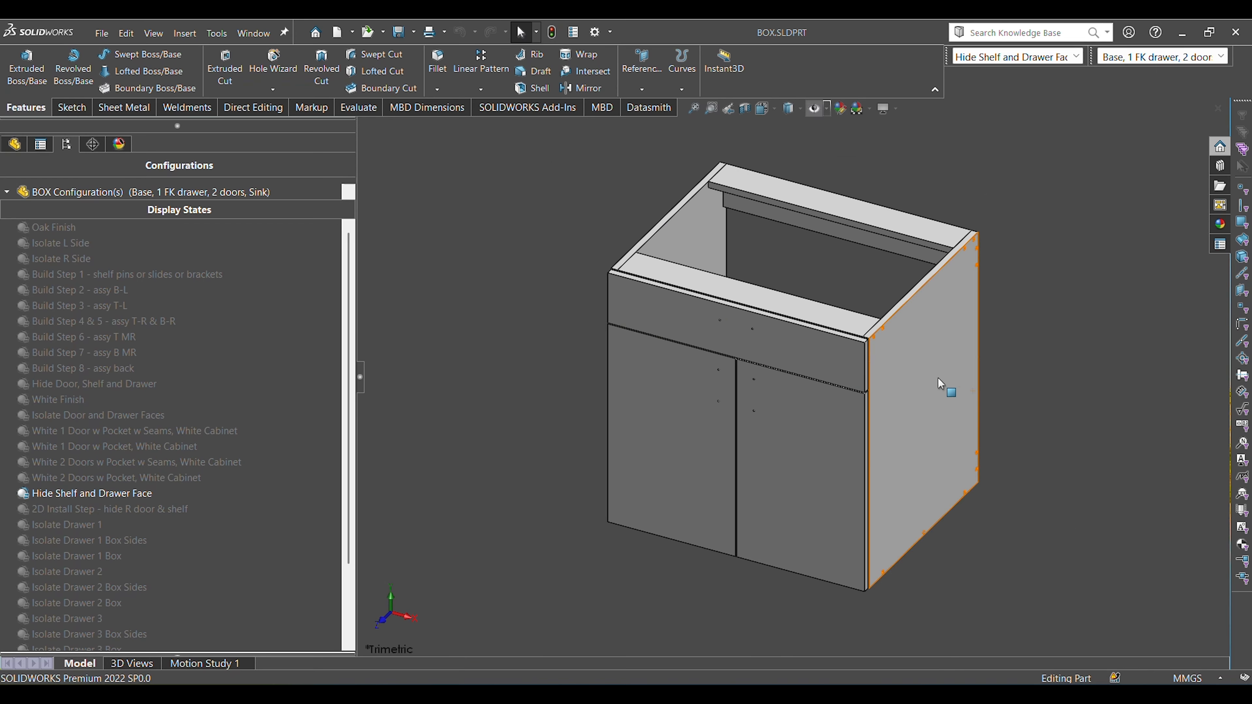
{"action": "left_click", "coordinate": [939, 380]}
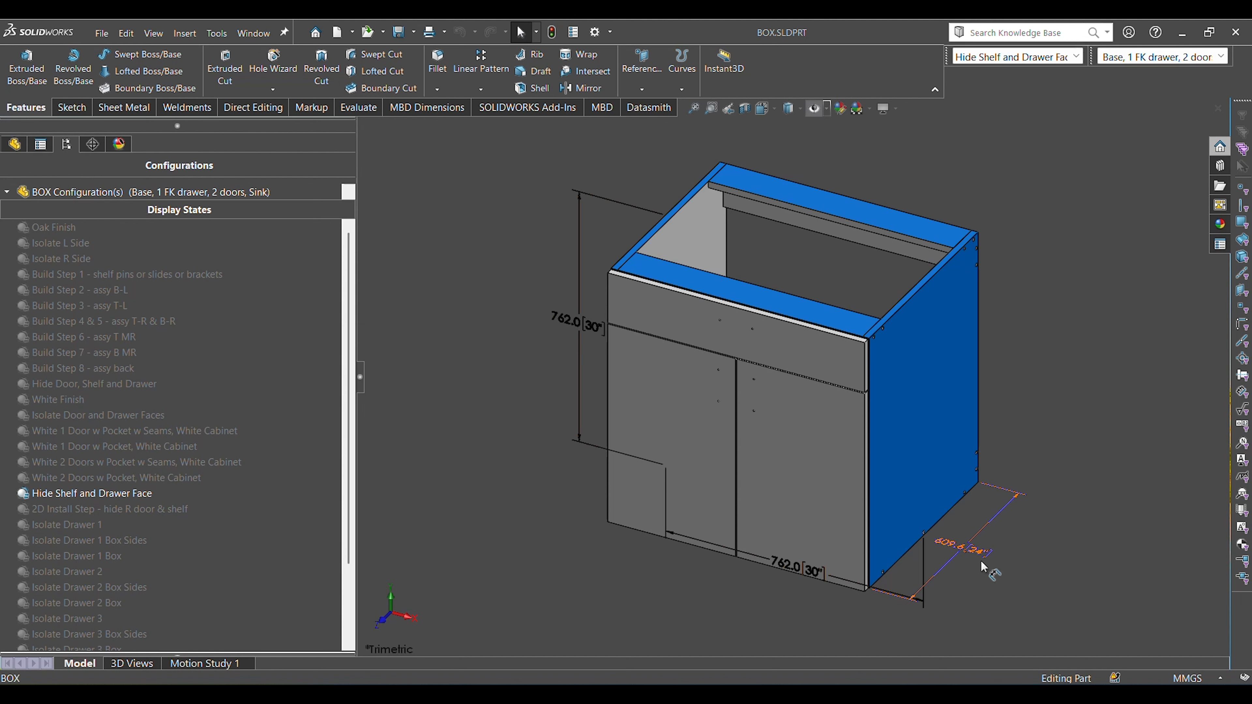
{"action": "left_click", "coordinate": [1062, 561]}
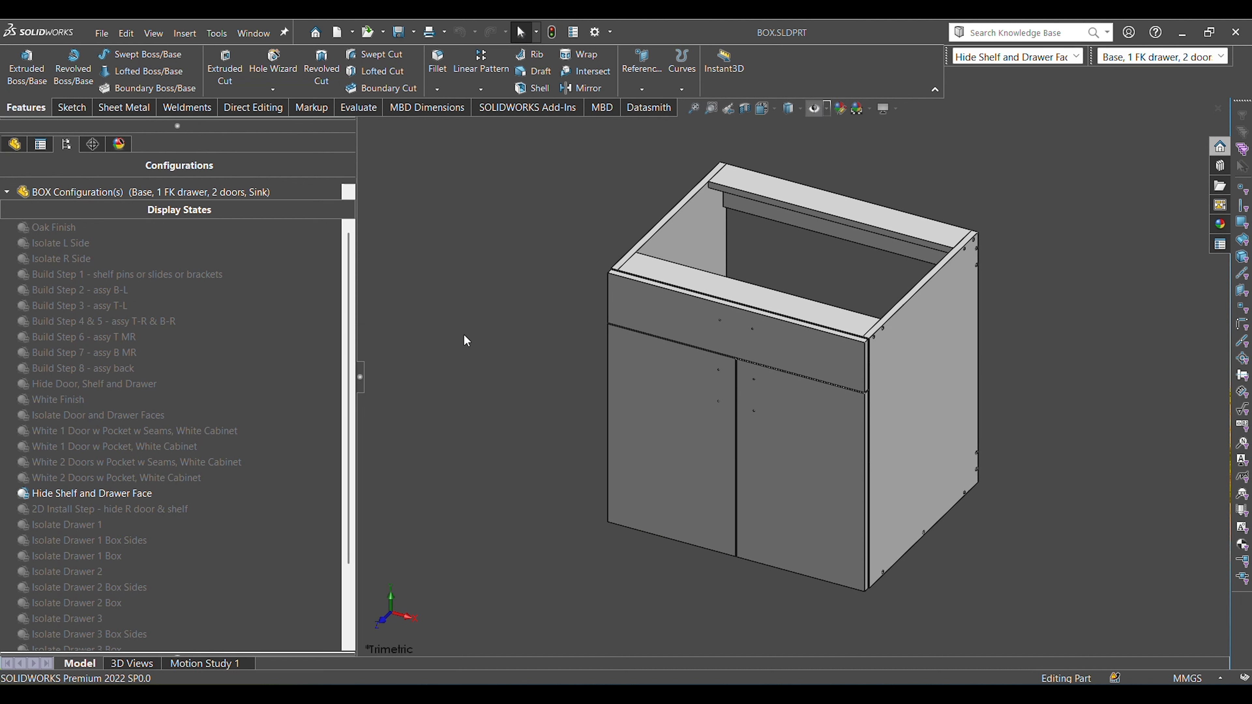
Return to the CABINET assembly, widen its configuration pane and activate the display state isolating the left side panel and bracket.
{"action": "key", "text": "ctrl+Tab"}
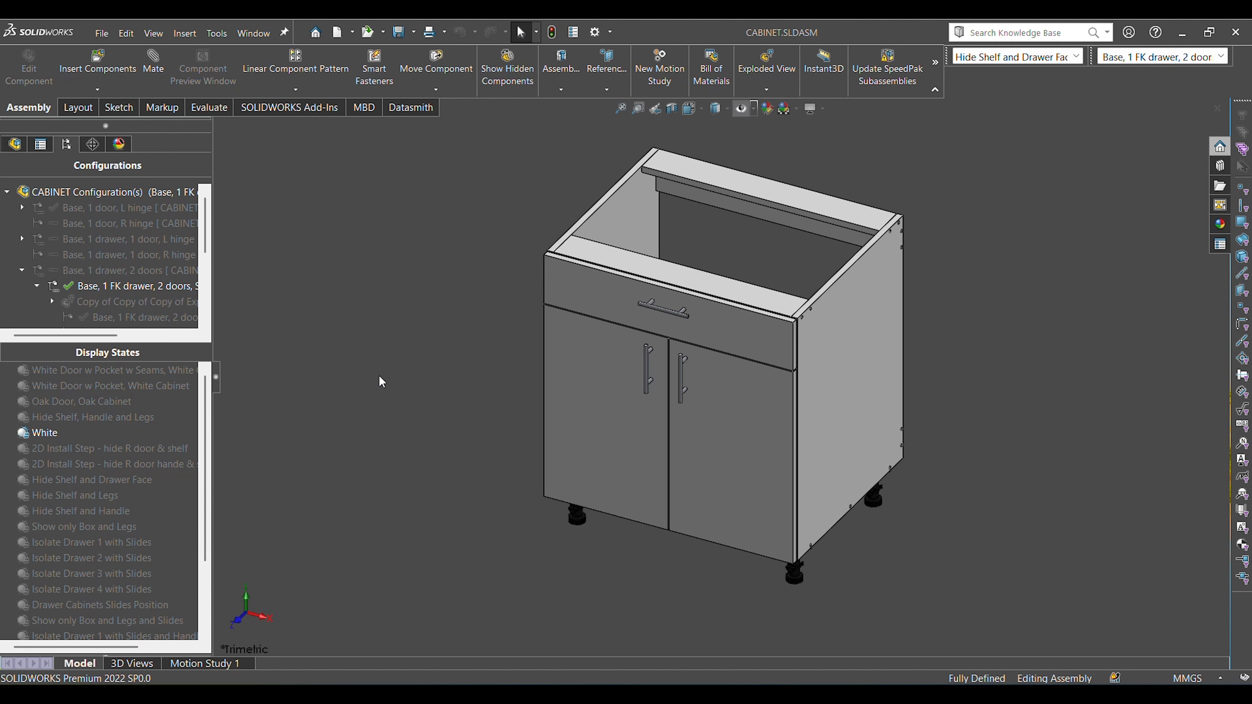
{"action": "scroll", "coordinate": [100, 506], "scroll_direction": "down", "scroll_amount": 2}
{"action": "left_click_drag", "start_coordinate": [211, 524], "coordinate": [380, 531]}
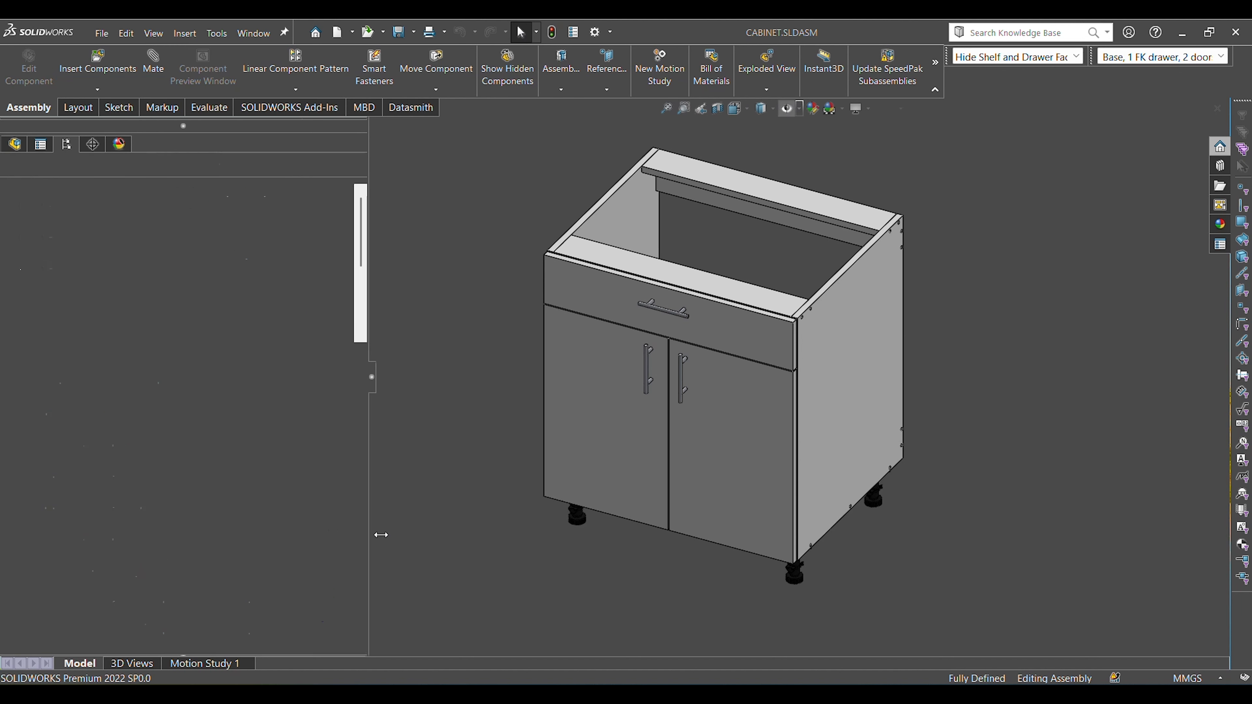
{"action": "double_click", "coordinate": [254, 602]}
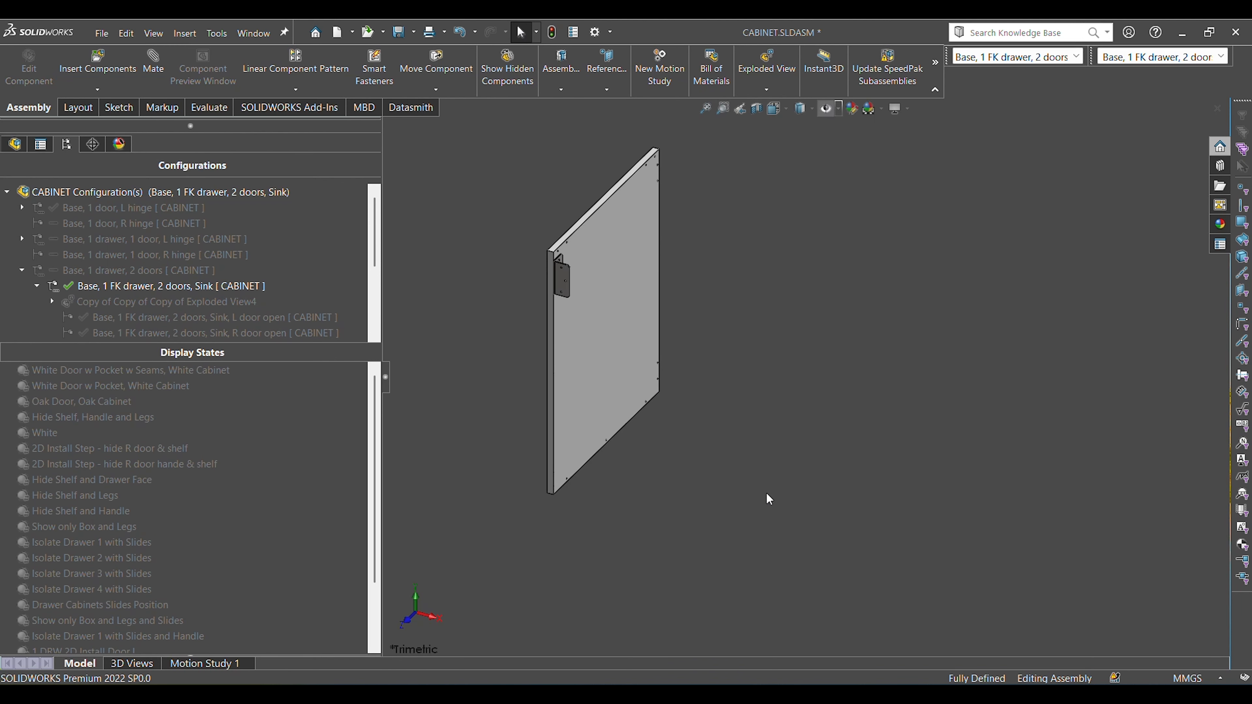
Inspect the drawer-front bracket at the side panel's upper front corner, selecting each of its two flanges.
{"action": "middle_click_drag", "start_coordinate": [929, 331], "coordinate": [1004, 354], "text": "ctrl"}
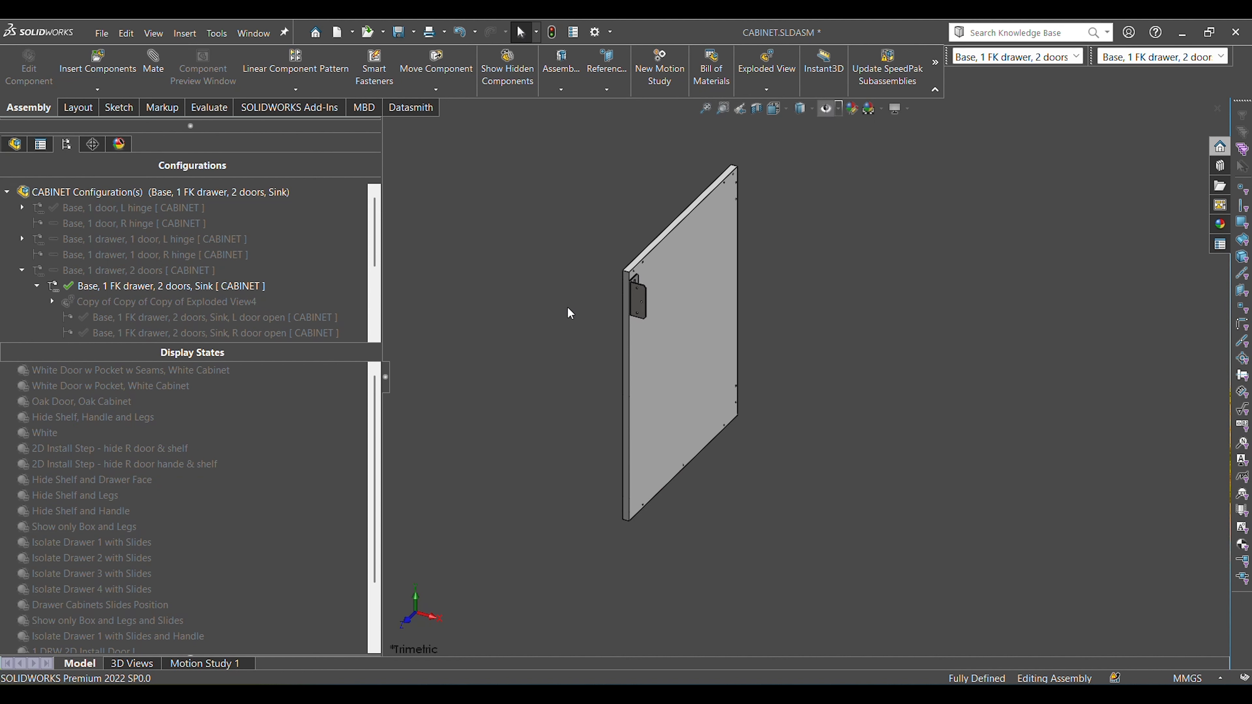
{"action": "scroll", "coordinate": [657, 306], "scroll_direction": "down", "scroll_amount": 5}
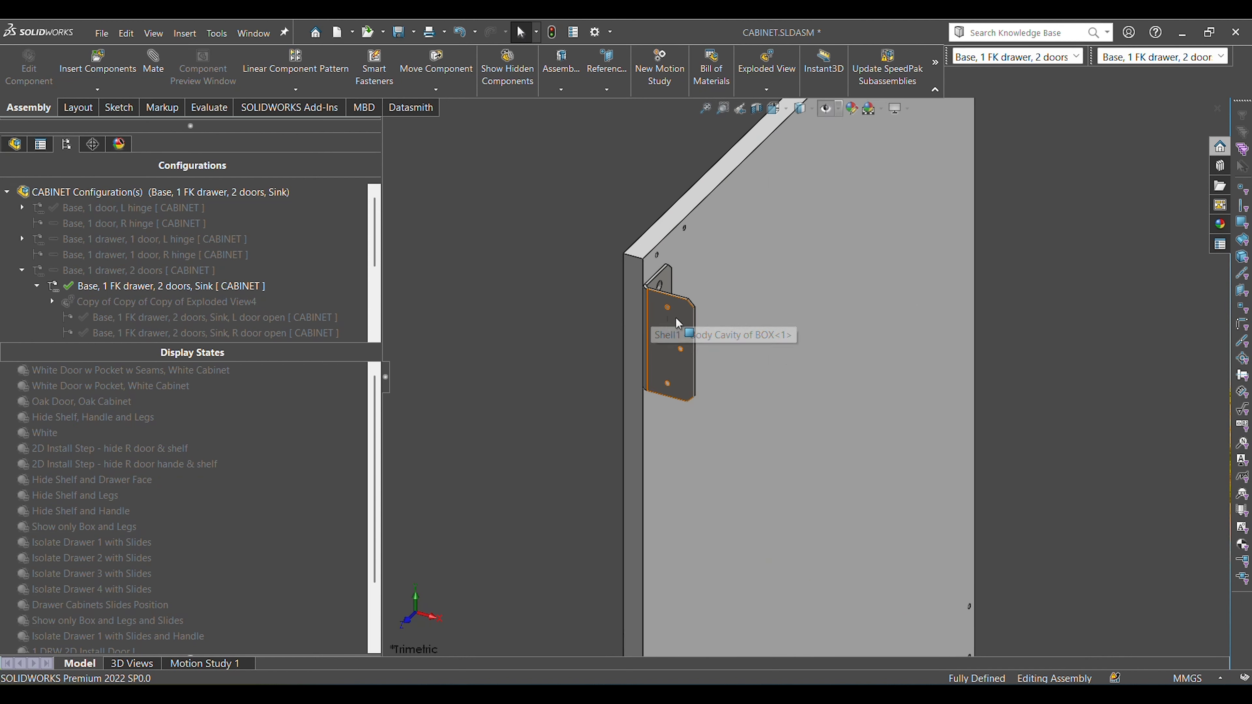
{"action": "left_click", "coordinate": [683, 302]}
{"action": "middle_click_drag", "start_coordinate": [706, 416], "coordinate": [593, 499]}
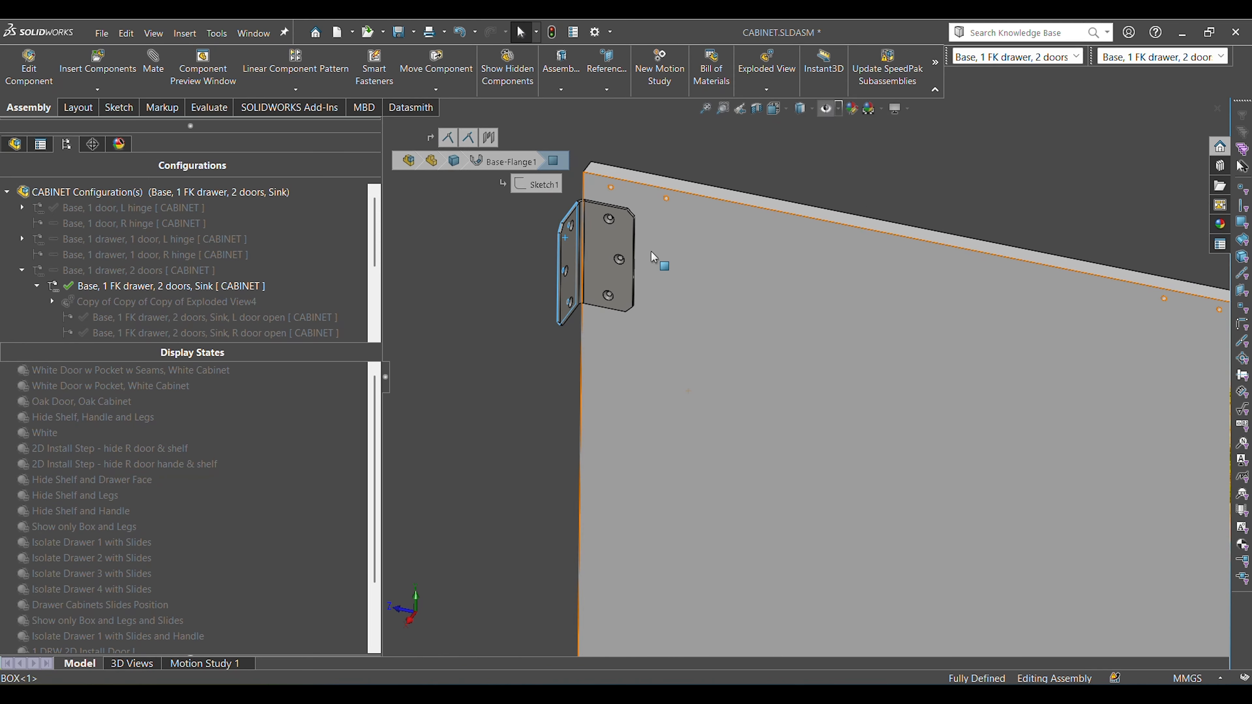
{"action": "key", "text": "Escape"}
{"action": "left_click", "coordinate": [597, 275]}
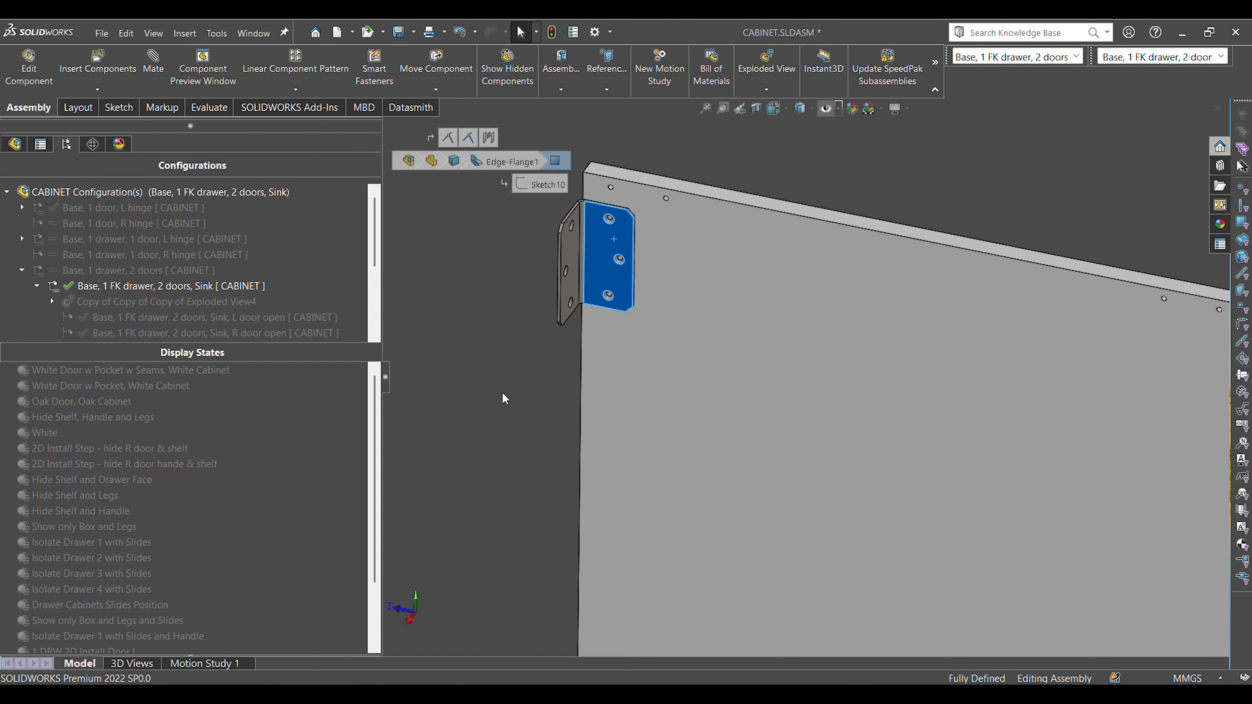
Inspect how the bracket sits on the side panel by selecting the mounted flange and the panel's front edge face.
{"action": "key", "text": "Escape"}
{"action": "scroll", "coordinate": [629, 219], "scroll_direction": "down", "scroll_amount": 4}
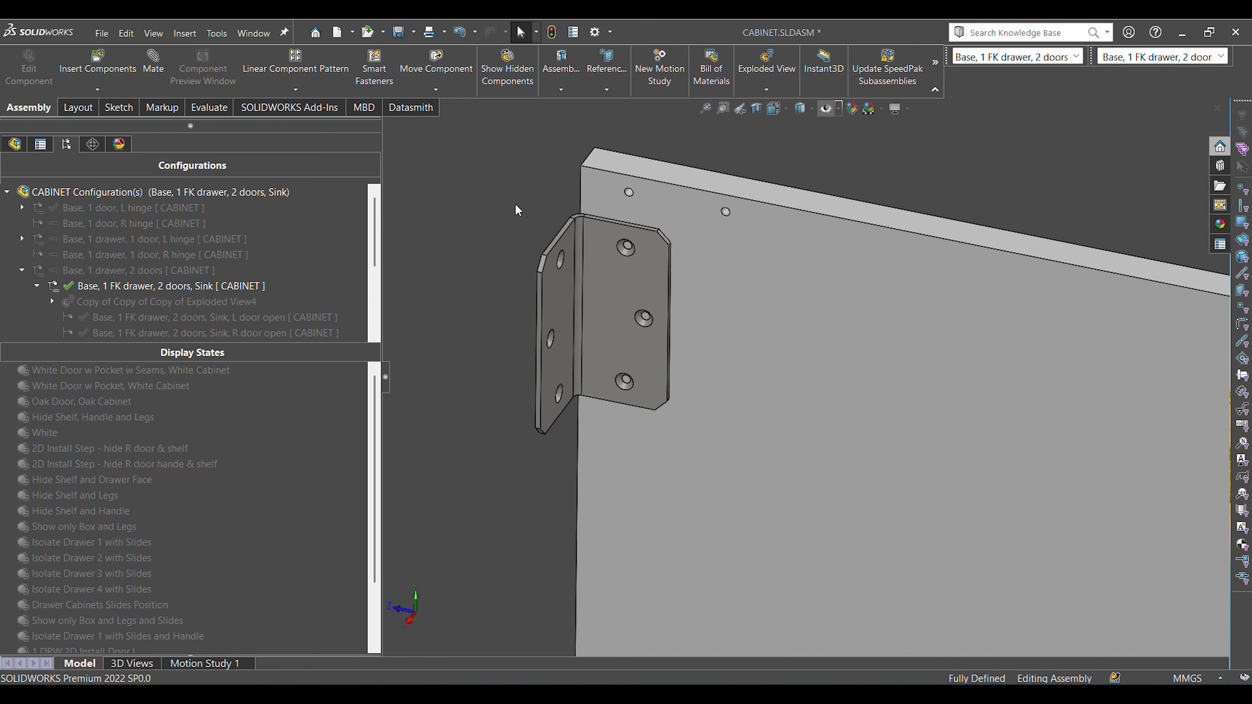
{"action": "left_click", "coordinate": [617, 273]}
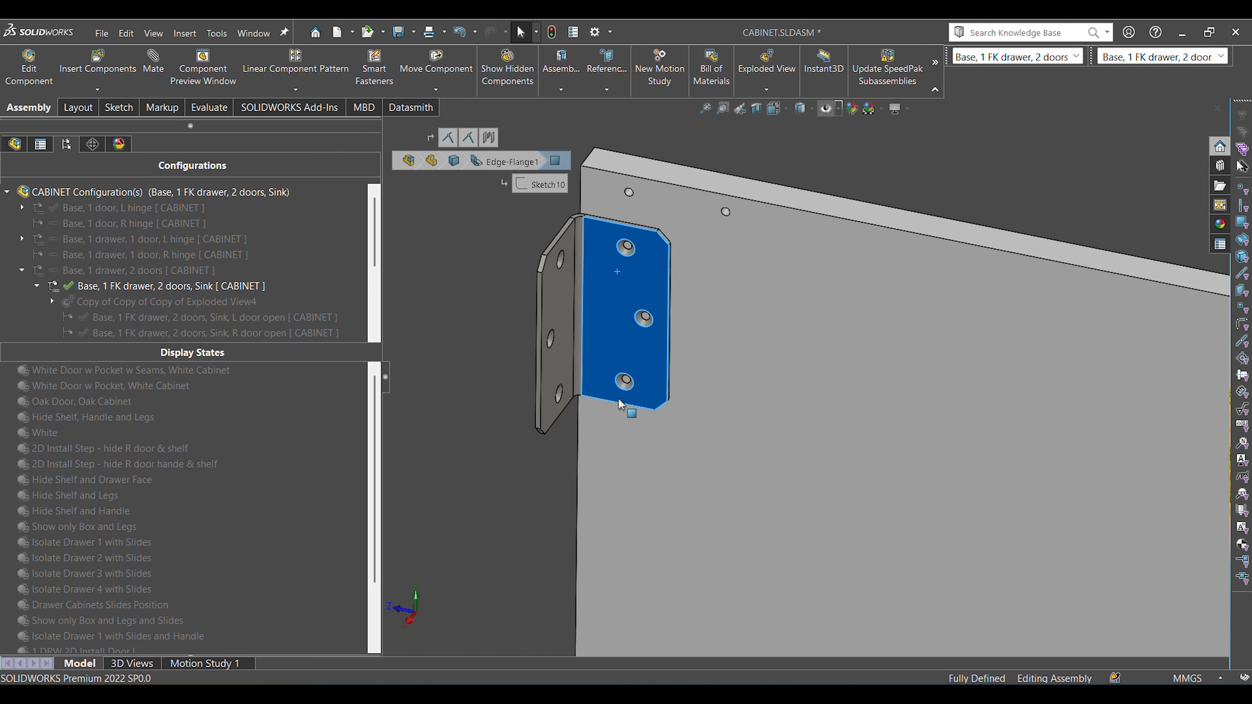
{"action": "left_click", "coordinate": [570, 475]}
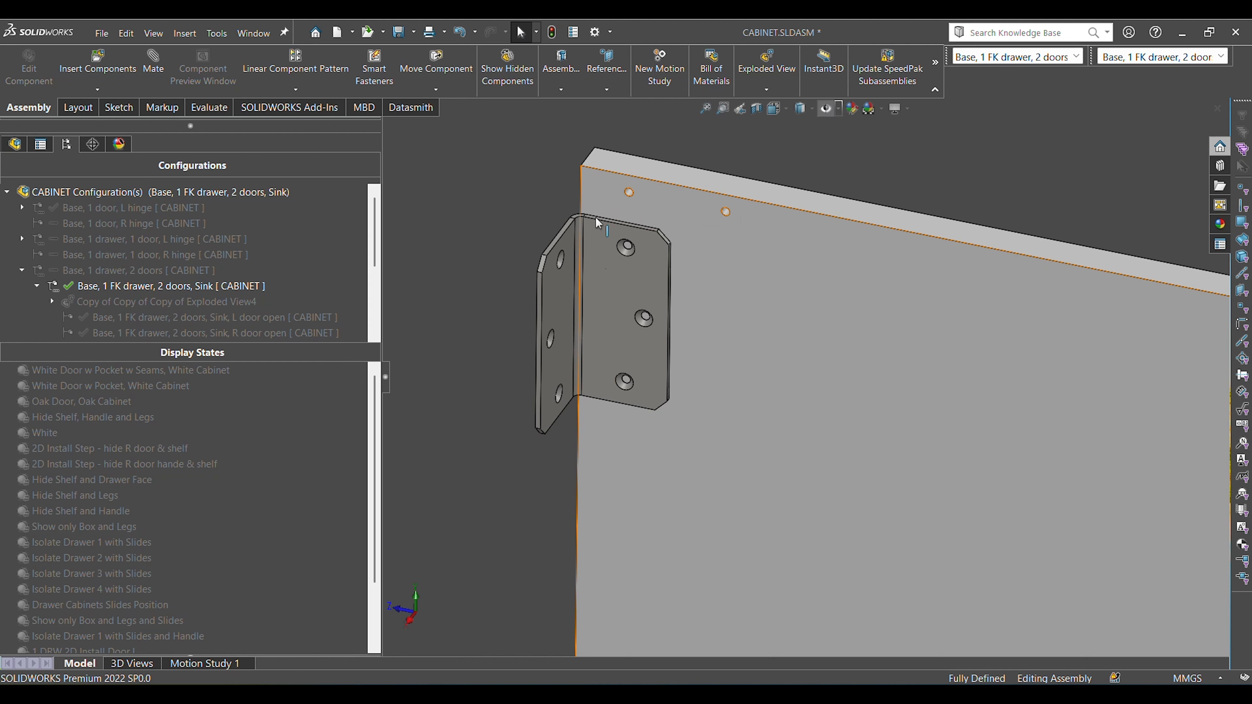
{"action": "middle_click_drag", "start_coordinate": [593, 192], "coordinate": [612, 296]}
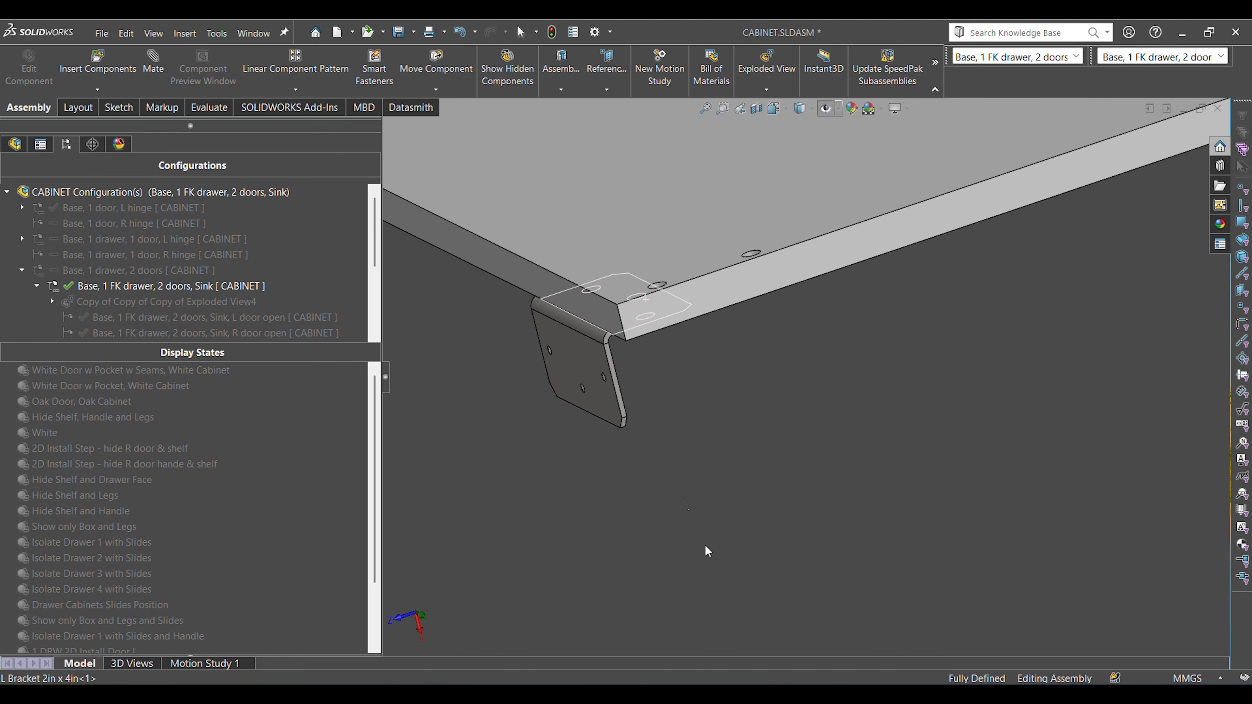
{"action": "left_click", "coordinate": [566, 301]}
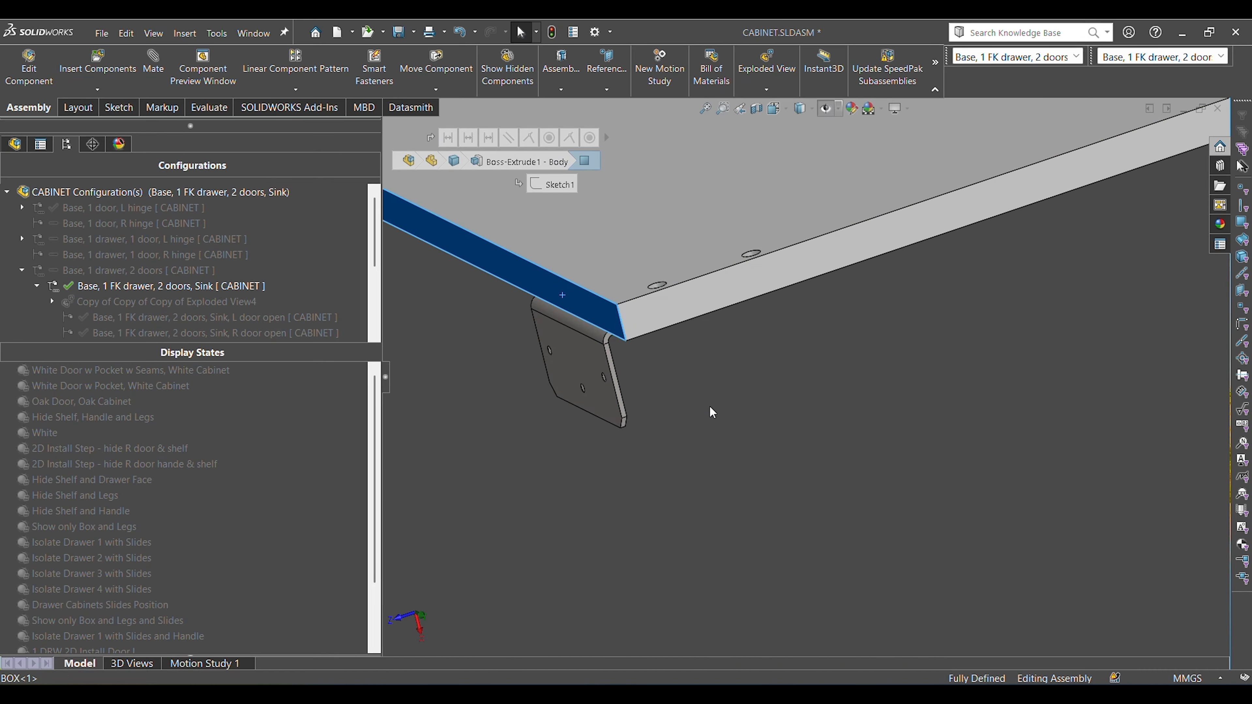
Display the dimensions of the bracket's two flanges one after the other, and clear the selection.
{"action": "middle_click_drag", "start_coordinate": [707, 411], "coordinate": [602, 203]}
{"action": "scroll", "coordinate": [686, 242], "scroll_direction": "down", "scroll_amount": 5}
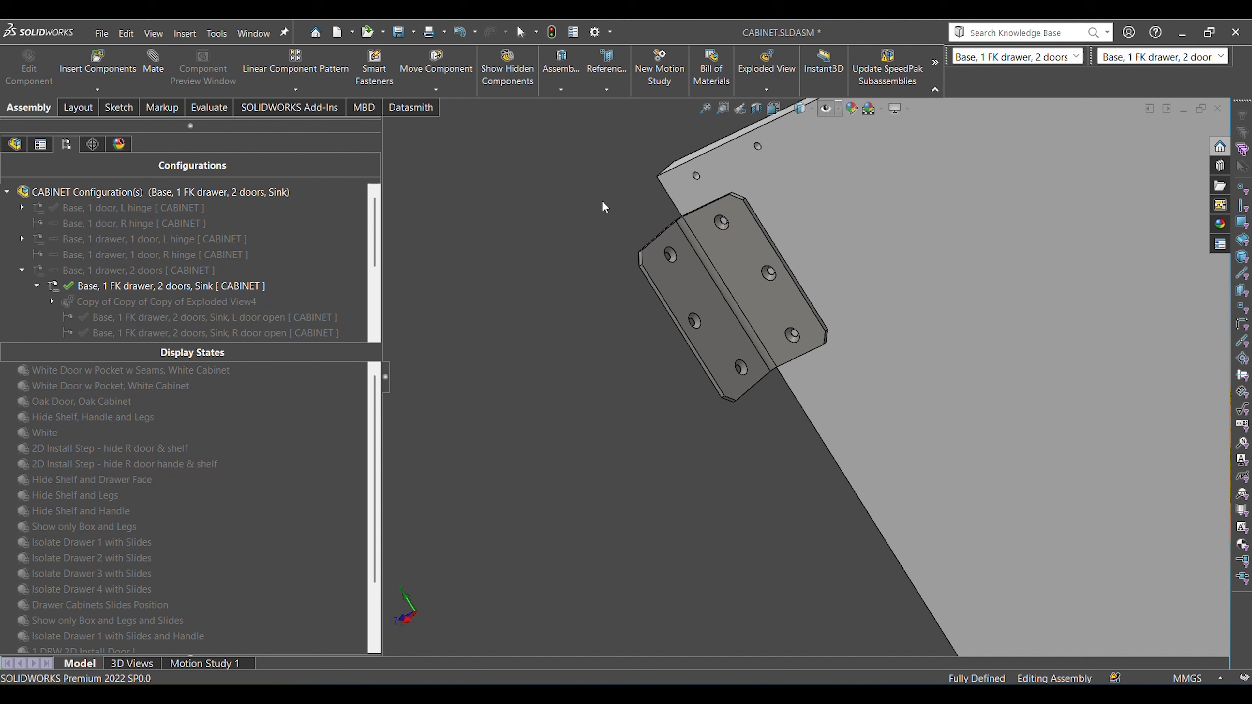
{"action": "left_click", "coordinate": [744, 268]}
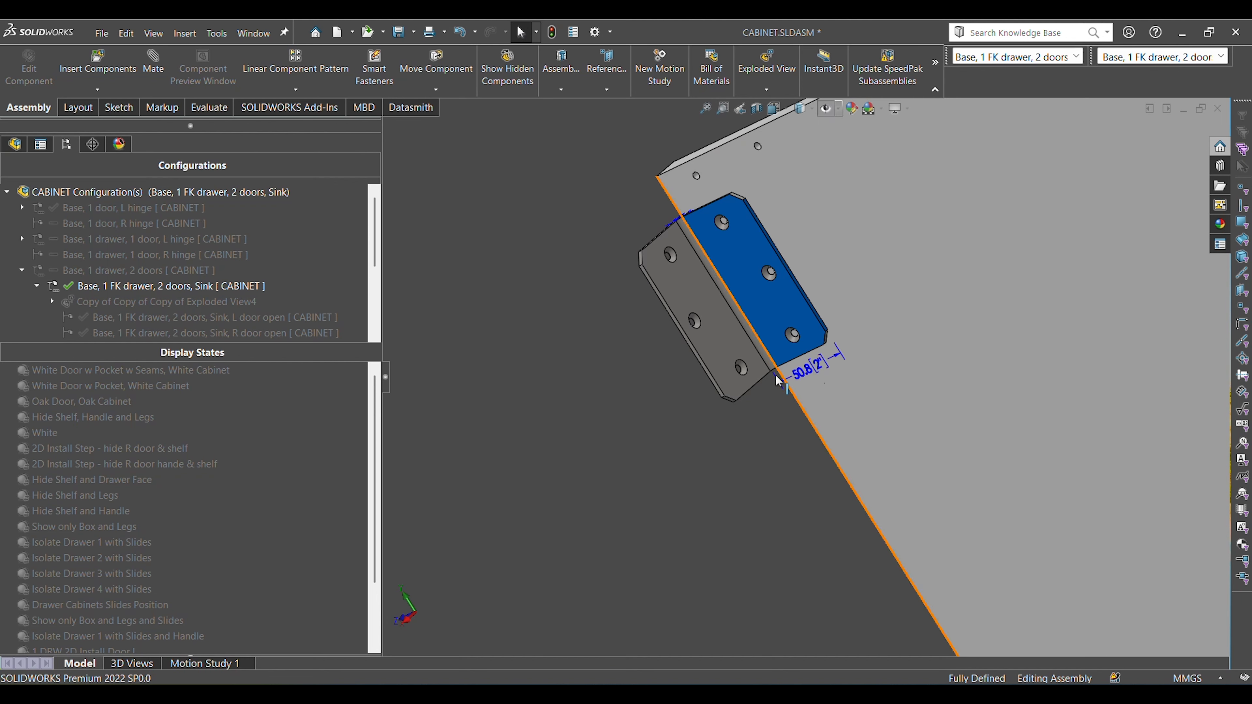
{"action": "middle_click_drag", "start_coordinate": [685, 423], "coordinate": [849, 380]}
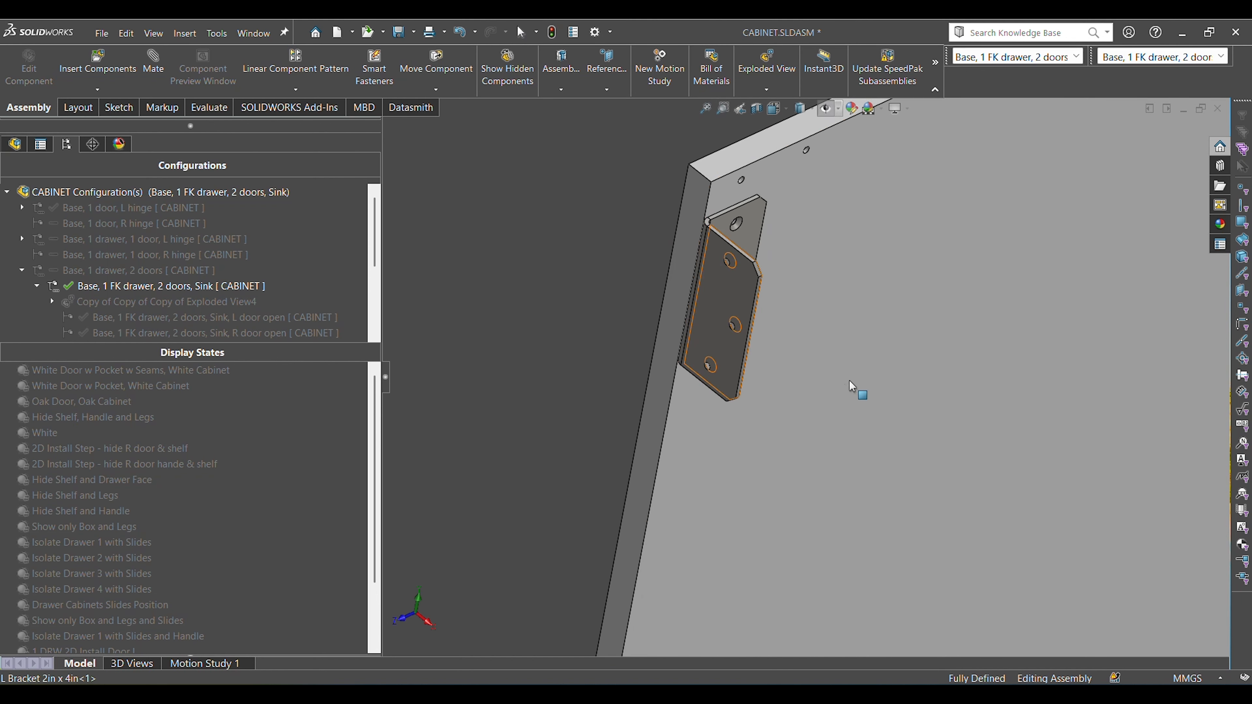
{"action": "left_click", "coordinate": [737, 300]}
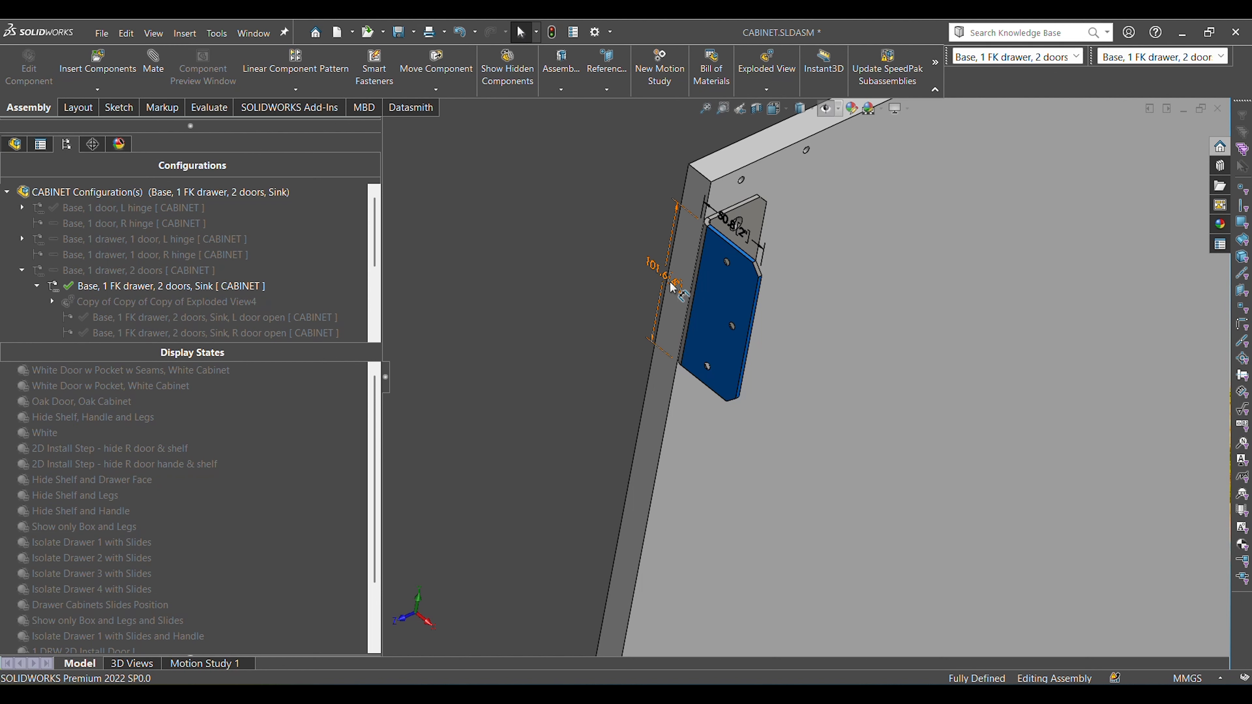
{"action": "left_click", "coordinate": [587, 368]}
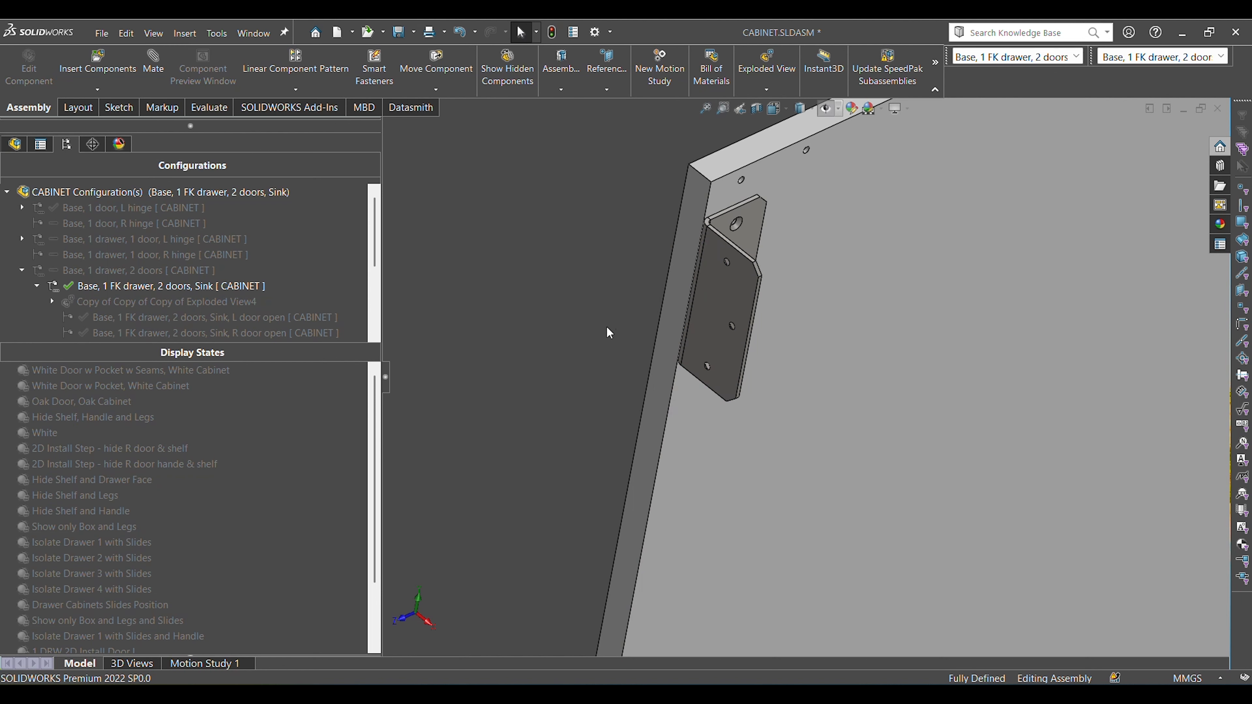
Examine both bracket flanges and their screw holes from the trimetric direction and from inside the side panel.
{"action": "key", "text": "ctrl+7"}
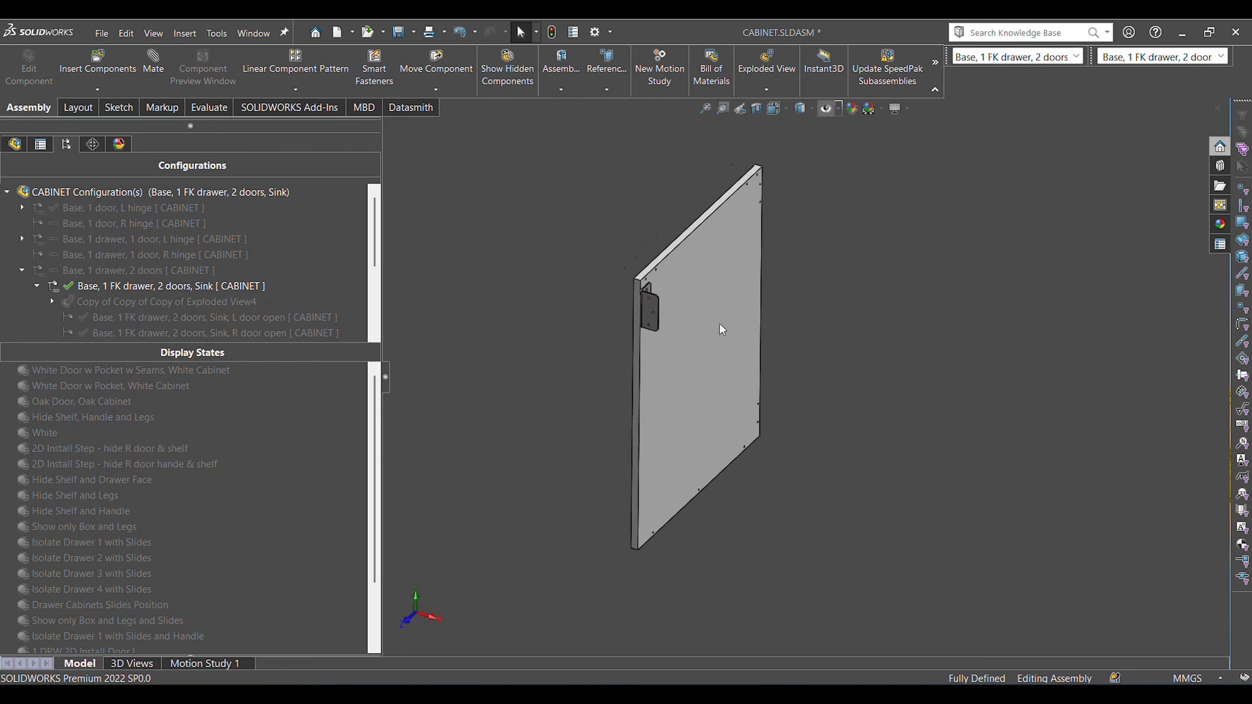
{"action": "scroll", "coordinate": [659, 291], "scroll_direction": "down", "scroll_amount": 7}
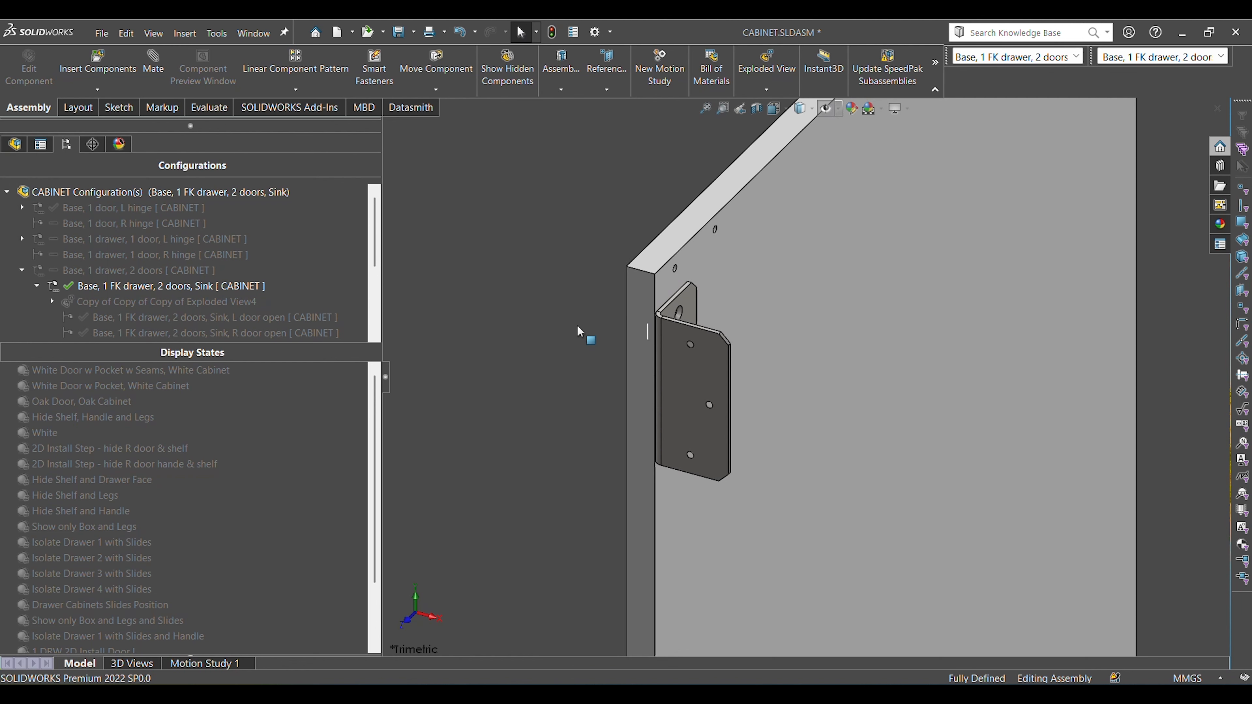
{"action": "left_click", "coordinate": [691, 365]}
{"action": "middle_click_drag", "start_coordinate": [691, 365], "coordinate": [644, 321]}
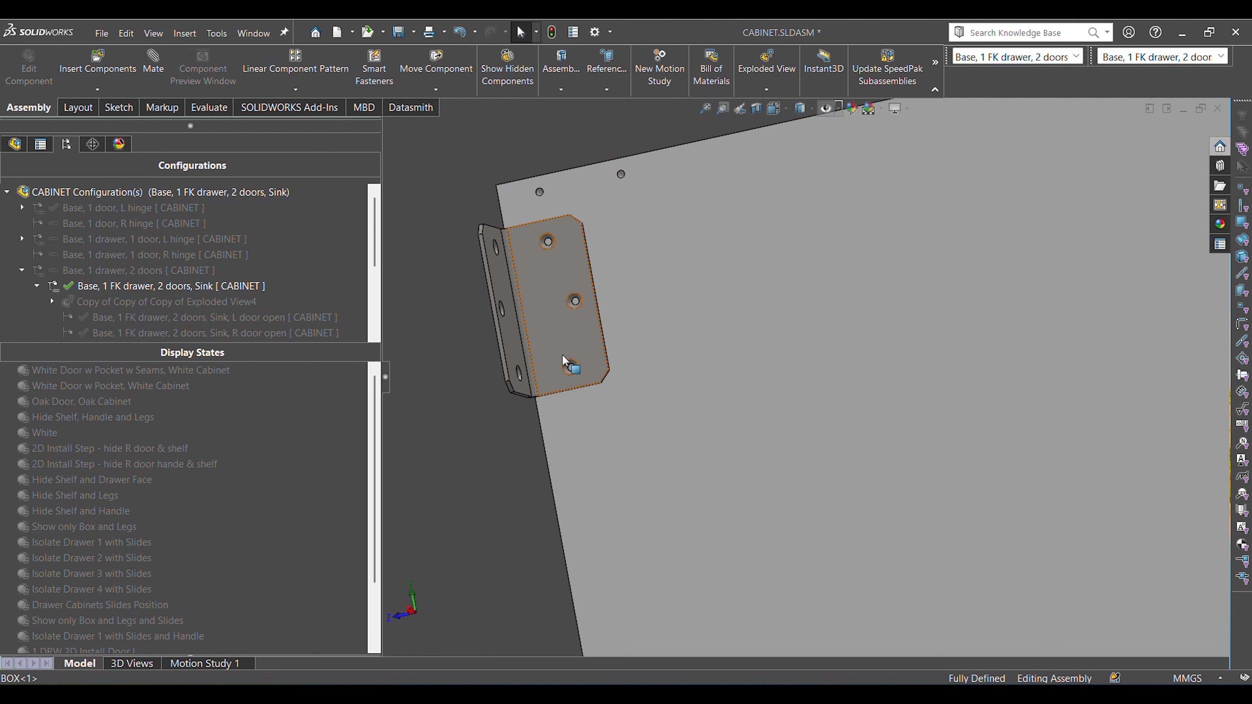
Restore the complete cabinet in the trimetric view by activating the White display state.
{"action": "key", "text": "ctrl+7"}
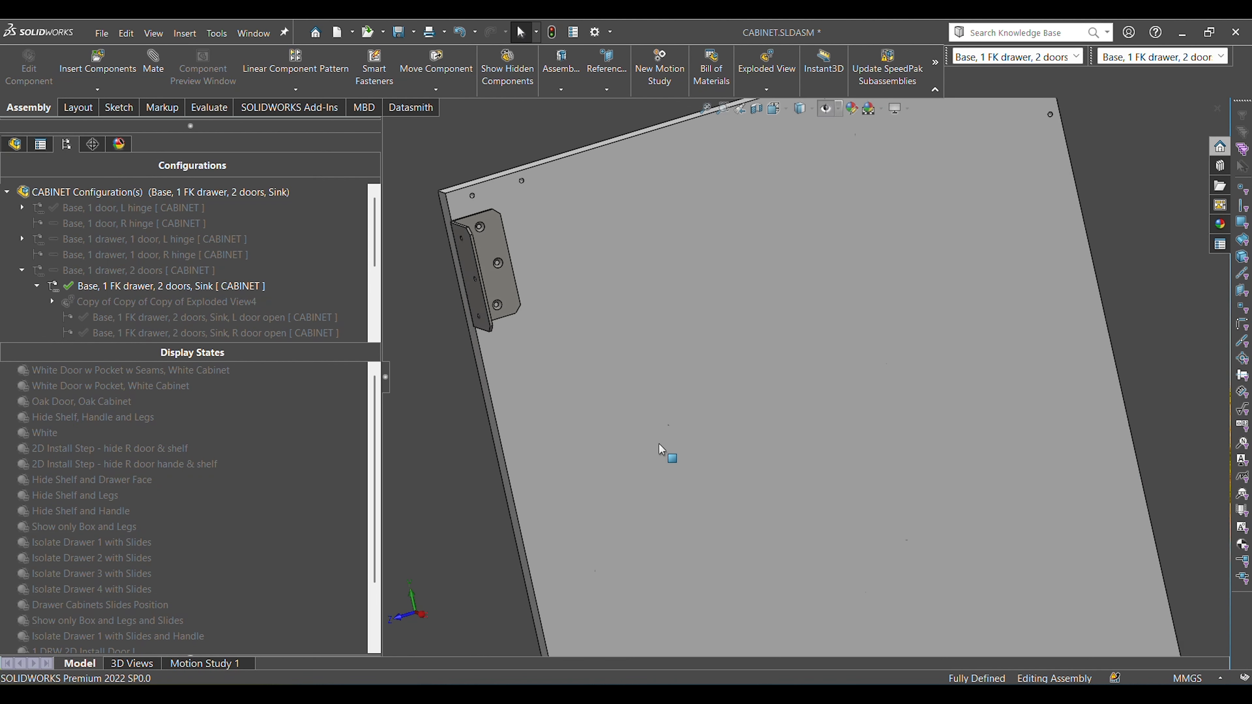
{"action": "left_click", "coordinate": [551, 34]}
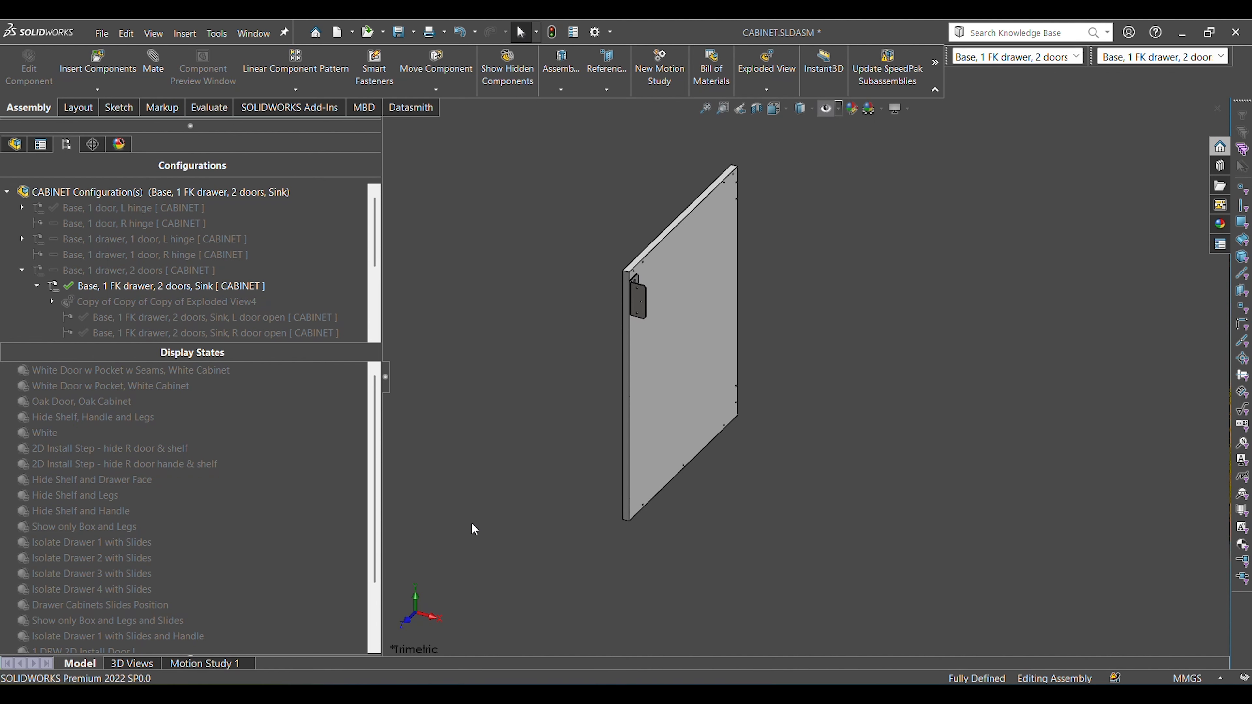
{"action": "double_click", "coordinate": [44, 433]}
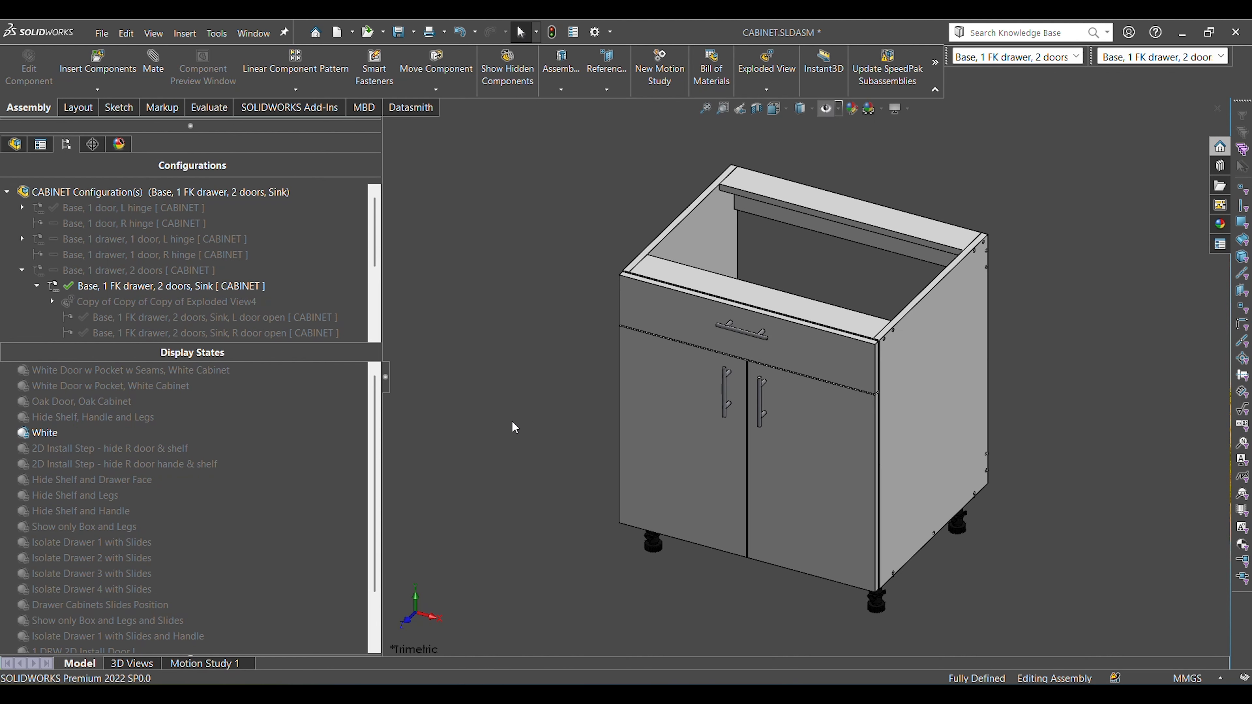
Switch to the BOX part and activate its "Build Step 2 - assy B-L" display state.
{"action": "key", "text": "ctrl+Tab"}
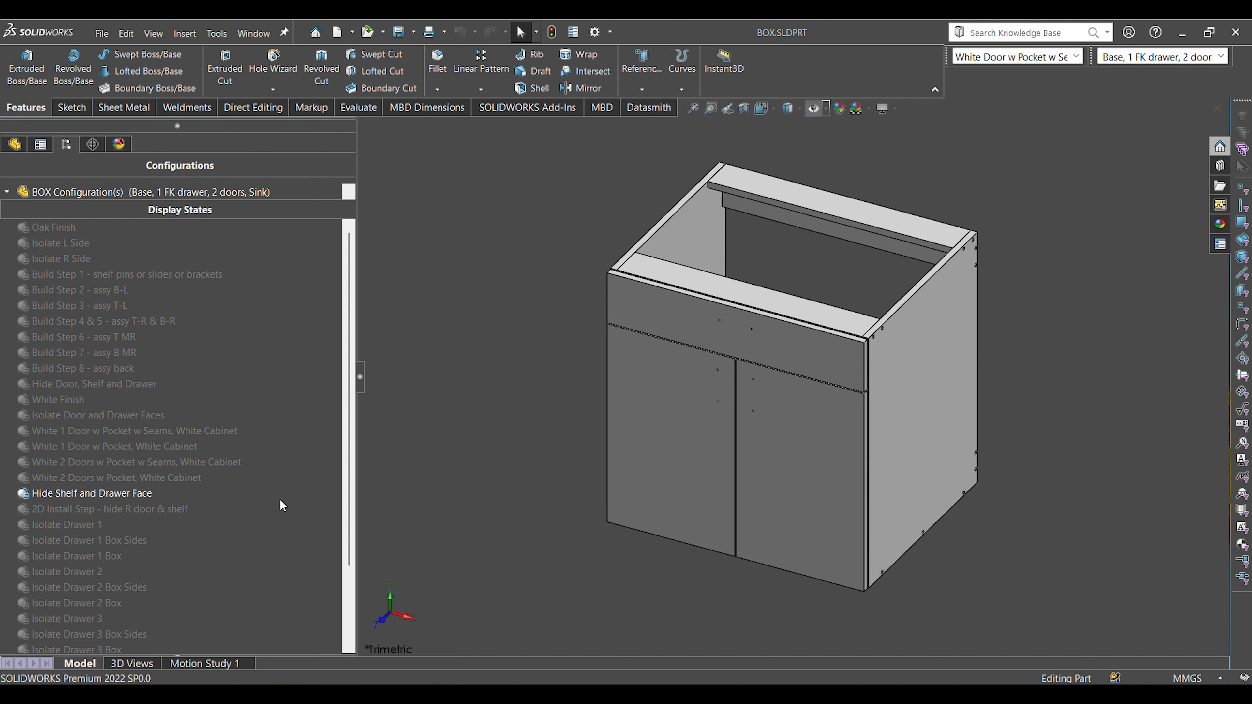
{"action": "scroll", "coordinate": [283, 499], "scroll_direction": "down", "scroll_amount": 2}
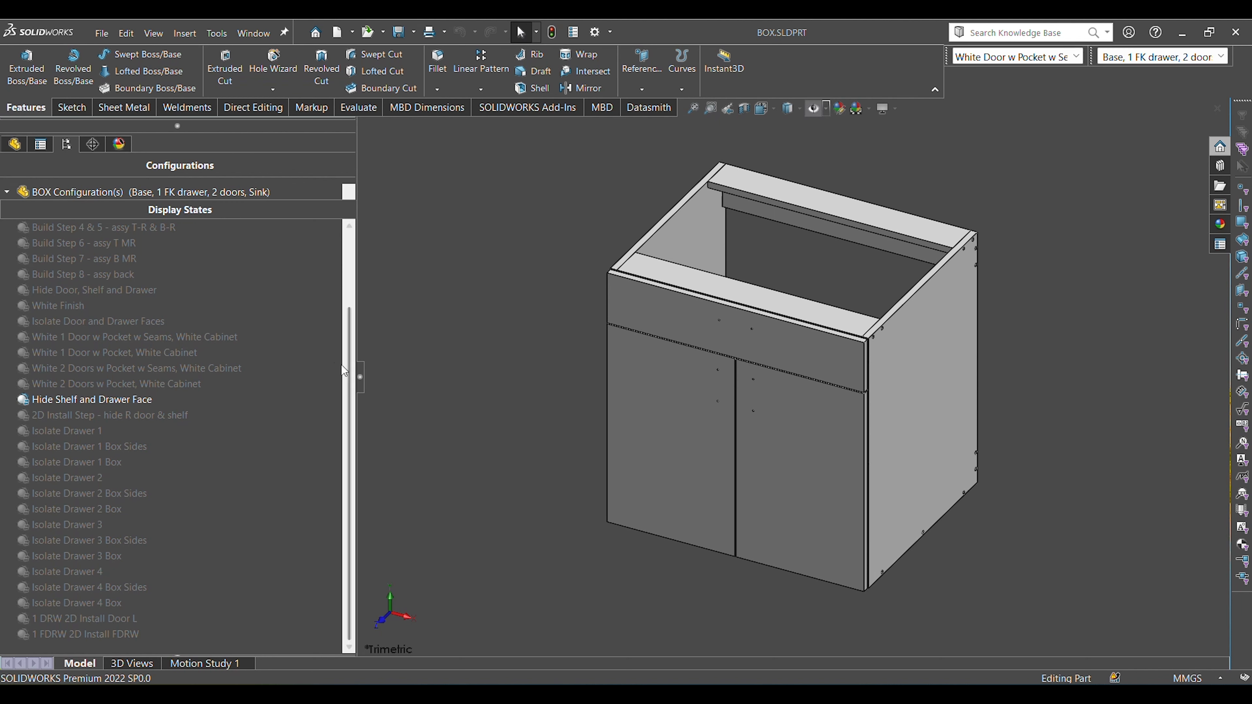
{"action": "scroll", "coordinate": [271, 398], "scroll_direction": "up", "scroll_amount": 2}
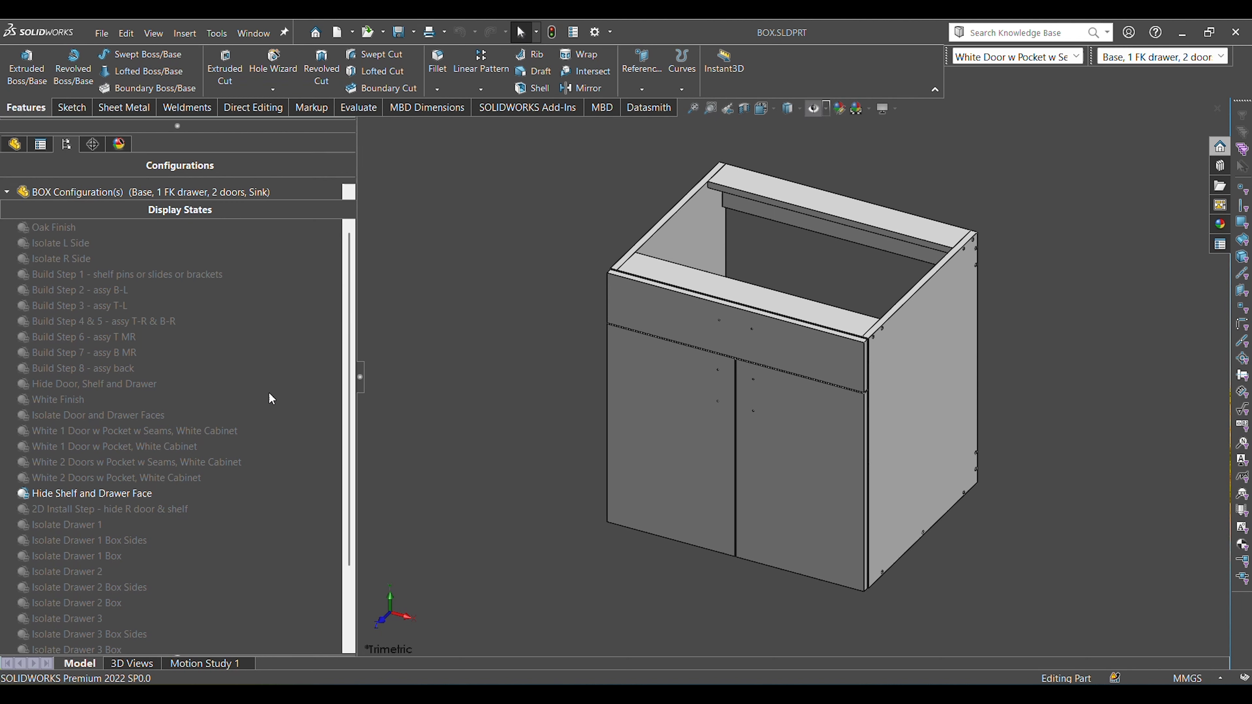
{"action": "double_click", "coordinate": [101, 294]}
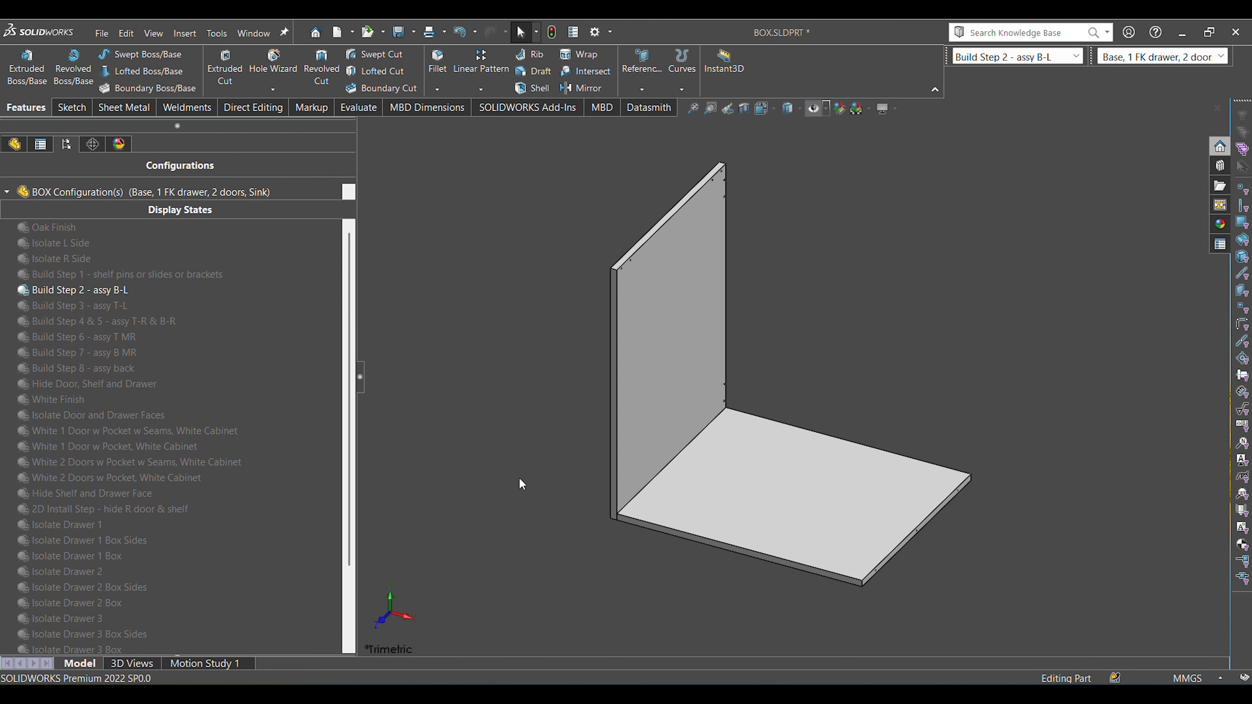
Compare the front edge faces of the left side and bottom panels from below by selecting each, and clear the selection.
{"action": "middle_click_drag", "start_coordinate": [642, 537], "coordinate": [674, 353]}
{"action": "middle_click_drag", "start_coordinate": [674, 500], "coordinate": [726, 368]}
{"action": "scroll", "coordinate": [725, 368], "scroll_direction": "down", "scroll_amount": 3}
{"action": "left_click", "coordinate": [730, 323]}
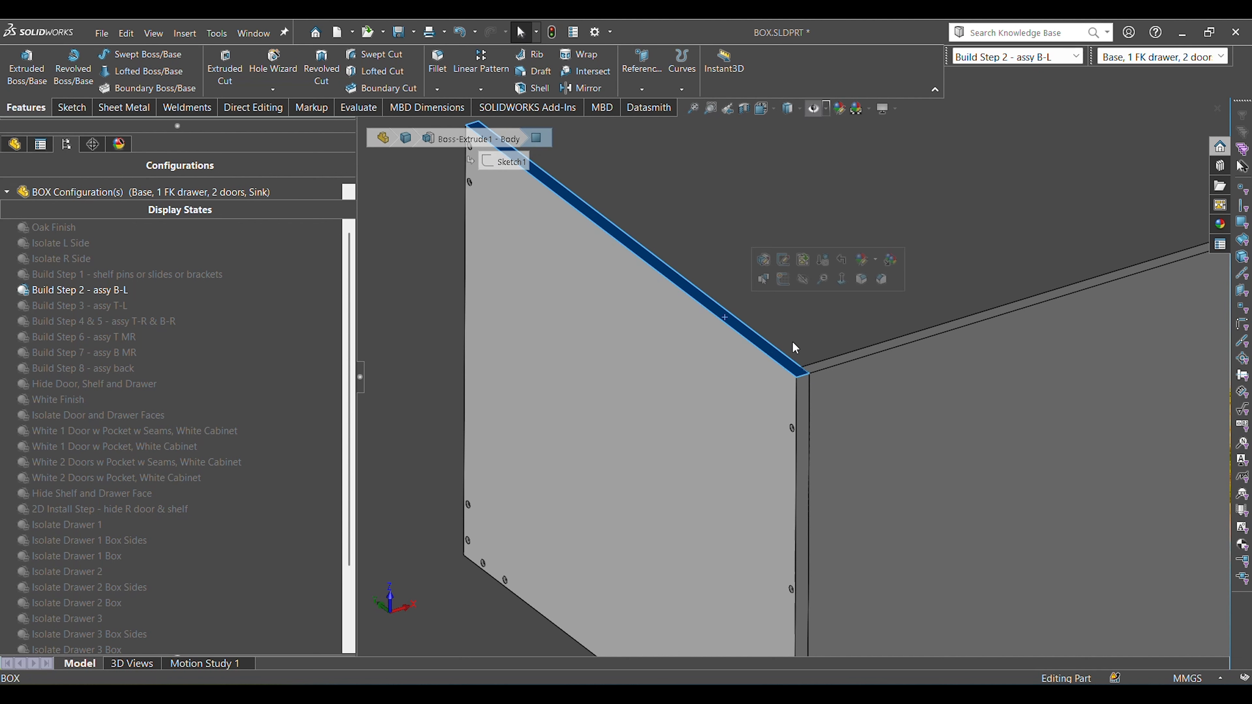
{"action": "left_click", "coordinate": [833, 366]}
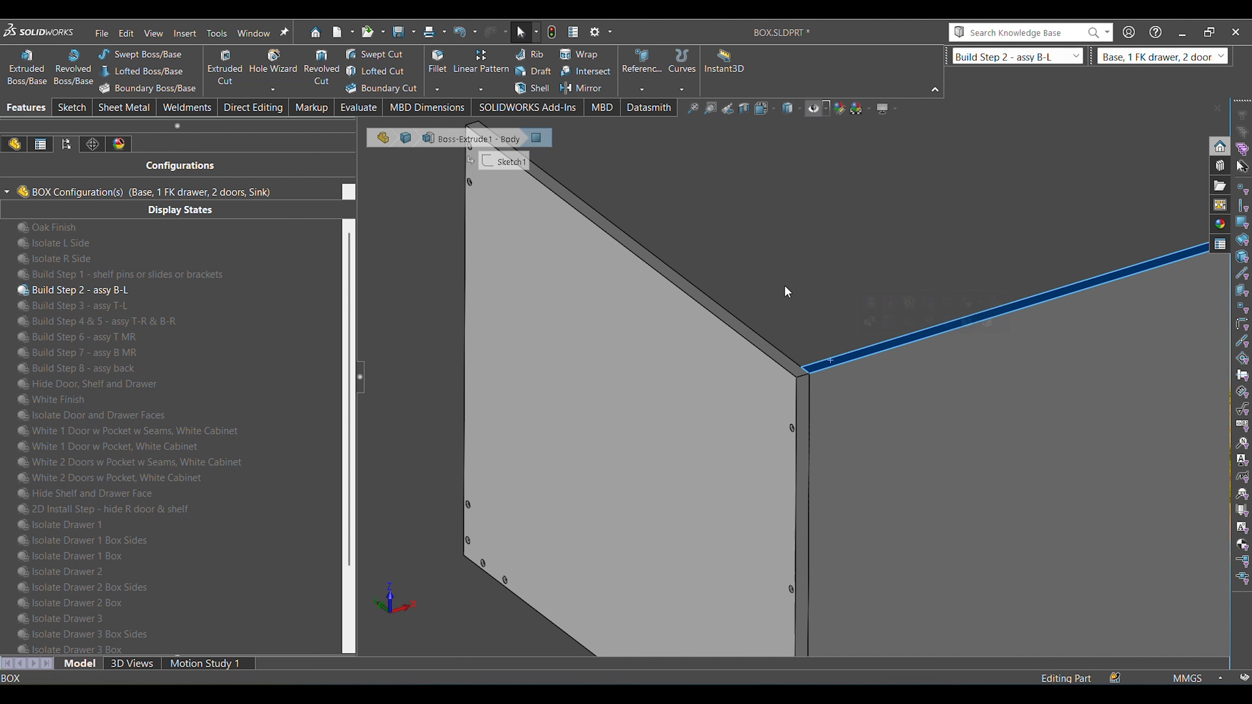
{"action": "left_click", "coordinate": [641, 405]}
{"action": "scroll", "coordinate": [603, 407], "scroll_direction": "up", "scroll_amount": 4}
{"action": "left_click", "coordinate": [590, 500]}
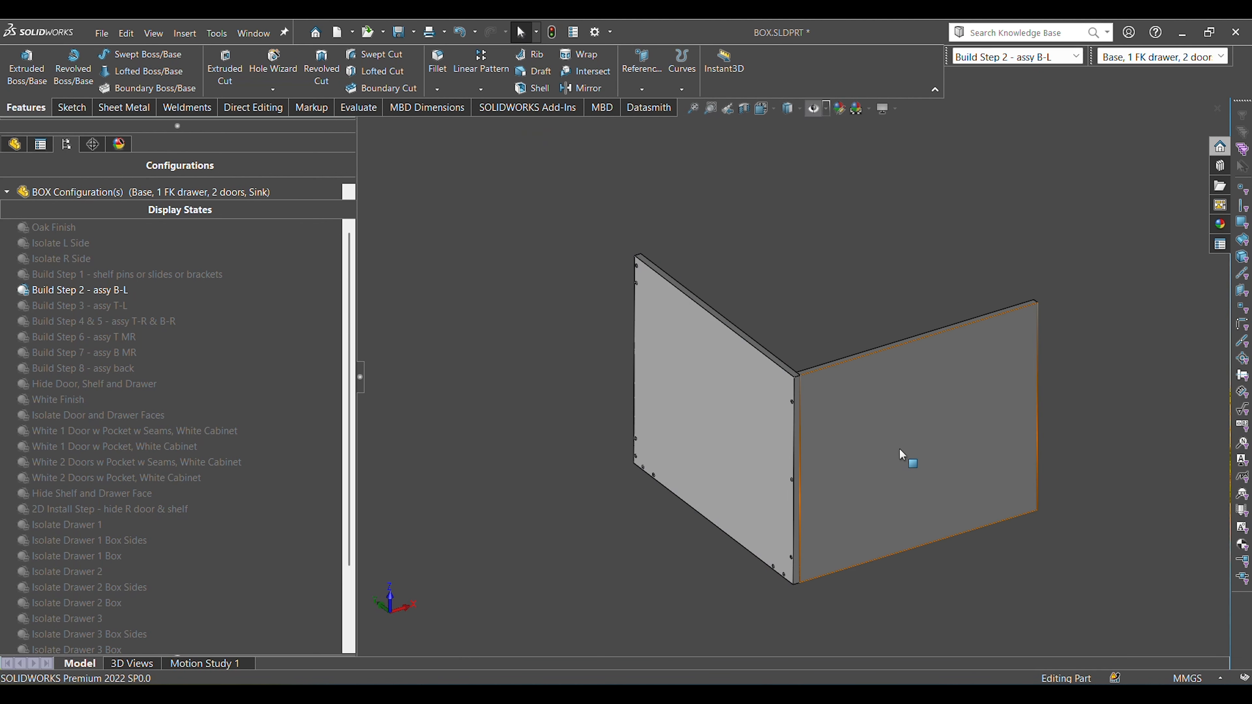
Identify the two joined panels by selecting the bottom panel's underside and the side panel's outer face, and clear the selection.
{"action": "left_click", "coordinate": [898, 450]}
{"action": "left_click", "coordinate": [507, 543]}
{"action": "middle_click_drag", "start_coordinate": [892, 482], "coordinate": [918, 476]}
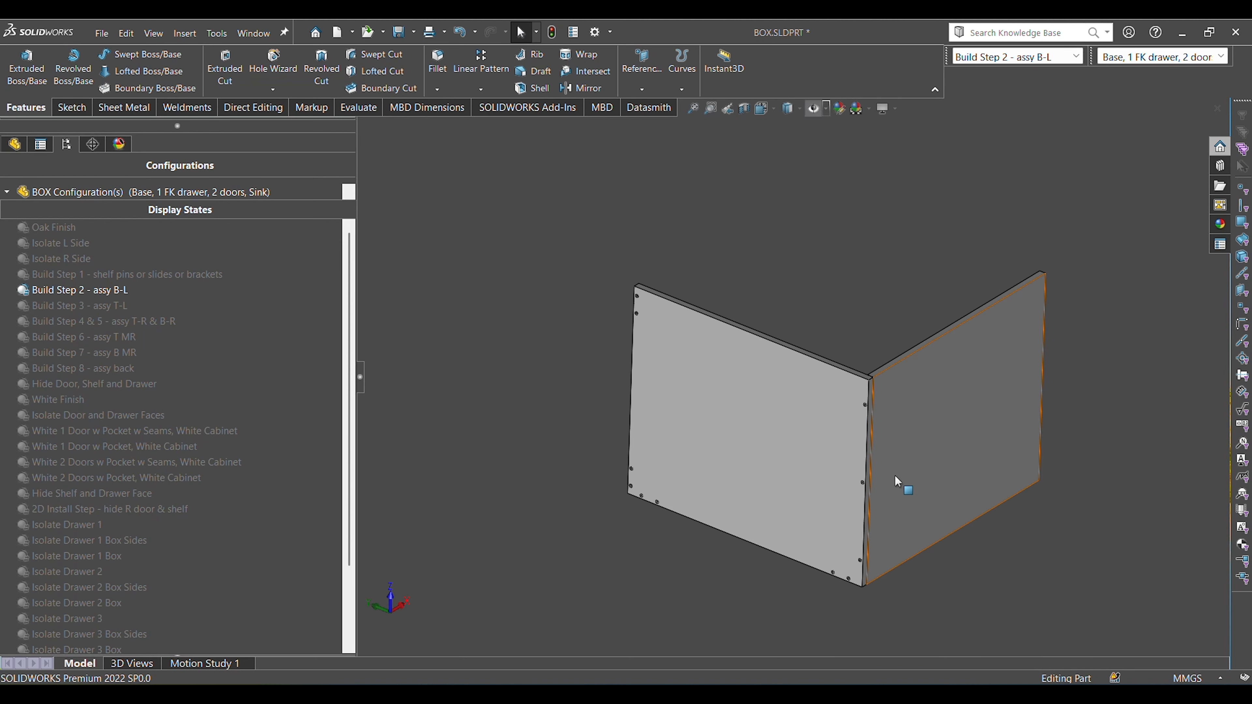
{"action": "scroll", "coordinate": [858, 420], "scroll_direction": "down", "scroll_amount": 3}
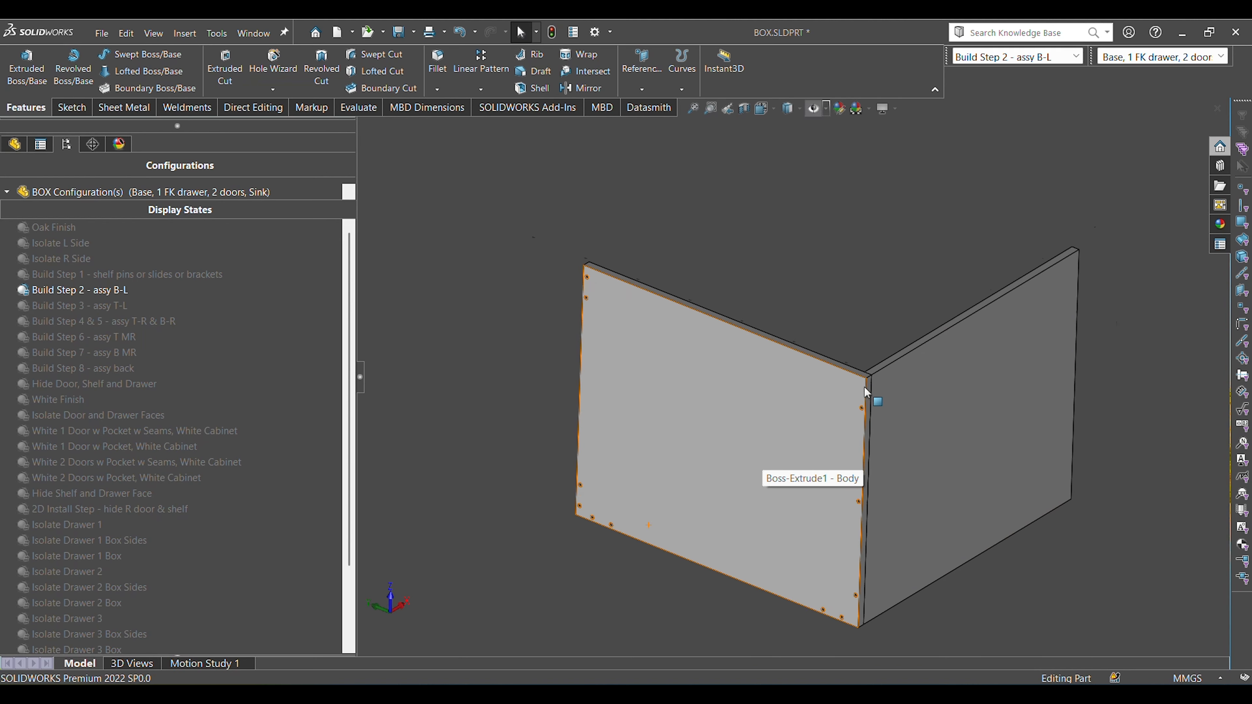
{"action": "left_click", "coordinate": [831, 386]}
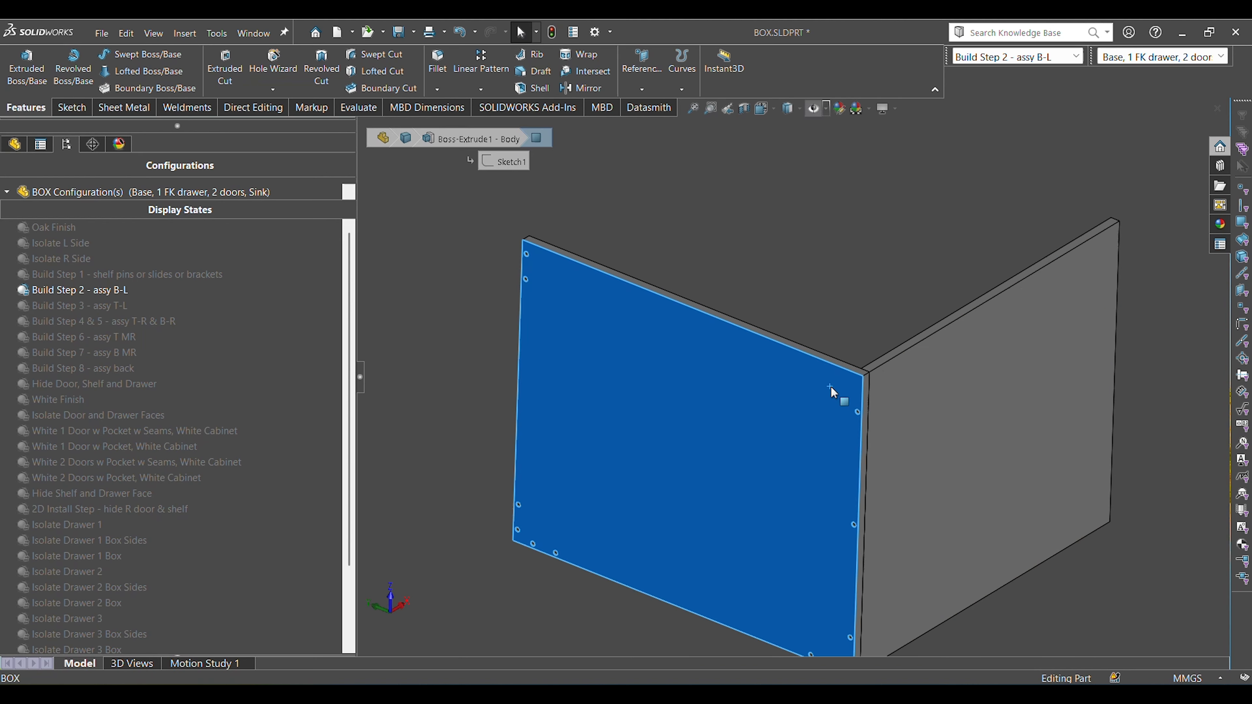
{"action": "left_click", "coordinate": [915, 418], "text": "ctrl"}
{"action": "key", "text": "Escape"}
Check the front corner joint where the side panel overlaps the bottom panel, and return to the full view.
{"action": "scroll", "coordinate": [889, 424], "scroll_direction": "down", "scroll_amount": 4}
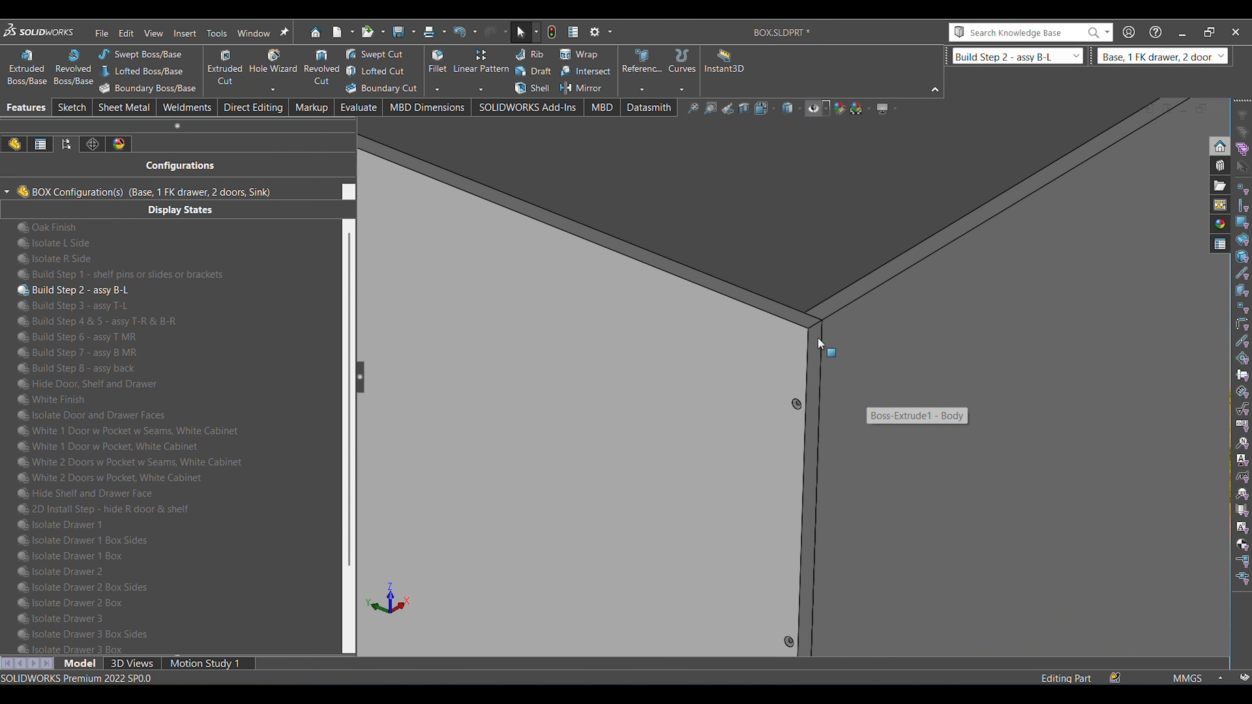
{"action": "left_click", "coordinate": [815, 336]}
{"action": "left_click", "coordinate": [837, 355], "text": "ctrl"}
{"action": "left_click", "coordinate": [786, 261]}
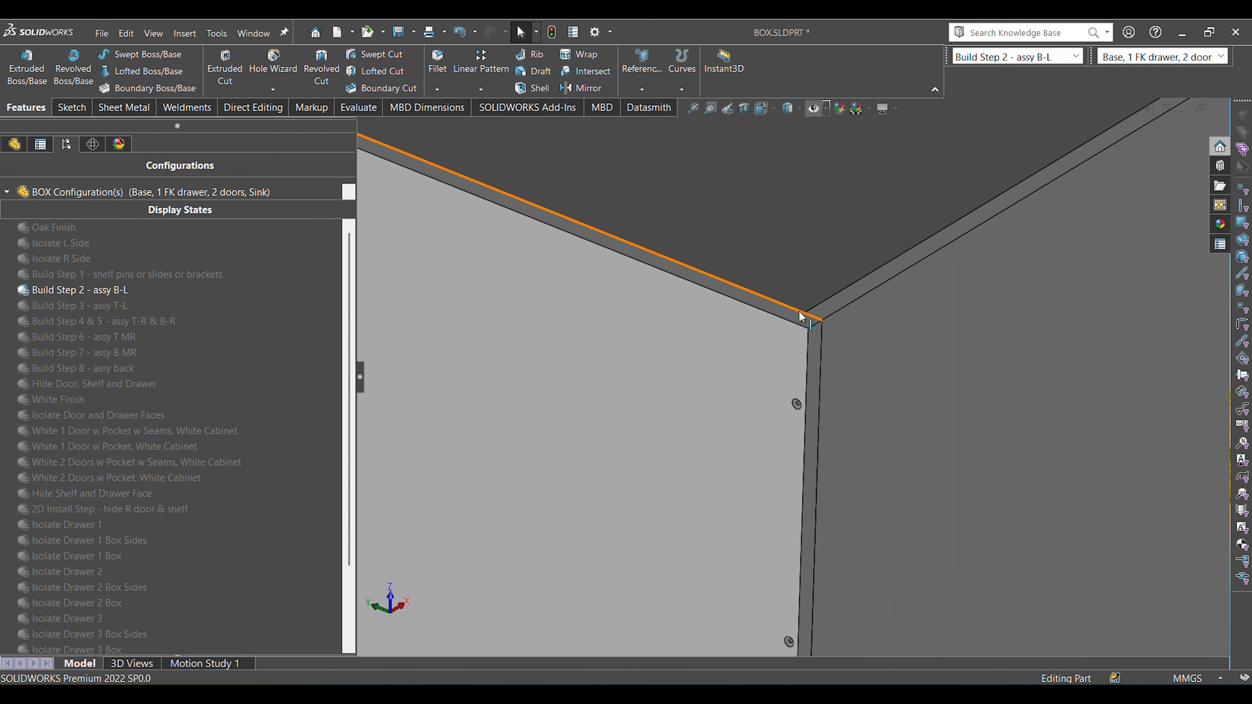
{"action": "left_click", "coordinate": [801, 320]}
{"action": "key", "text": "Escape"}
{"action": "key", "text": "f"}
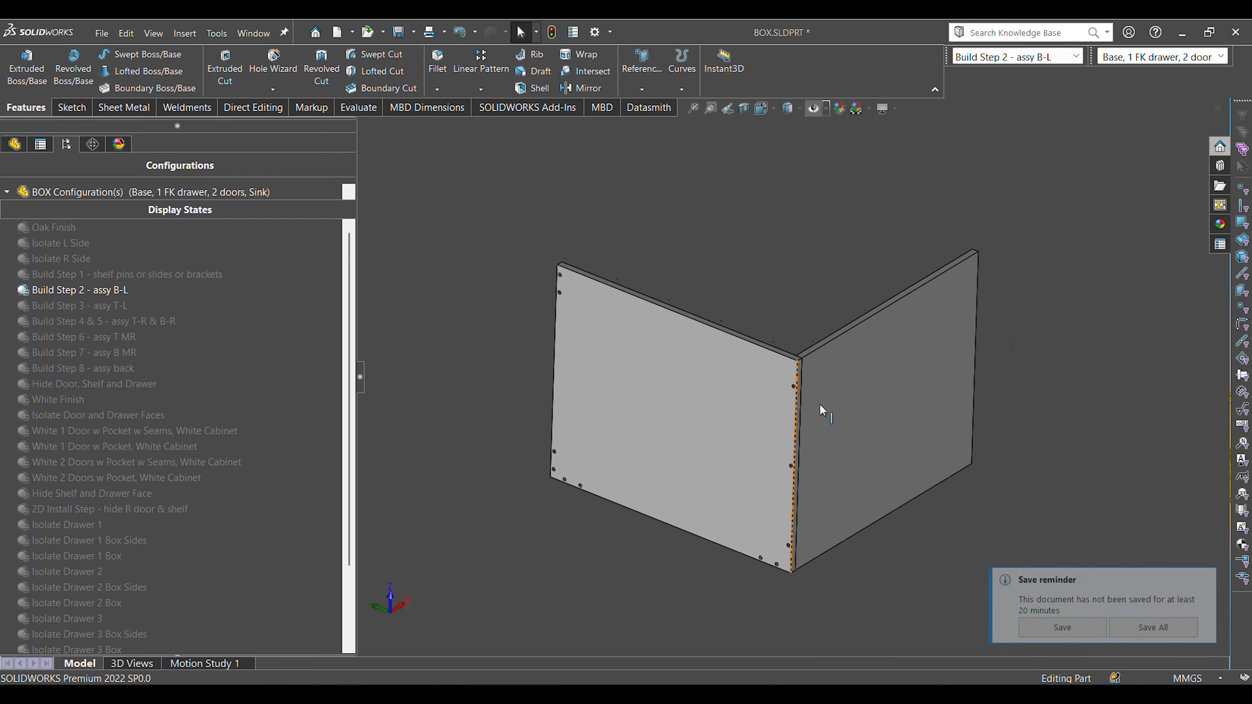
{"action": "left_click", "coordinate": [1097, 631]}
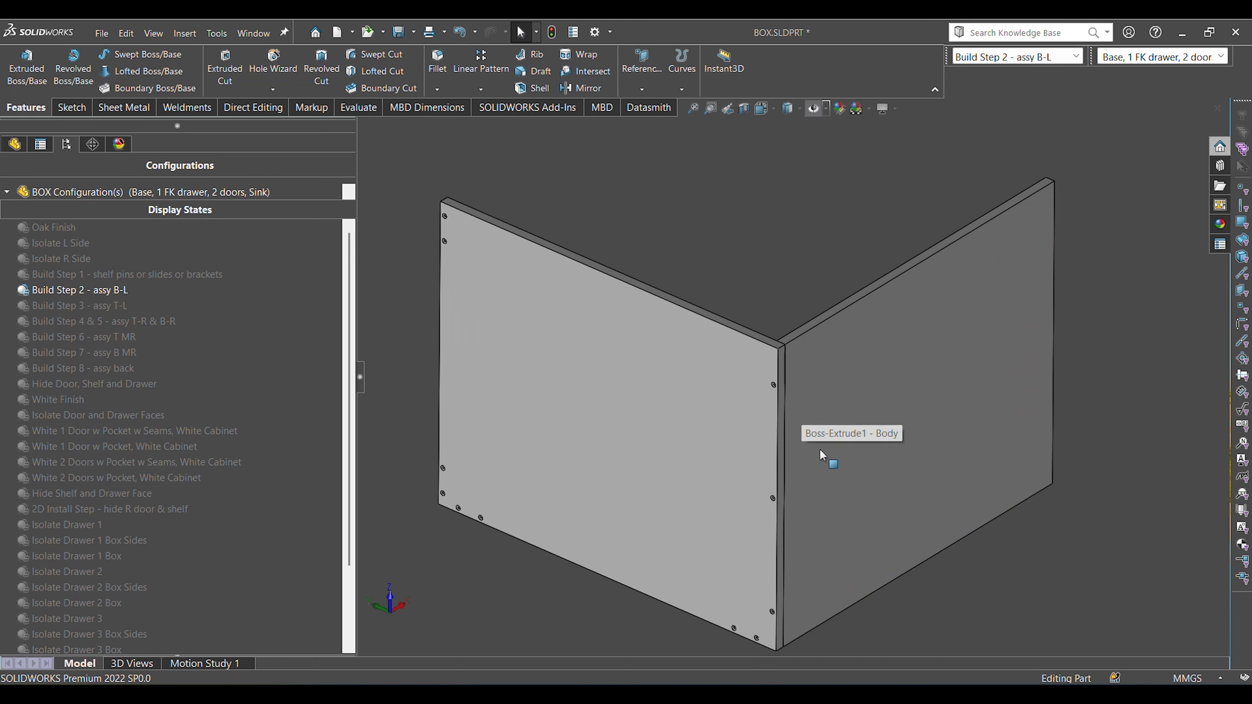
Inspect the countersunk screw holes along the side panel's edge that meets the bottom panel, from close up.
{"action": "scroll", "coordinate": [819, 395], "scroll_direction": "down", "scroll_amount": 3}
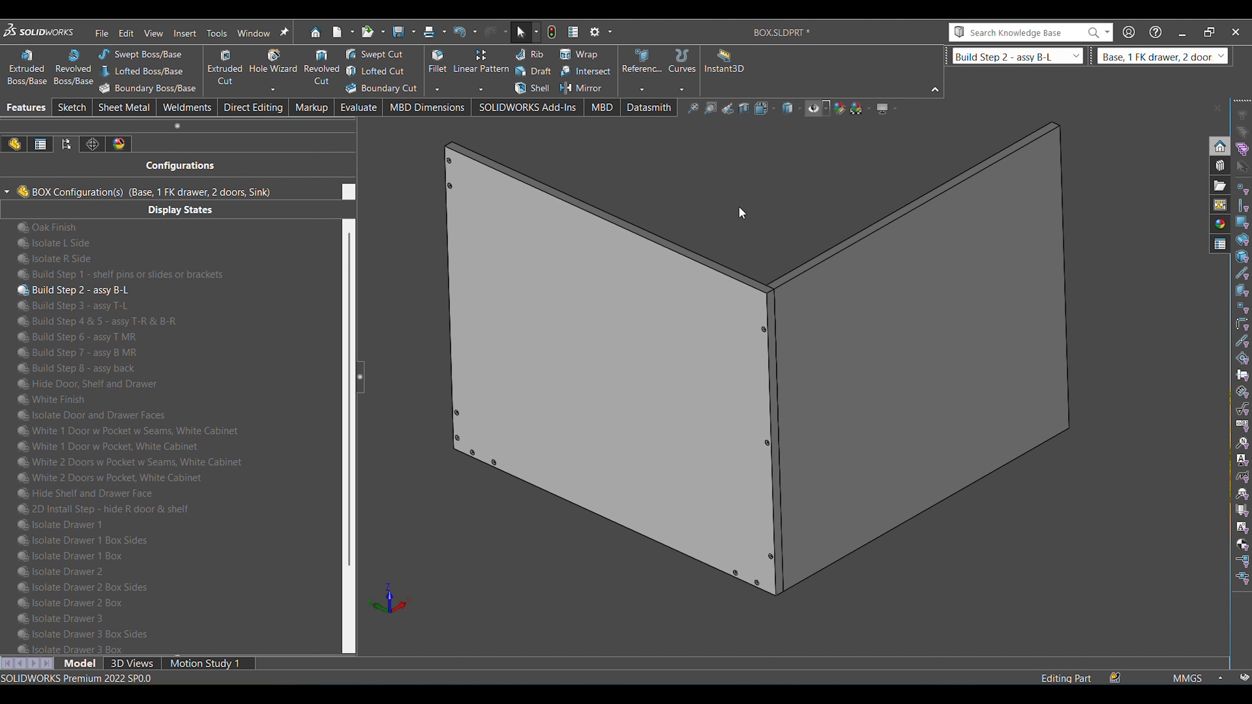
{"action": "scroll", "coordinate": [757, 335], "scroll_direction": "down", "scroll_amount": 5}
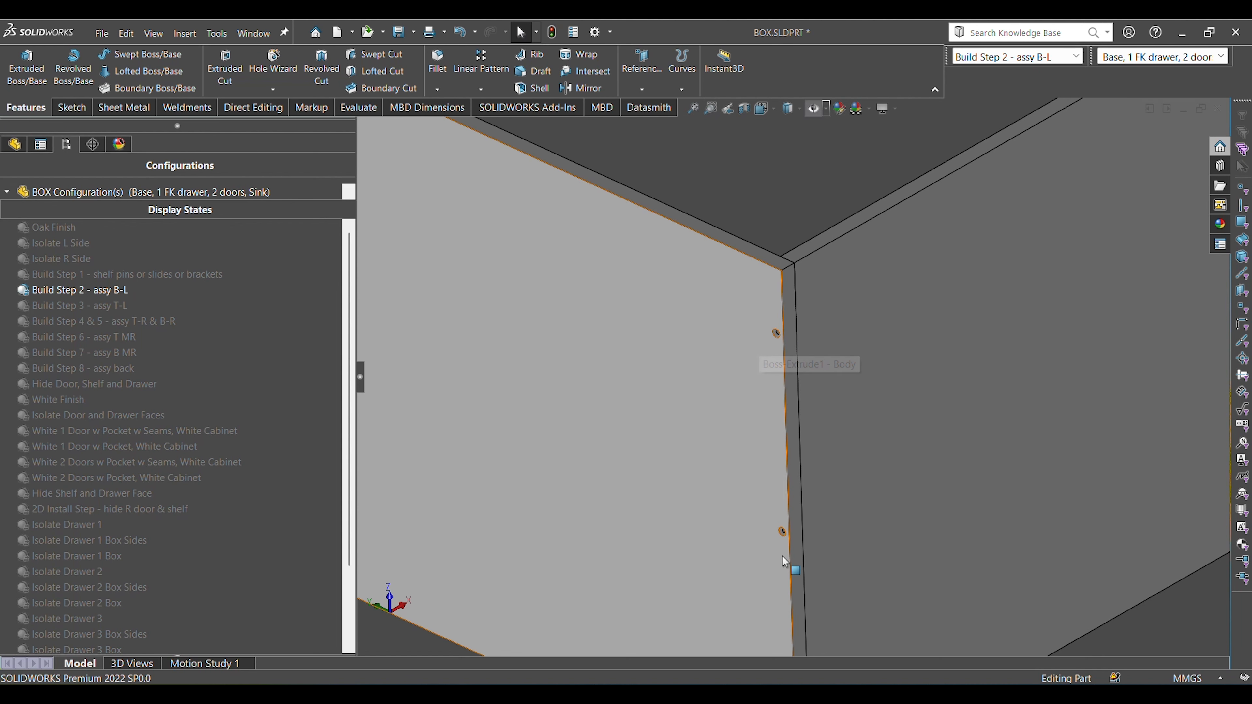
{"action": "scroll", "coordinate": [782, 522], "scroll_direction": "up", "scroll_amount": 2}
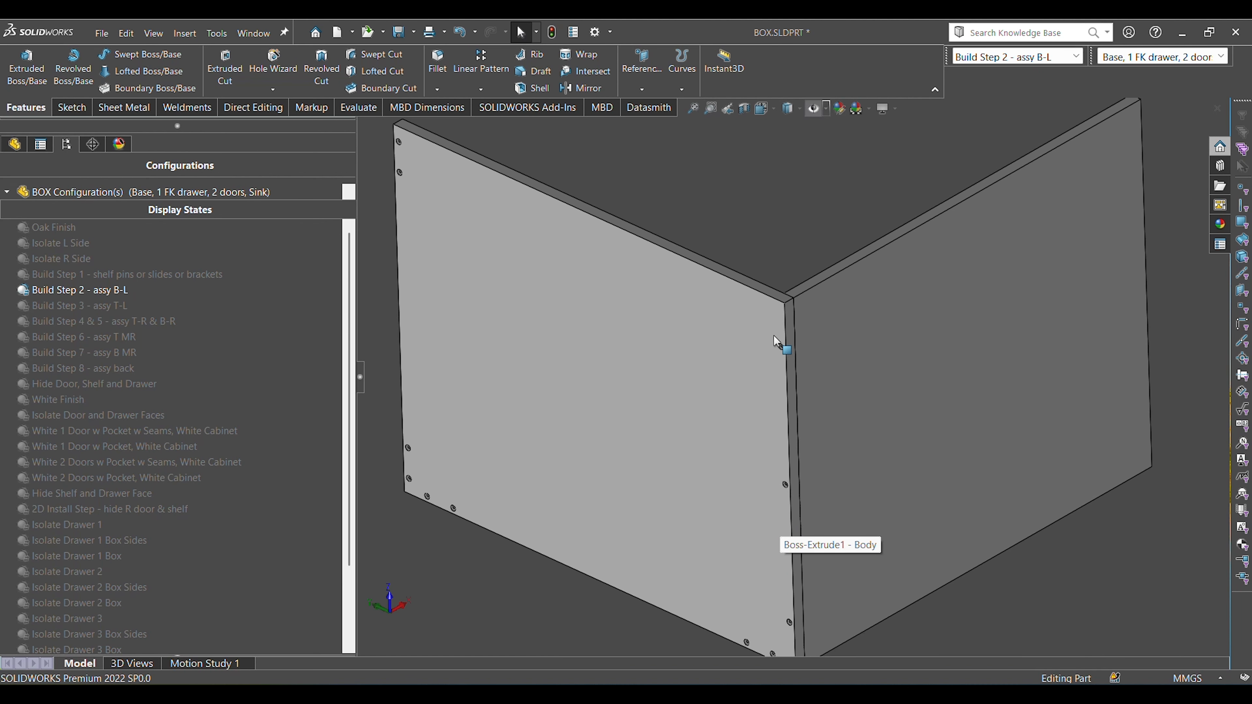
{"action": "scroll", "coordinate": [777, 340], "scroll_direction": "down", "scroll_amount": 3}
{"action": "scroll", "coordinate": [794, 364], "scroll_direction": "down", "scroll_amount": 2}
{"action": "scroll", "coordinate": [799, 368], "scroll_direction": "down", "scroll_amount": 2}
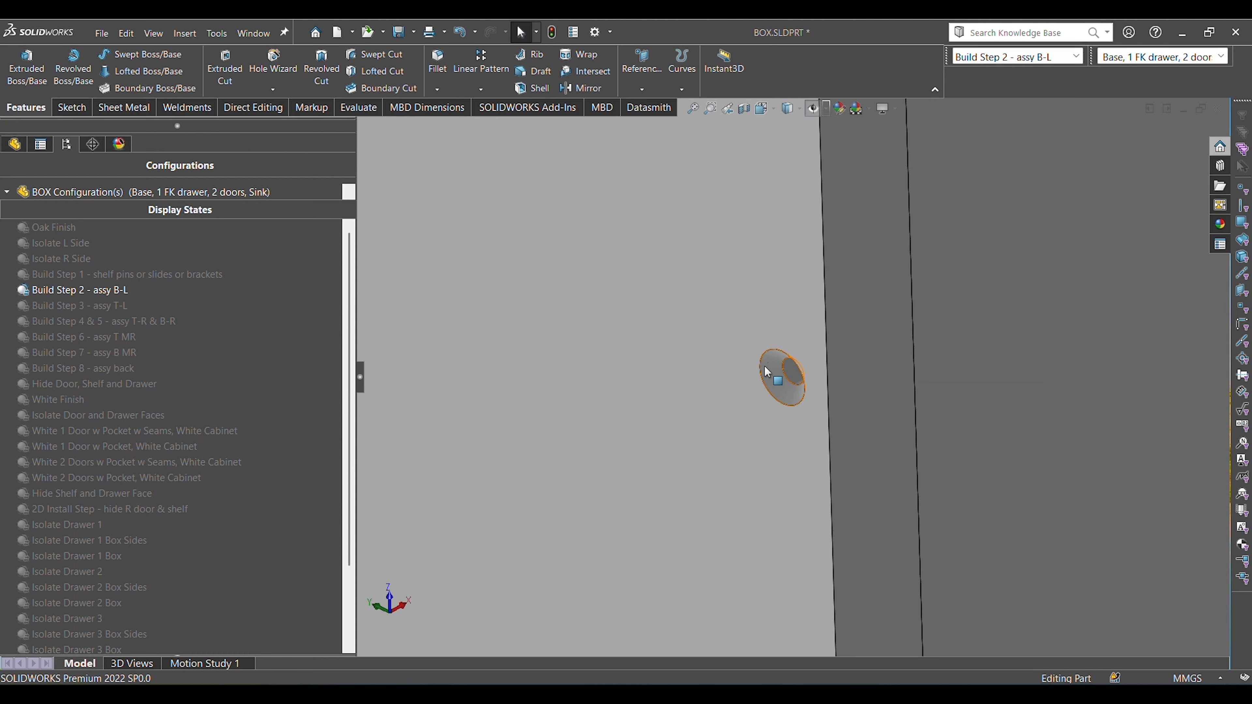
{"action": "scroll", "coordinate": [778, 384], "scroll_direction": "up", "scroll_amount": 1}
{"action": "scroll", "coordinate": [782, 385], "scroll_direction": "up", "scroll_amount": 2}
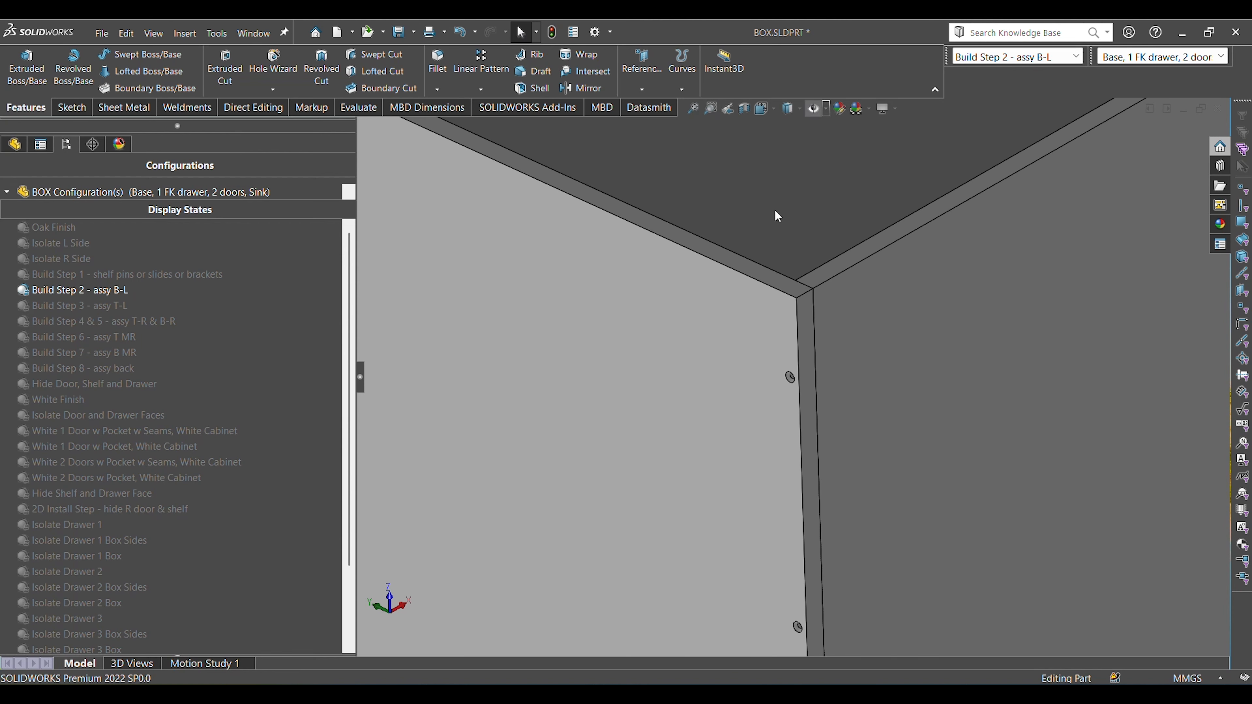
Inspect the lower left corner joint from the front in wireframe, select the bottom panel's front edge face, and clear the selection.
{"action": "scroll", "coordinate": [784, 345], "scroll_direction": "up", "scroll_amount": 4}
{"action": "key", "text": "ctrl+1"}
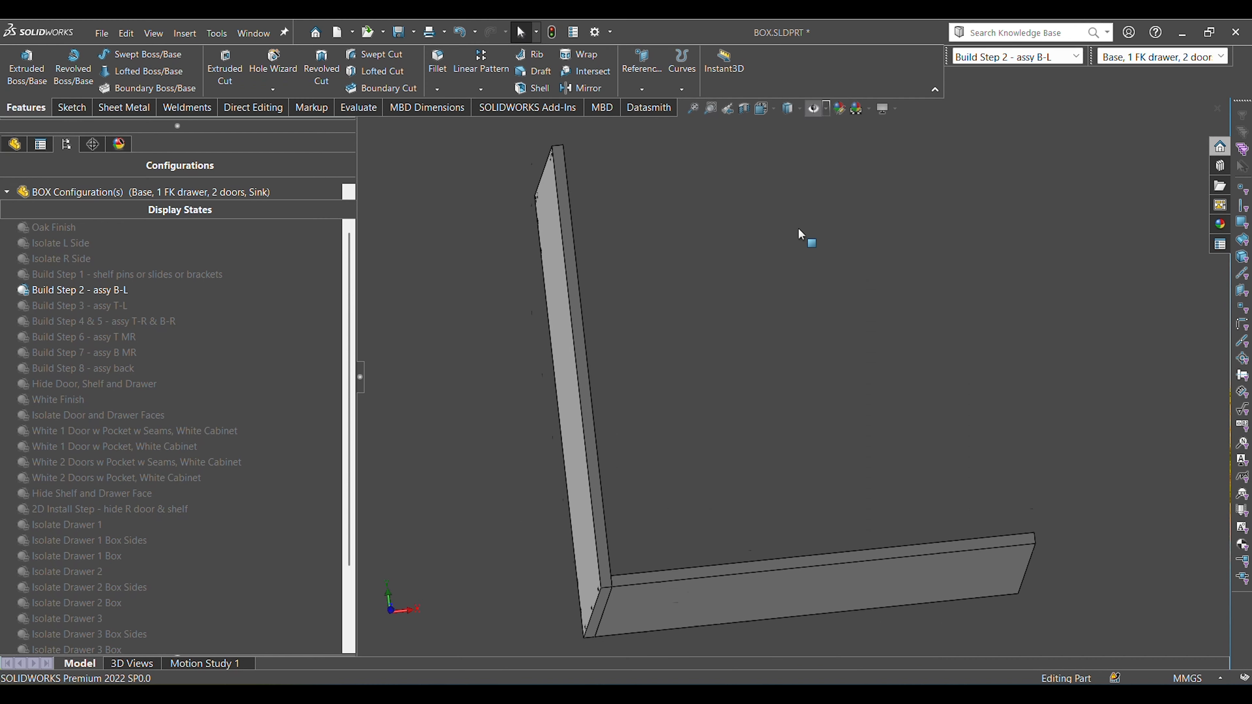
{"action": "scroll", "coordinate": [613, 590], "scroll_direction": "down", "scroll_amount": 2}
{"action": "scroll", "coordinate": [614, 553], "scroll_direction": "down", "scroll_amount": 2}
{"action": "scroll", "coordinate": [621, 506], "scroll_direction": "down", "scroll_amount": 2}
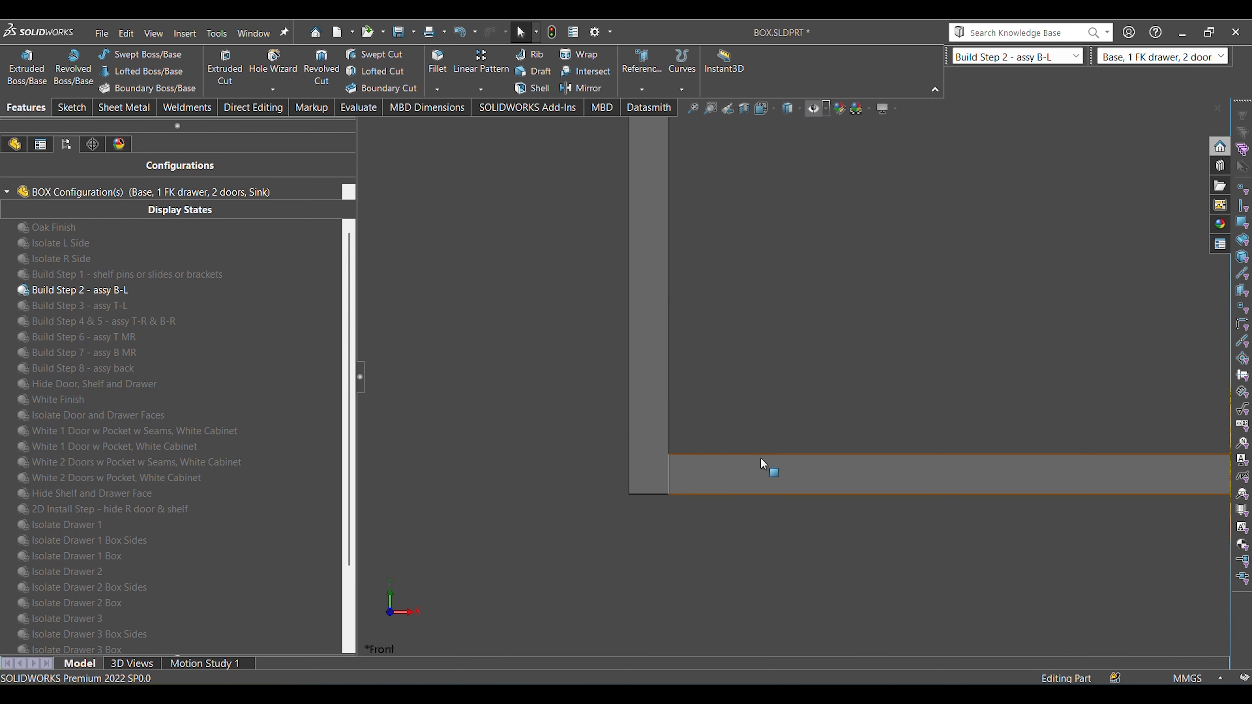
{"action": "key", "text": "w"}
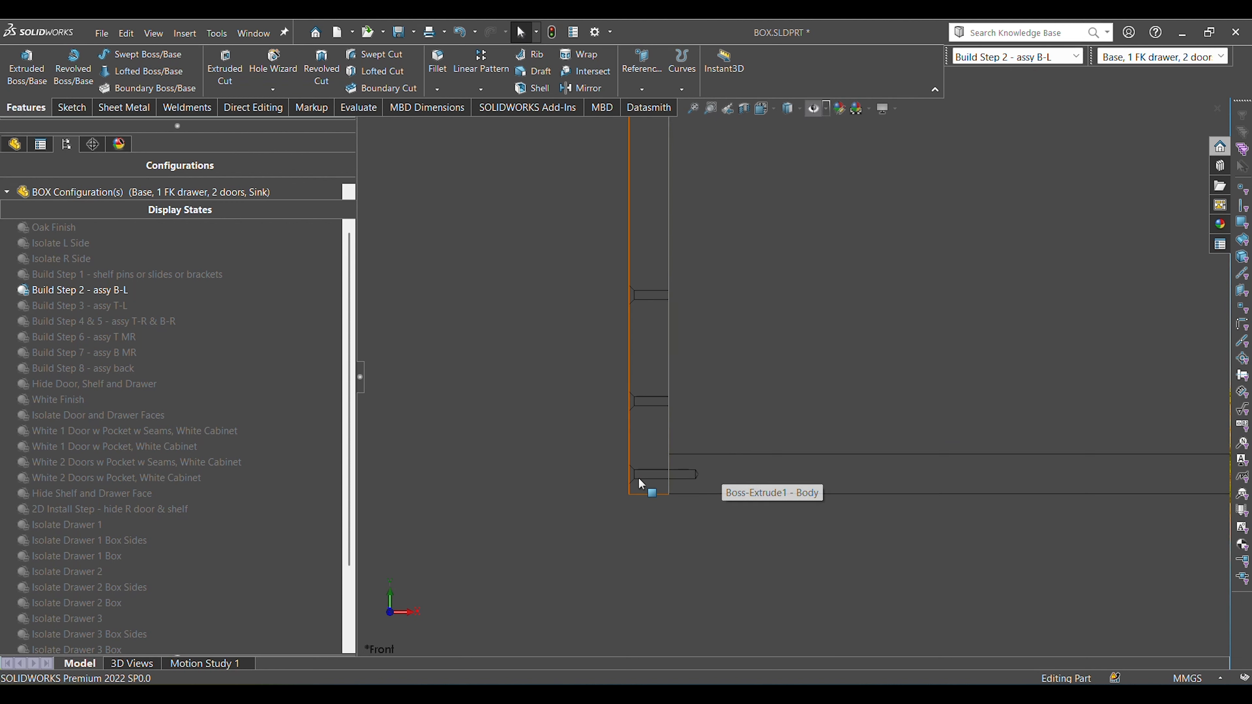
{"action": "left_click", "coordinate": [747, 471]}
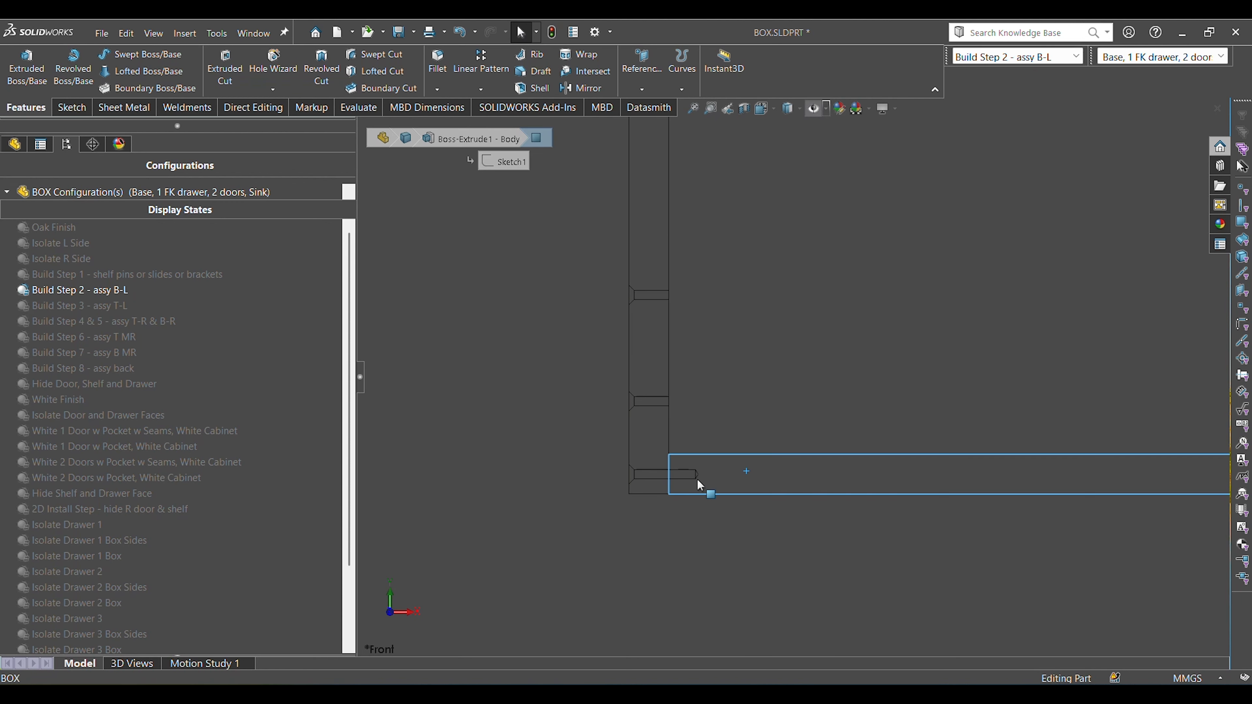
{"action": "left_click", "coordinate": [740, 531]}
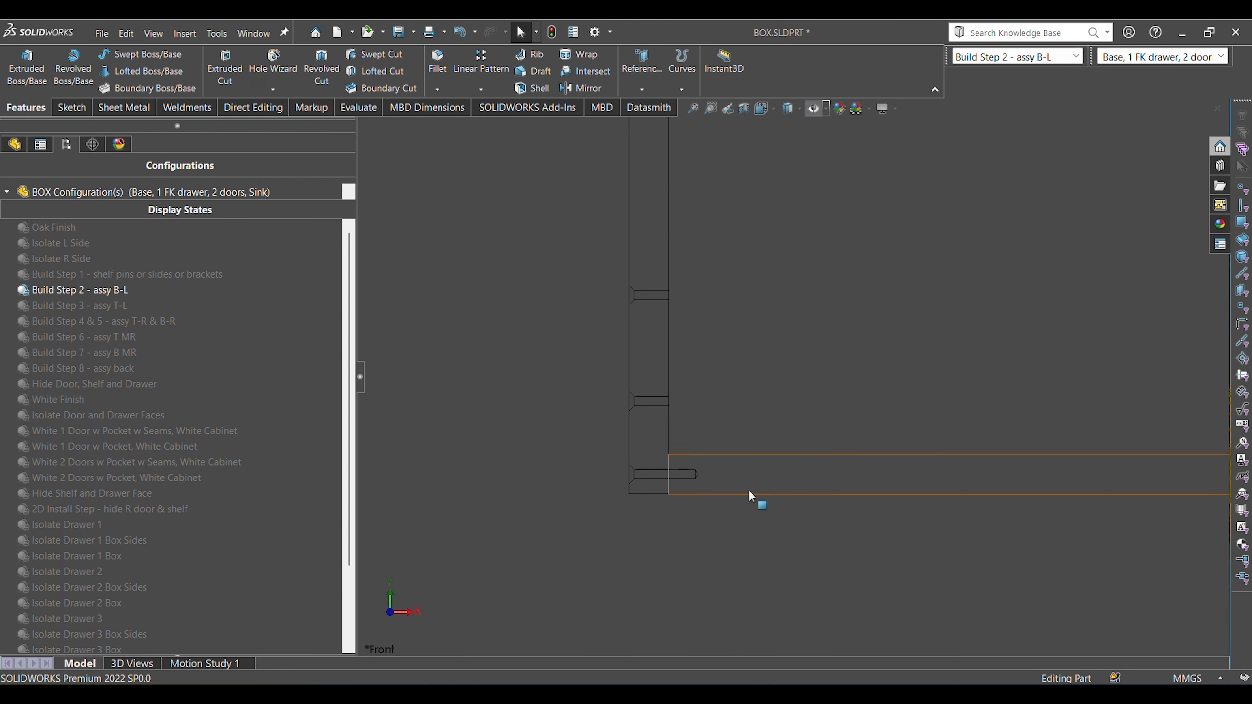
Examine the screw positions along the side-to-bottom joint in angled wireframe, and return to the shaded trimetric view of both panels.
{"action": "middle_click", "coordinate": [686, 495]}
{"action": "middle_click_drag", "start_coordinate": [686, 496], "coordinate": [672, 472]}
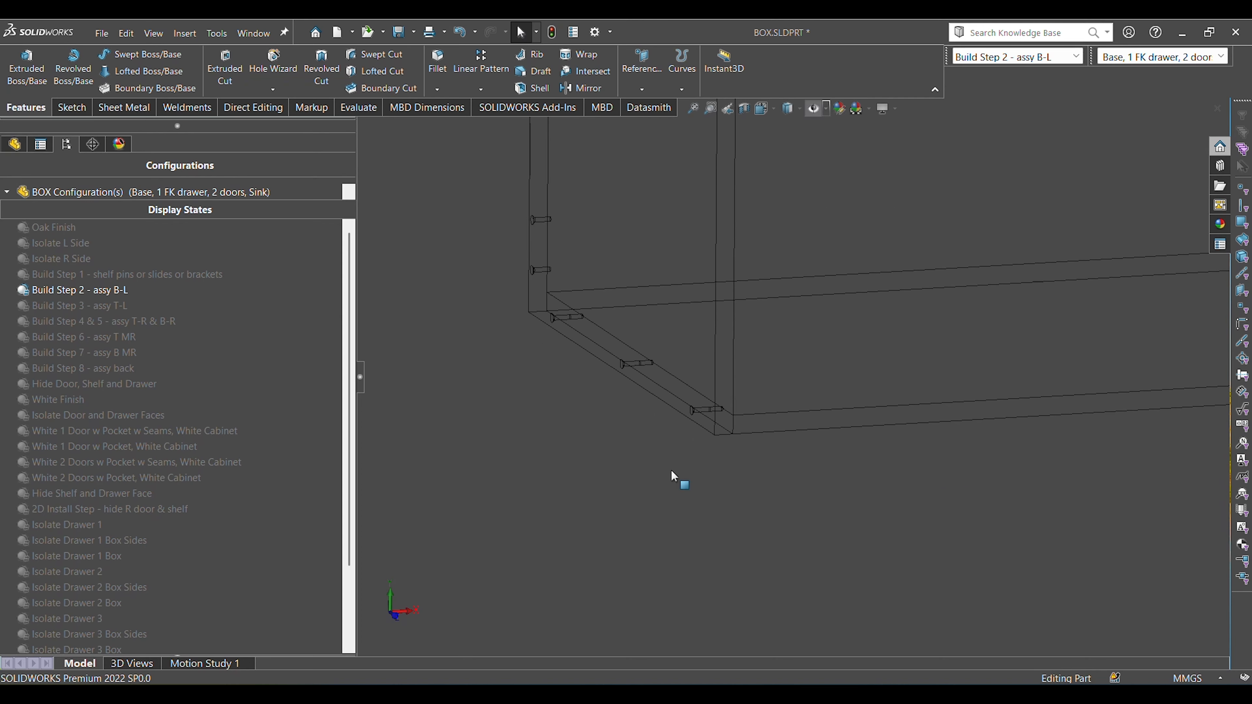
{"action": "middle_click_drag", "start_coordinate": [603, 312], "coordinate": [664, 374]}
{"action": "mouse_move", "coordinate": [769, 497]}
{"action": "middle_mouse_down"}
{"action": "mouse_move", "coordinate": [791, 507]}
{"action": "mouse_move", "coordinate": [763, 506]}
{"action": "middle_mouse_up"}
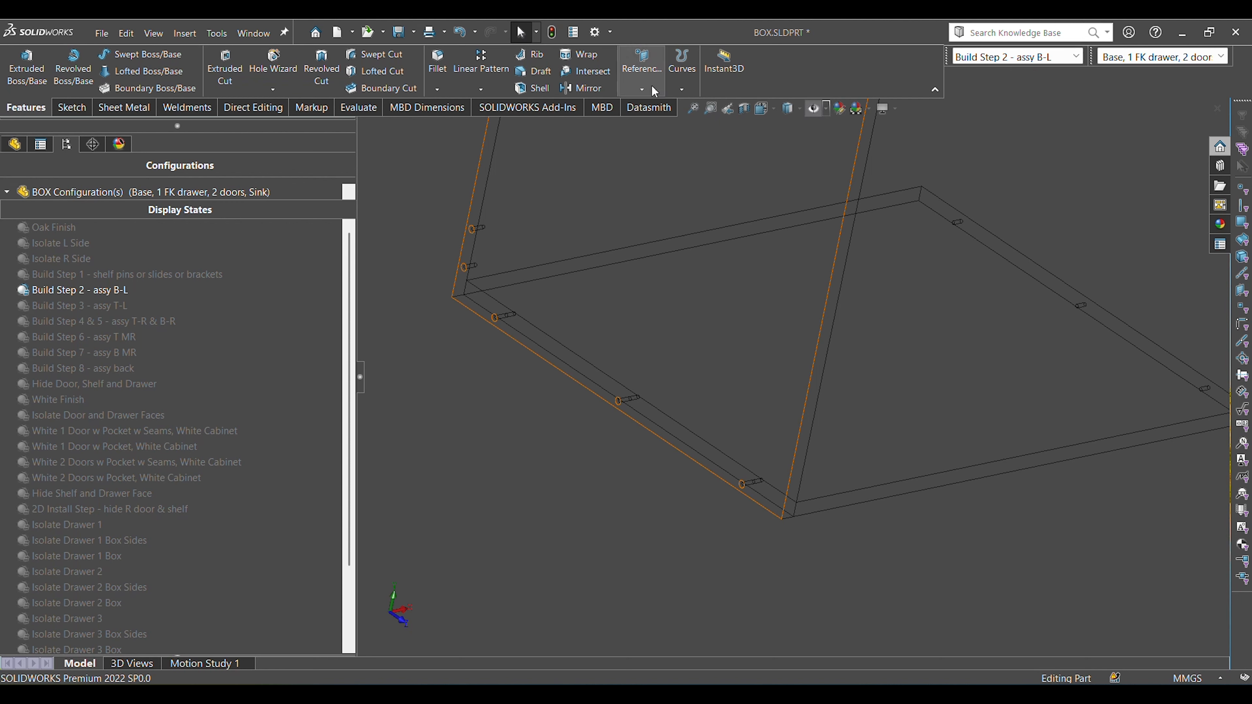
{"action": "left_click", "coordinate": [585, 400]}
{"action": "left_click", "coordinate": [543, 507]}
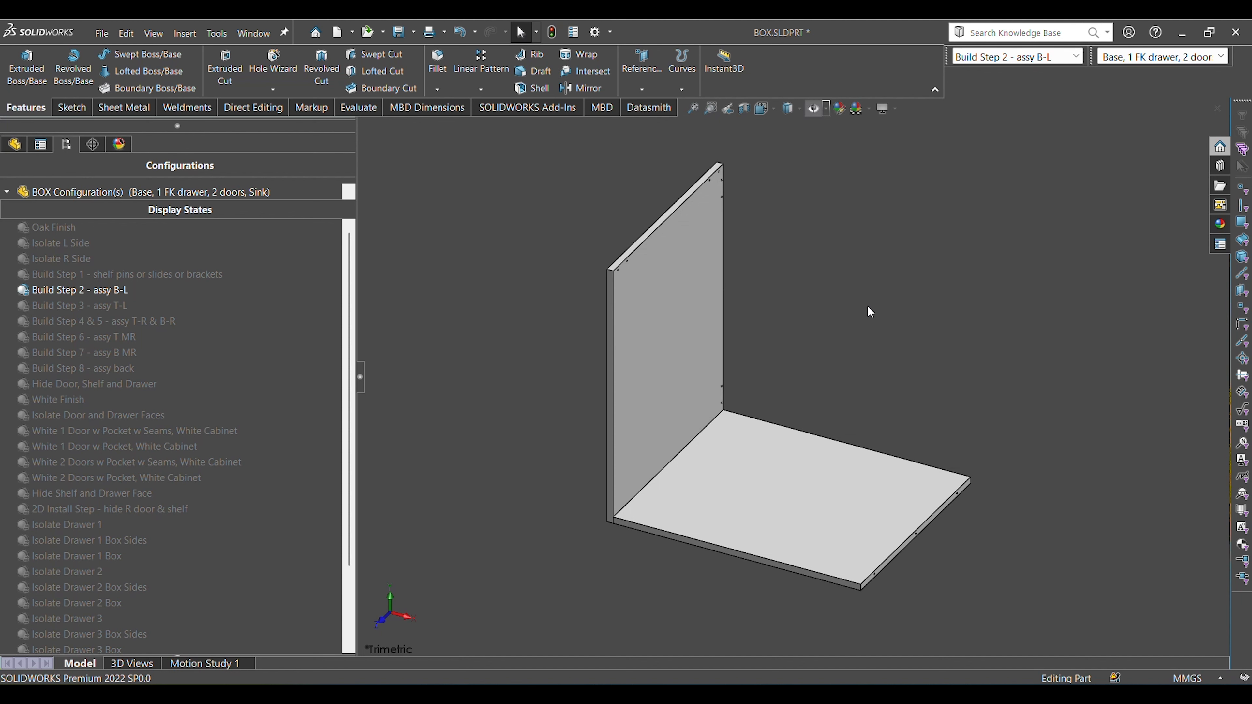
Activate the display state "Build Step 3 - assy T-L", identify the two top rails by selecting each one's underside, and clear the selection.
{"action": "double_click", "coordinate": [111, 306]}
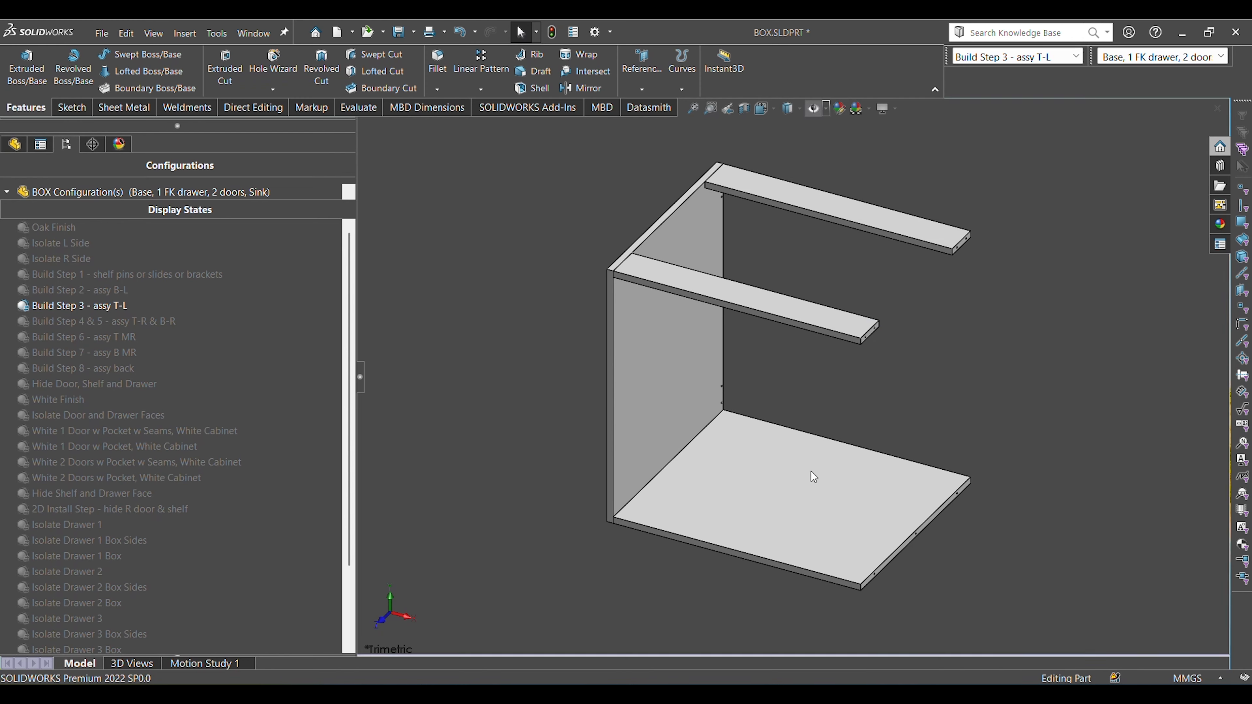
{"action": "middle_click_drag", "start_coordinate": [814, 472], "coordinate": [861, 355]}
{"action": "left_click", "coordinate": [800, 352]}
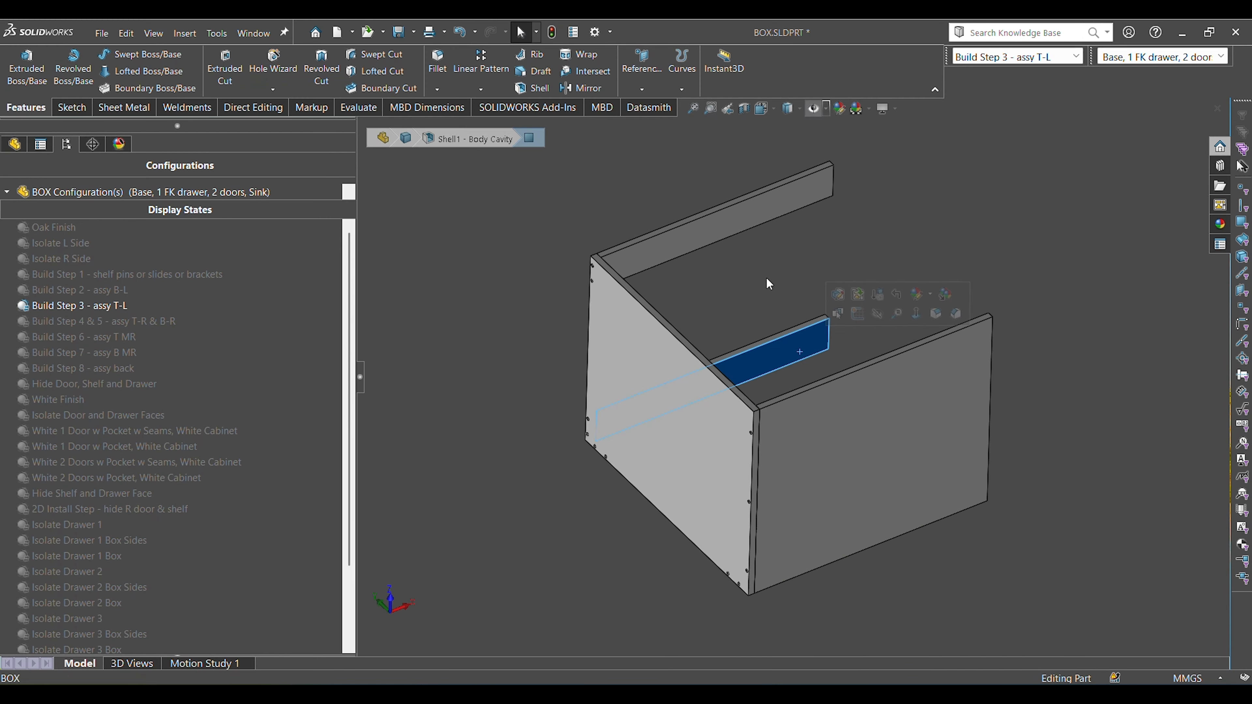
{"action": "left_click", "coordinate": [731, 216], "text": "ctrl"}
{"action": "left_click", "coordinate": [533, 376]}
Check the screw holes at the side panel's upper corner against the two top rails, selecting each rail and clearing the selection.
{"action": "scroll", "coordinate": [603, 281], "scroll_direction": "down", "scroll_amount": 1}
{"action": "scroll", "coordinate": [603, 282], "scroll_direction": "down", "scroll_amount": 1}
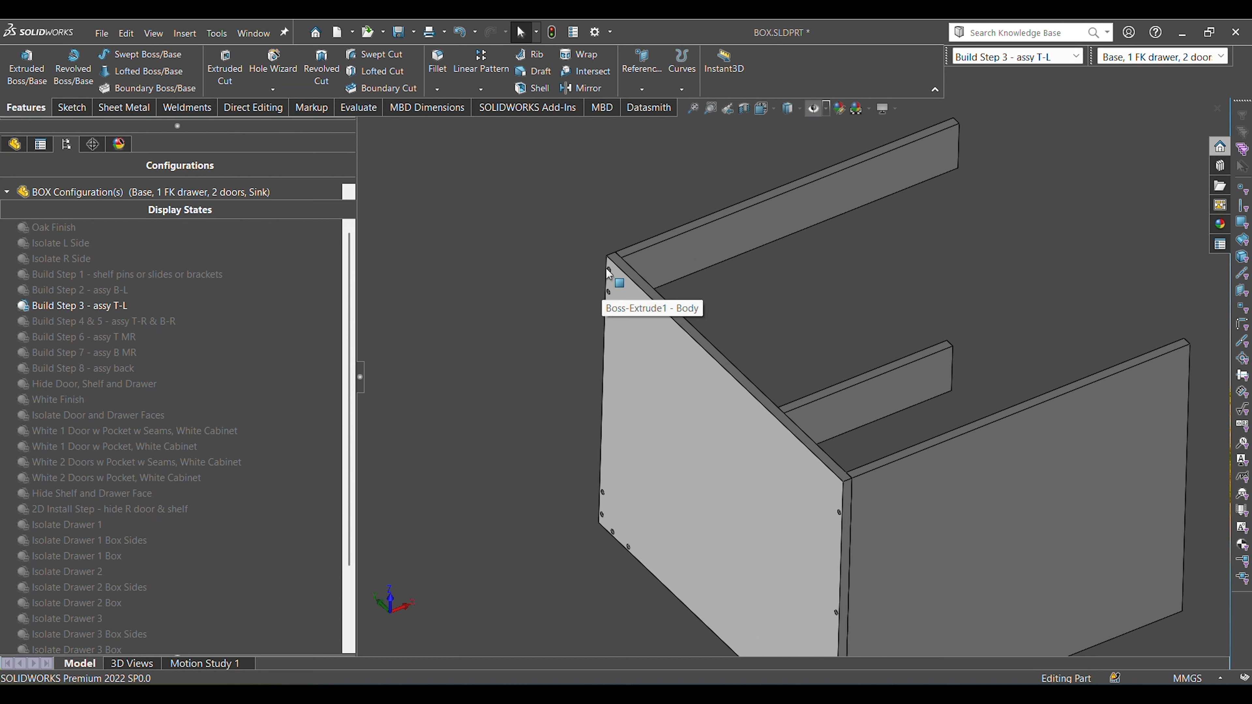
{"action": "scroll", "coordinate": [611, 272], "scroll_direction": "down", "scroll_amount": 2}
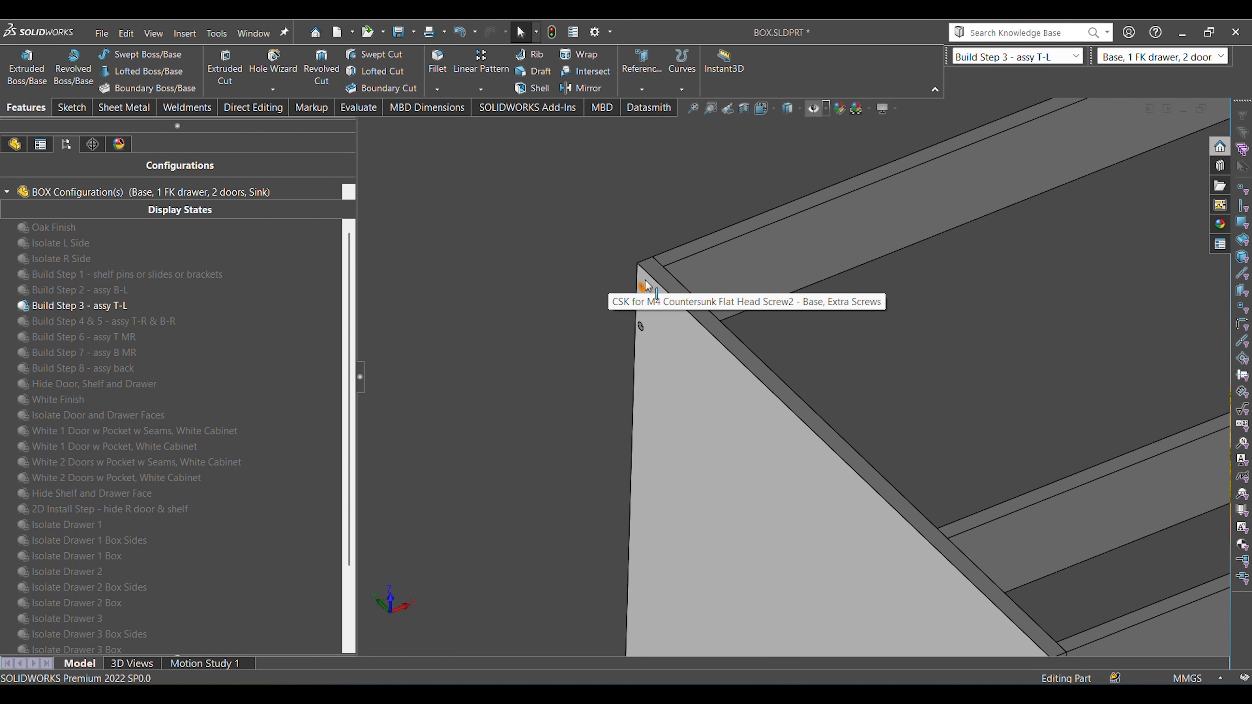
{"action": "left_click", "coordinate": [807, 274]}
{"action": "left_click", "coordinate": [1026, 521]}
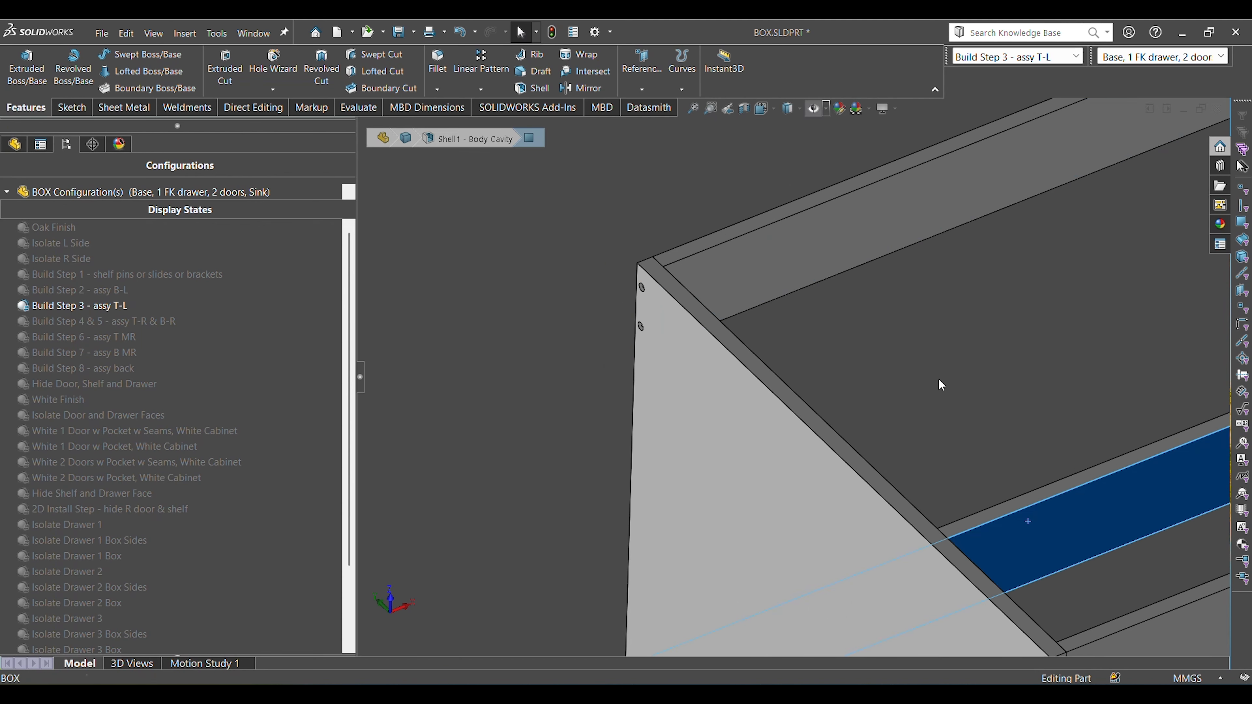
{"action": "left_click", "coordinate": [941, 384]}
Inspect the upper corner's screw holes up close, select the adjoining top rail's long edge face, clear it, and return to a wider view.
{"action": "scroll", "coordinate": [609, 297], "scroll_direction": "down", "scroll_amount": 4}
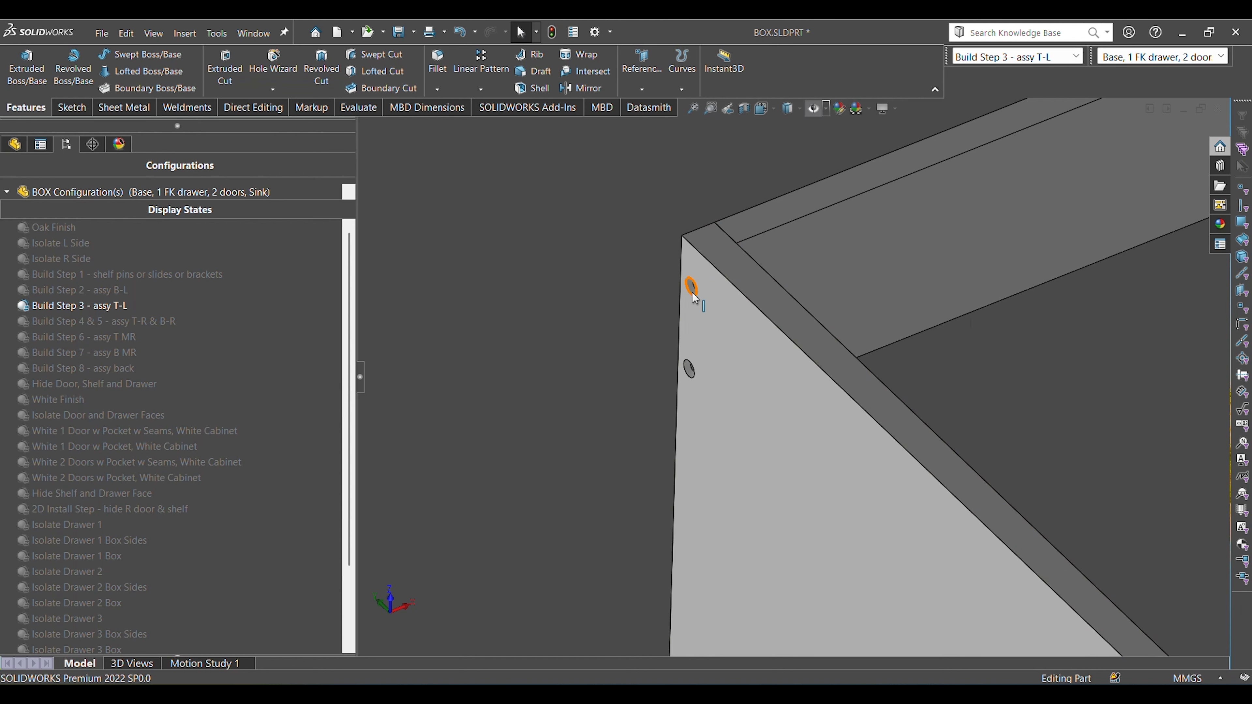
{"action": "left_click", "coordinate": [785, 218]}
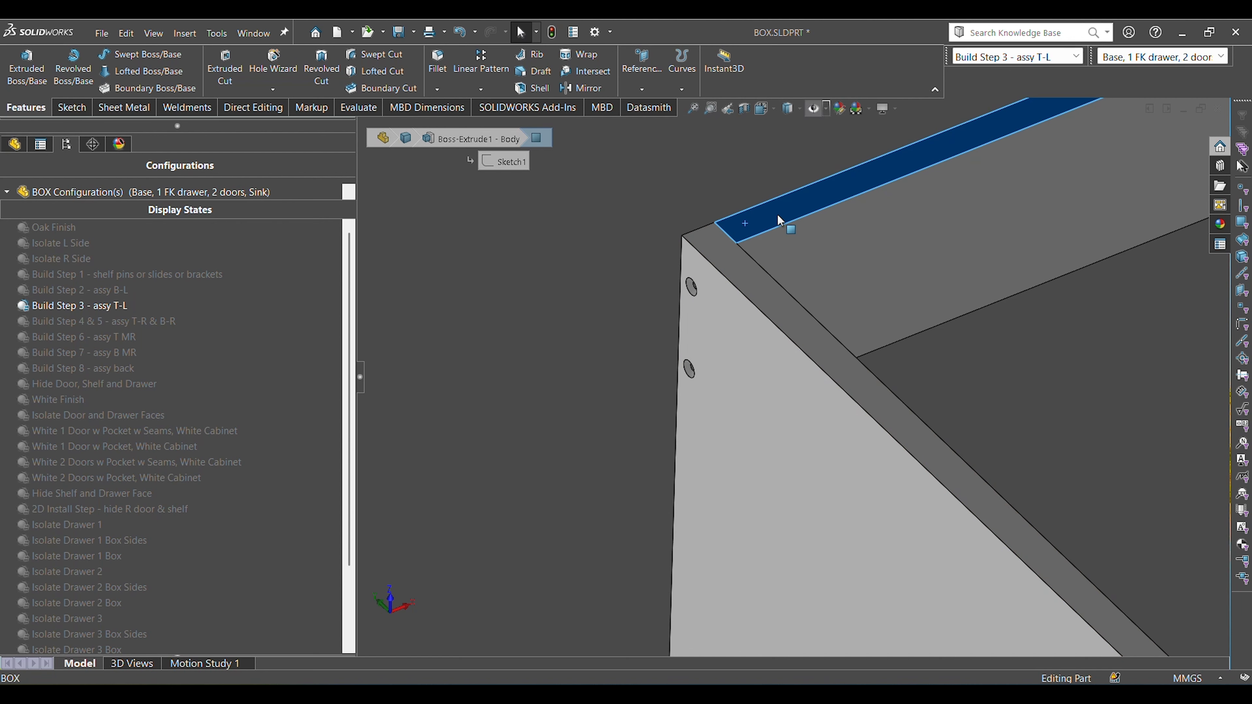
{"action": "left_click", "coordinate": [558, 319]}
{"action": "scroll", "coordinate": [769, 303], "scroll_direction": "up", "scroll_amount": 5}
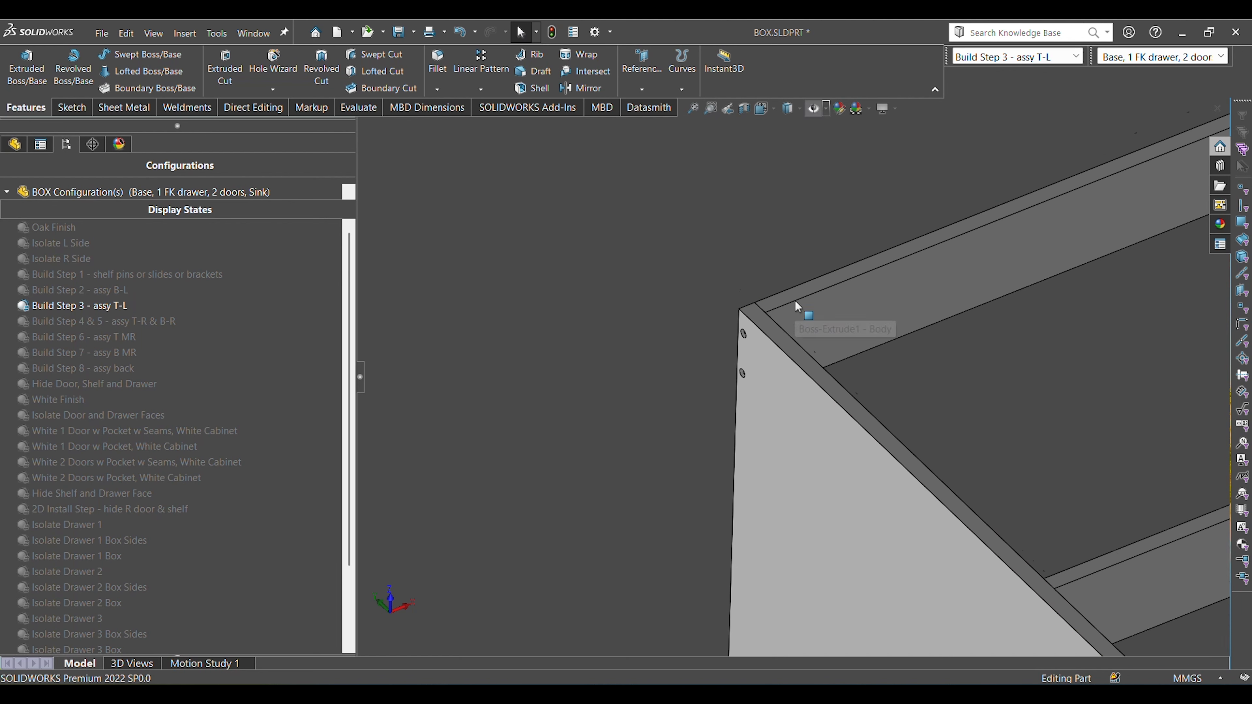
{"action": "scroll", "coordinate": [891, 456], "scroll_direction": "up", "scroll_amount": 3}
{"action": "middle_click_drag", "start_coordinate": [855, 479], "coordinate": [708, 385], "text": "ctrl"}
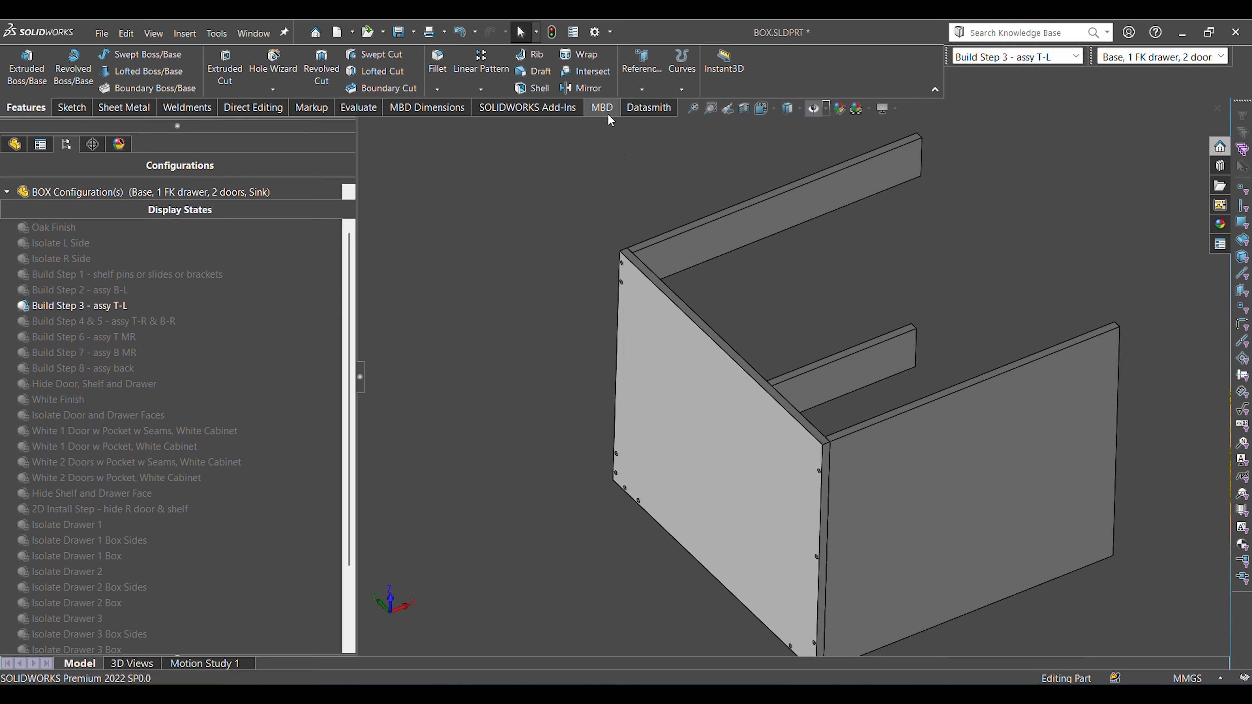
Compare the two top rails joined to the left side panel by selecting each broad face, and clear the selection.
{"action": "left_click", "coordinate": [710, 246]}
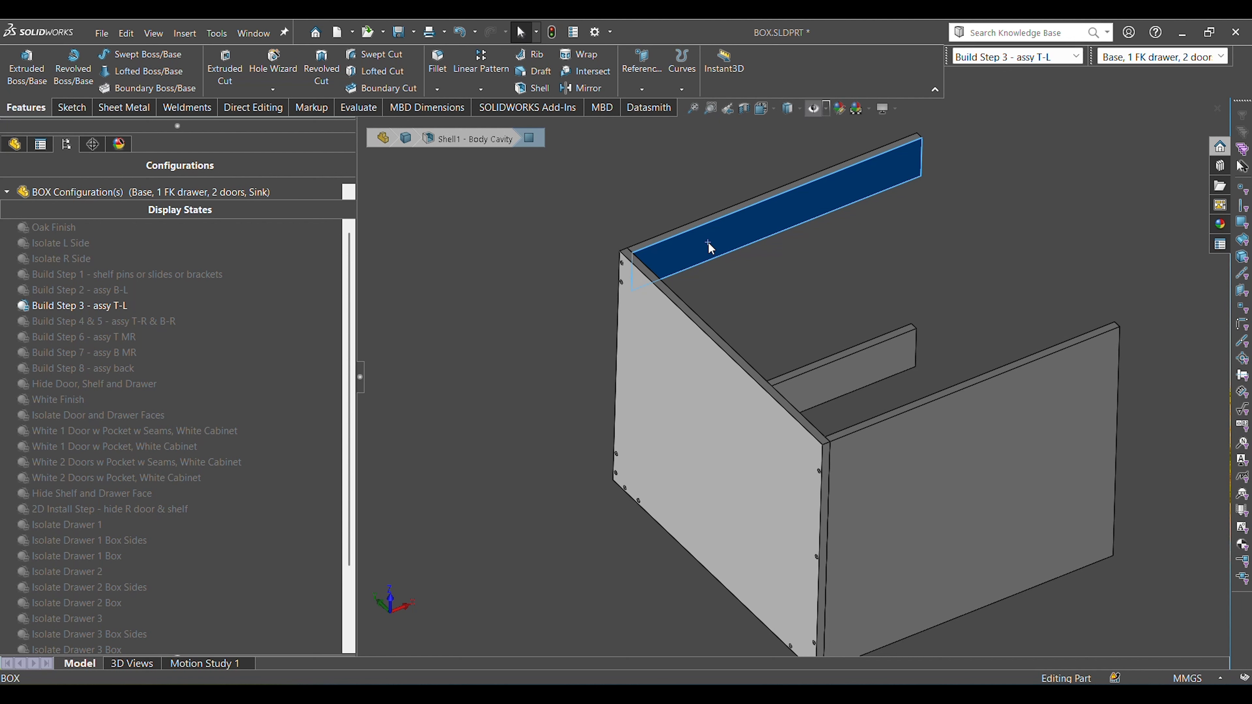
{"action": "left_click", "coordinate": [767, 292]}
{"action": "left_click", "coordinate": [851, 374]}
{"action": "left_click", "coordinate": [521, 488]}
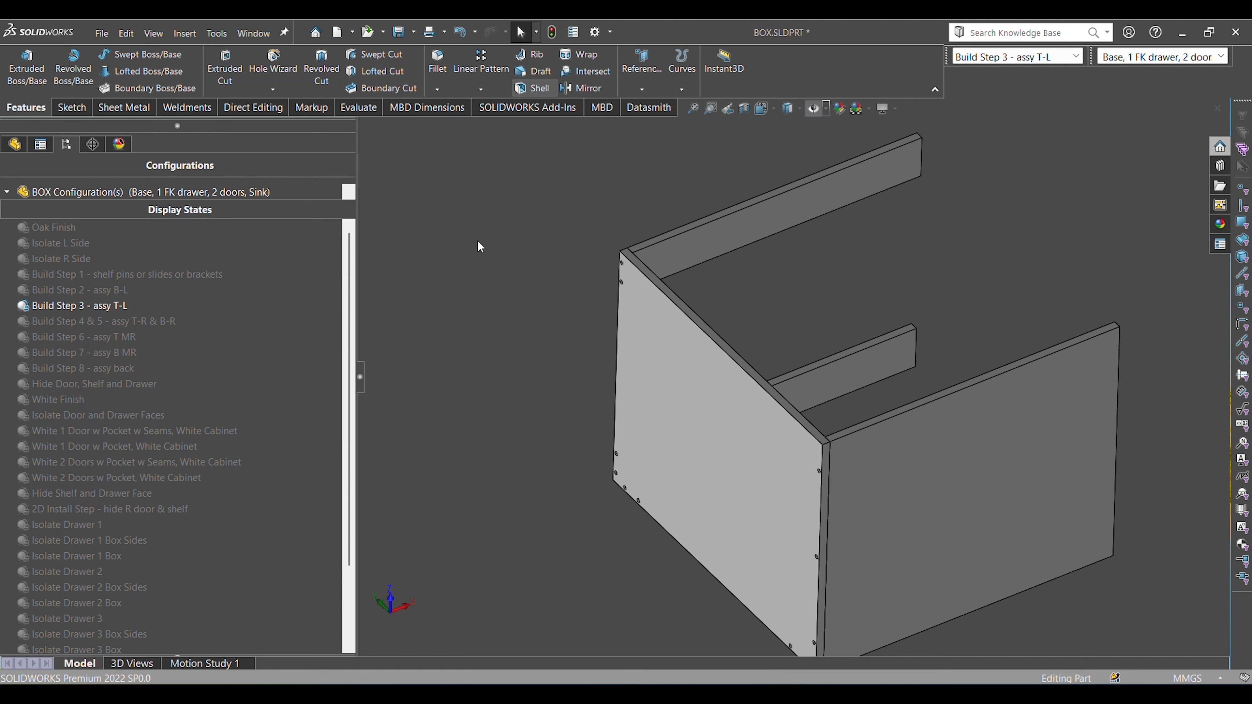
Activate the display state "Build Step 4 & 5 - assy T-R & B-R" and view the box from the right side panel.
{"action": "left_click", "coordinate": [158, 323]}
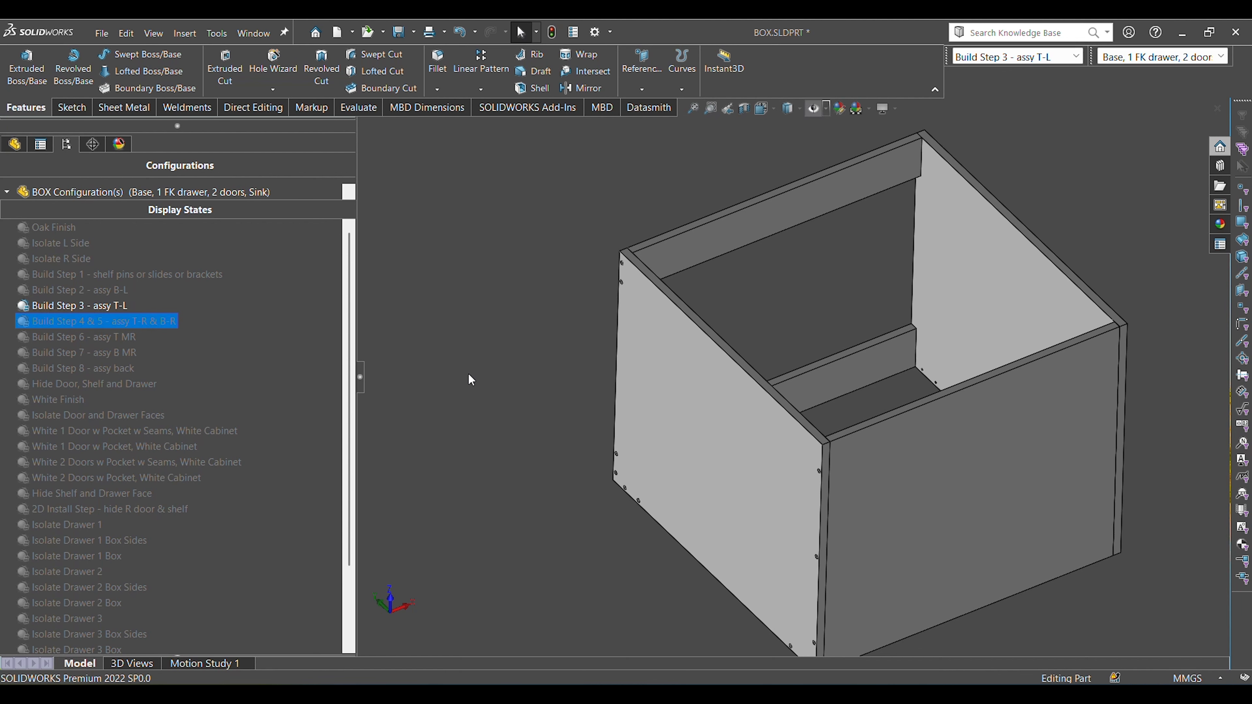
{"action": "scroll", "coordinate": [905, 529], "scroll_direction": "up", "scroll_amount": 3}
{"action": "middle_click_drag", "start_coordinate": [906, 529], "coordinate": [777, 551]}
{"action": "scroll", "coordinate": [881, 400], "scroll_direction": "down", "scroll_amount": 3}
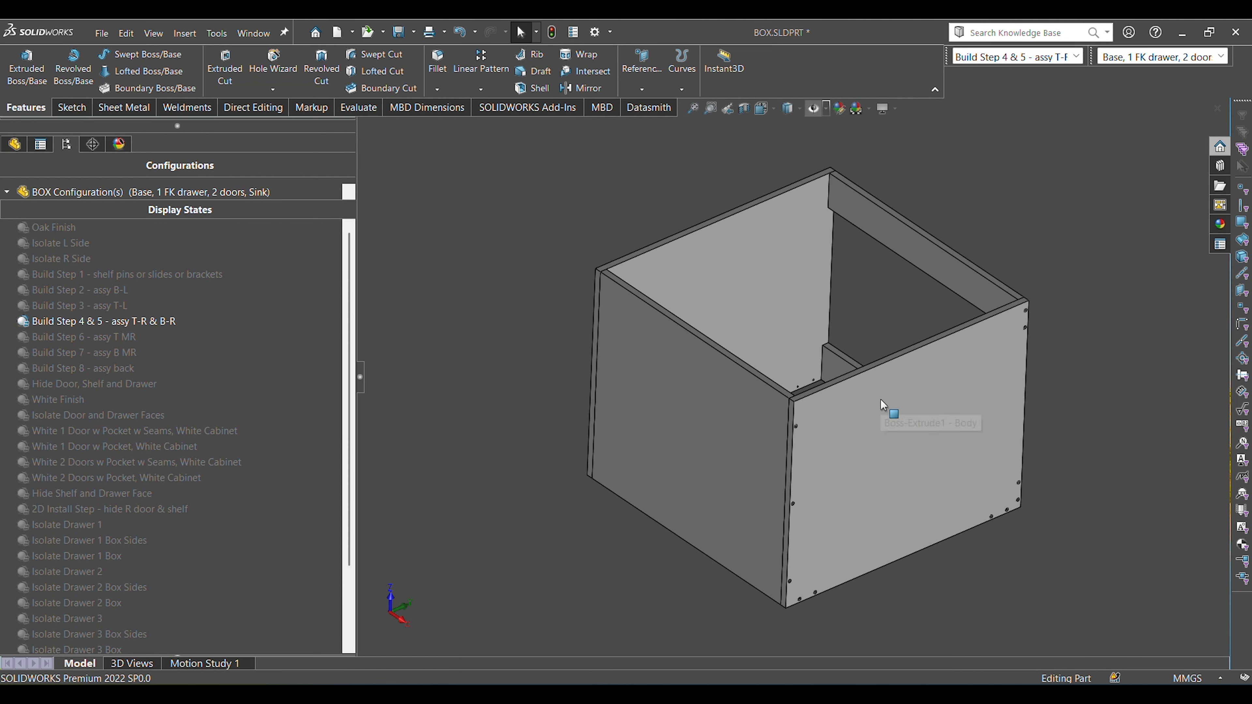
Compare the two side panels by selecting the right panel's outer face and the left panel's inner face, and clear the selection.
{"action": "left_click", "coordinate": [881, 420]}
{"action": "left_click", "coordinate": [749, 290]}
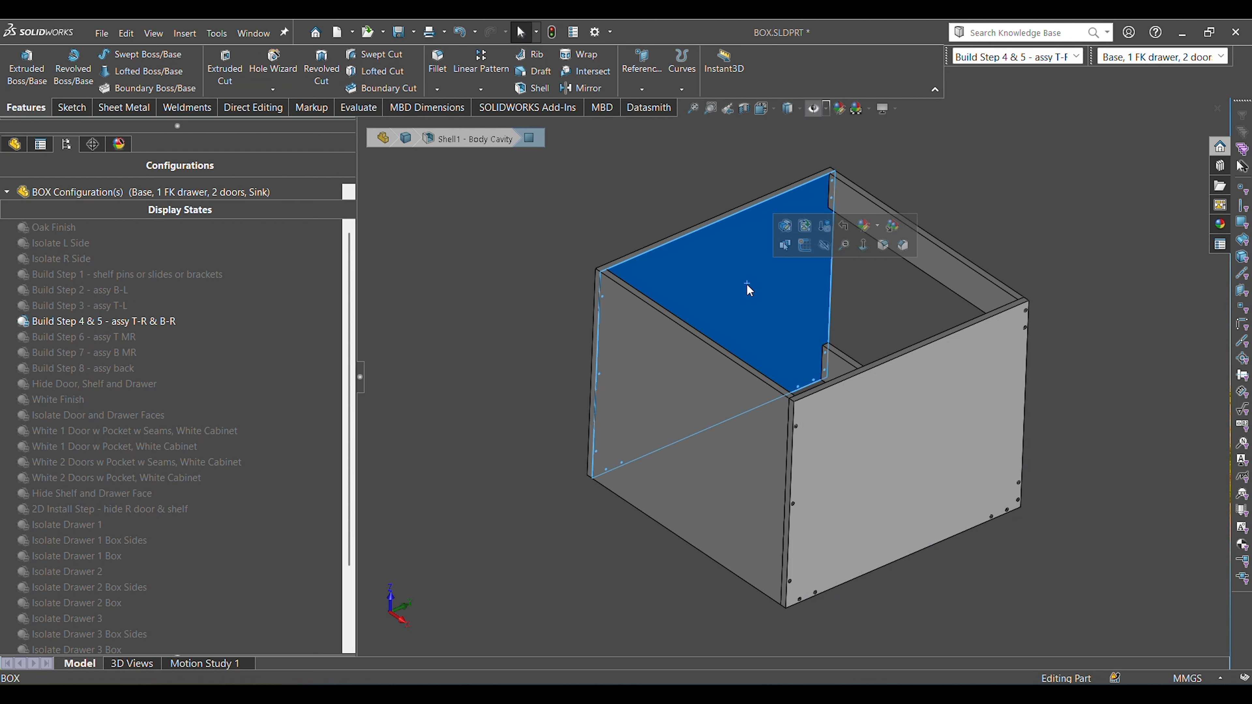
{"action": "left_click", "coordinate": [899, 411]}
{"action": "left_click", "coordinate": [1083, 403]}
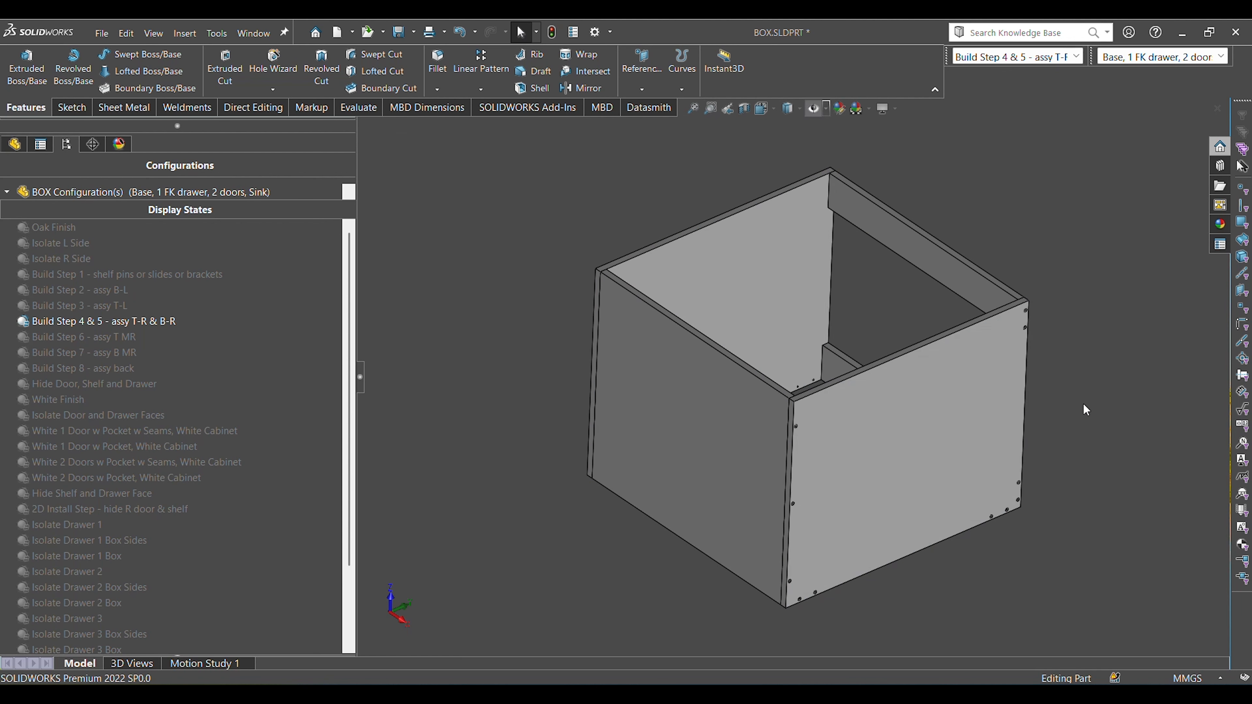
Select the right side panel's outer face and the bottom panel's underside in turn, and clear the selection.
{"action": "left_click", "coordinate": [941, 399]}
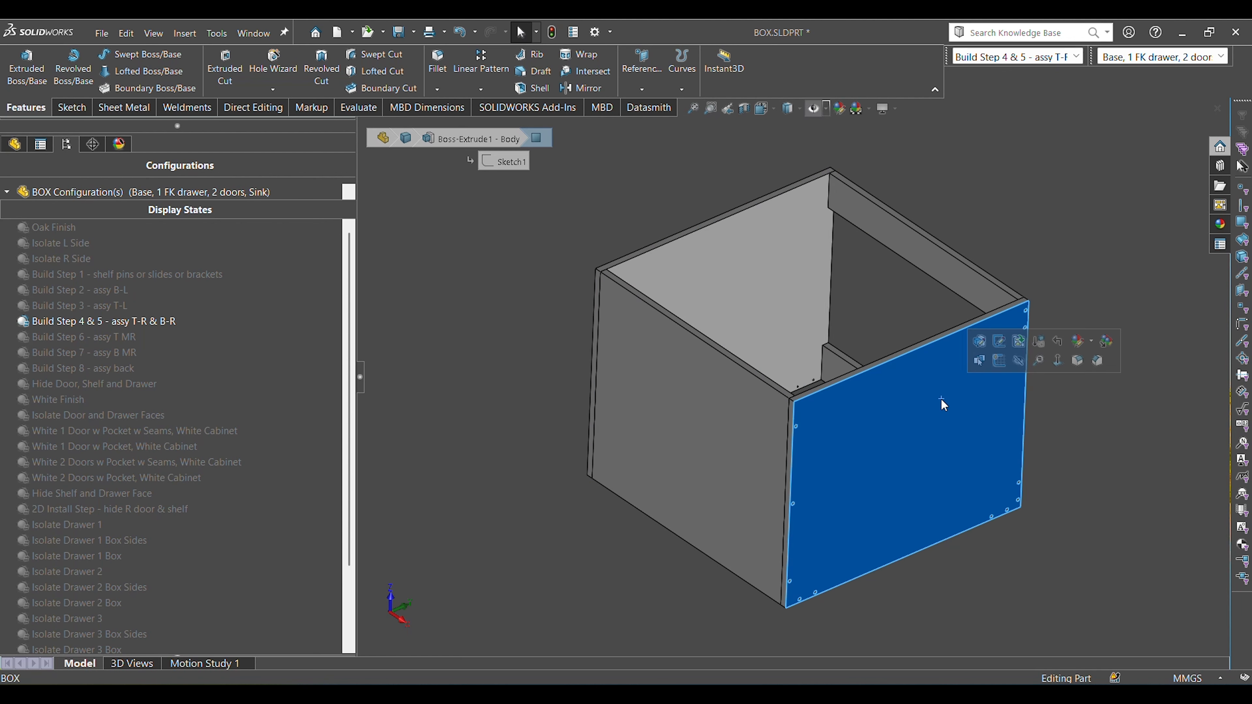
{"action": "left_click", "coordinate": [1089, 444]}
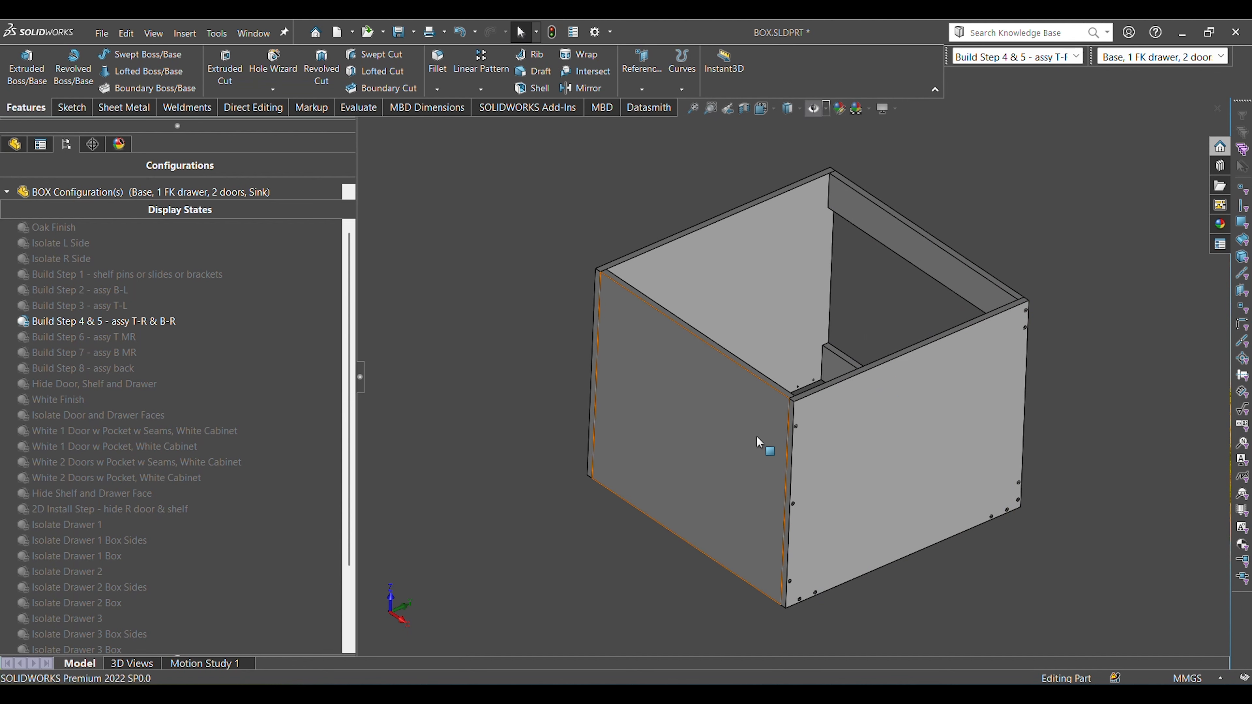
{"action": "left_click", "coordinate": [729, 439]}
{"action": "key", "text": "Escape"}
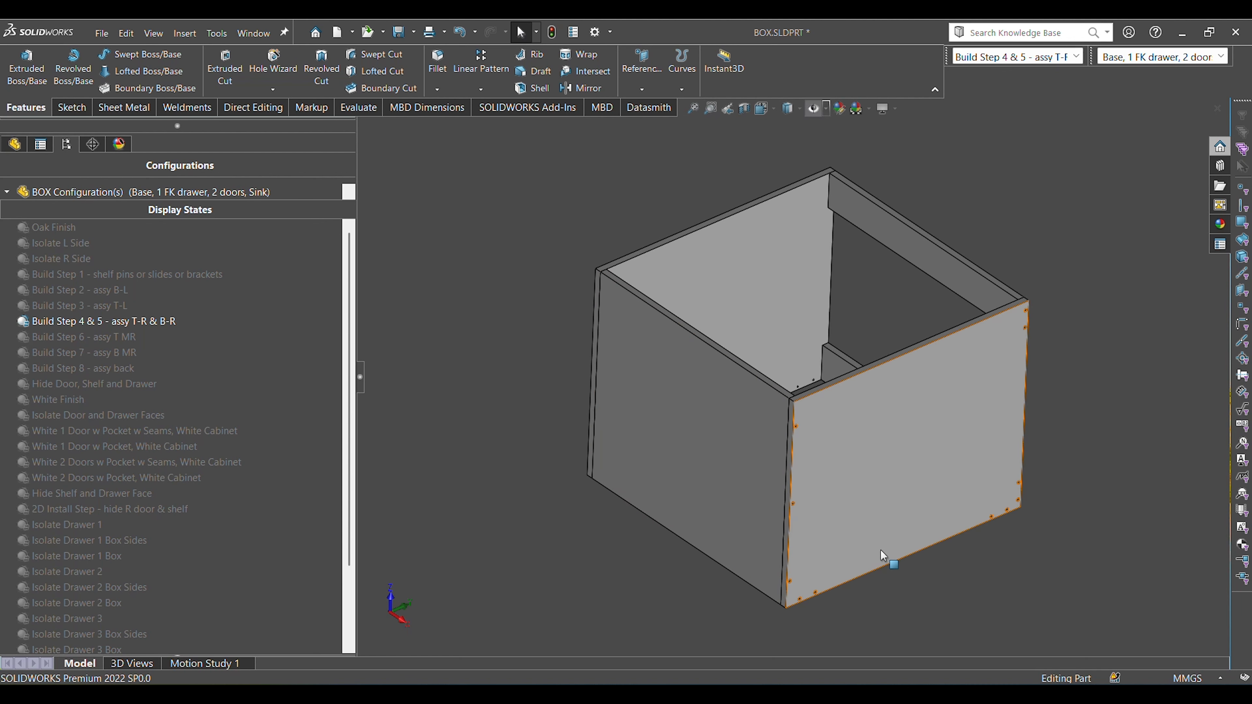
Activate the display state "Build Step 6 - assy T MR" and select the mounting rail's broad face inside the box.
{"action": "scroll", "coordinate": [887, 481], "scroll_direction": "down", "scroll_amount": 2}
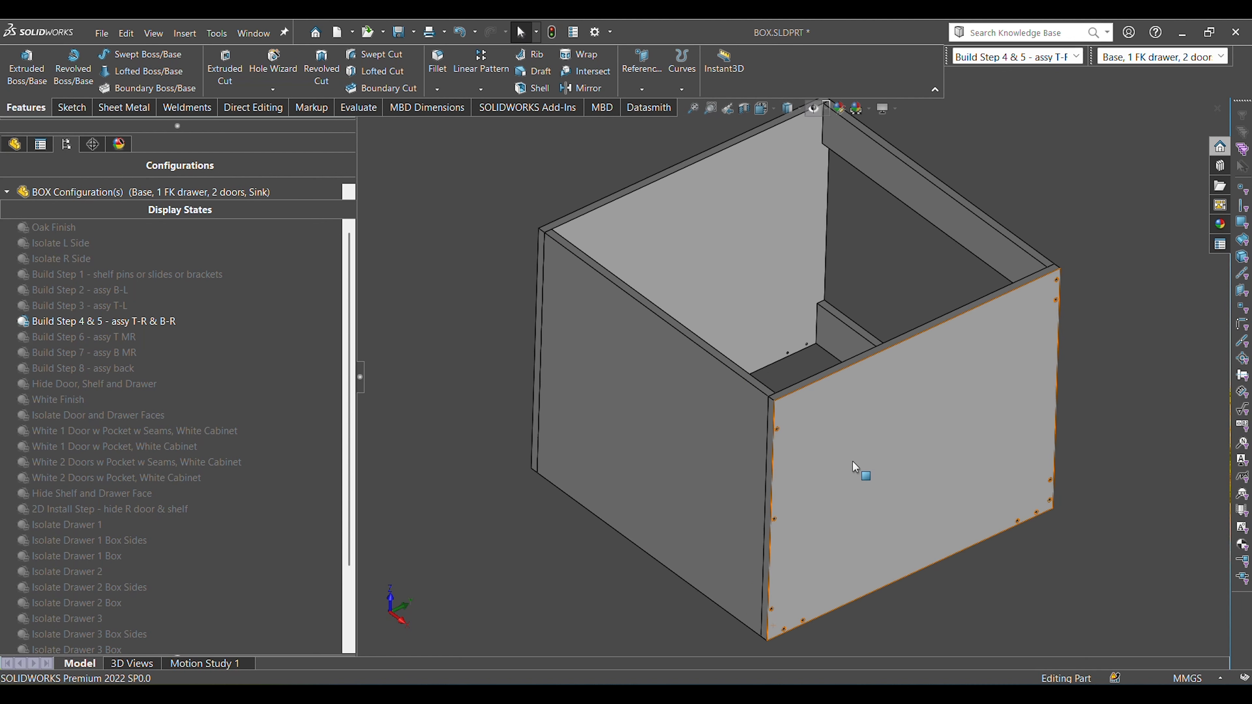
{"action": "right_click_drag", "start_coordinate": [493, 260], "coordinate": [548, 52]}
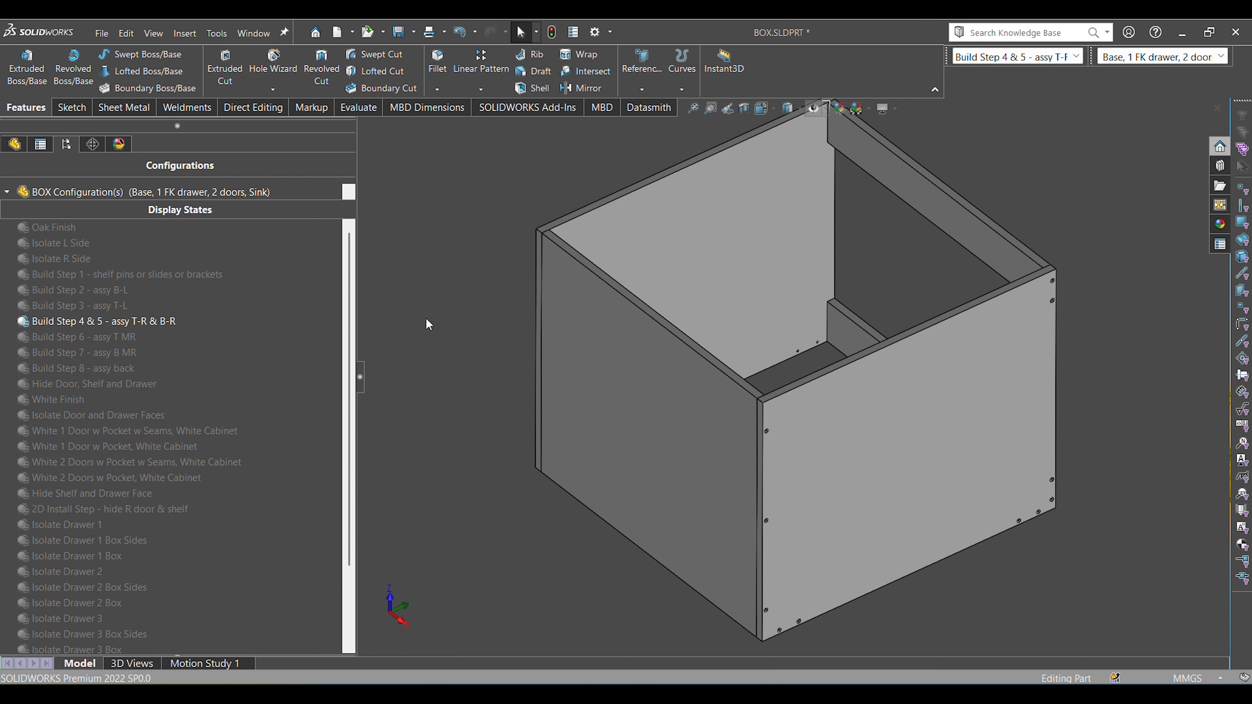
{"action": "double_click", "coordinate": [103, 339]}
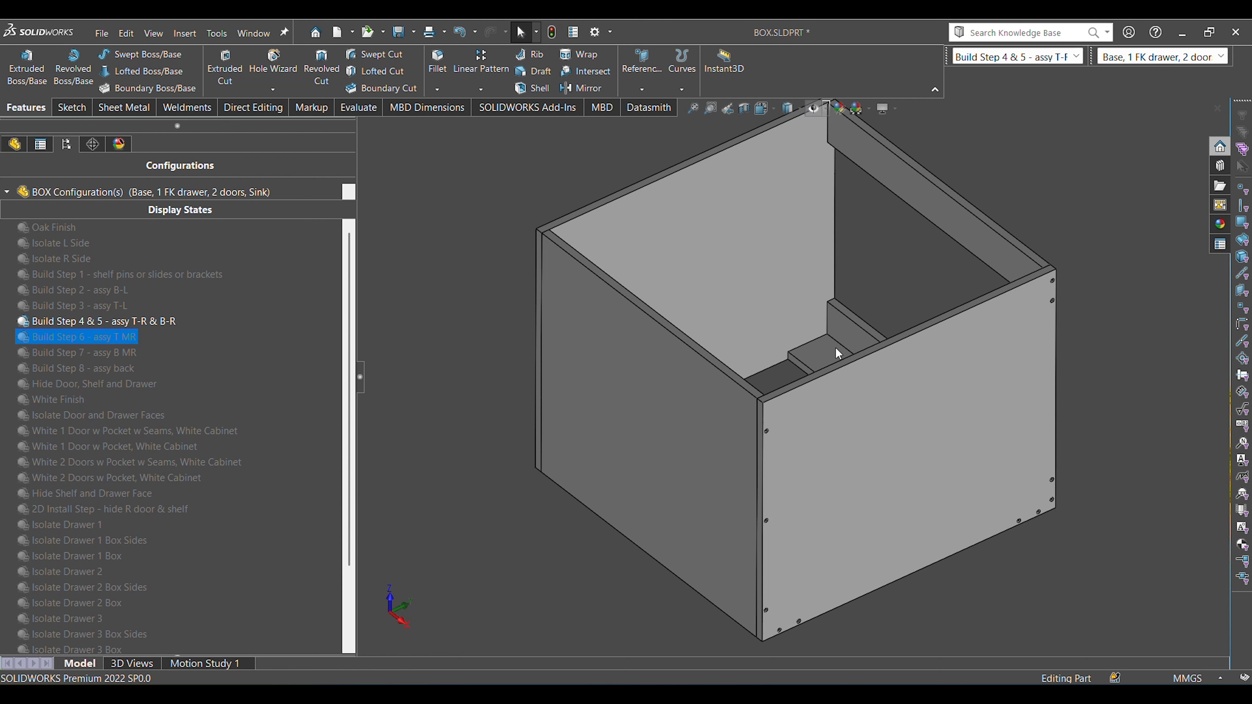
{"action": "left_click", "coordinate": [829, 329]}
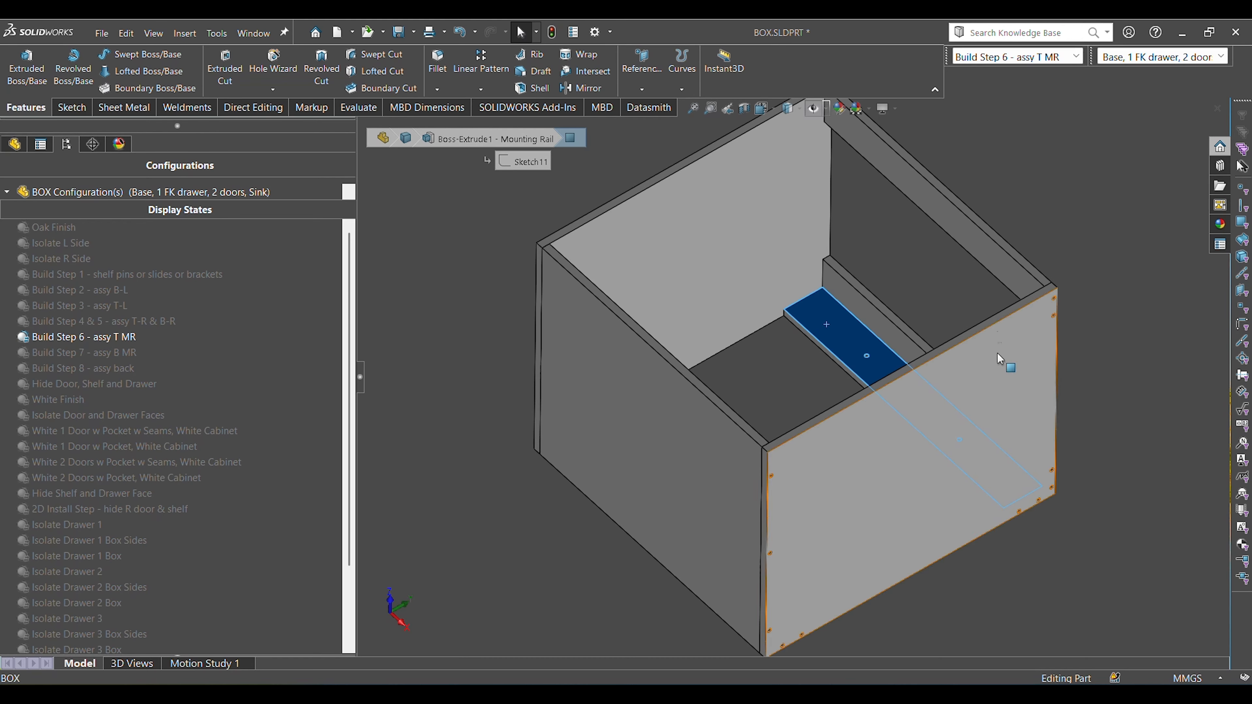
View the box from the front and select the rear and front top rails in turn to compare them with the mounting rail.
{"action": "middle_click_drag", "start_coordinate": [998, 355], "coordinate": [963, 552]}
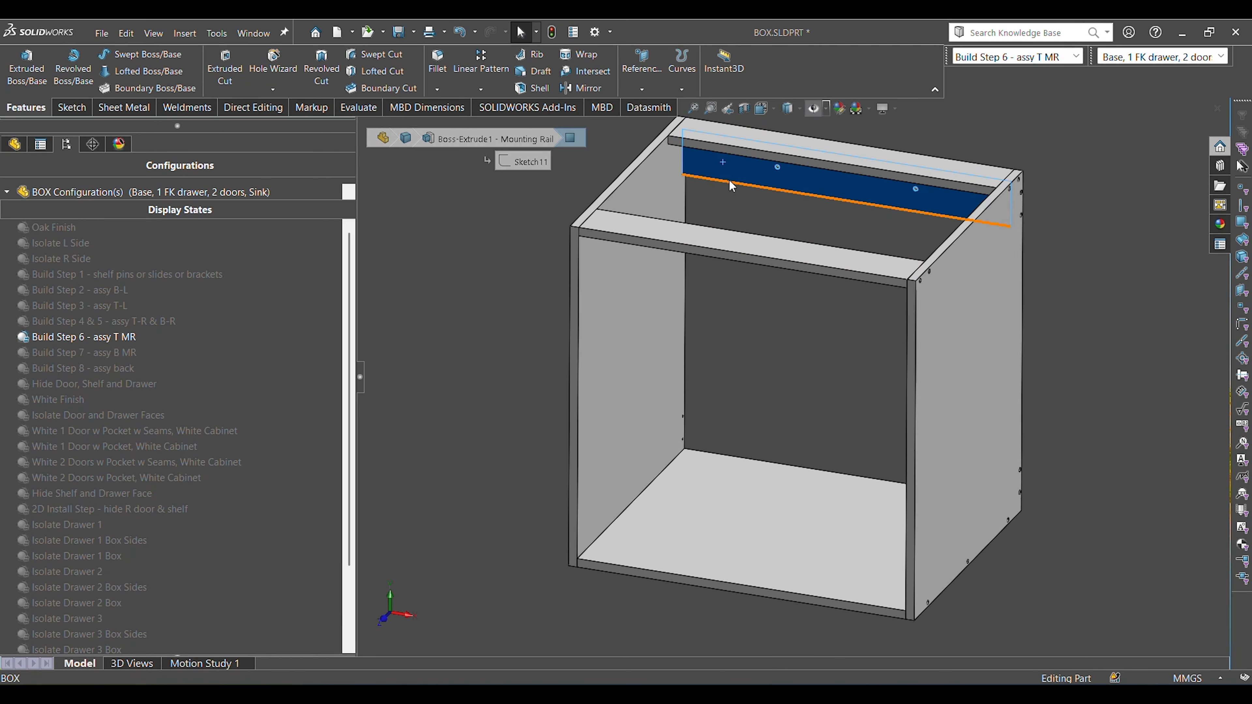
{"action": "scroll", "coordinate": [735, 186], "scroll_direction": "down", "scroll_amount": 1}
{"action": "left_click", "coordinate": [840, 237]}
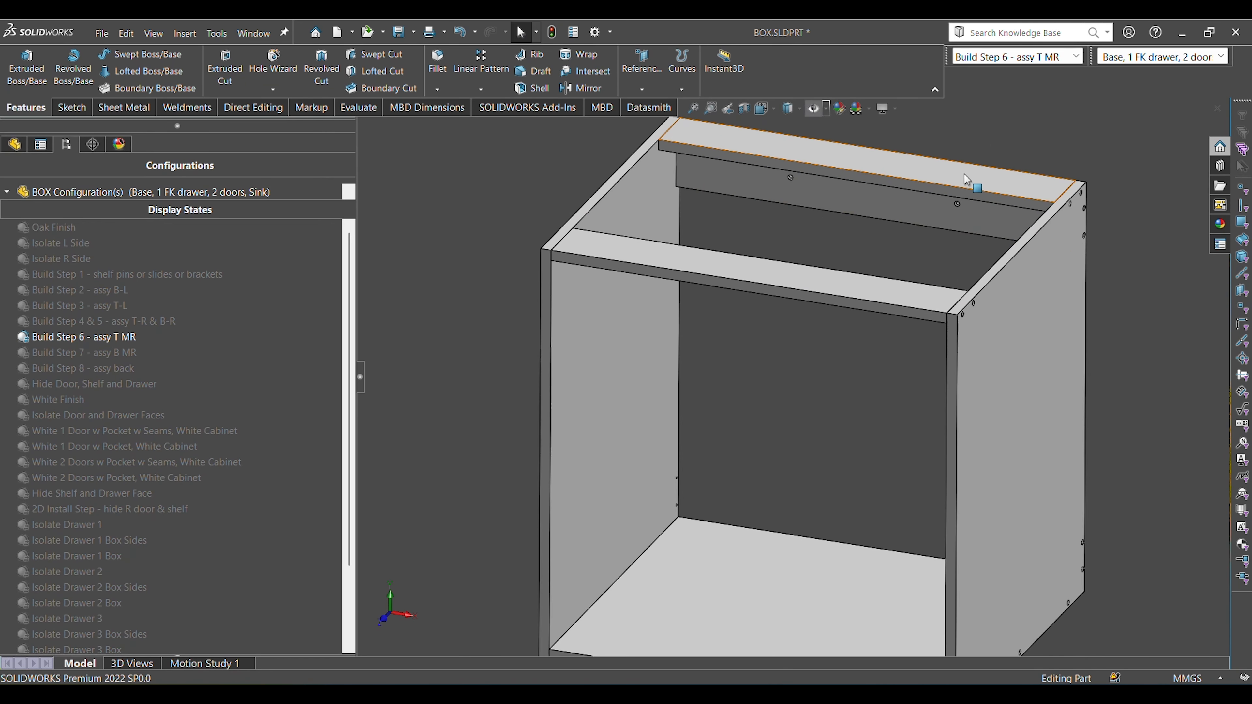
{"action": "left_click", "coordinate": [965, 175]}
{"action": "left_click", "coordinate": [844, 277]}
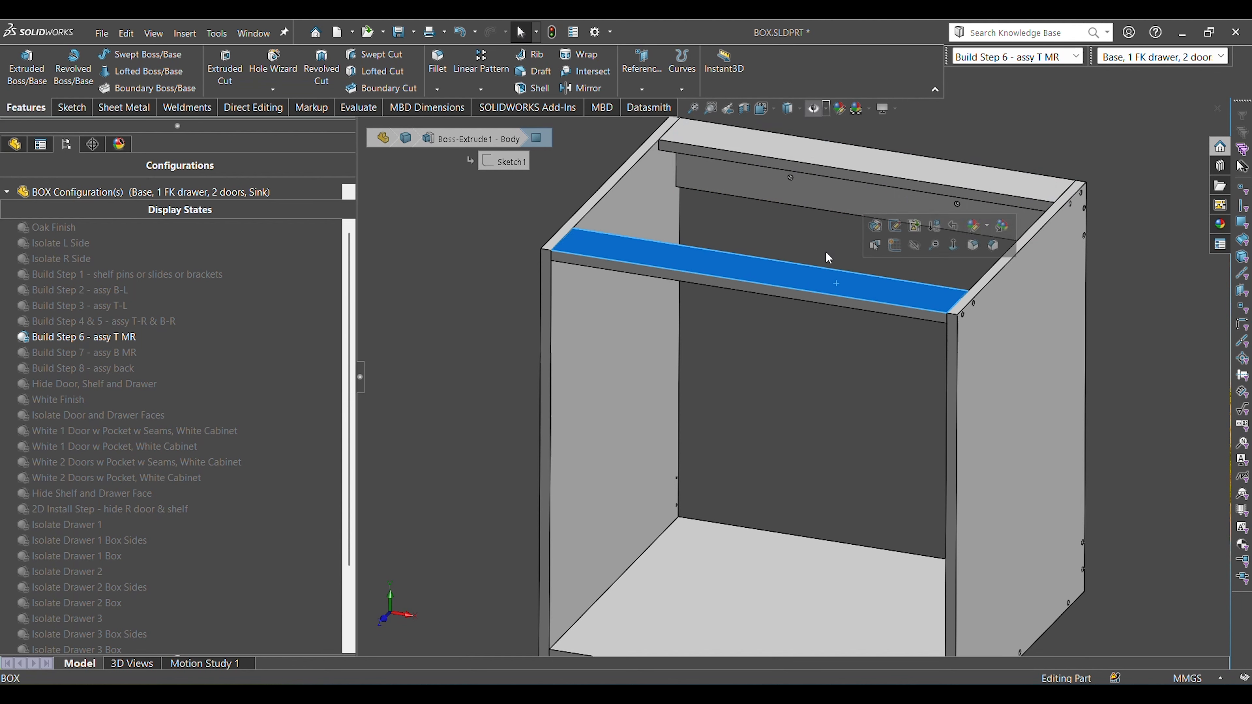
Inspect the mounting rail from behind the box, selecting its rear face where it meets the side panel.
{"action": "left_click", "coordinate": [797, 209]}
{"action": "left_click", "coordinate": [808, 195]}
{"action": "middle_click_drag", "start_coordinate": [808, 194], "coordinate": [780, 373]}
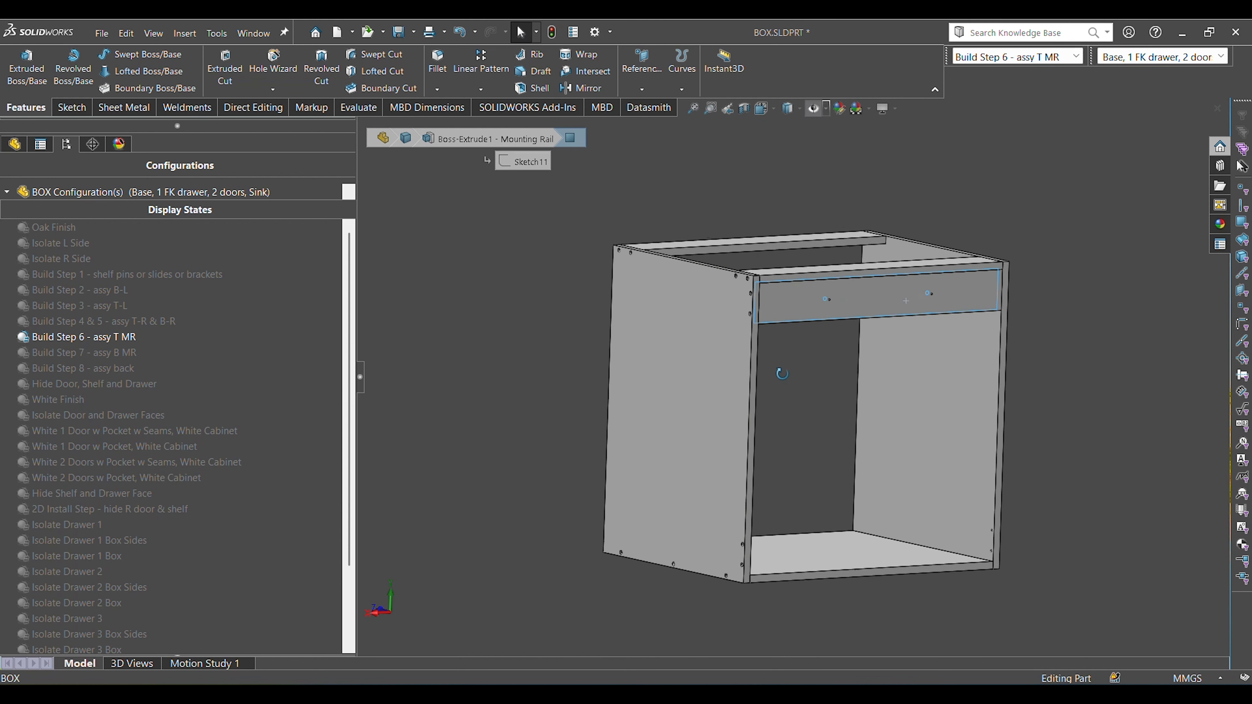
{"action": "scroll", "coordinate": [788, 318], "scroll_direction": "down", "scroll_amount": 4}
{"action": "left_click", "coordinate": [760, 309]}
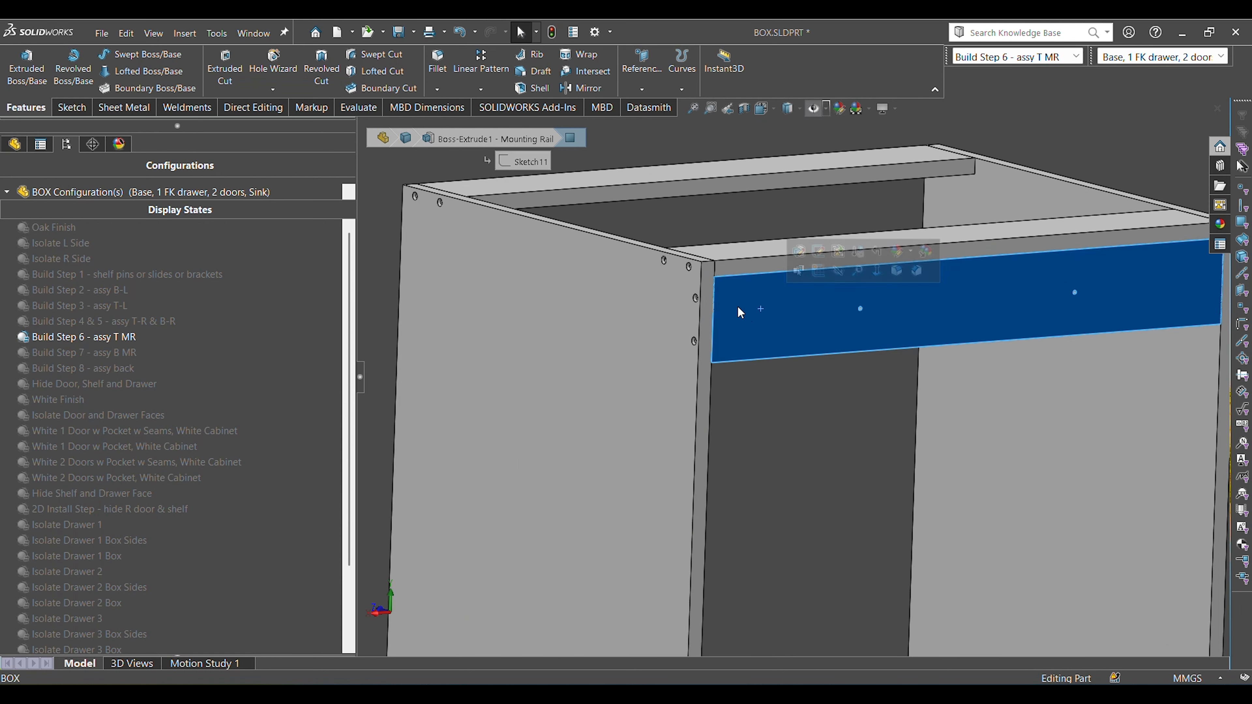
Select the mounting rail's rear face and the rear top rail's back edge in turn to see how they meet.
{"action": "left_click", "coordinate": [711, 278], "text": "ctrl"}
{"action": "left_click", "coordinate": [792, 455]}
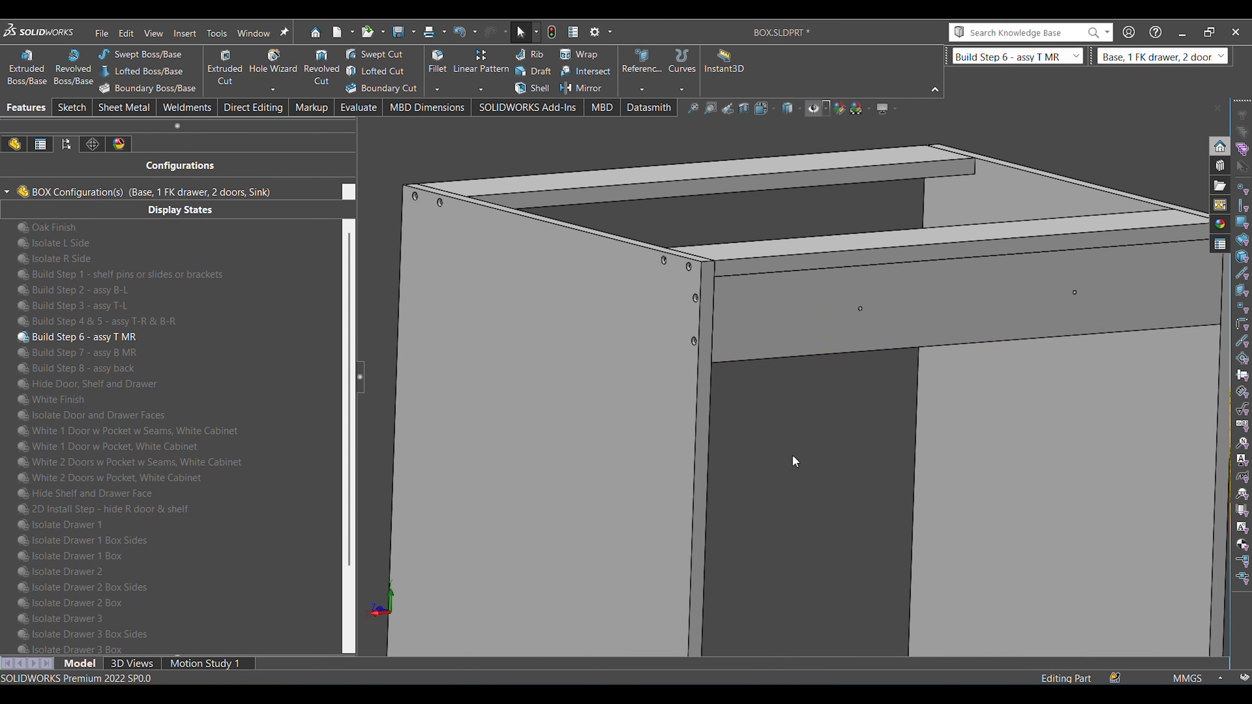
{"action": "left_click", "coordinate": [788, 269]}
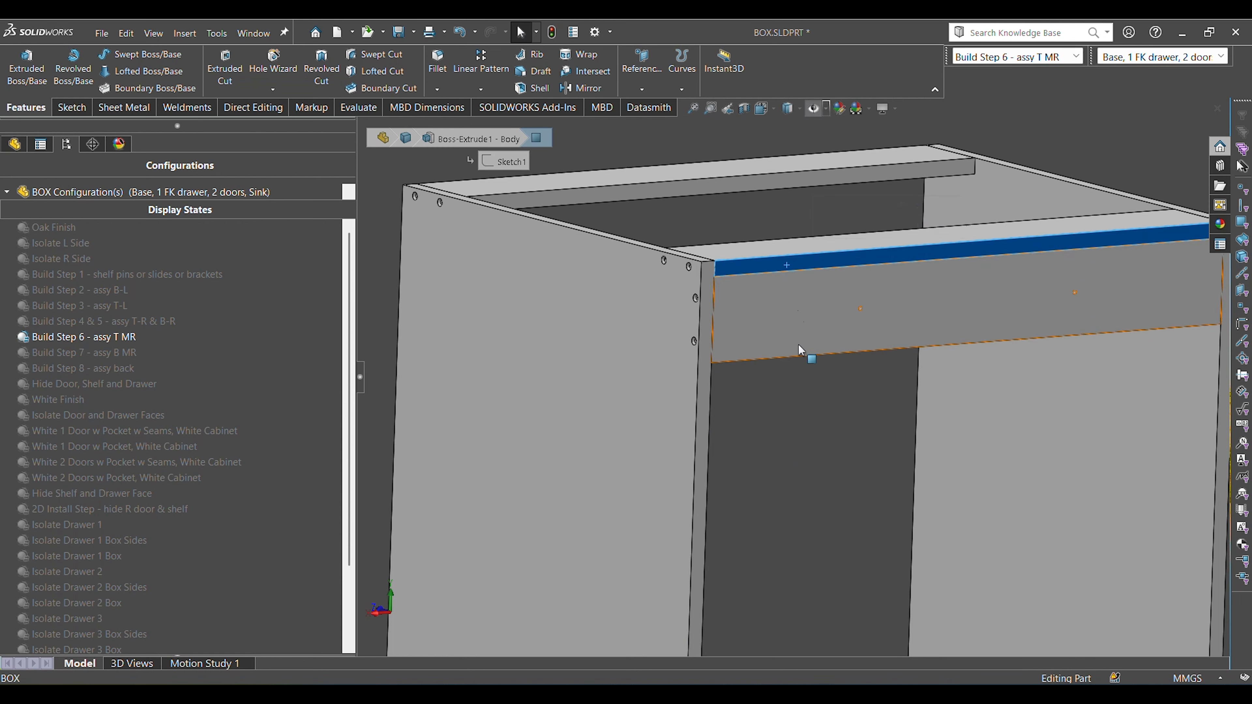
Examine the screw holes on the side panels' outer faces where the top rails and mounting rail attach, and return to a trimetric view.
{"action": "middle_click_drag", "start_coordinate": [798, 344], "coordinate": [707, 346]}
{"action": "scroll", "coordinate": [917, 302], "scroll_direction": "down", "scroll_amount": 6}
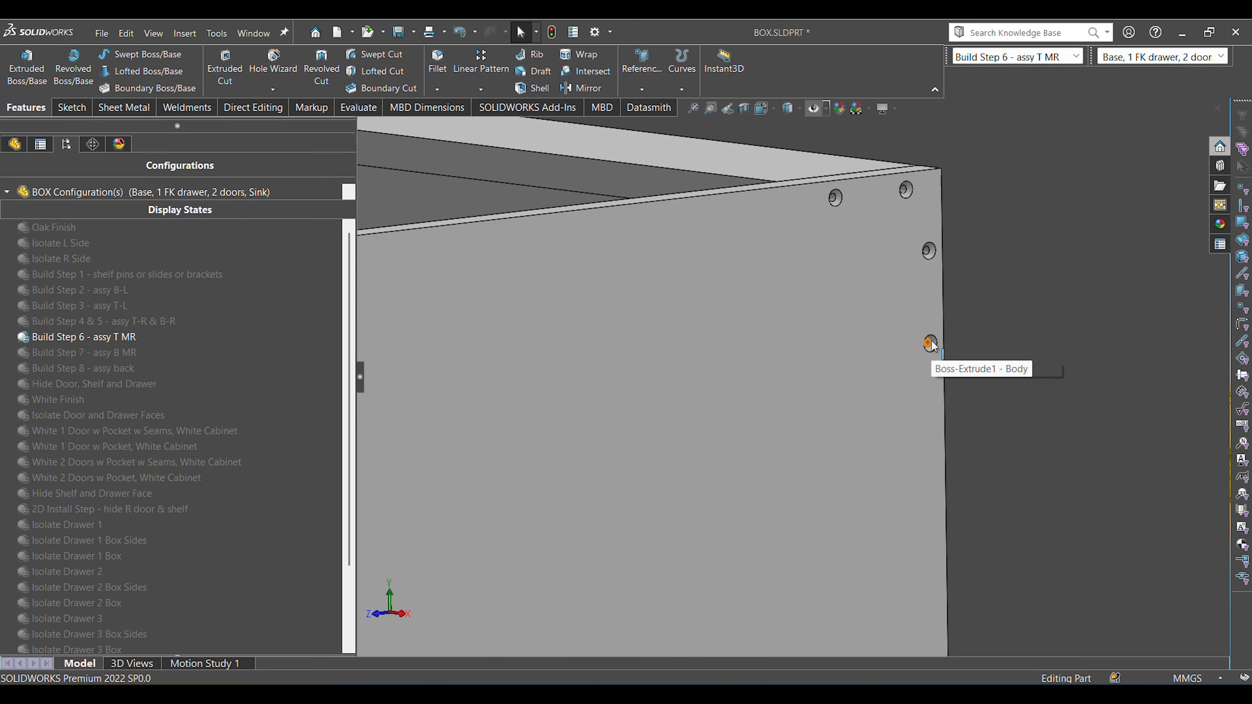
{"action": "scroll", "coordinate": [951, 327], "scroll_direction": "up", "scroll_amount": 6}
{"action": "middle_click_drag", "start_coordinate": [744, 364], "coordinate": [991, 415]}
{"action": "middle_click_drag", "start_coordinate": [964, 291], "coordinate": [1048, 252]}
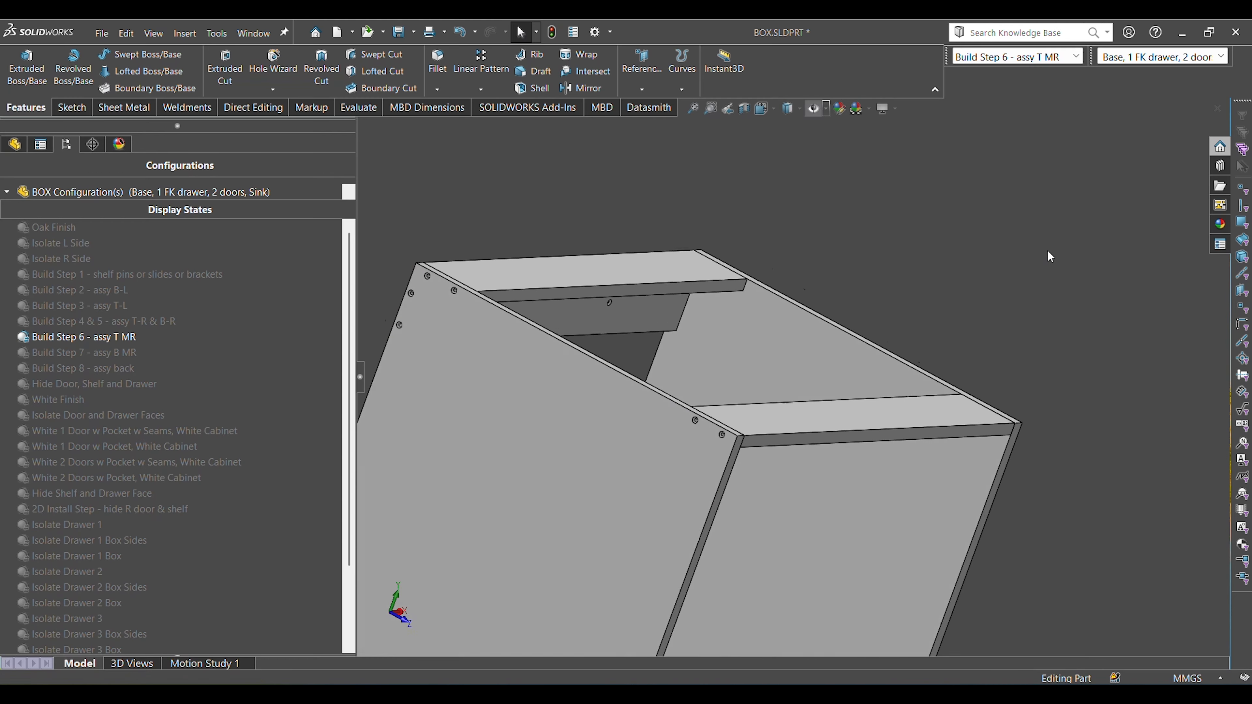
{"action": "right_click_drag", "start_coordinate": [1048, 250], "coordinate": [1047, 268]}
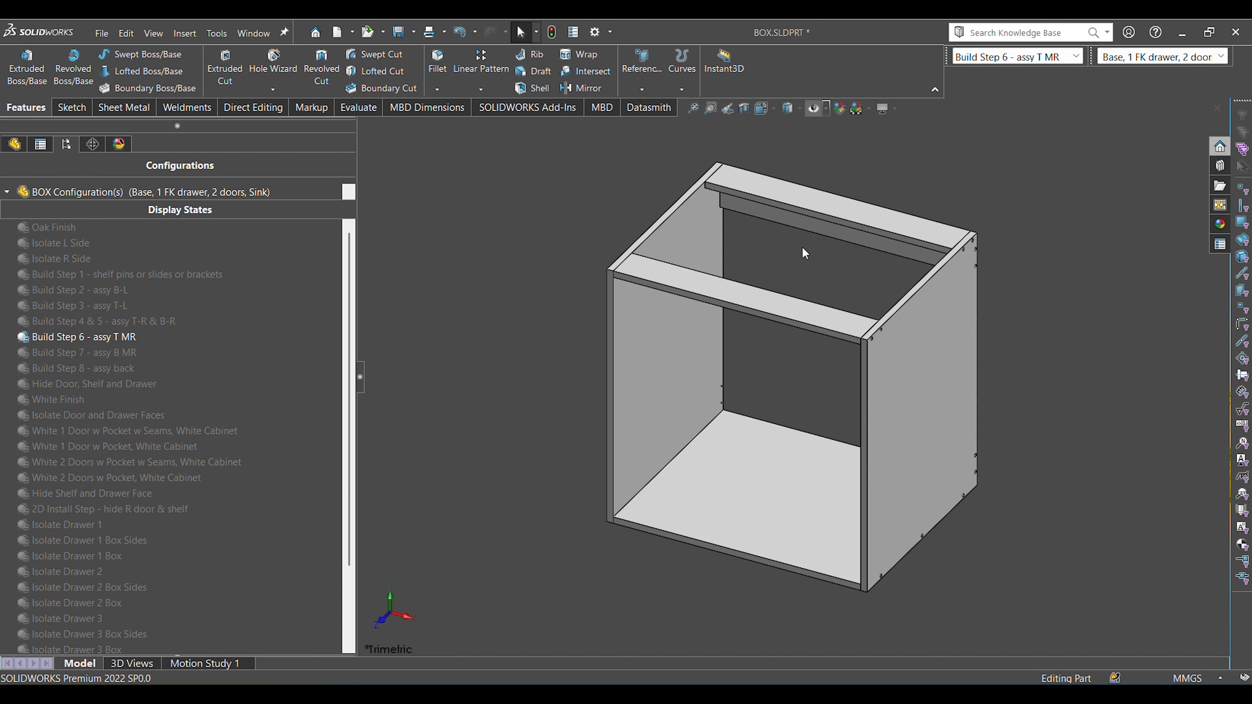
Activate the display state "Build Step 7 - assy B MR" and point out the bottom mounting rail.
{"action": "double_click", "coordinate": [126, 351]}
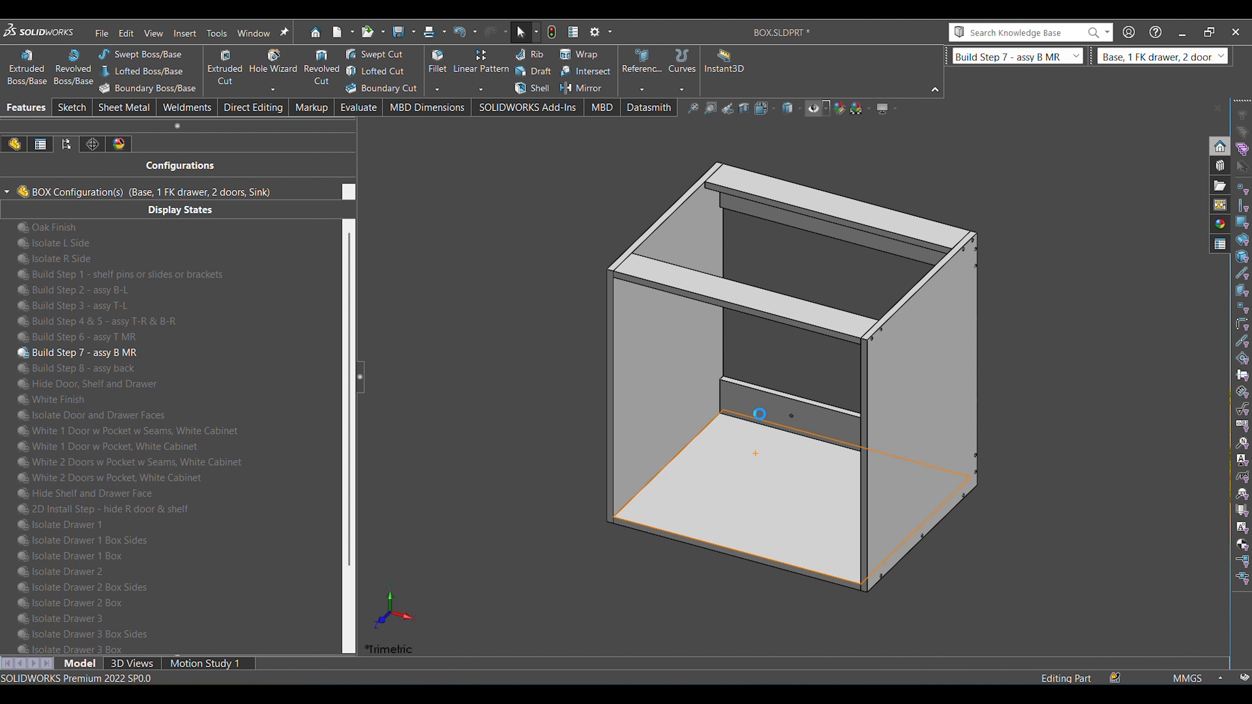
{"action": "left_click", "coordinate": [740, 400]}
{"action": "left_click", "coordinate": [1104, 492]}
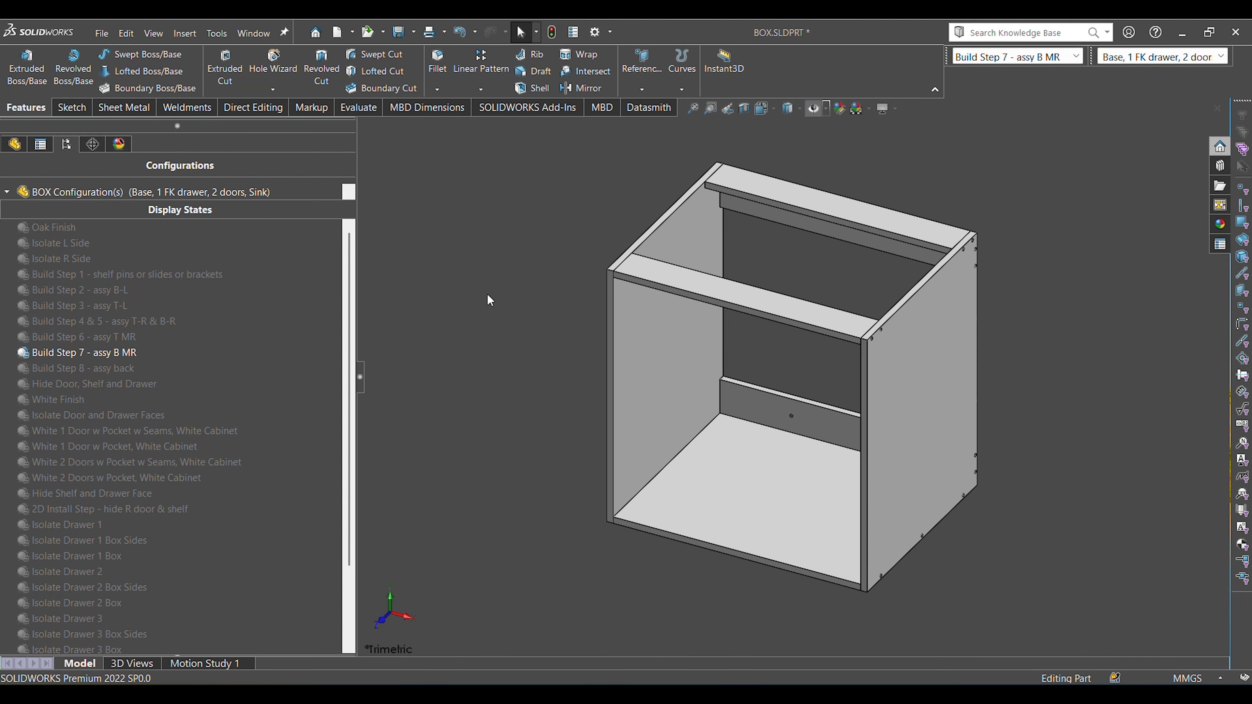
Switch to the CABINET assembly, activate the display state "Base, 1 FK drawer, 2 doors, Sink, Step 1 Bracket Install 1", and select the L bracket's face.
{"action": "key", "text": "ctrl+Tab"}
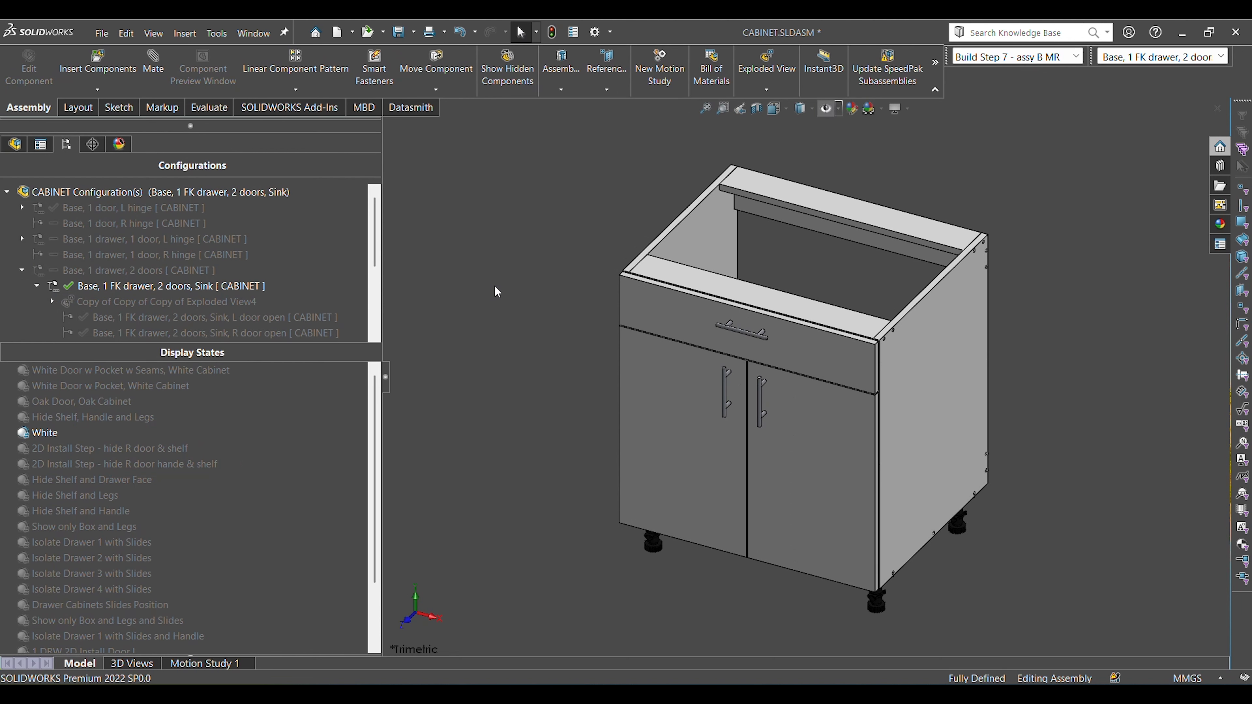
{"action": "left_click_drag", "start_coordinate": [377, 399], "coordinate": [372, 542]}
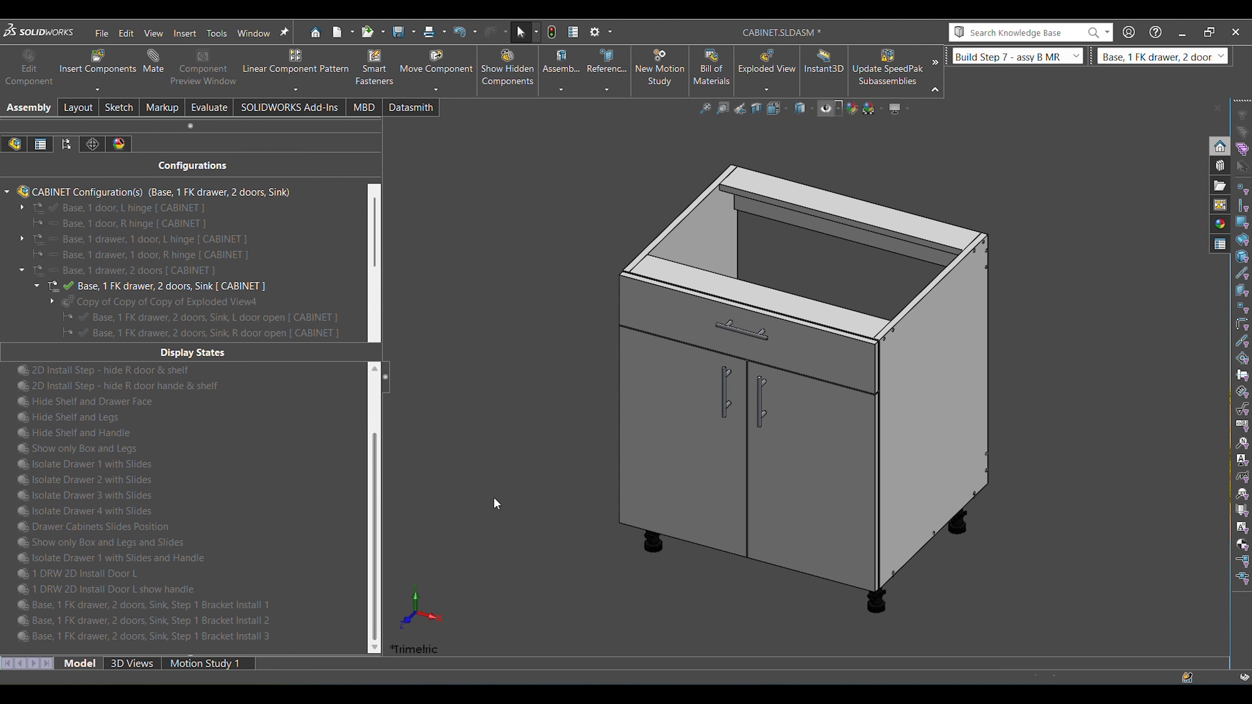
{"action": "double_click", "coordinate": [262, 606]}
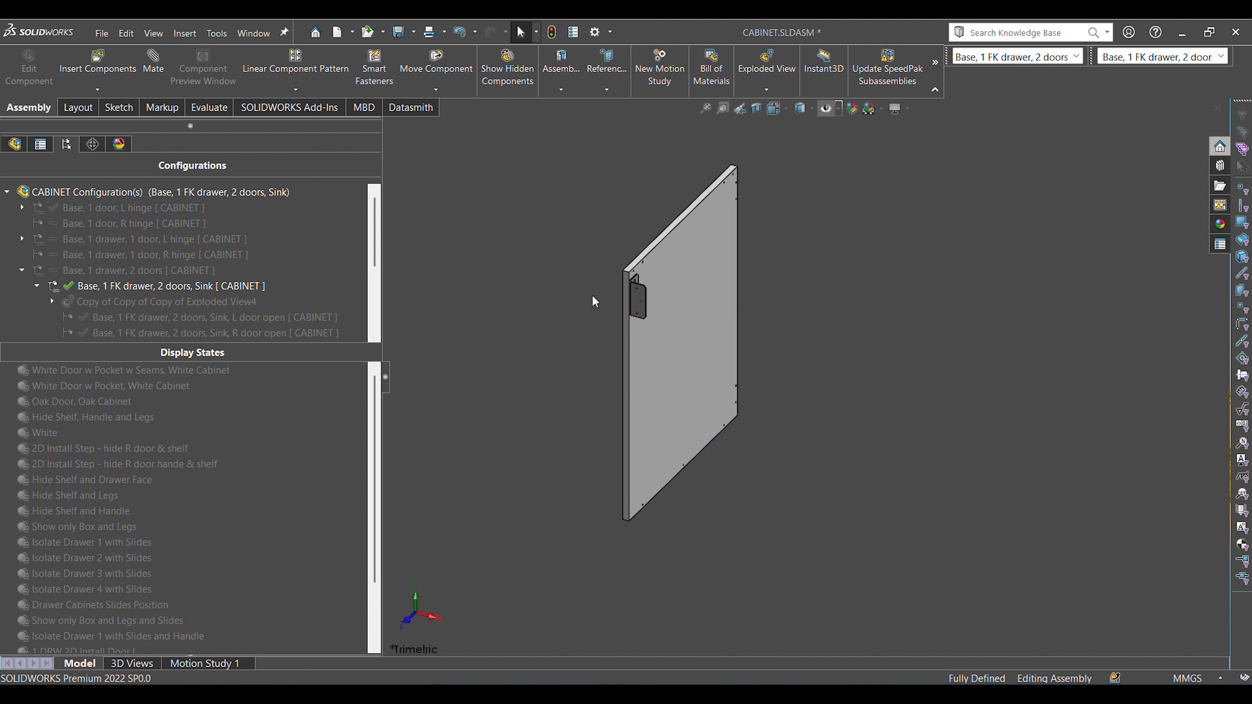
{"action": "left_click", "coordinate": [639, 303]}
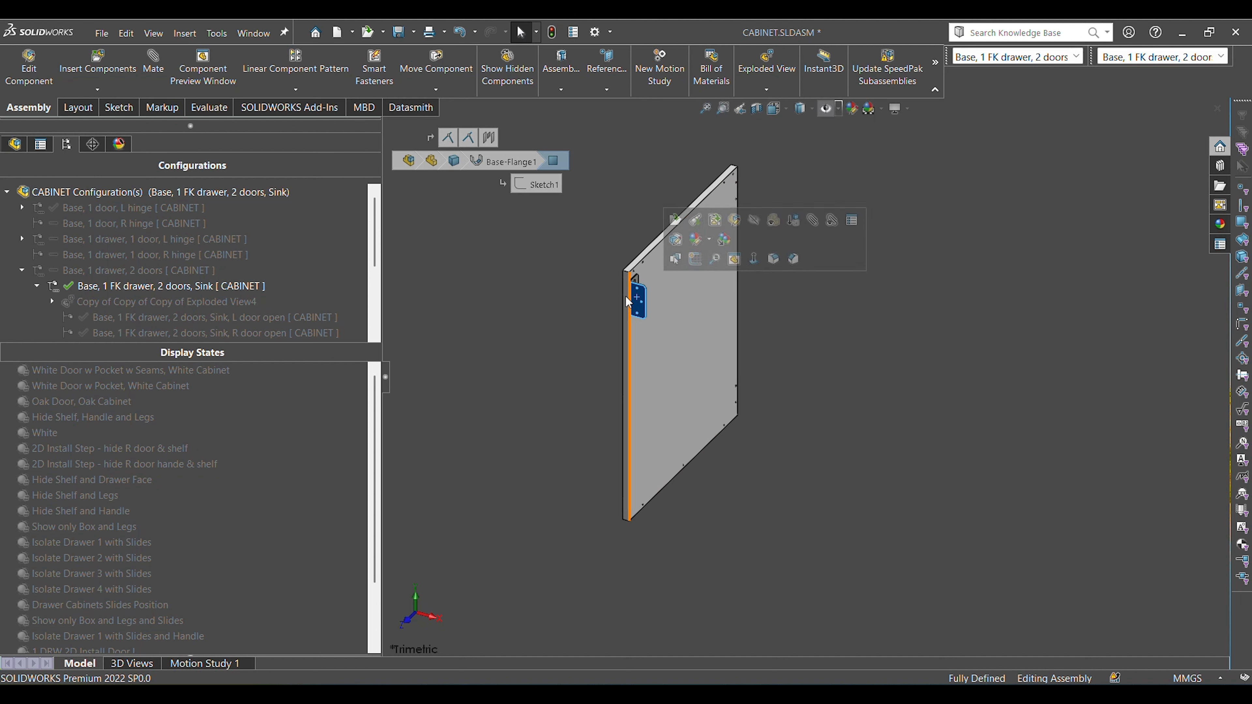
Activate the display state "Base, 1 FK drawer, 2 doors, Sink, Step 1 Bracket Install 2" and select the left L bracket's face.
{"action": "scroll", "coordinate": [357, 616], "scroll_direction": "down", "scroll_amount": 2}
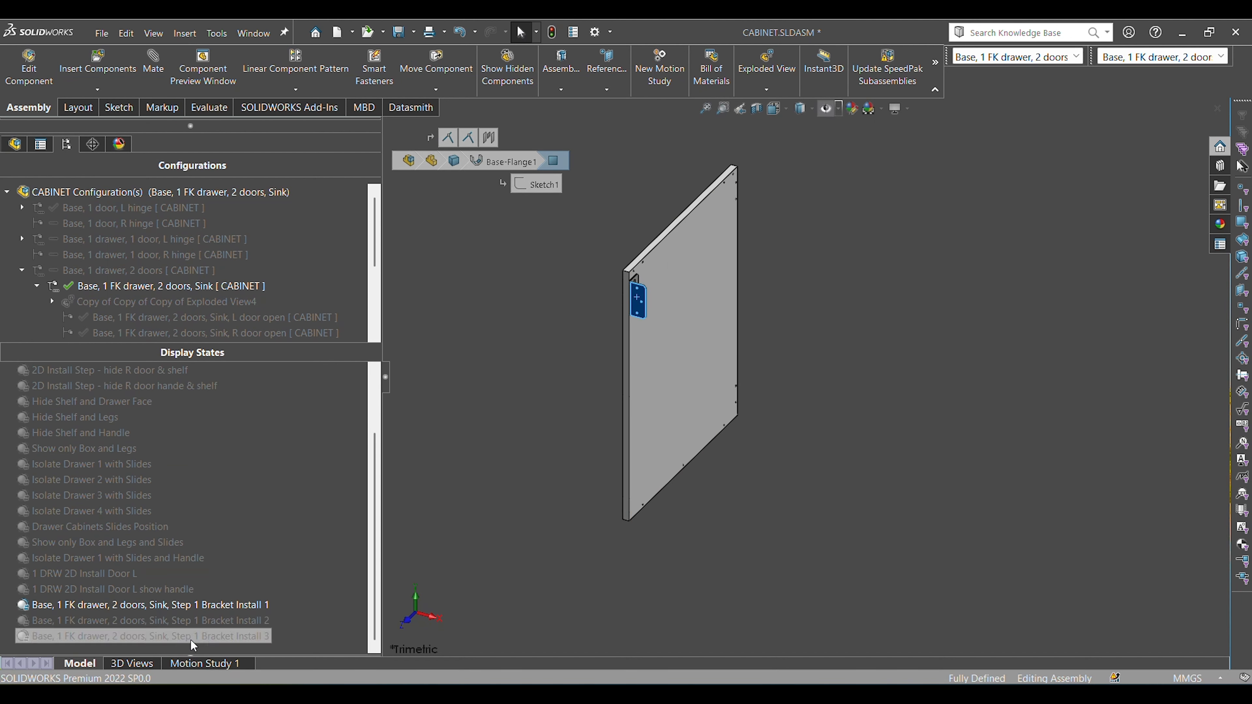
{"action": "double_click", "coordinate": [193, 623]}
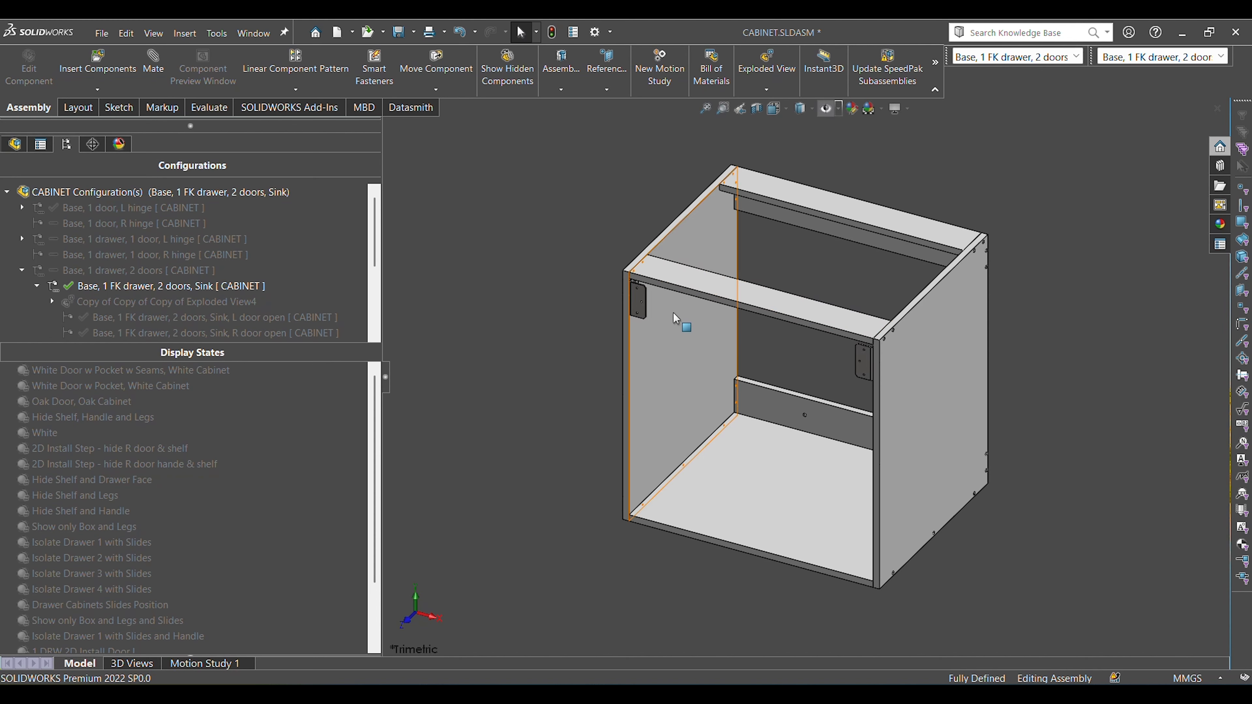
{"action": "scroll", "coordinate": [639, 301], "scroll_direction": "down", "scroll_amount": 3}
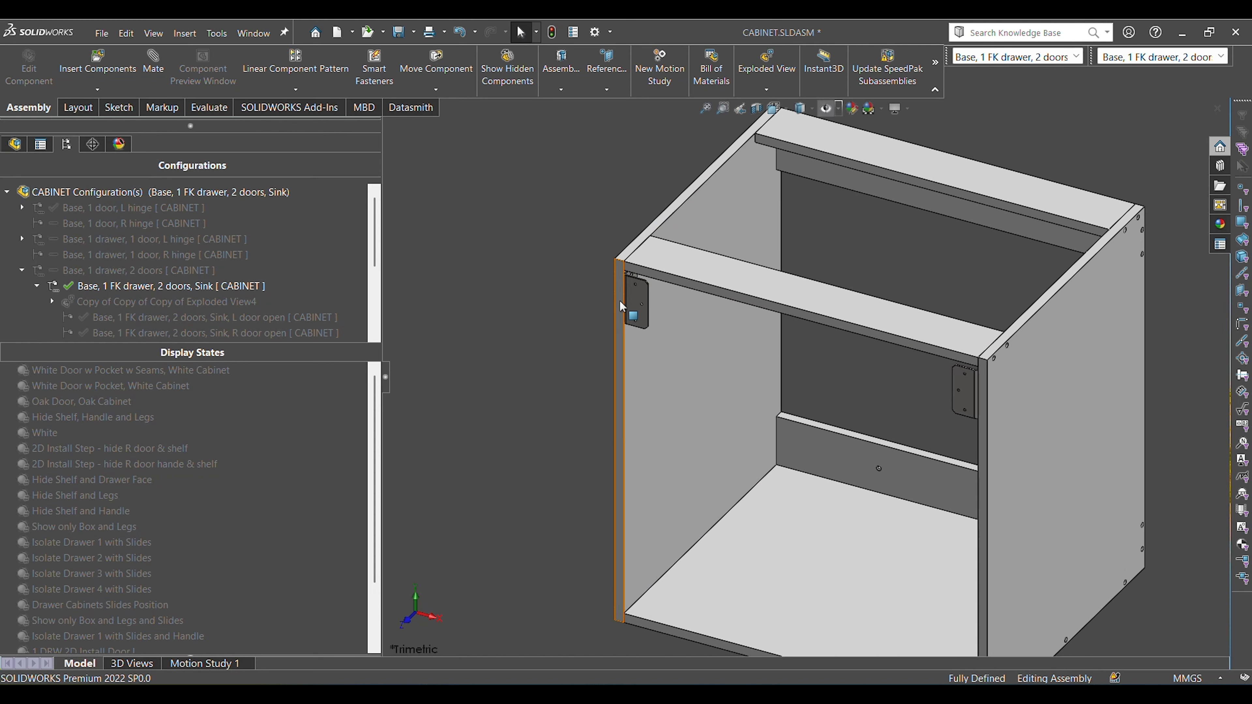
{"action": "left_click", "coordinate": [639, 303]}
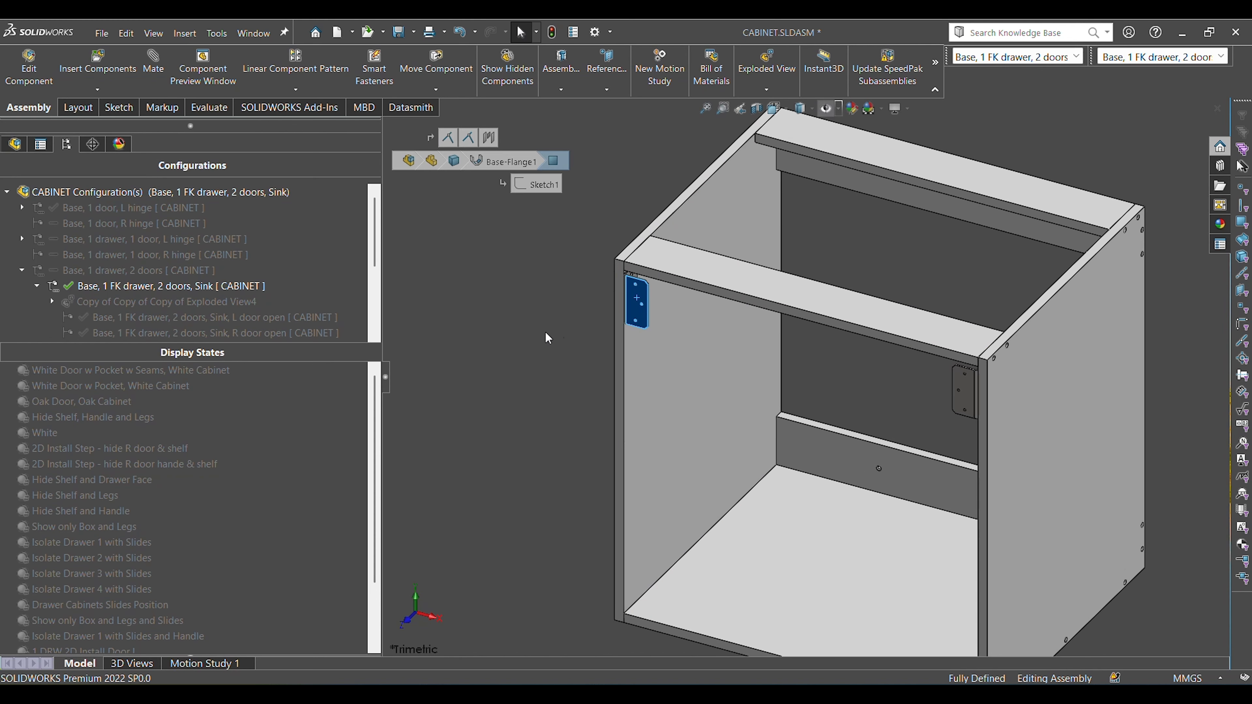
Examine how the L brackets sit on the side panels beneath the front top rail, from the front and from inside the box.
{"action": "scroll", "coordinate": [569, 340], "scroll_direction": "down", "scroll_amount": 3}
{"action": "middle_click_drag", "start_coordinate": [666, 279], "coordinate": [626, 228]}
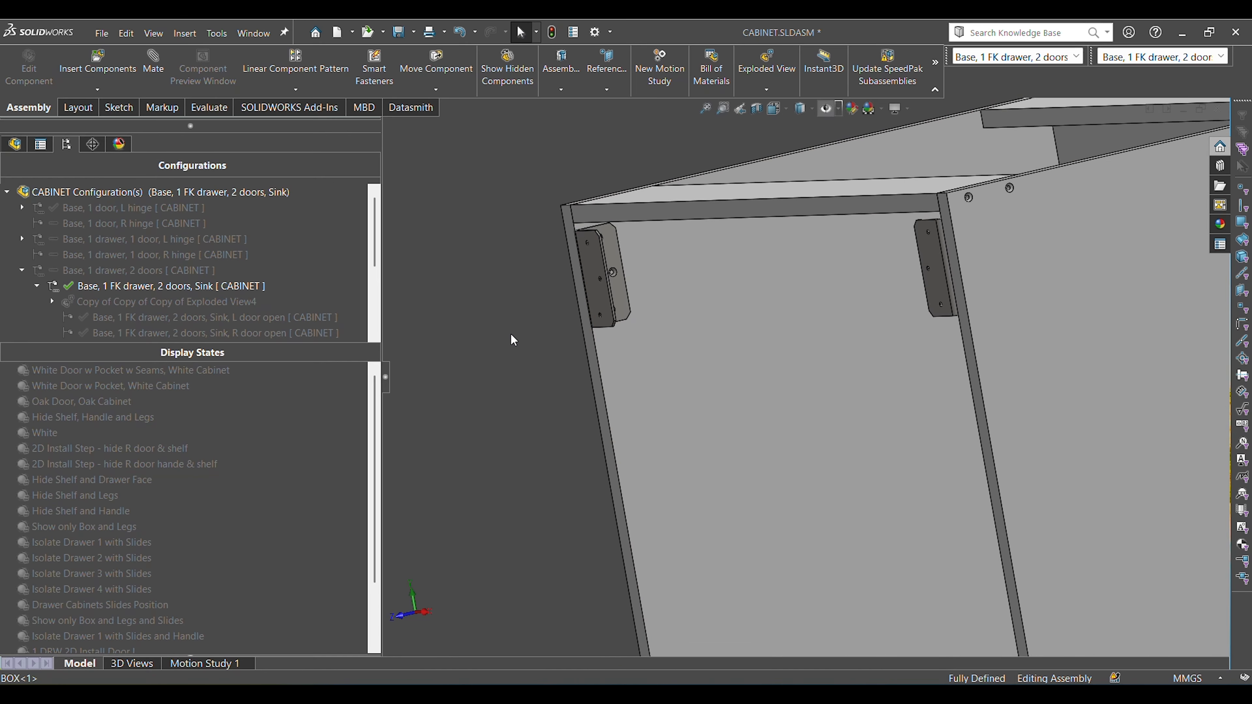
{"action": "middle_click_drag", "start_coordinate": [674, 335], "coordinate": [666, 256]}
{"action": "scroll", "coordinate": [698, 384], "scroll_direction": "up", "scroll_amount": 5}
{"action": "middle_click_drag", "start_coordinate": [699, 386], "coordinate": [1040, 537]}
{"action": "scroll", "coordinate": [927, 448], "scroll_direction": "down", "scroll_amount": 5}
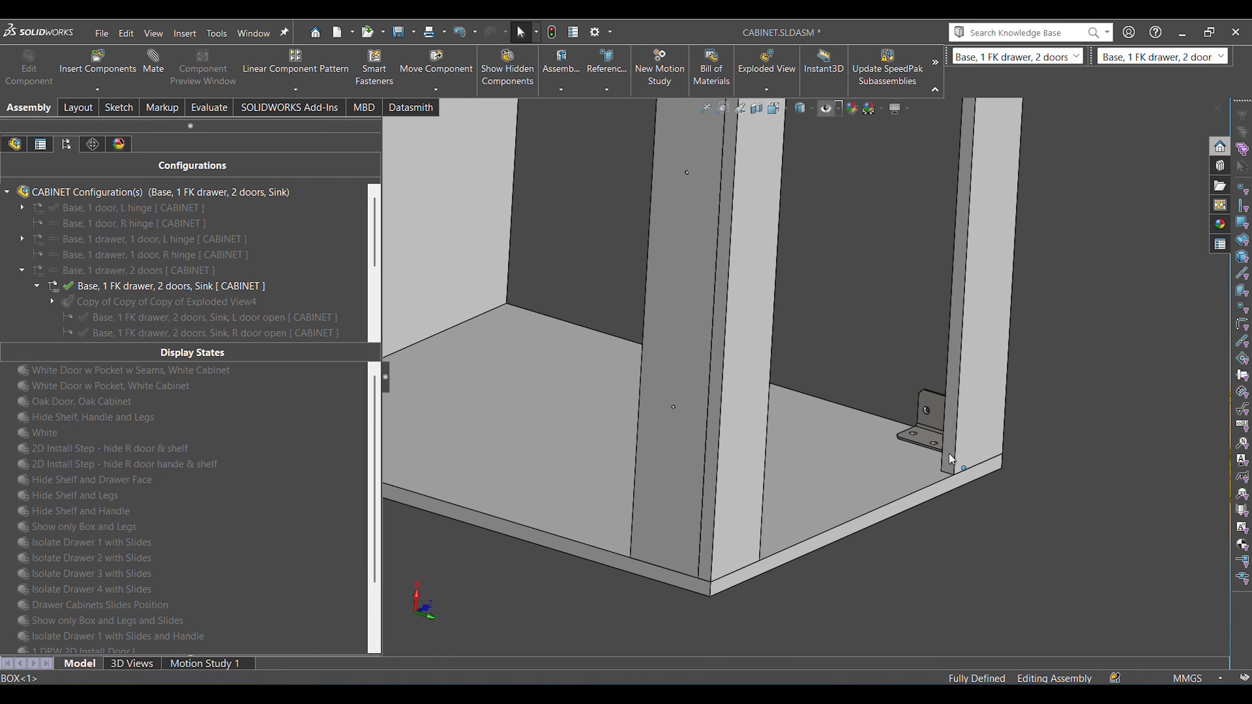
{"action": "middle_click_drag", "start_coordinate": [943, 452], "coordinate": [920, 463]}
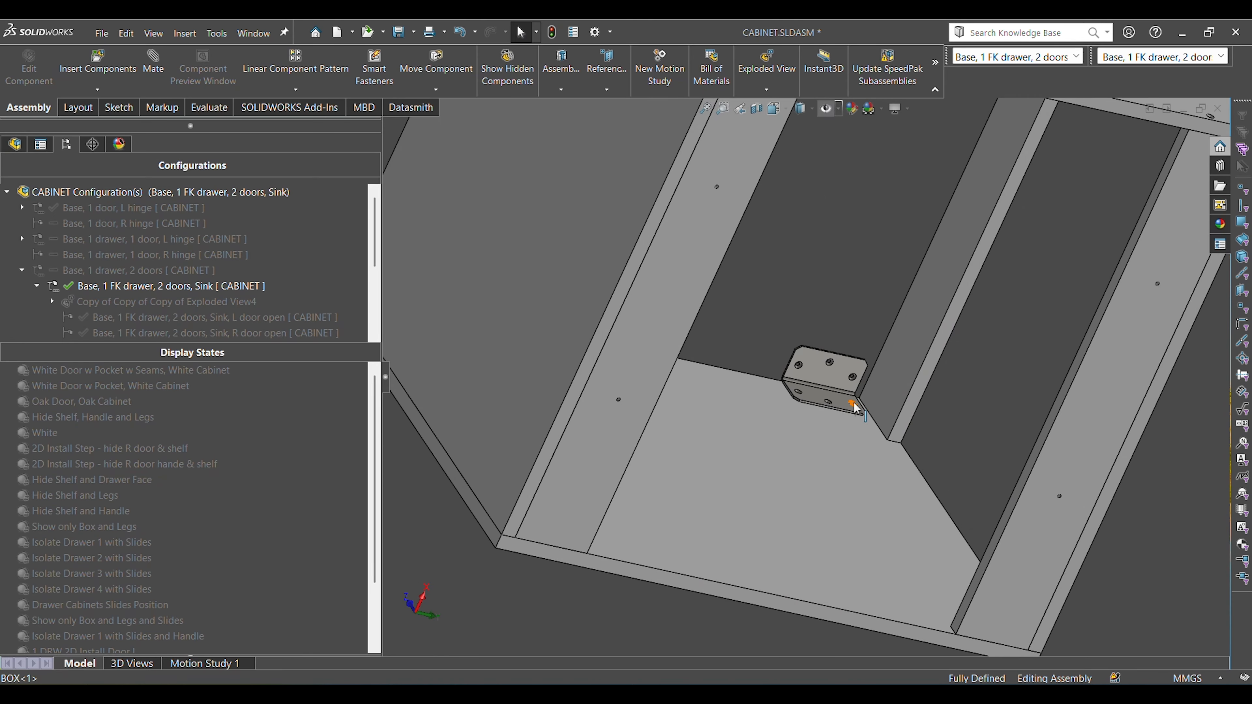
{"action": "scroll", "coordinate": [867, 384], "scroll_direction": "up", "scroll_amount": 8}
{"action": "scroll", "coordinate": [910, 450], "scroll_direction": "down", "scroll_amount": 3}
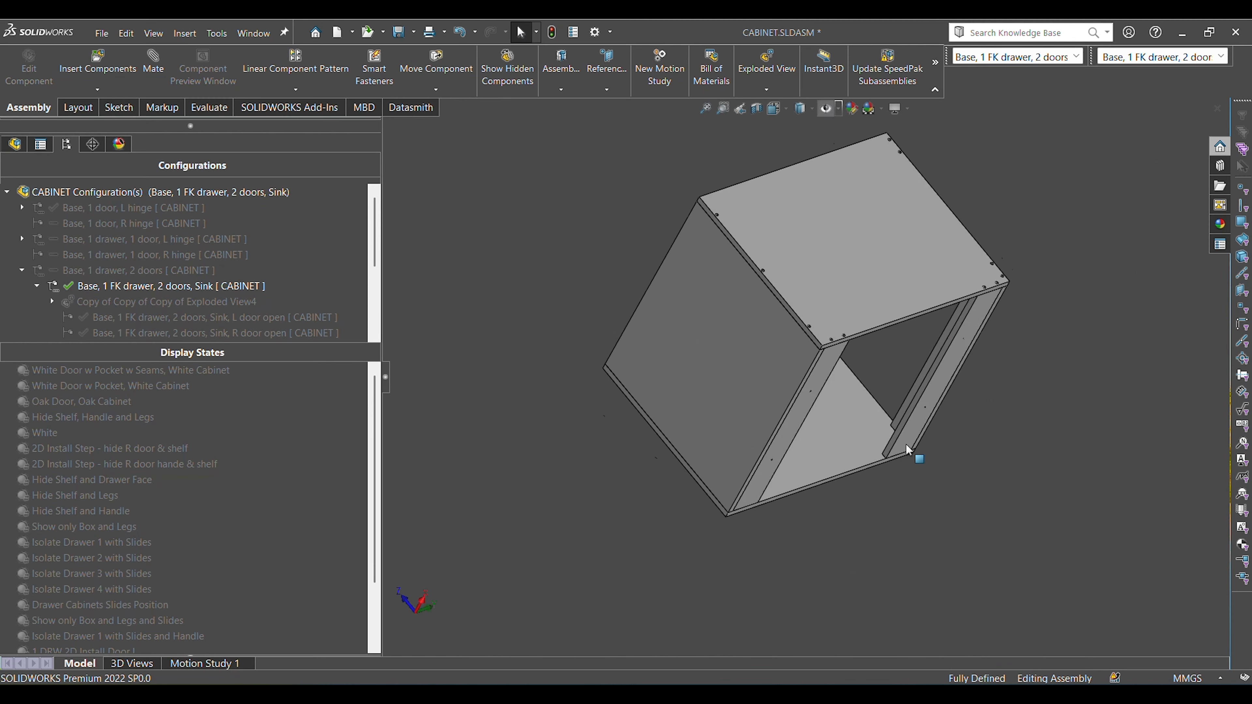
Restore the trimetric view, point out the left and right L brackets in turn, and clear the selection.
{"action": "key", "text": "ctrl+7"}
{"action": "scroll", "coordinate": [648, 307], "scroll_direction": "down", "scroll_amount": 1}
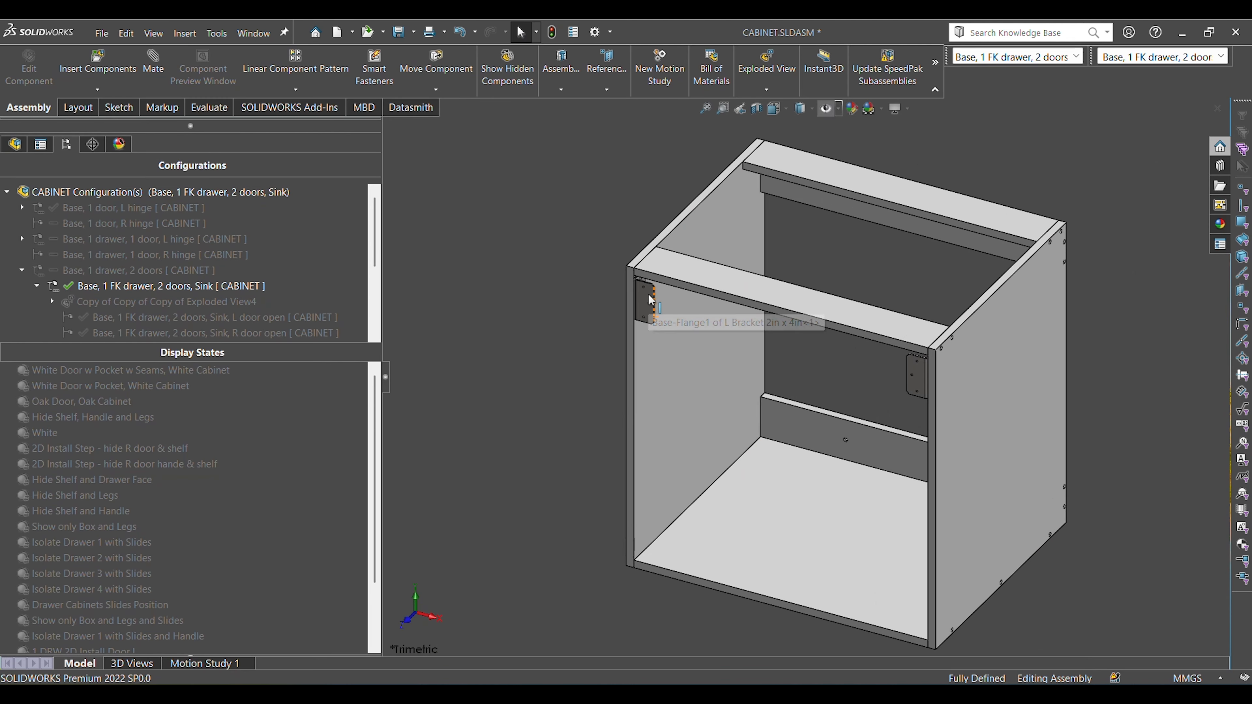
{"action": "left_click", "coordinate": [665, 313]}
{"action": "left_click", "coordinate": [916, 375]}
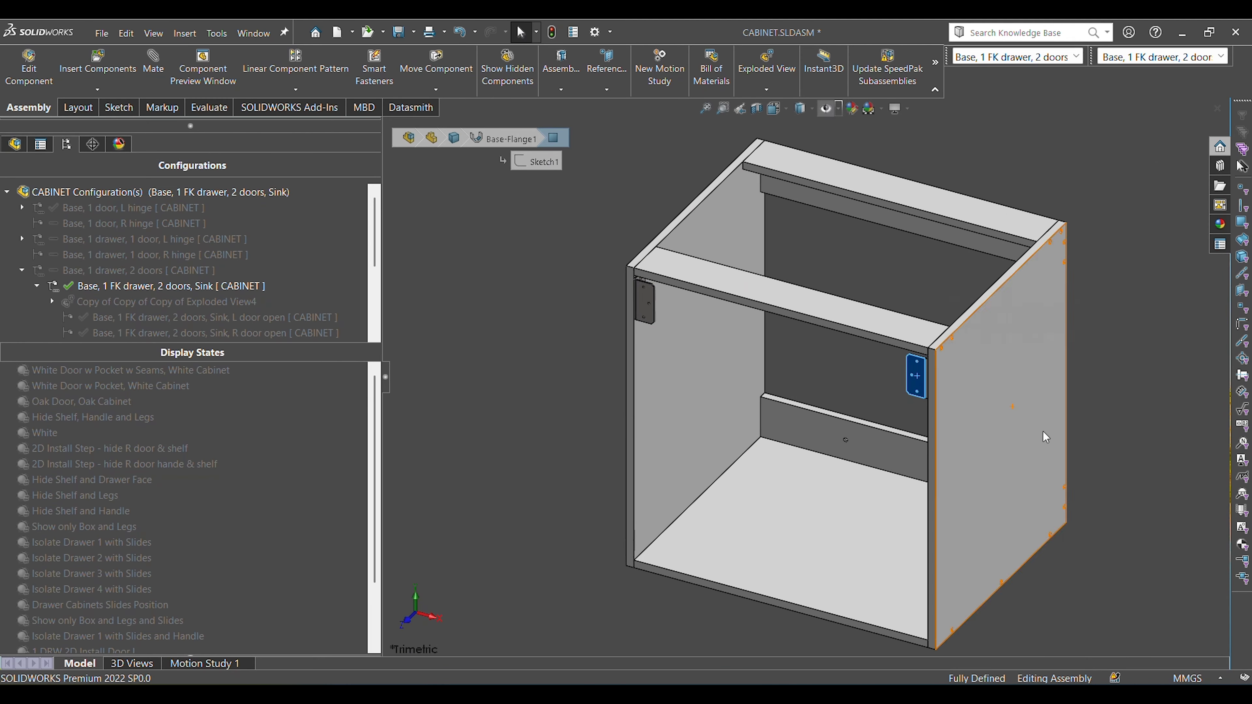
{"action": "left_click", "coordinate": [1133, 501]}
Measure the distance between the right L bracket's front face and the side panel's front edge, and clear the selection.
{"action": "scroll", "coordinate": [894, 390], "scroll_direction": "down", "scroll_amount": 3}
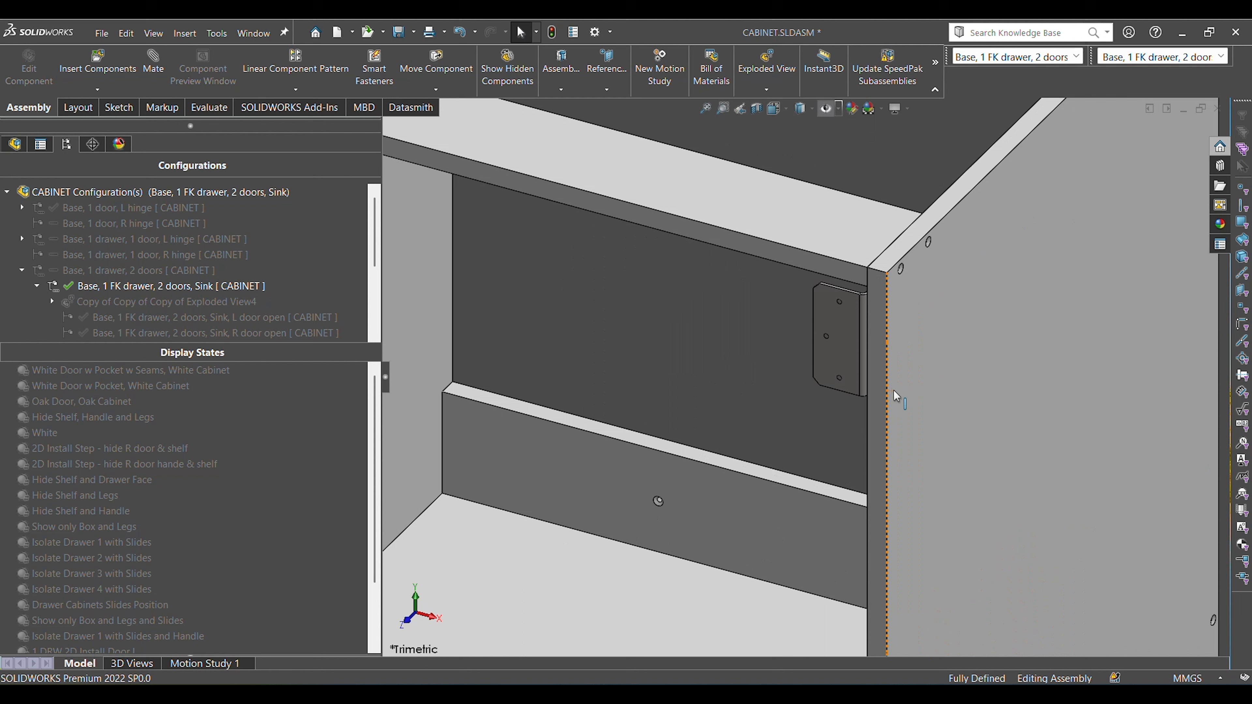
{"action": "left_click", "coordinate": [840, 316]}
{"action": "left_click", "coordinate": [879, 333], "text": "ctrl"}
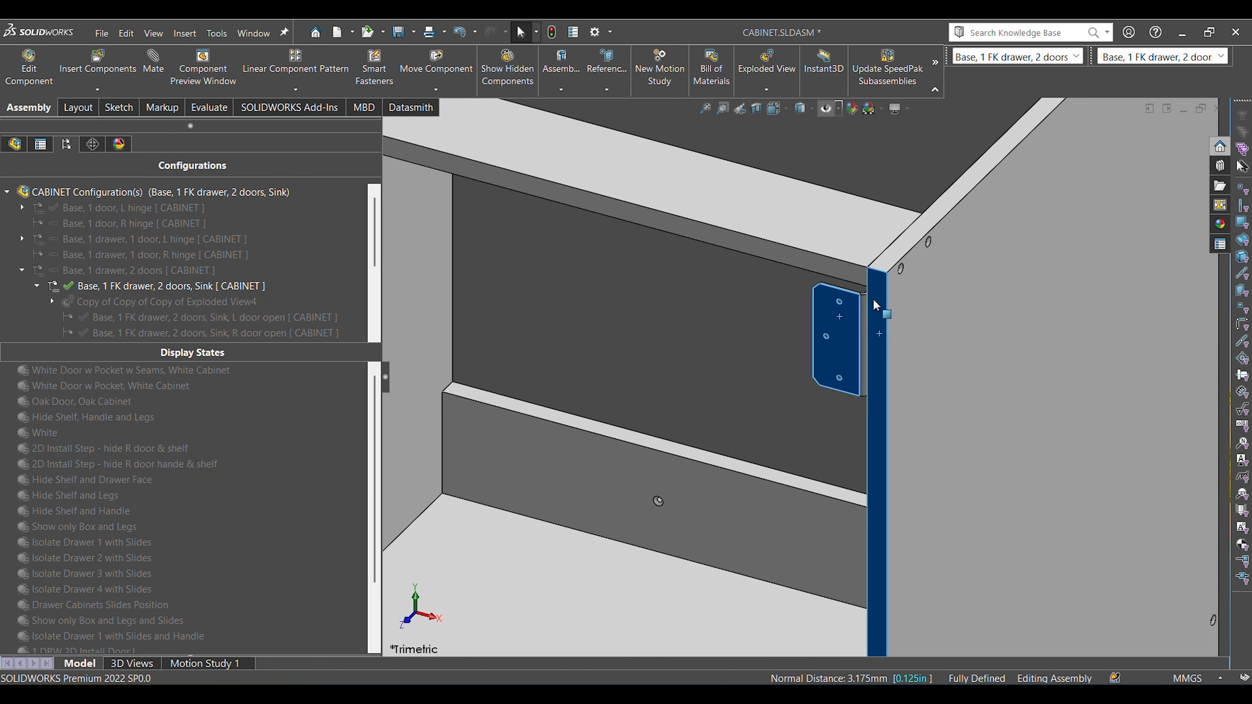
{"action": "key", "text": "Escape"}
{"action": "scroll", "coordinate": [726, 378], "scroll_direction": "up", "scroll_amount": 5}
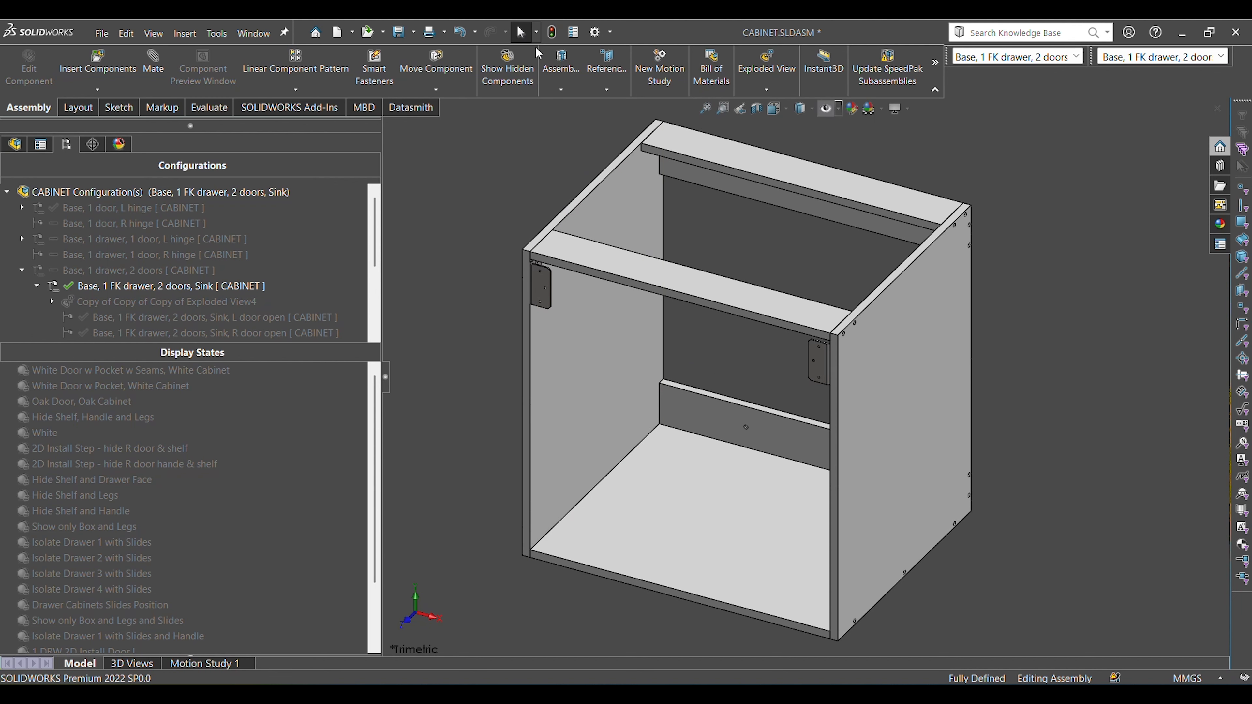
Activate the display state "Base, 1 FK drawer, 2 doors, Sink, Step 1 Bracket Install 3", select the false drawer front's face, and clear the selection.
{"action": "scroll", "coordinate": [271, 526], "scroll_direction": "down", "scroll_amount": 2}
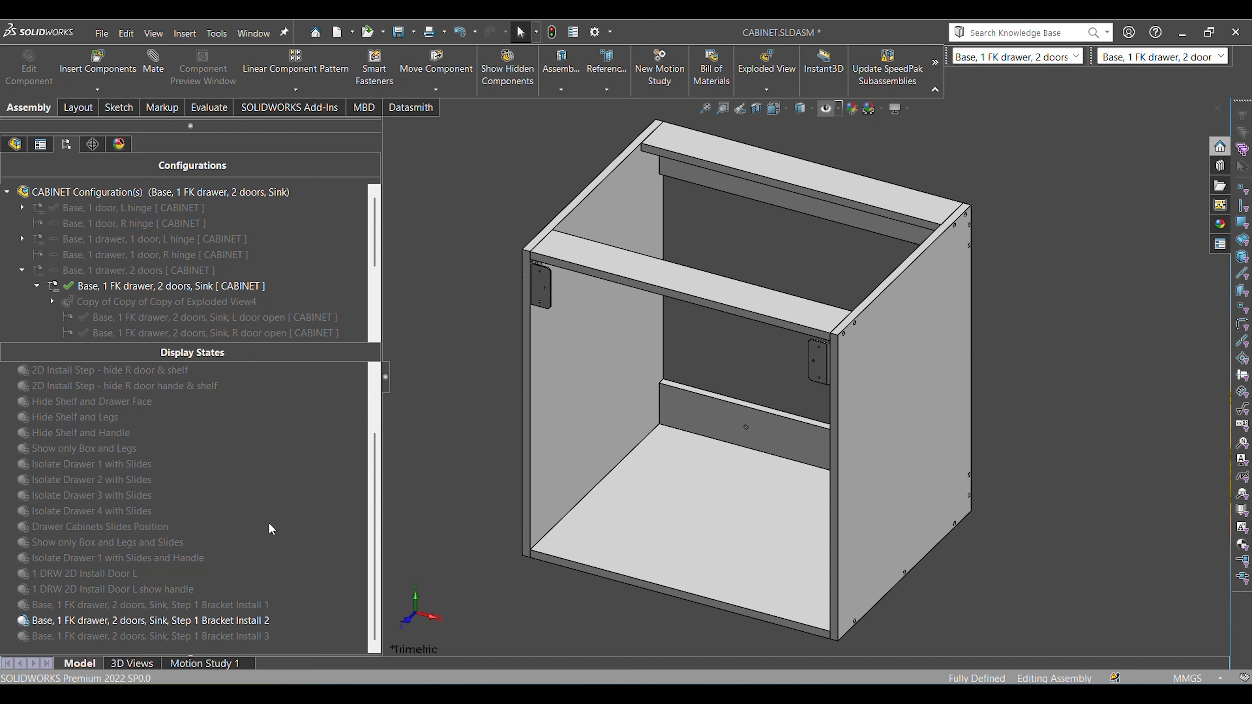
{"action": "double_click", "coordinate": [242, 636]}
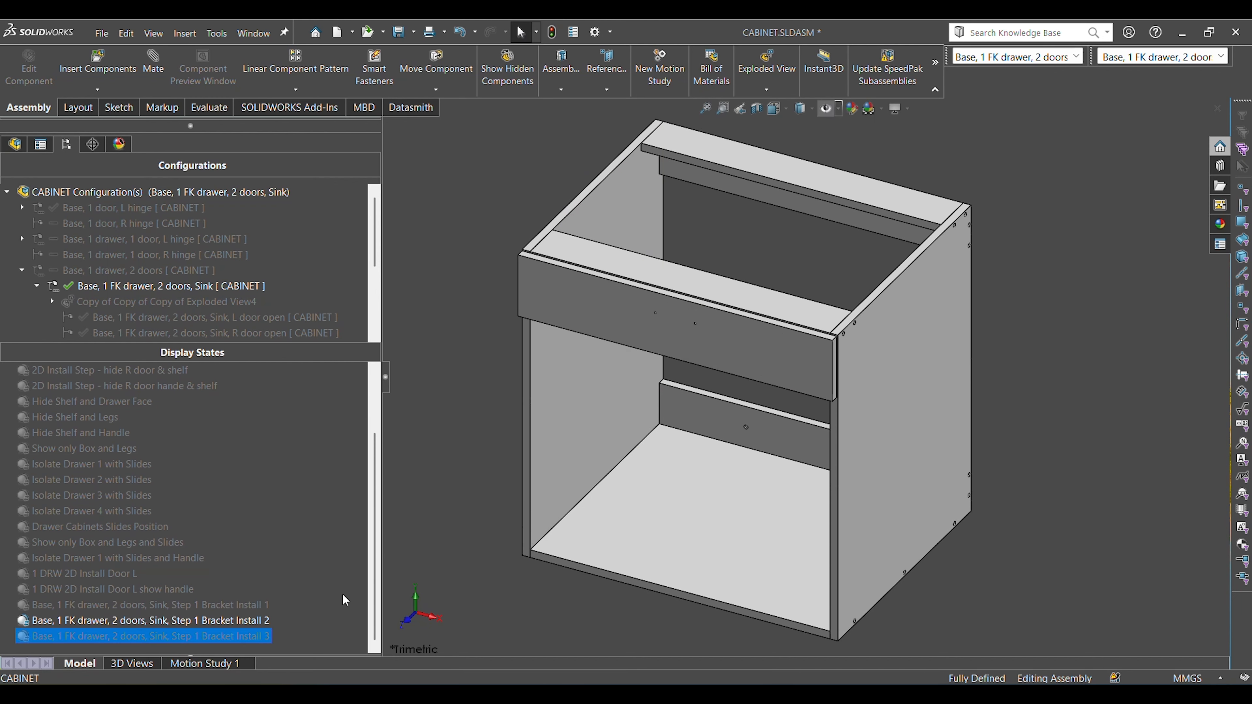
{"action": "left_click", "coordinate": [588, 308]}
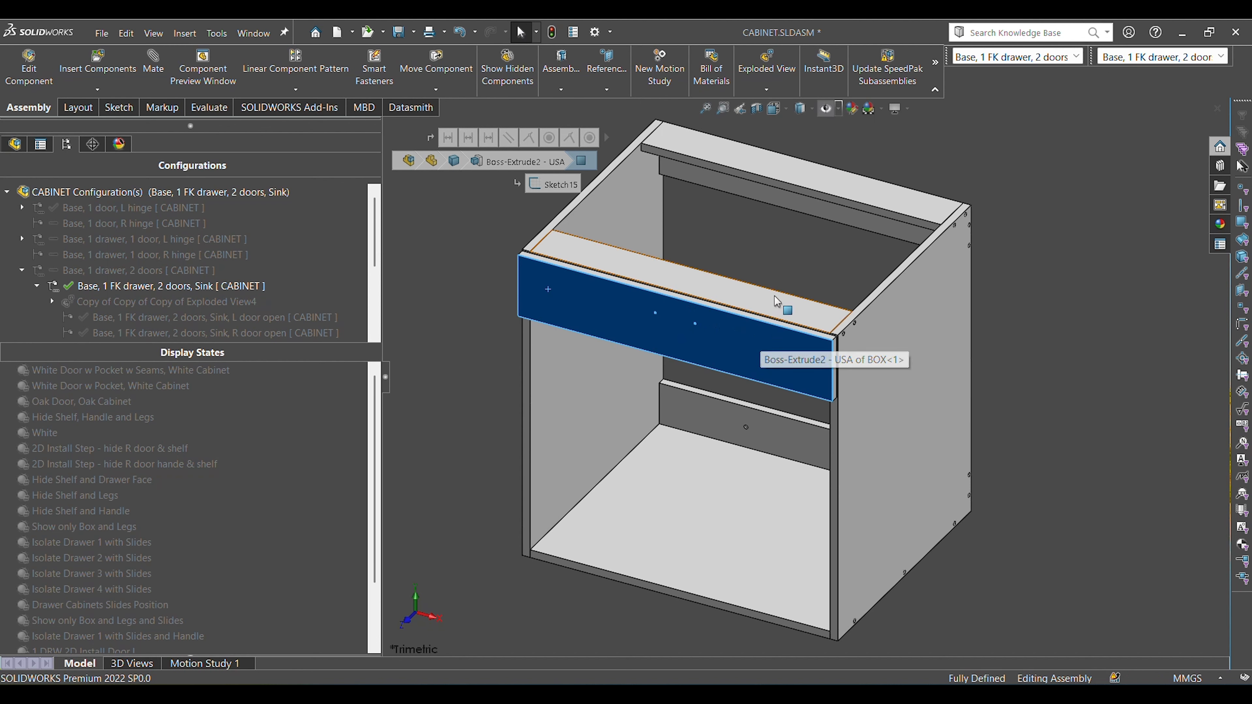
{"action": "left_click", "coordinate": [1091, 409]}
View the false drawer front straight on, select its face and the box's front edge in turn to compare them, and clear the selection.
{"action": "left_click", "coordinate": [802, 363]}
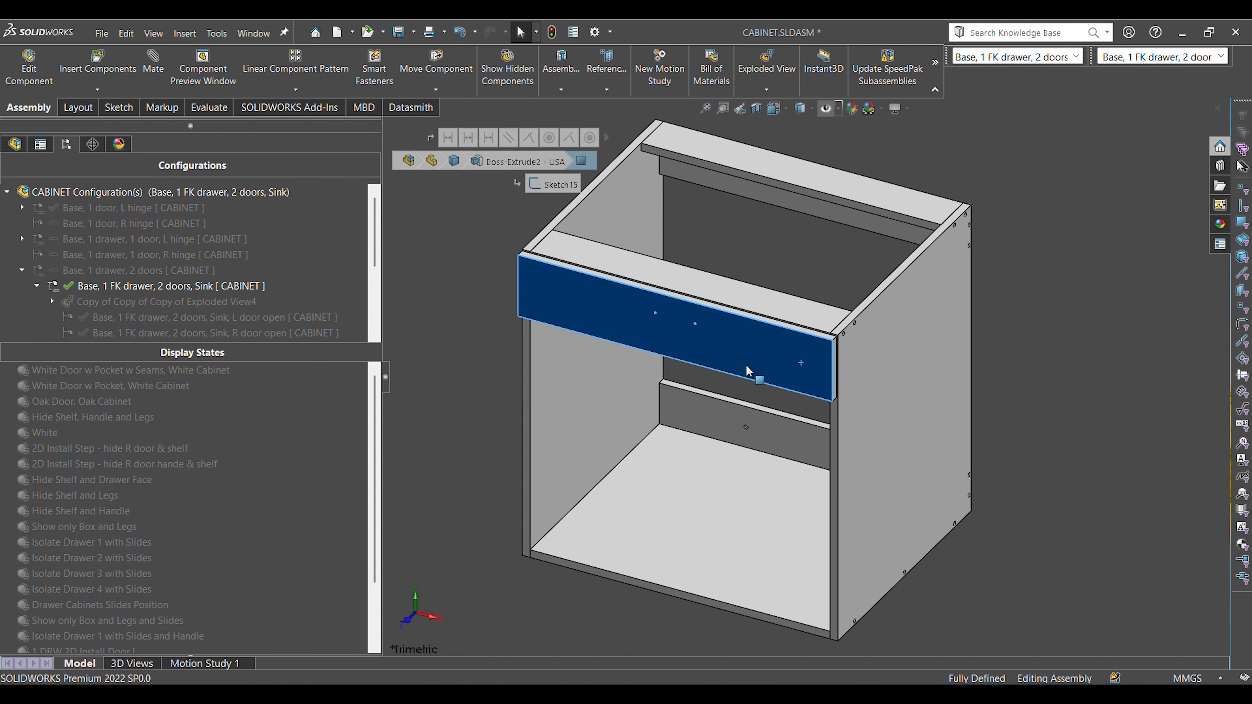
{"action": "key", "text": "ctrl+8"}
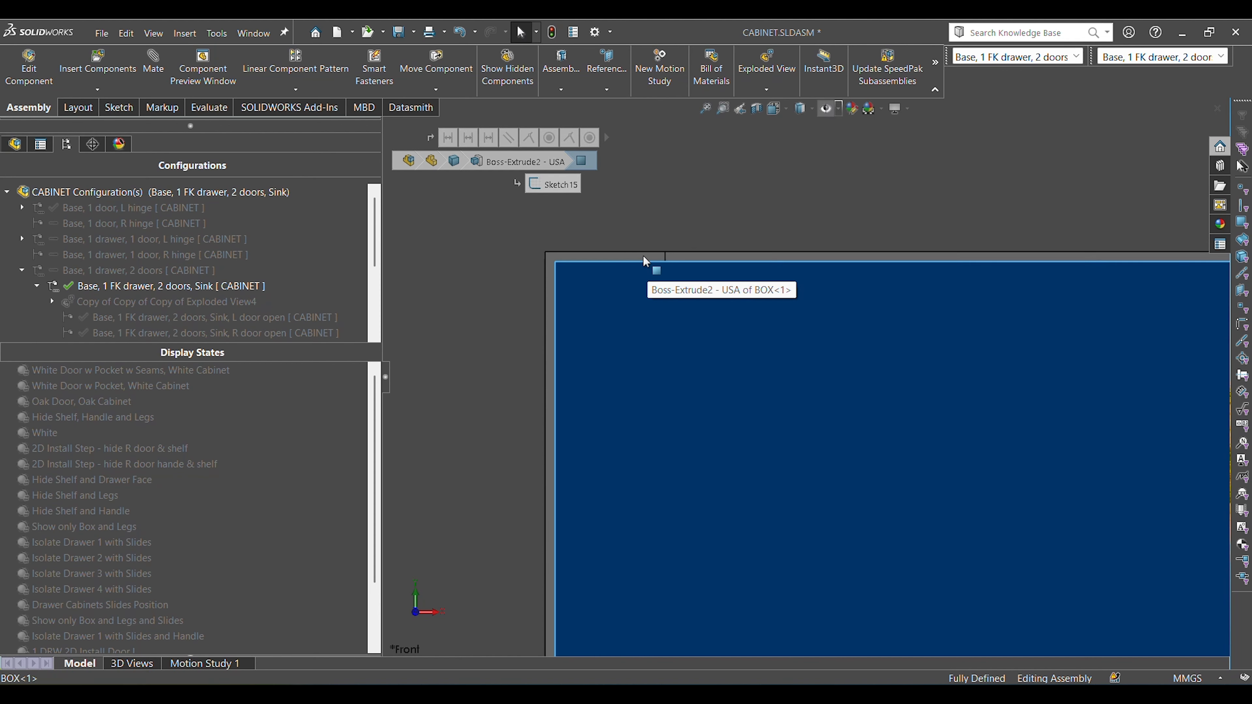
{"action": "left_click", "coordinate": [643, 256]}
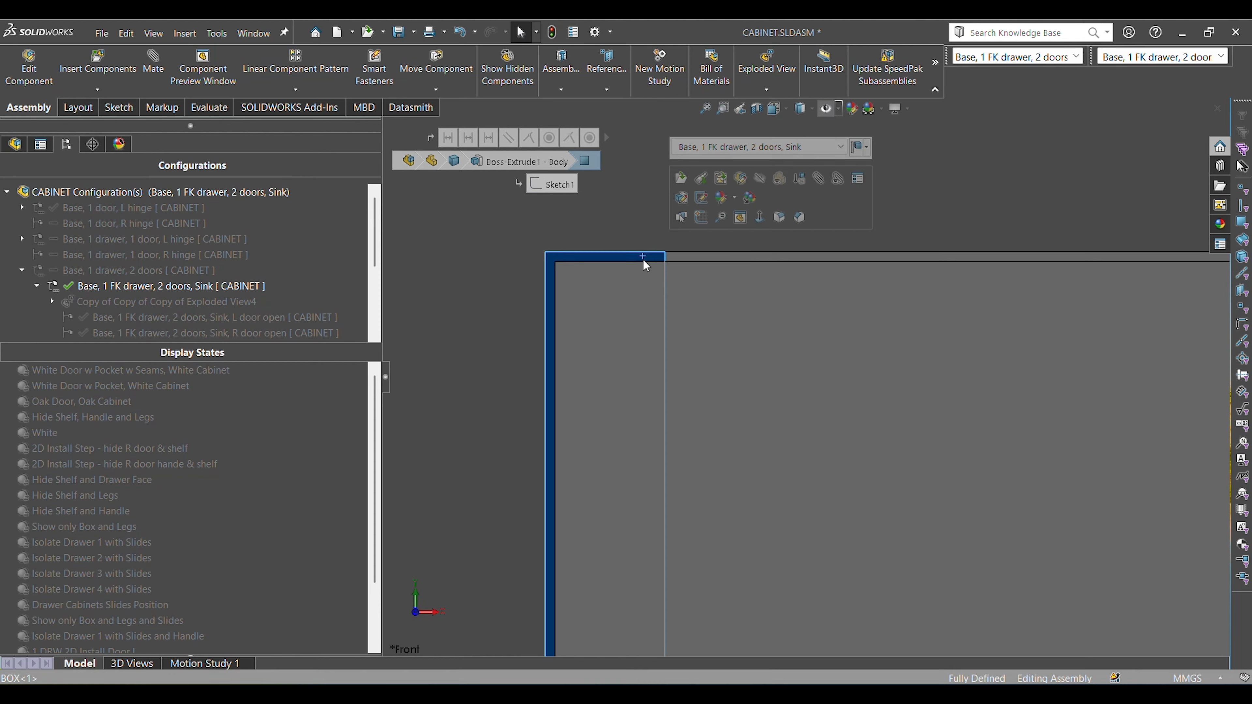
{"action": "left_click", "coordinate": [495, 307]}
Inspect the box with its false drawer front from above, behind and below, focusing on the bracket and rear mounting rail.
{"action": "middle_click_drag", "start_coordinate": [598, 307], "coordinate": [630, 330]}
{"action": "scroll", "coordinate": [643, 315], "scroll_direction": "up", "scroll_amount": 13}
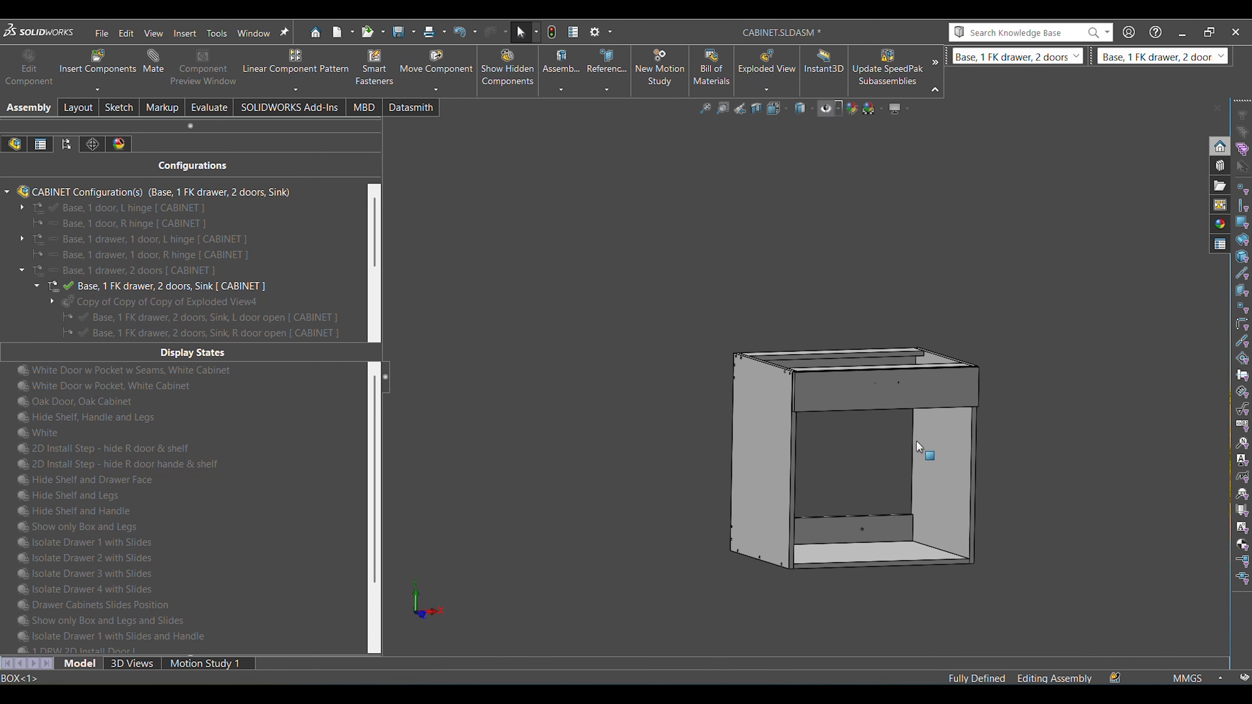
{"action": "middle_click_drag", "start_coordinate": [916, 441], "coordinate": [643, 383]}
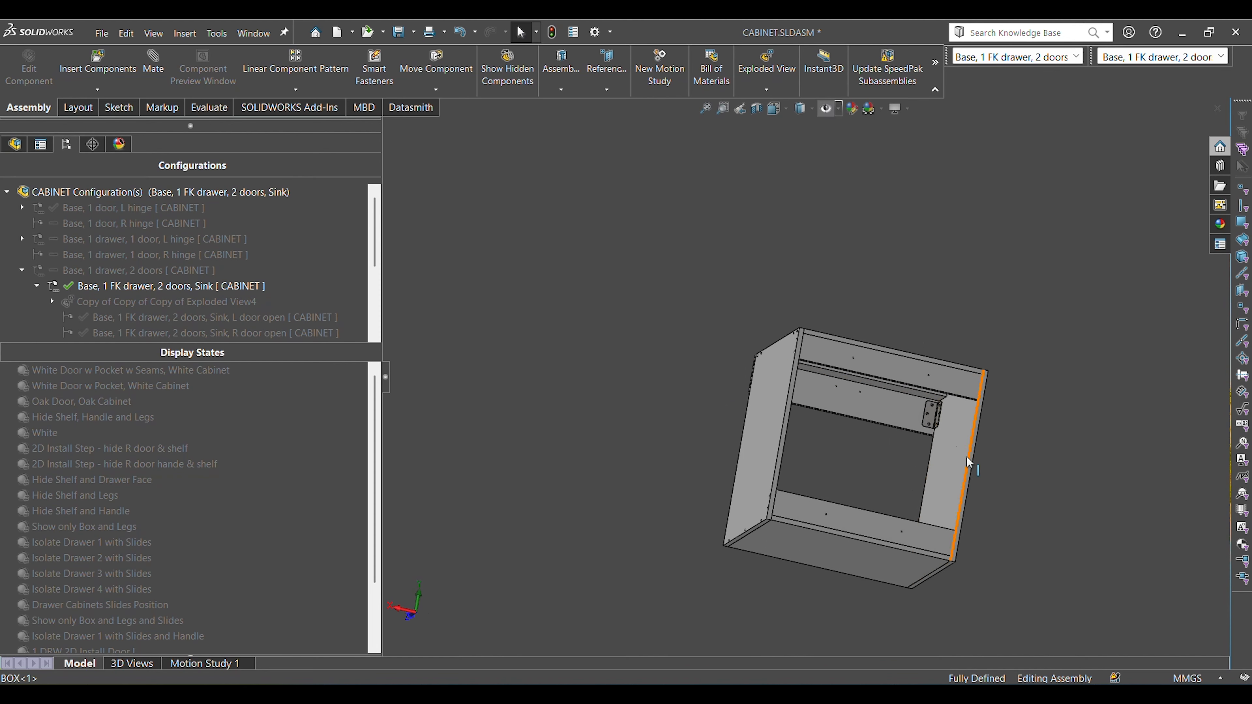
{"action": "scroll", "coordinate": [919, 416], "scroll_direction": "down", "scroll_amount": 6}
{"action": "scroll", "coordinate": [901, 395], "scroll_direction": "up", "scroll_amount": 8}
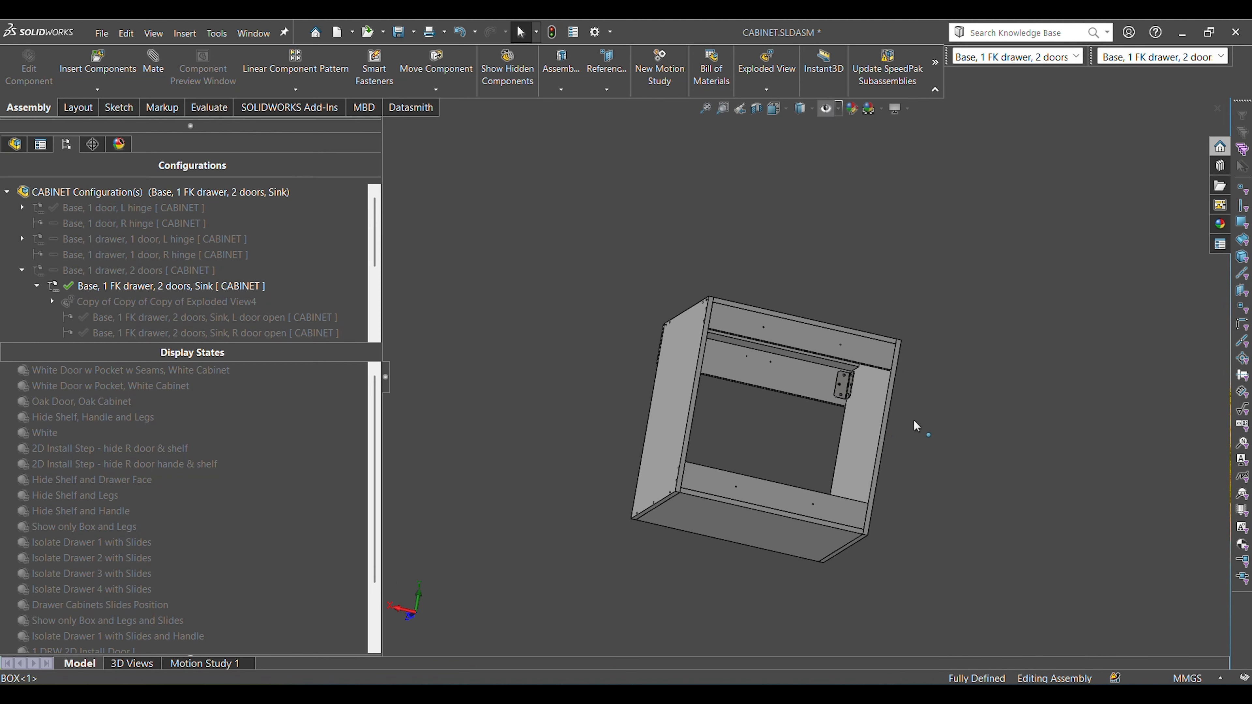
{"action": "middle_click_drag", "start_coordinate": [913, 418], "coordinate": [685, 512]}
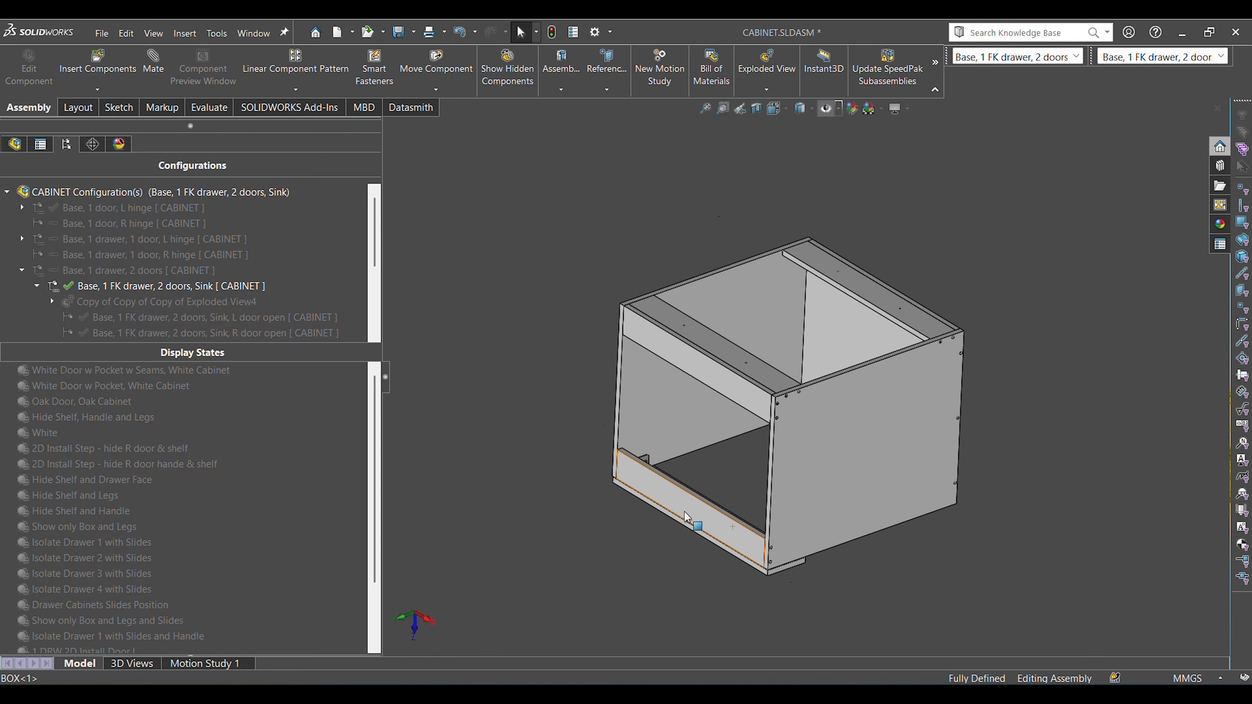
{"action": "scroll", "coordinate": [675, 468], "scroll_direction": "down", "scroll_amount": 6}
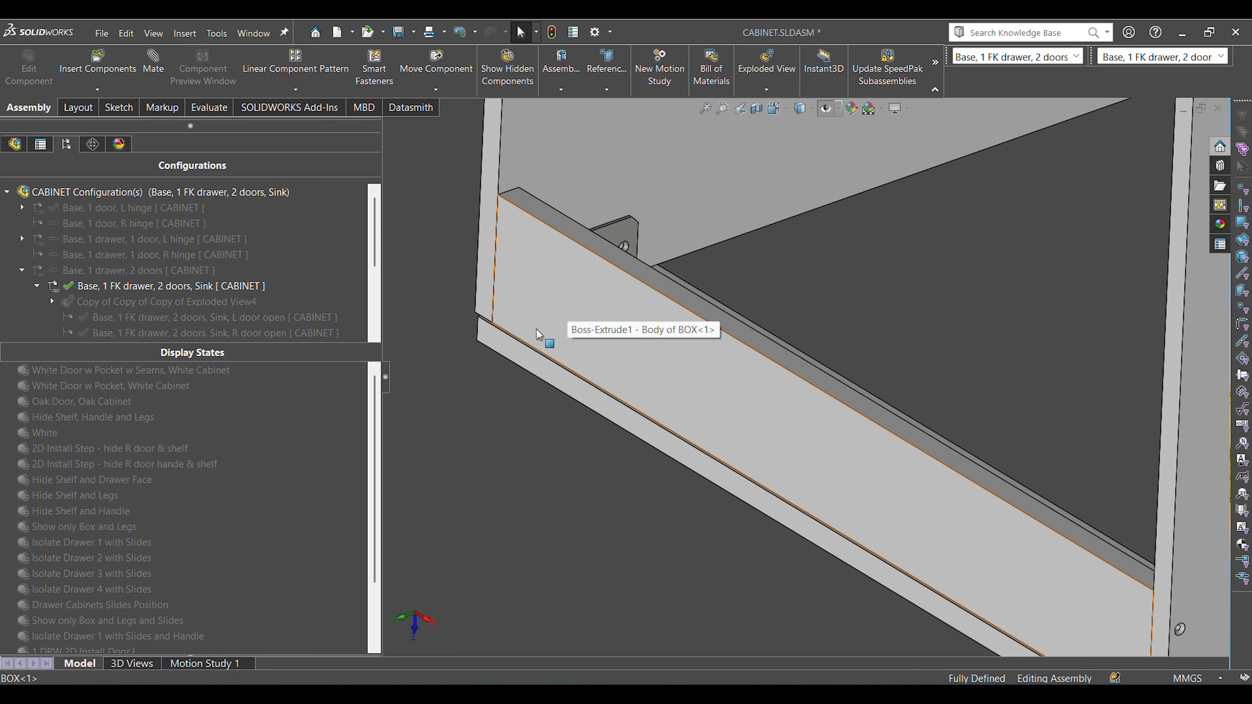
{"action": "scroll", "coordinate": [1076, 483], "scroll_direction": "up", "scroll_amount": 2}
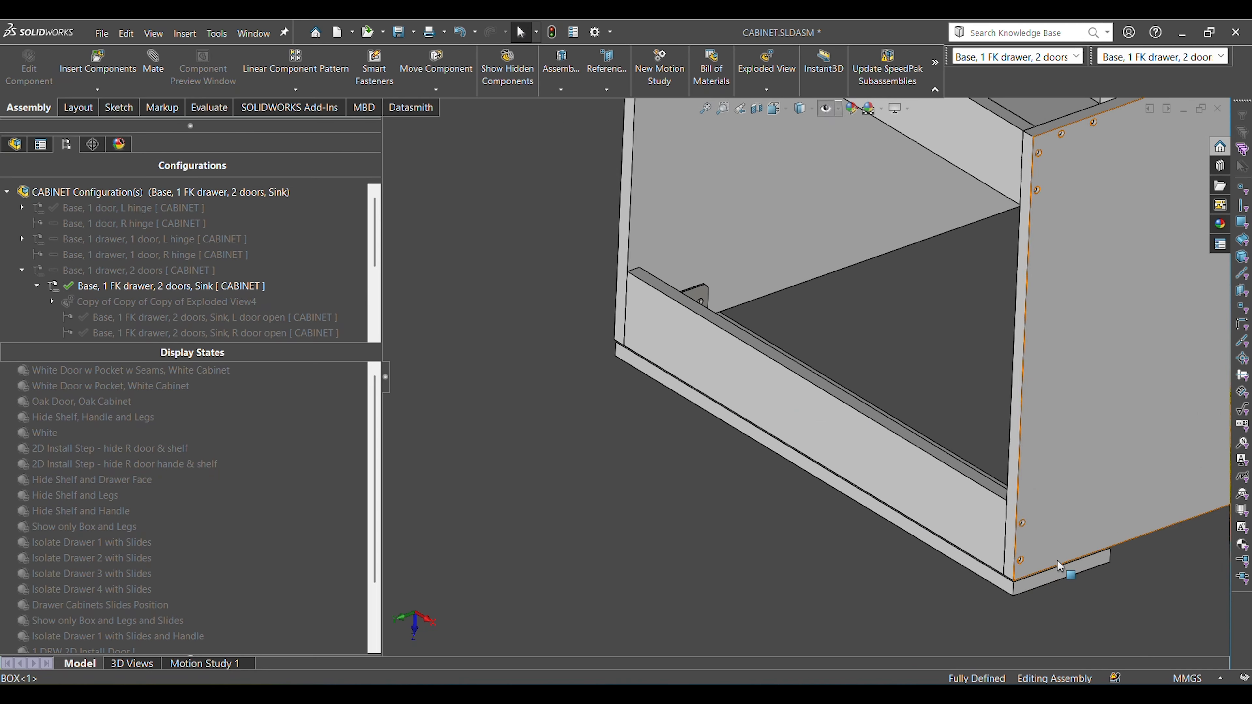
Select the false drawer front's side edge face and its long edge face in turn near the box corner, and clear the selection.
{"action": "scroll", "coordinate": [1058, 560], "scroll_direction": "down", "scroll_amount": 4}
{"action": "left_click", "coordinate": [1012, 529]}
{"action": "left_click", "coordinate": [985, 500], "text": "ctrl"}
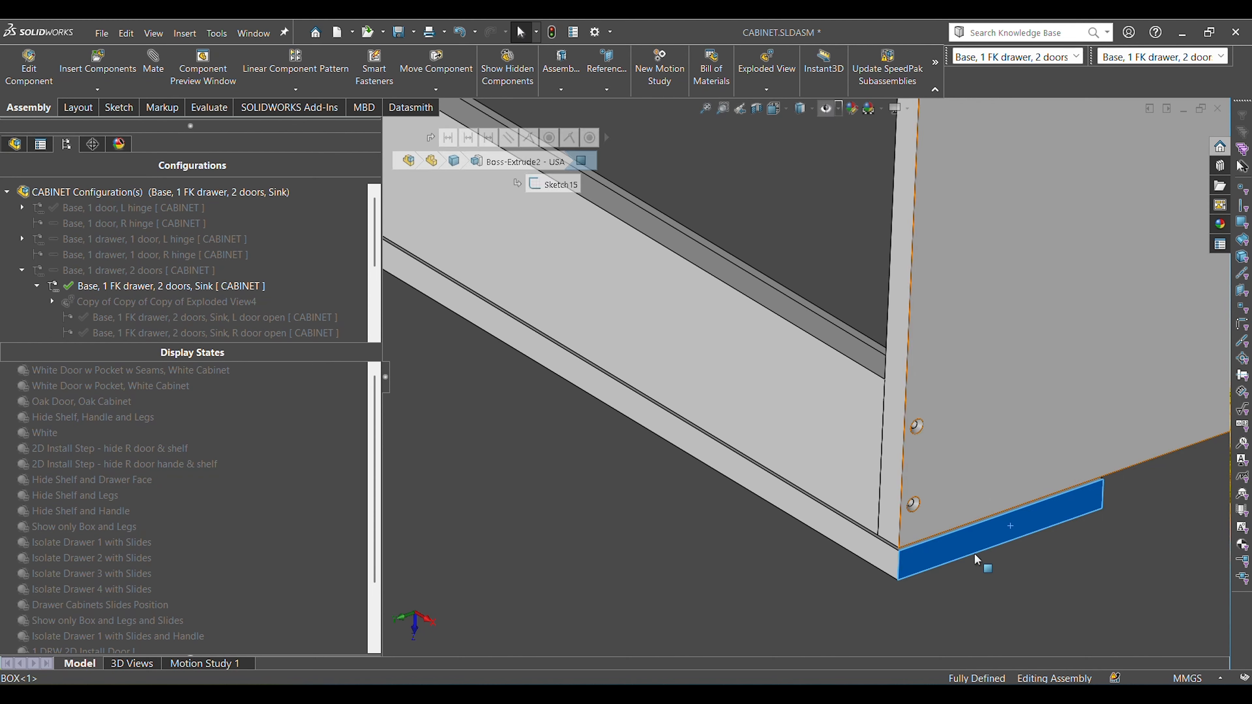
{"action": "left_click", "coordinate": [1011, 587]}
{"action": "left_click", "coordinate": [876, 552]}
{"action": "left_click", "coordinate": [832, 493], "text": "ctrl"}
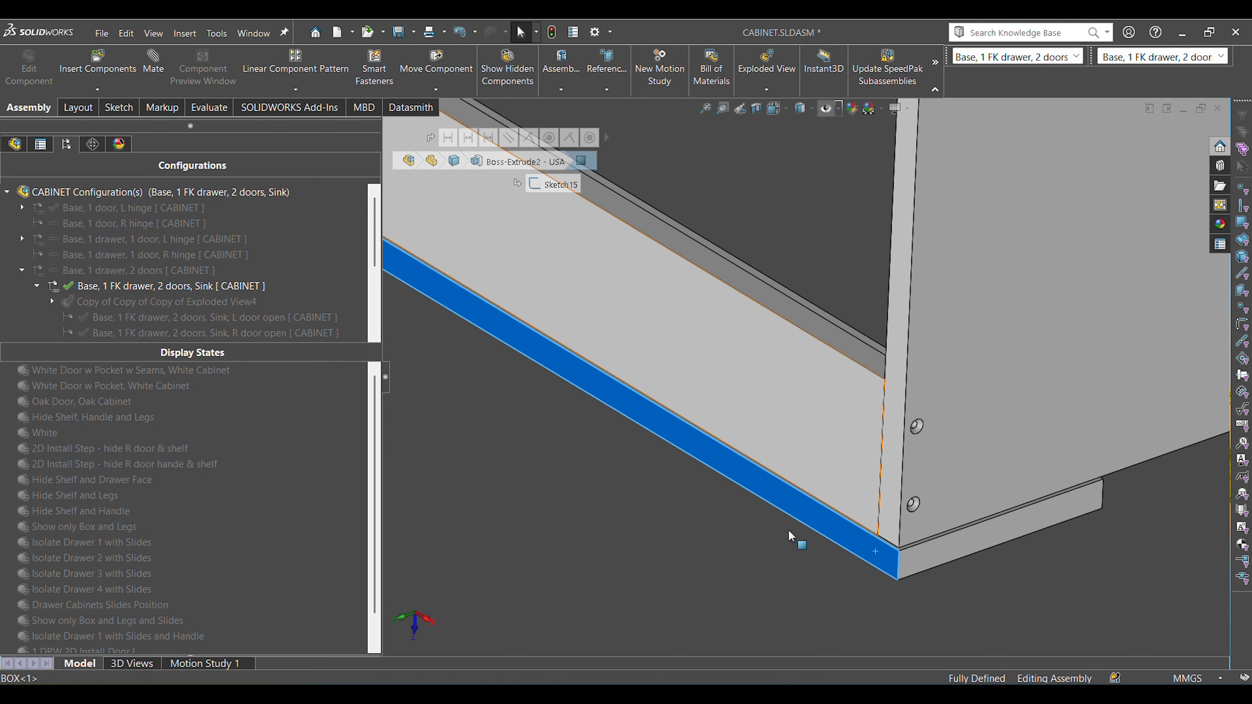
{"action": "left_click", "coordinate": [788, 530]}
Inspect the corner bracket and rails behind the false drawer front, and return to the trimetric view.
{"action": "scroll", "coordinate": [664, 487], "scroll_direction": "up", "scroll_amount": 8}
{"action": "scroll", "coordinate": [671, 340], "scroll_direction": "down", "scroll_amount": 6}
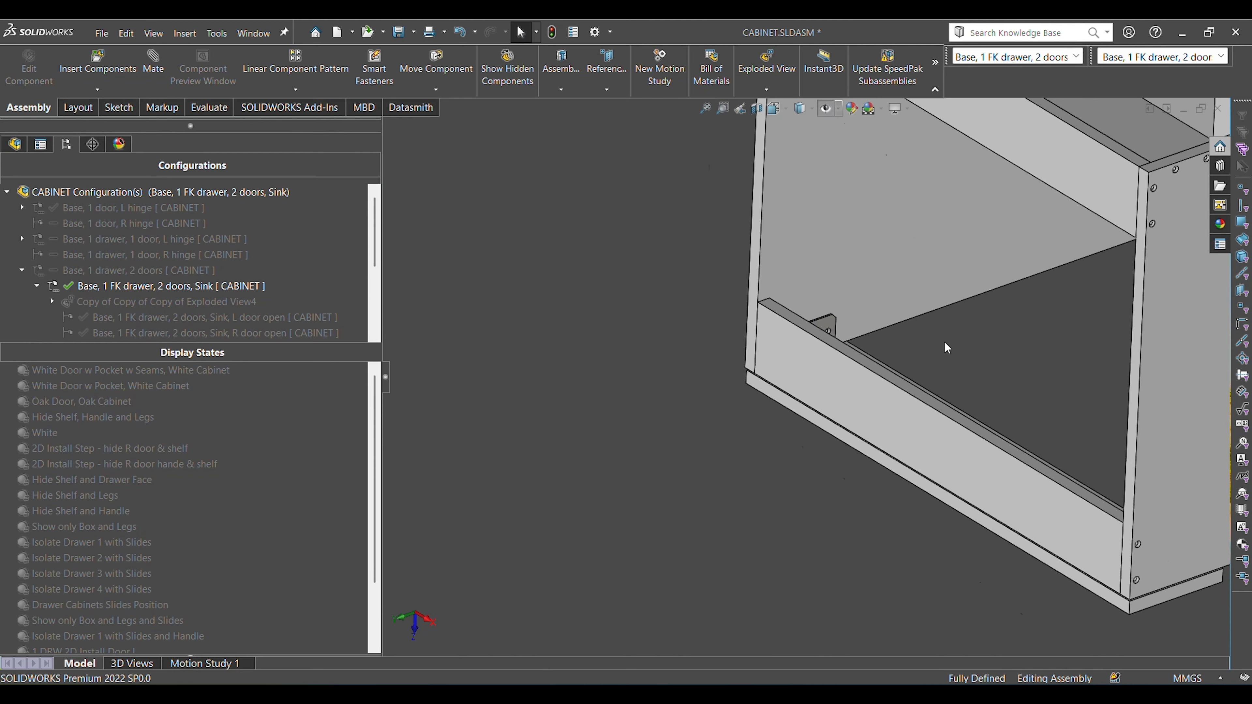
{"action": "middle_click_drag", "start_coordinate": [944, 341], "coordinate": [926, 414]}
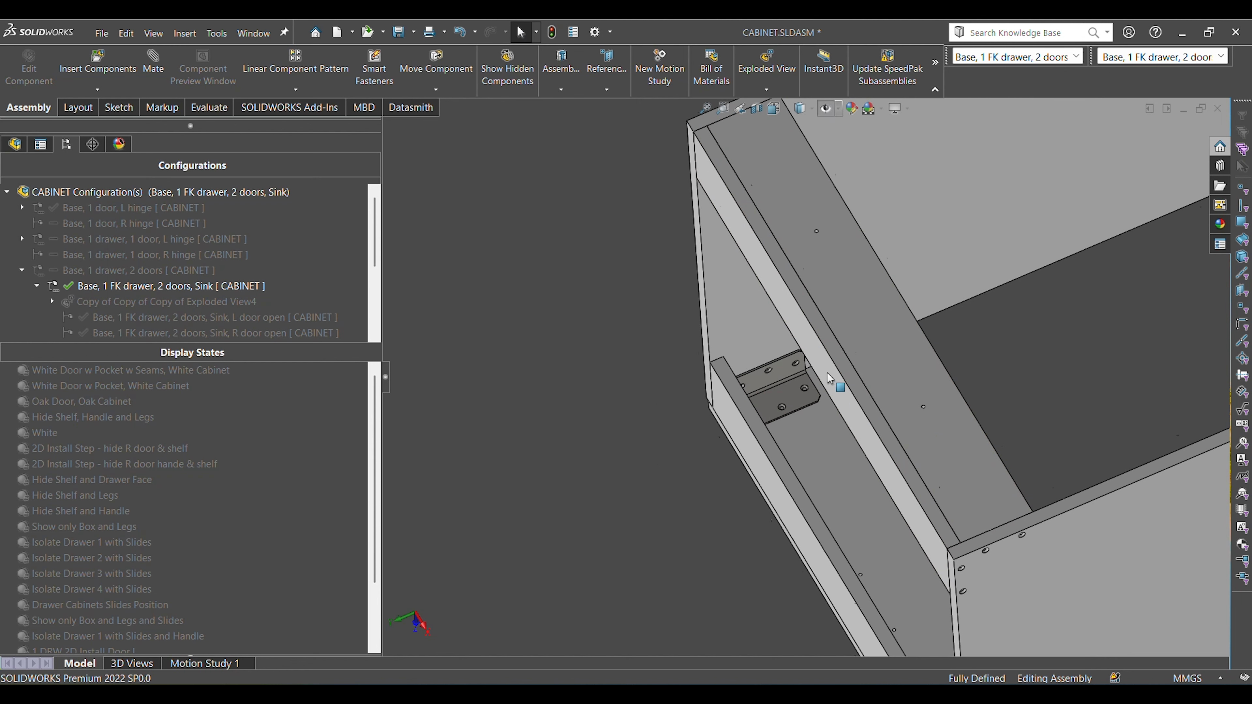
{"action": "key", "text": "ctrl+7"}
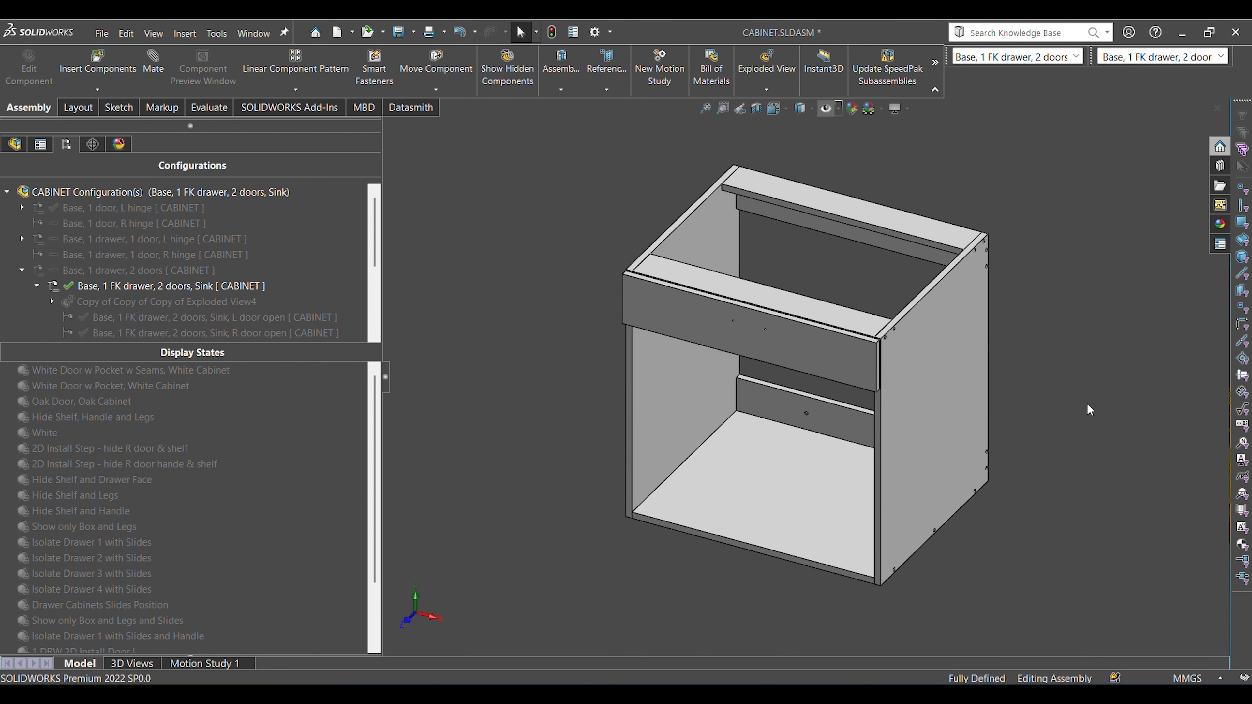
View the cabinet from the front, activate the display state "Show only Box and Legs", and fit the model to the view.
{"action": "key", "text": "ctrl+1"}
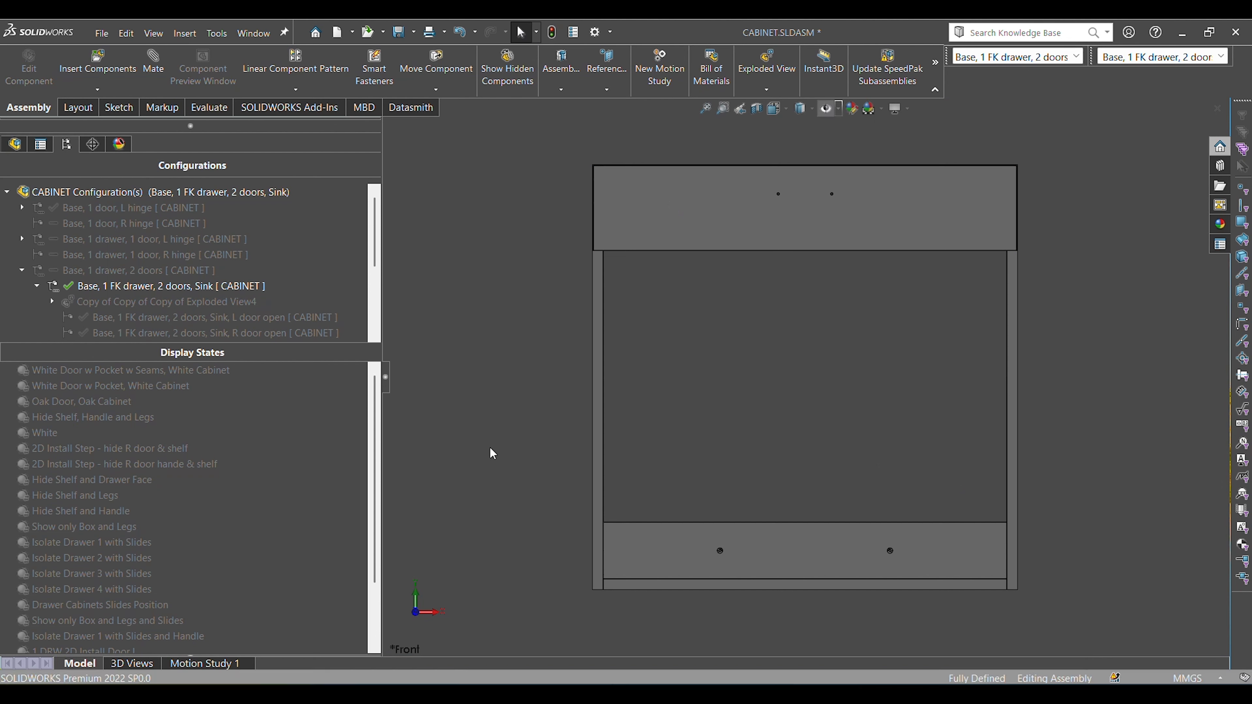
{"action": "double_click", "coordinate": [84, 527]}
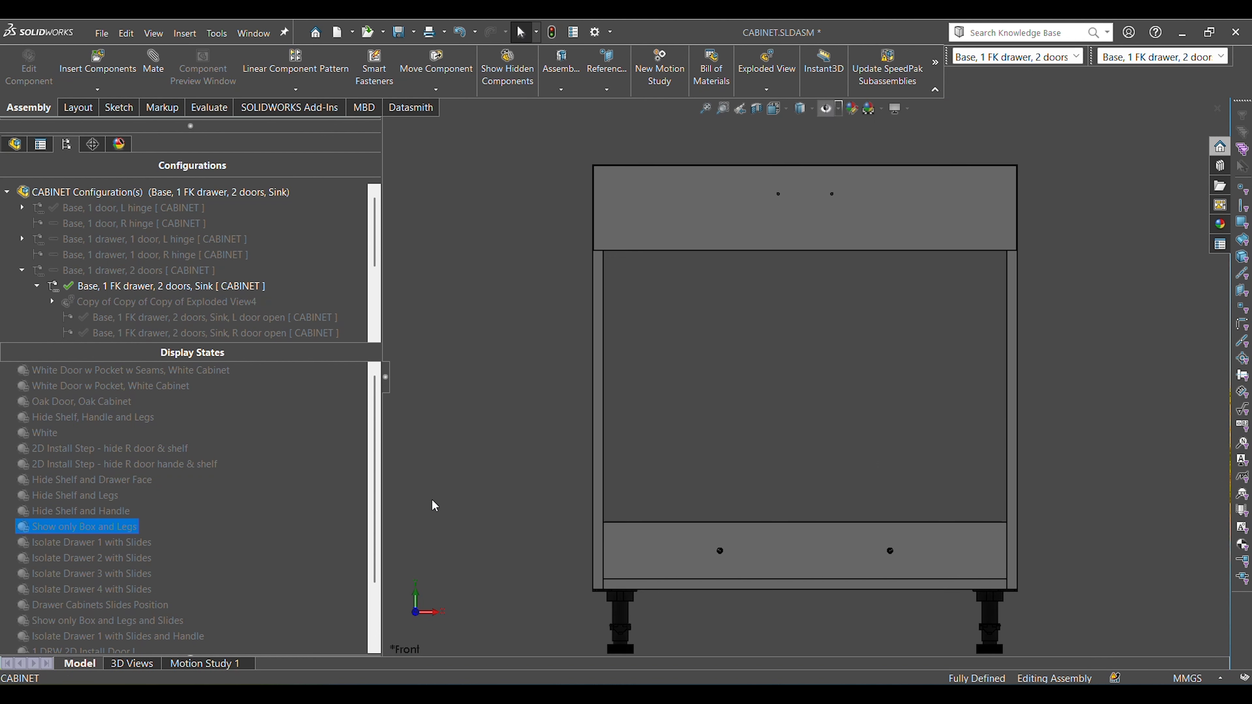
{"action": "left_click", "coordinate": [789, 430]}
{"action": "key", "text": "f"}
Examine the adjustable plastic legs from the cabinet's underside, focusing on the base of one front leg.
{"action": "middle_click_drag", "start_coordinate": [851, 533], "coordinate": [855, 374]}
{"action": "scroll", "coordinate": [787, 475], "scroll_direction": "down", "scroll_amount": 5}
{"action": "middle_click_drag", "start_coordinate": [784, 469], "coordinate": [938, 527]}
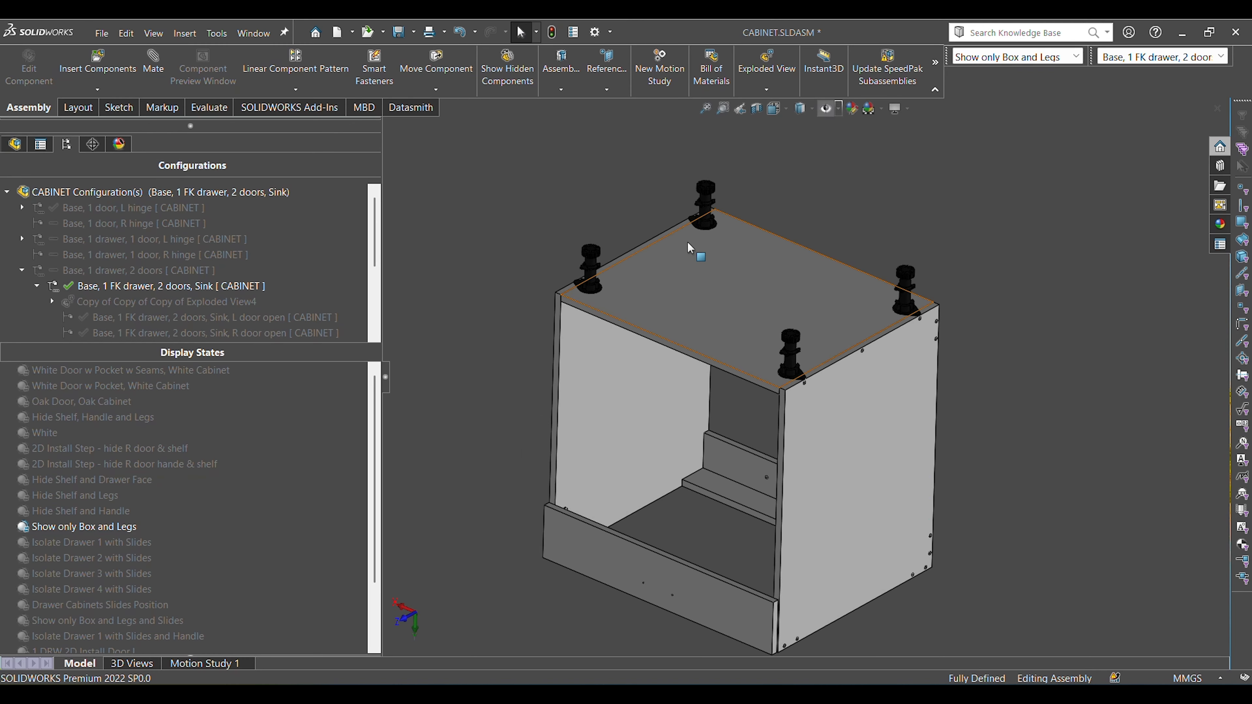
{"action": "scroll", "coordinate": [690, 242], "scroll_direction": "down", "scroll_amount": 5}
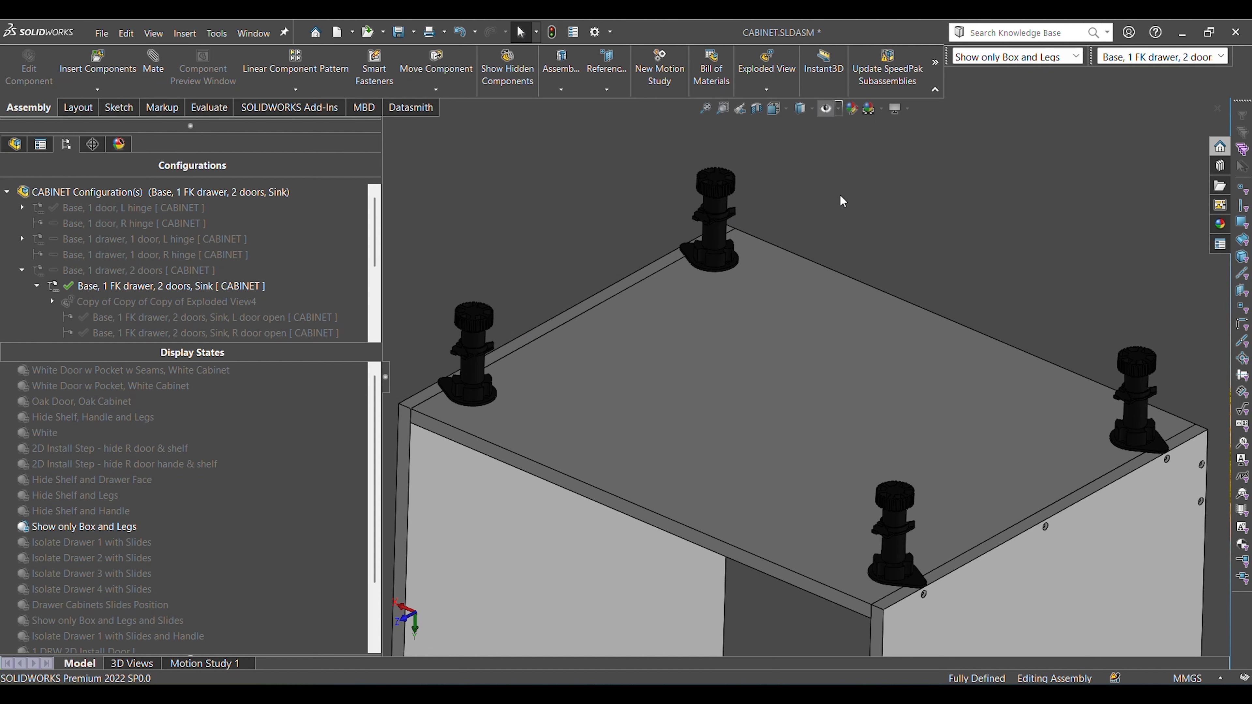
{"action": "scroll", "coordinate": [475, 414], "scroll_direction": "down", "scroll_amount": 8}
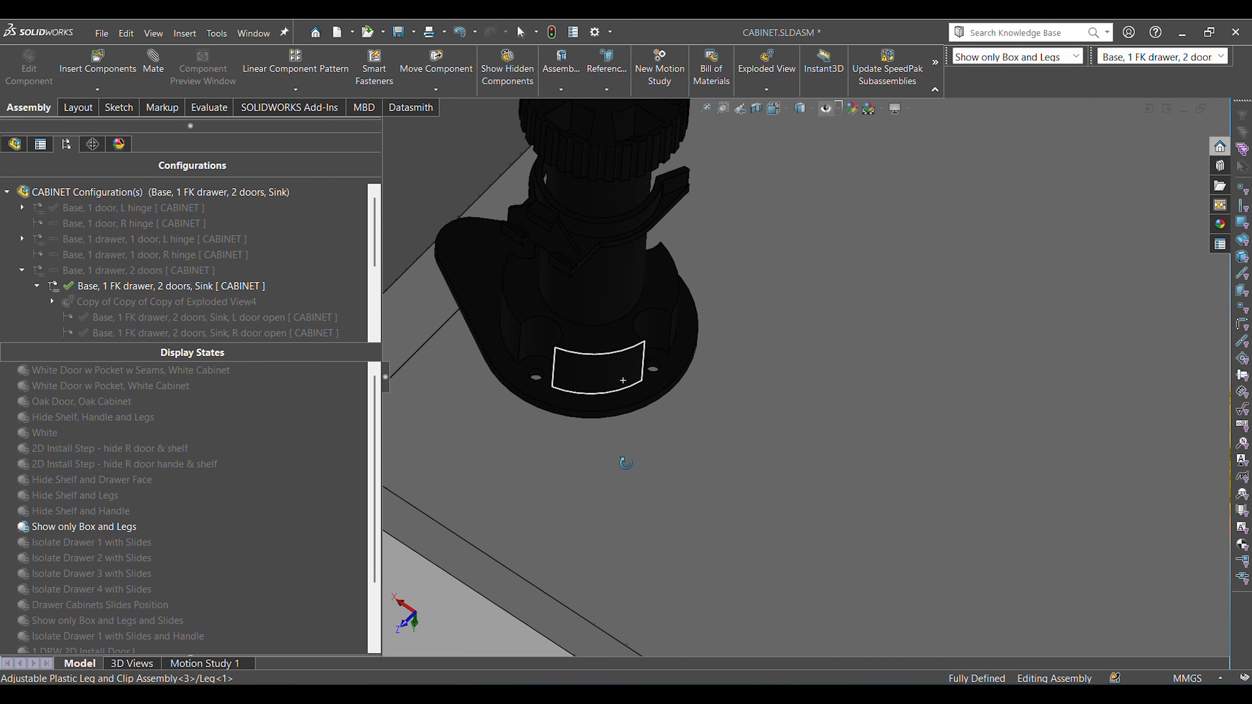
{"action": "middle_click_drag", "start_coordinate": [626, 463], "coordinate": [625, 468]}
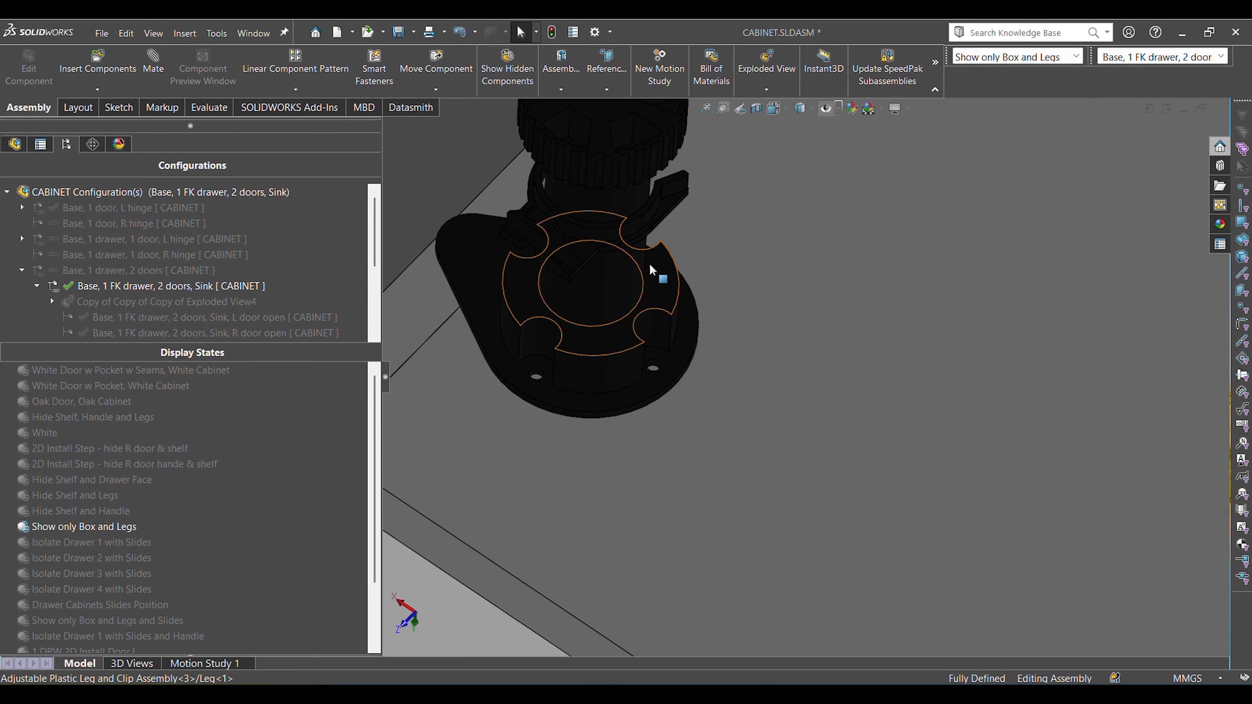
{"action": "mouse_move", "coordinate": [617, 365]}
{"action": "middle_mouse_down"}
{"action": "mouse_move", "coordinate": [626, 475]}
{"action": "mouse_move", "coordinate": [609, 495]}
{"action": "mouse_move", "coordinate": [621, 439]}
{"action": "mouse_move", "coordinate": [612, 340]}
{"action": "middle_mouse_up"}
{"action": "scroll", "coordinate": [612, 340], "scroll_direction": "up", "scroll_amount": 3}
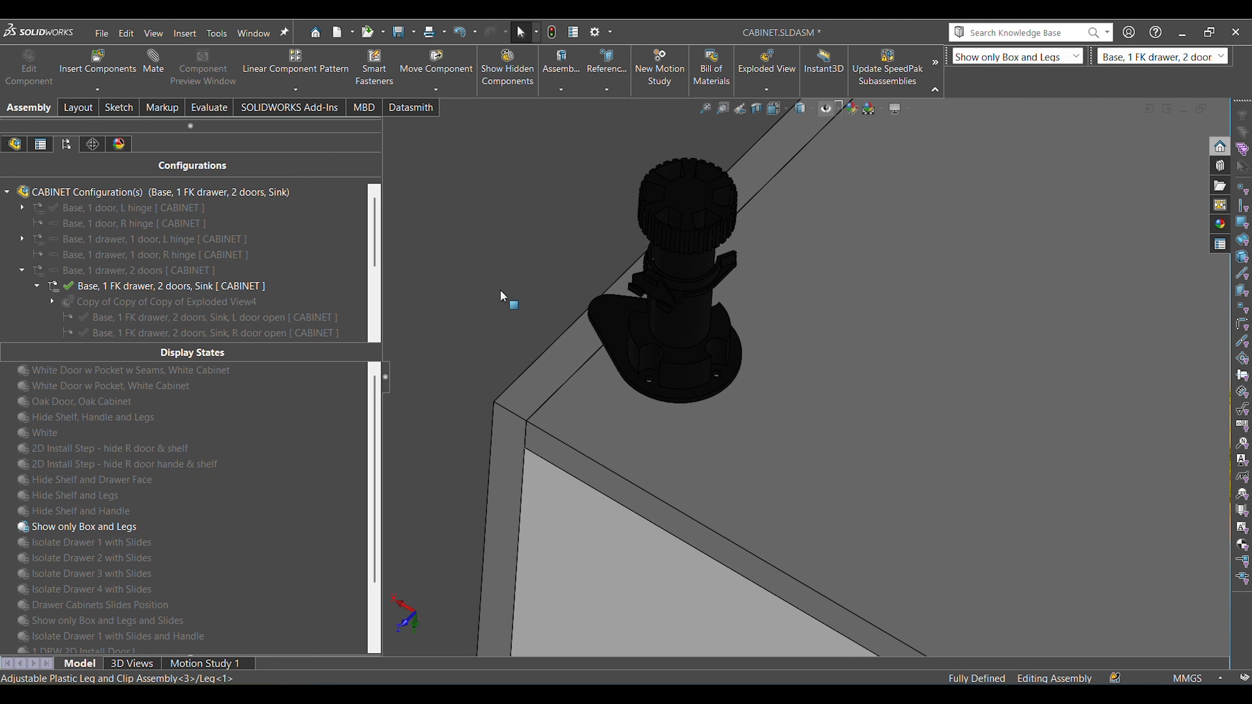
Select the front leg's mounting flange and the side panel's bottom edge in turn to compare them, check the other legs, and clear the selection.
{"action": "scroll", "coordinate": [648, 312], "scroll_direction": "down", "scroll_amount": 2}
{"action": "left_click", "coordinate": [648, 313]}
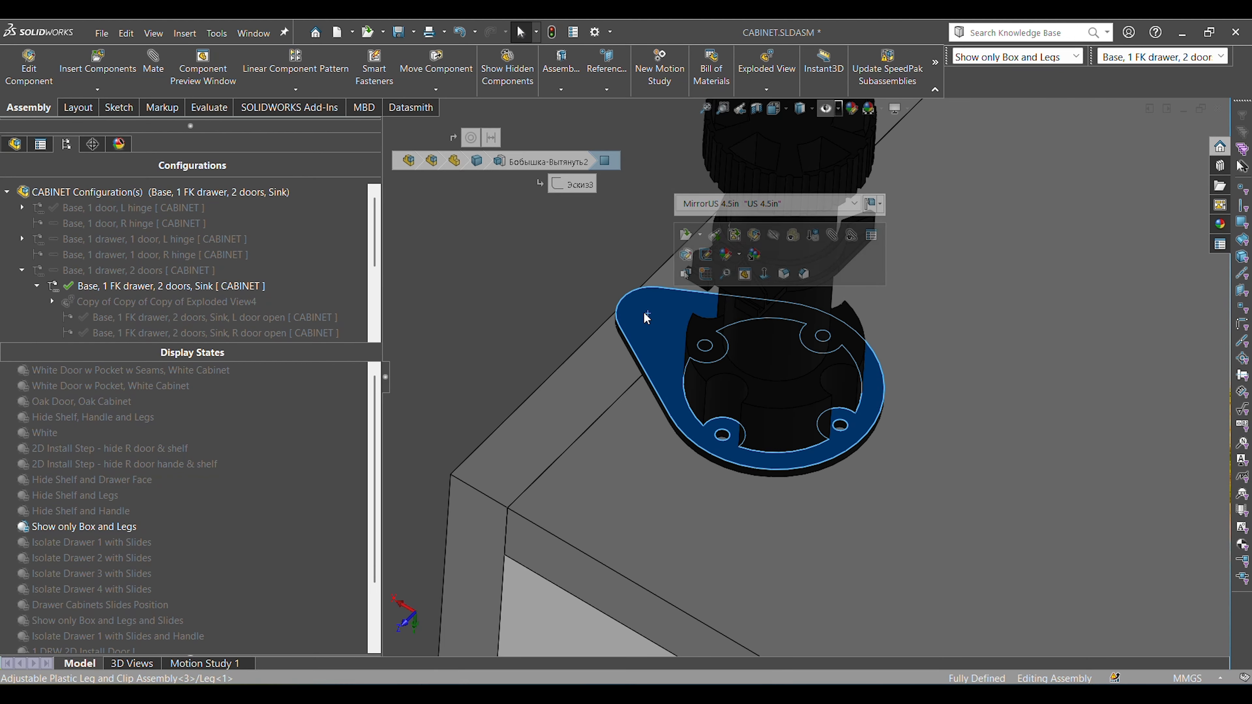
{"action": "left_click", "coordinate": [606, 348]}
{"action": "scroll", "coordinate": [609, 374], "scroll_direction": "up", "scroll_amount": 5}
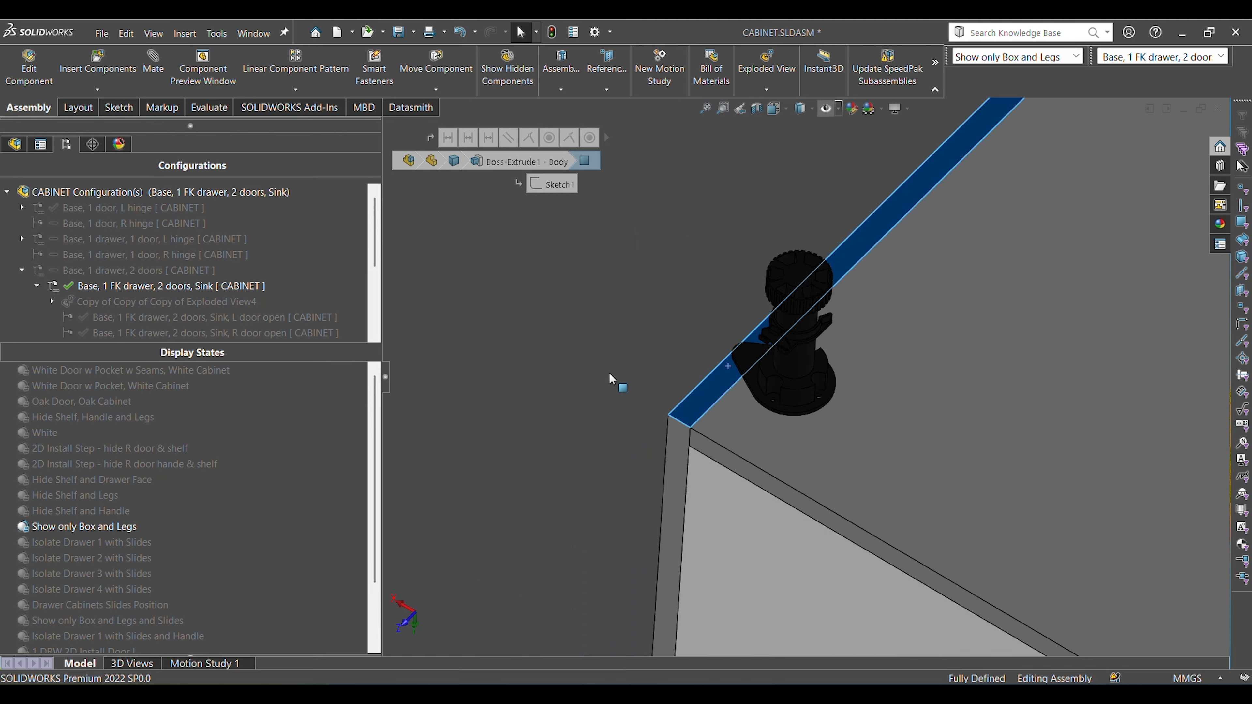
{"action": "scroll", "coordinate": [796, 348], "scroll_direction": "up", "scroll_amount": 4}
{"action": "scroll", "coordinate": [938, 207], "scroll_direction": "down", "scroll_amount": 4}
{"action": "scroll", "coordinate": [958, 215], "scroll_direction": "up", "scroll_amount": 5}
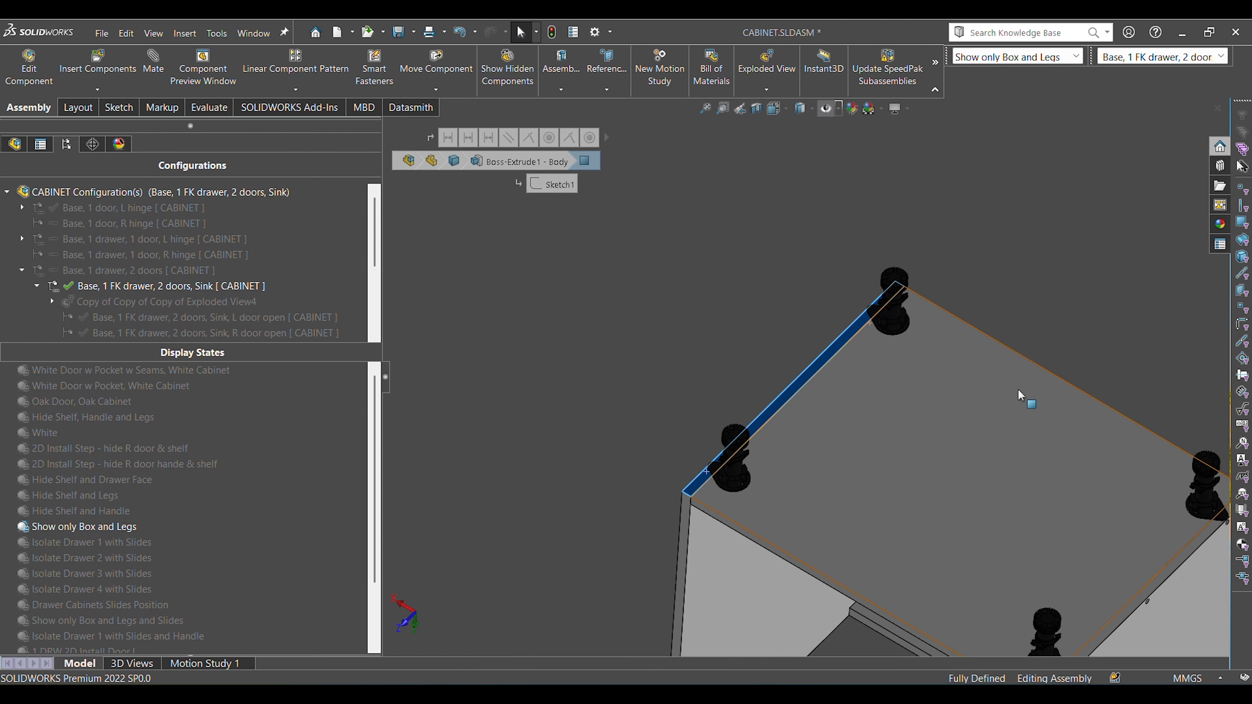
{"action": "scroll", "coordinate": [808, 574], "scroll_direction": "down", "scroll_amount": 5}
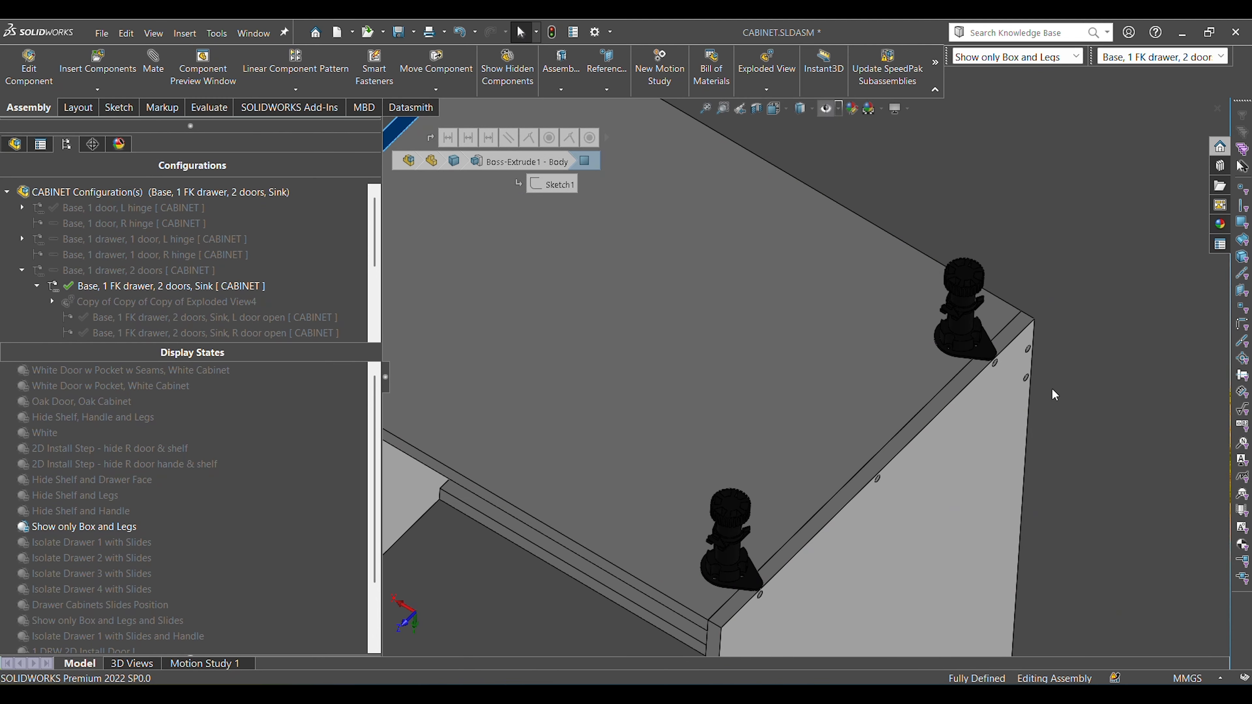
{"action": "left_click", "coordinate": [1096, 338]}
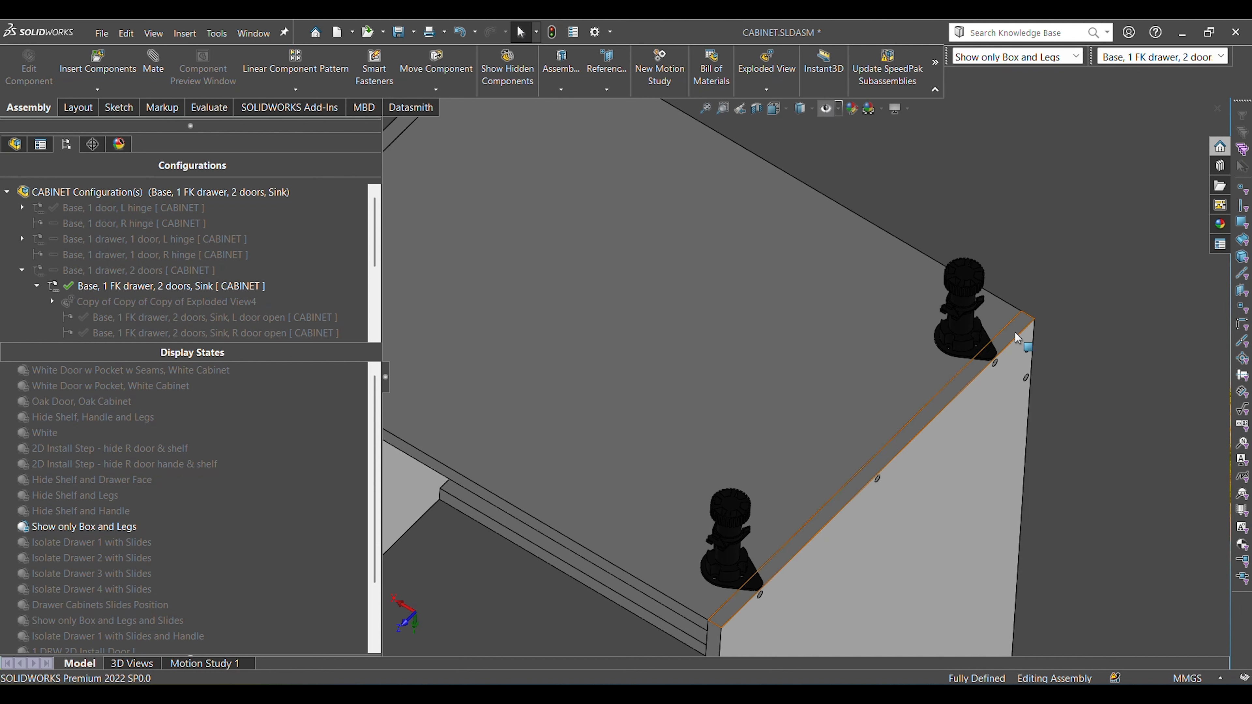
View the front right leg from below, select the bottom panel's front edge face, and clear the selection in the trimetric view.
{"action": "key", "text": "ctrl+7"}
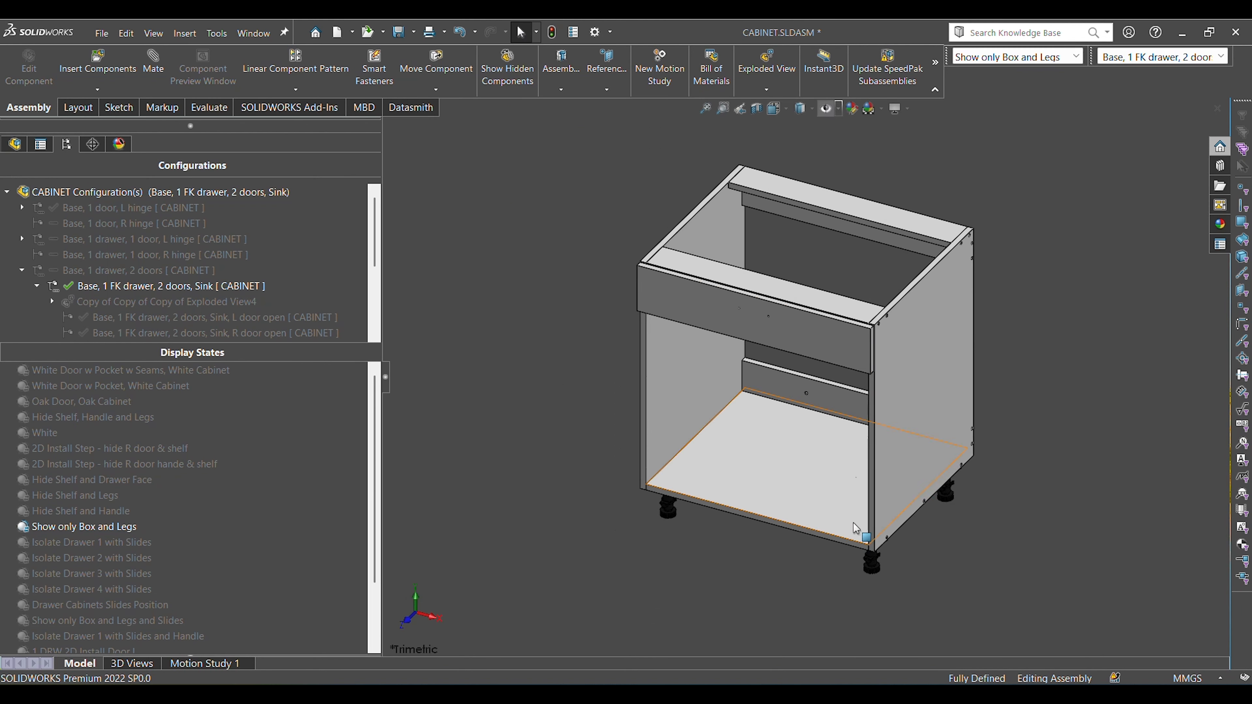
{"action": "scroll", "coordinate": [849, 515], "scroll_direction": "up", "scroll_amount": 3}
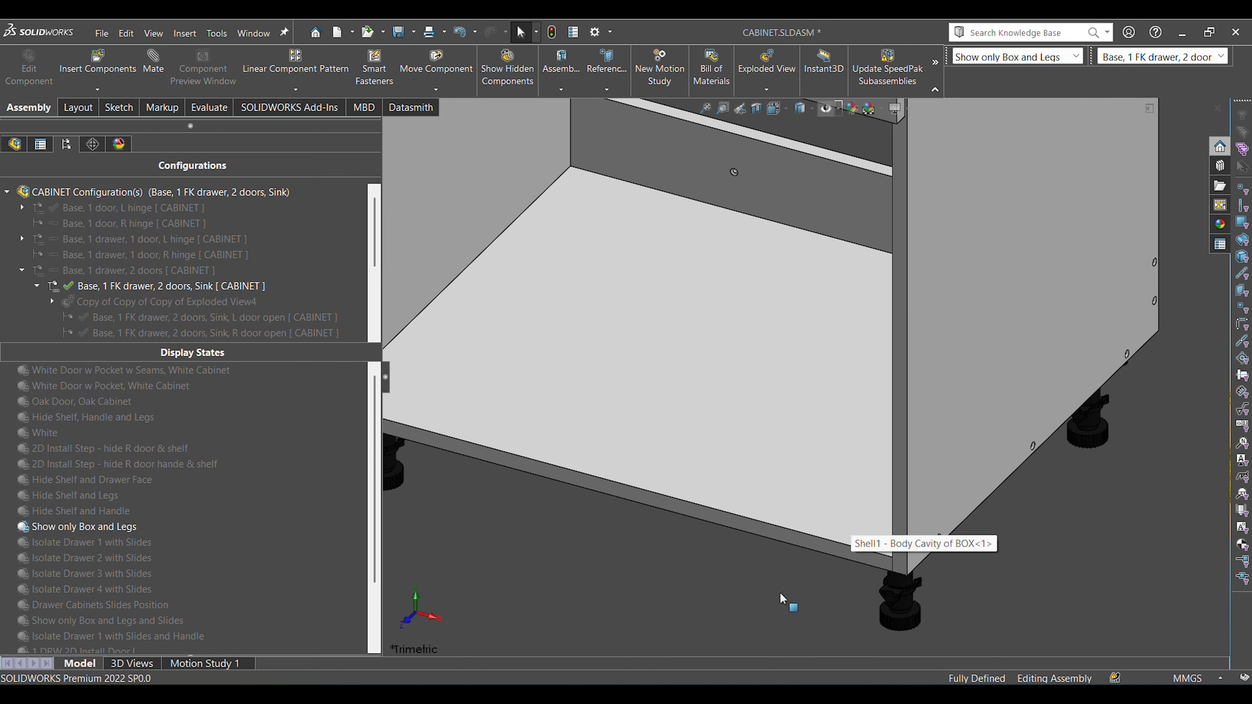
{"action": "scroll", "coordinate": [887, 567], "scroll_direction": "up", "scroll_amount": 3}
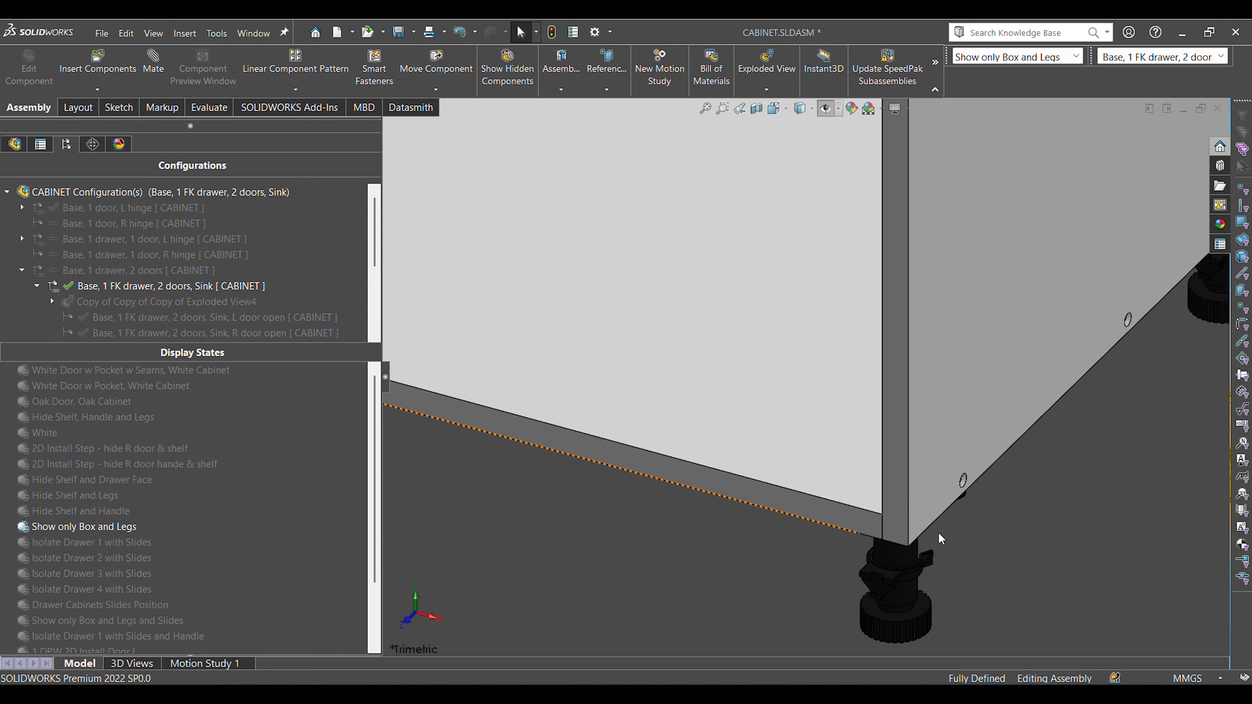
{"action": "middle_click_drag", "start_coordinate": [946, 557], "coordinate": [937, 408]}
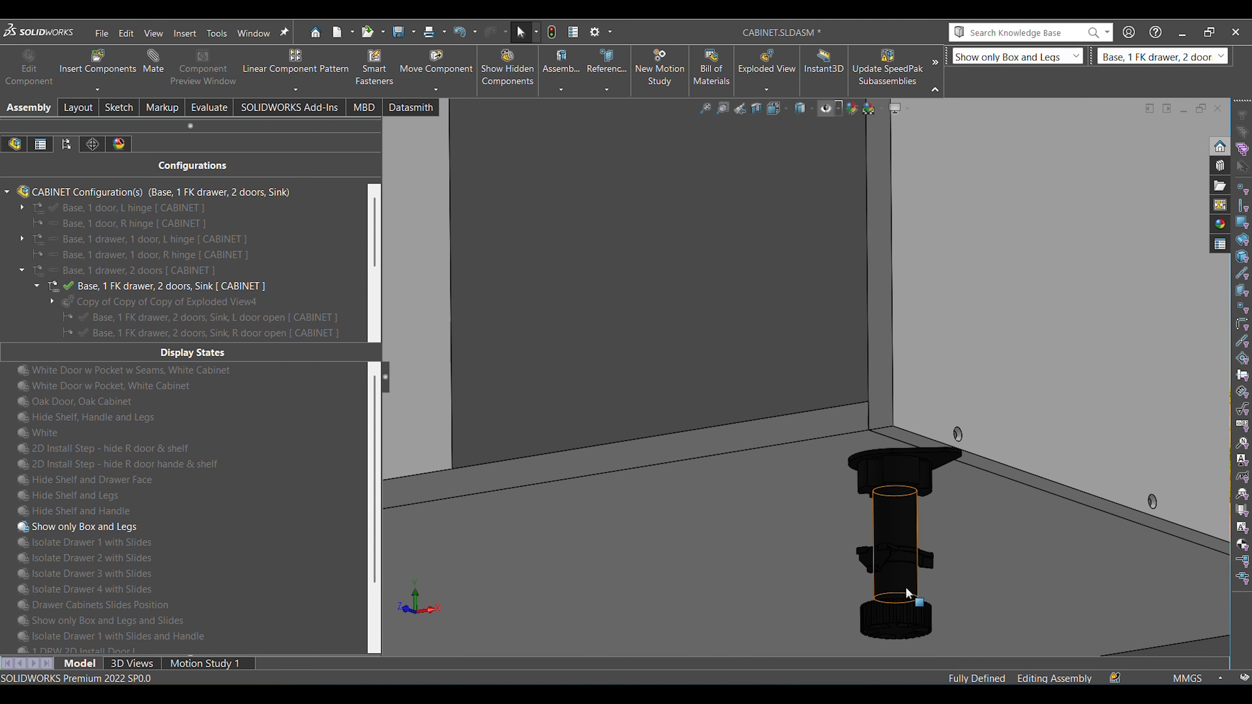
{"action": "left_click", "coordinate": [794, 425]}
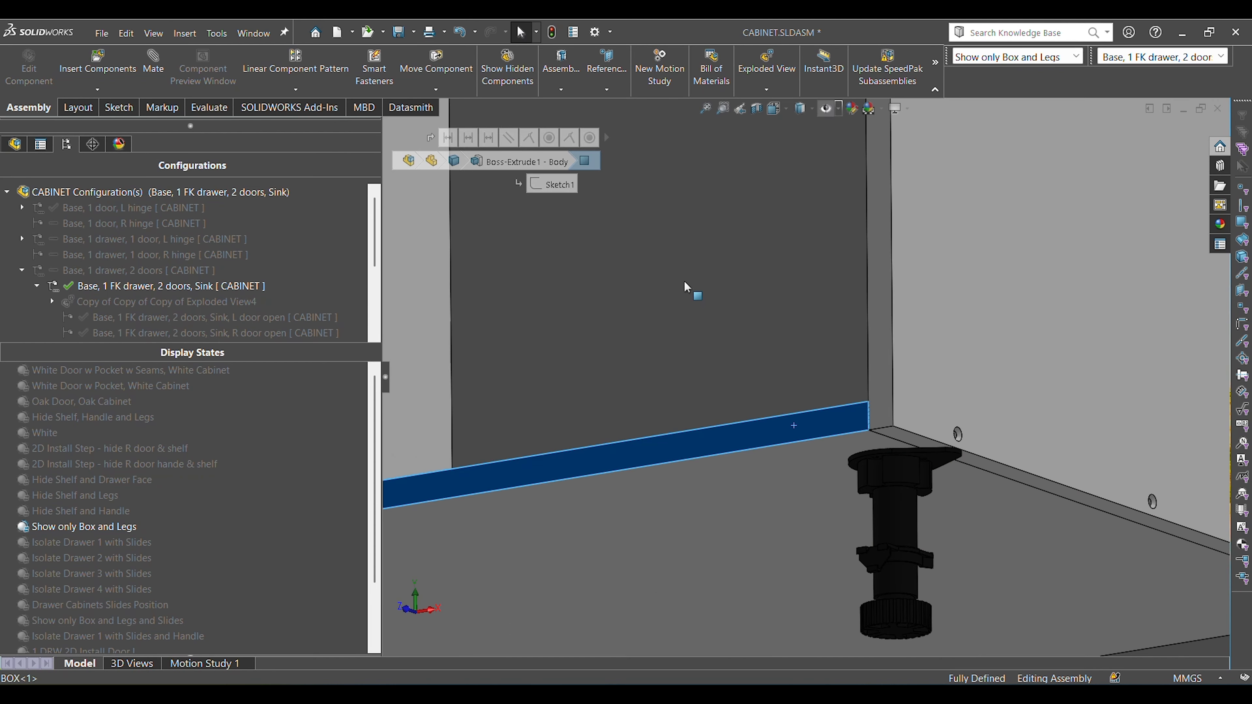
{"action": "key", "text": "ctrl+7"}
{"action": "left_click", "coordinate": [997, 187]}
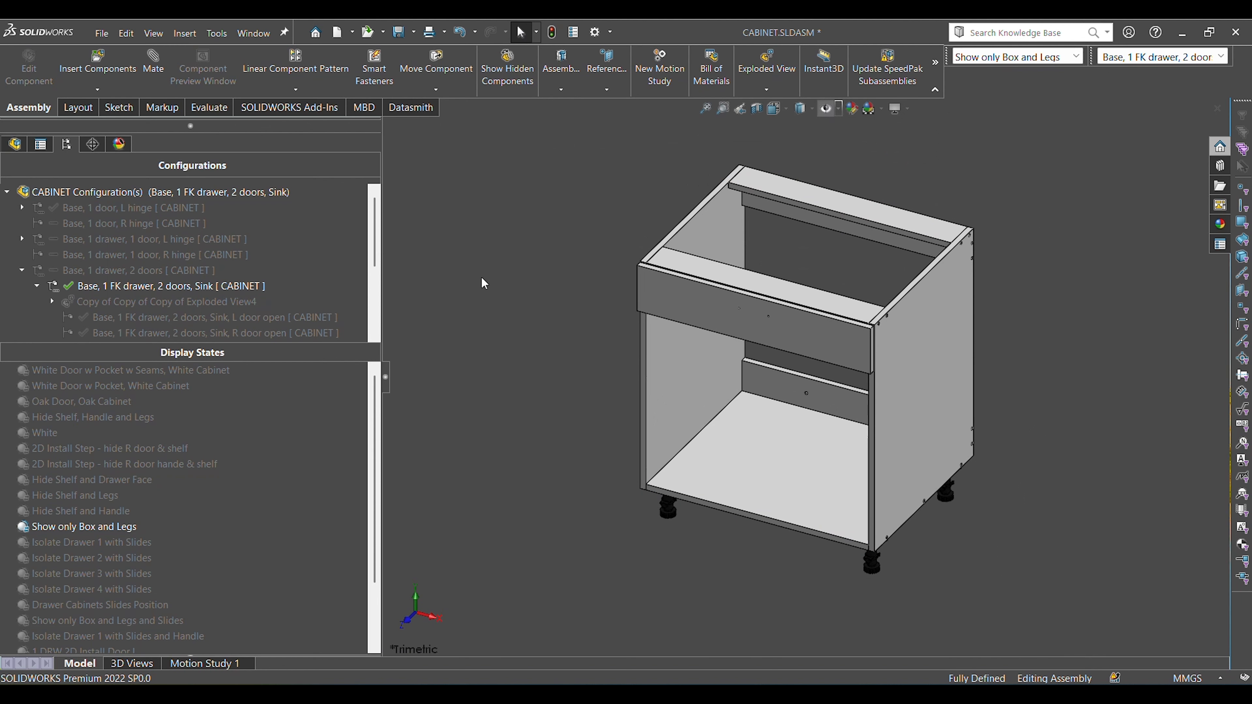
Inspect the front right leg up close from the side, select a face of its clip, and clear the selection.
{"action": "scroll", "coordinate": [906, 570], "scroll_direction": "down", "scroll_amount": 4}
{"action": "middle_click_drag", "start_coordinate": [852, 530], "coordinate": [749, 387]}
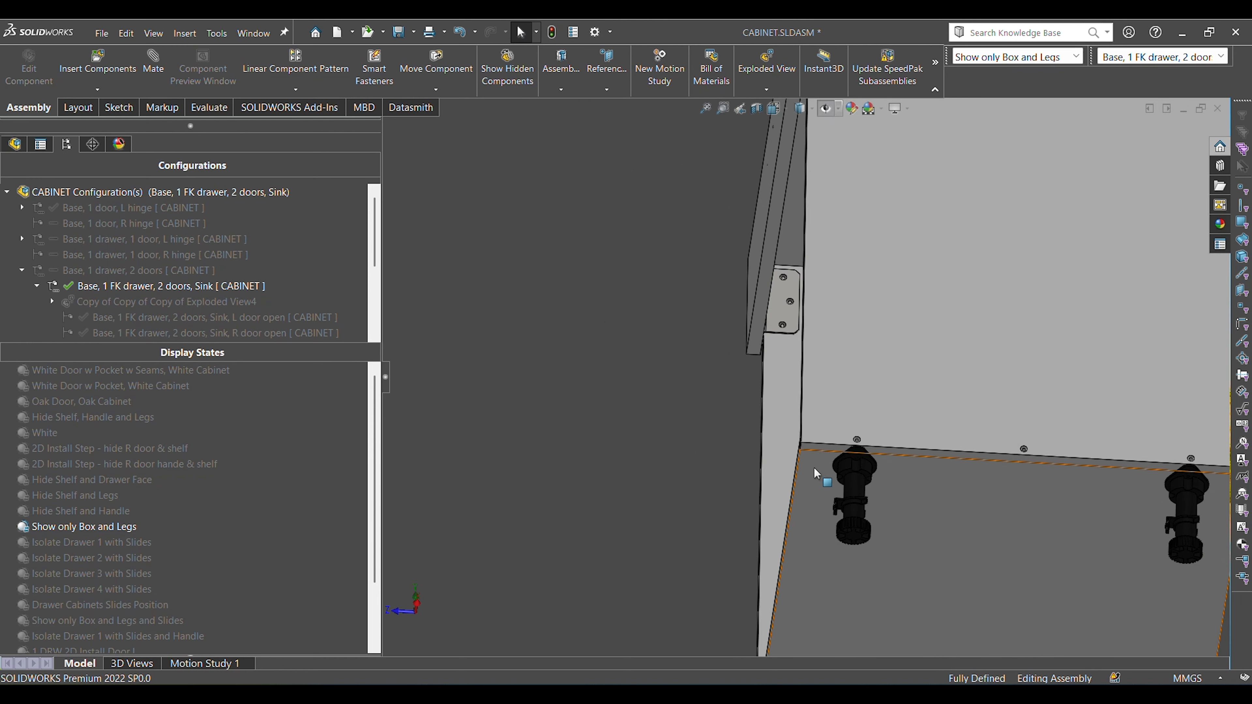
{"action": "scroll", "coordinate": [829, 471], "scroll_direction": "down", "scroll_amount": 3}
{"action": "scroll", "coordinate": [841, 514], "scroll_direction": "up", "scroll_amount": 5}
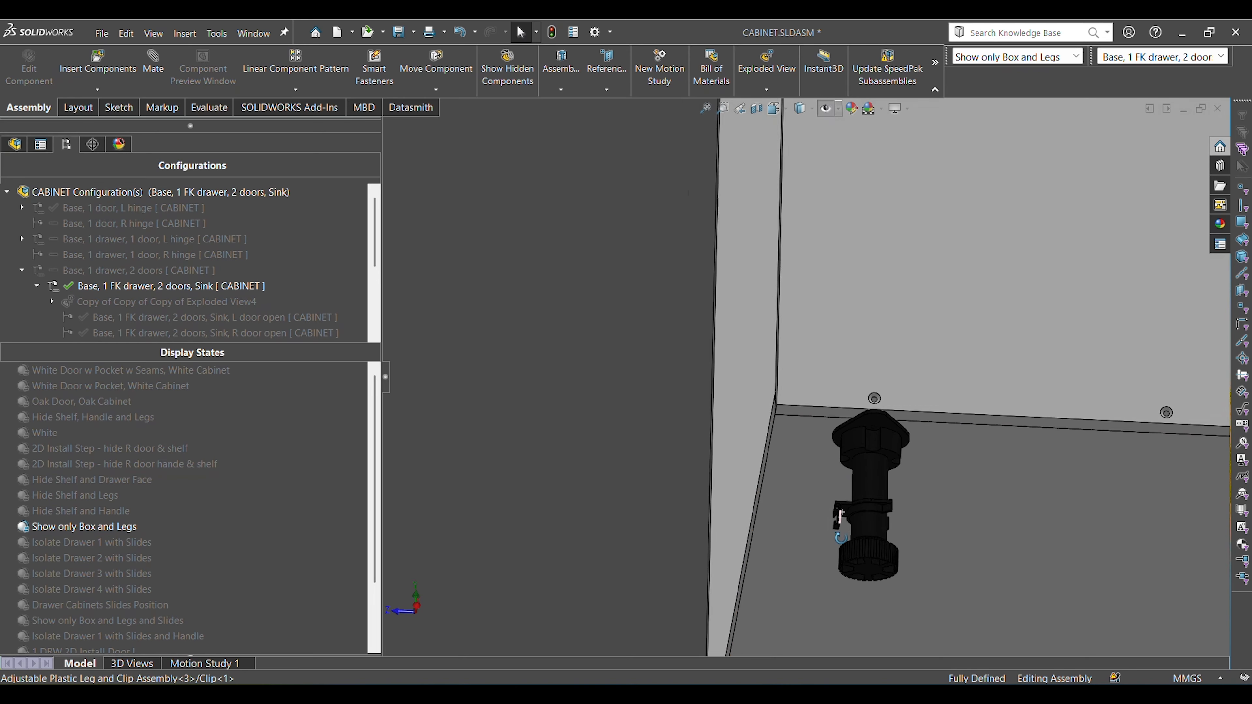
{"action": "scroll", "coordinate": [803, 503], "scroll_direction": "down", "scroll_amount": 4}
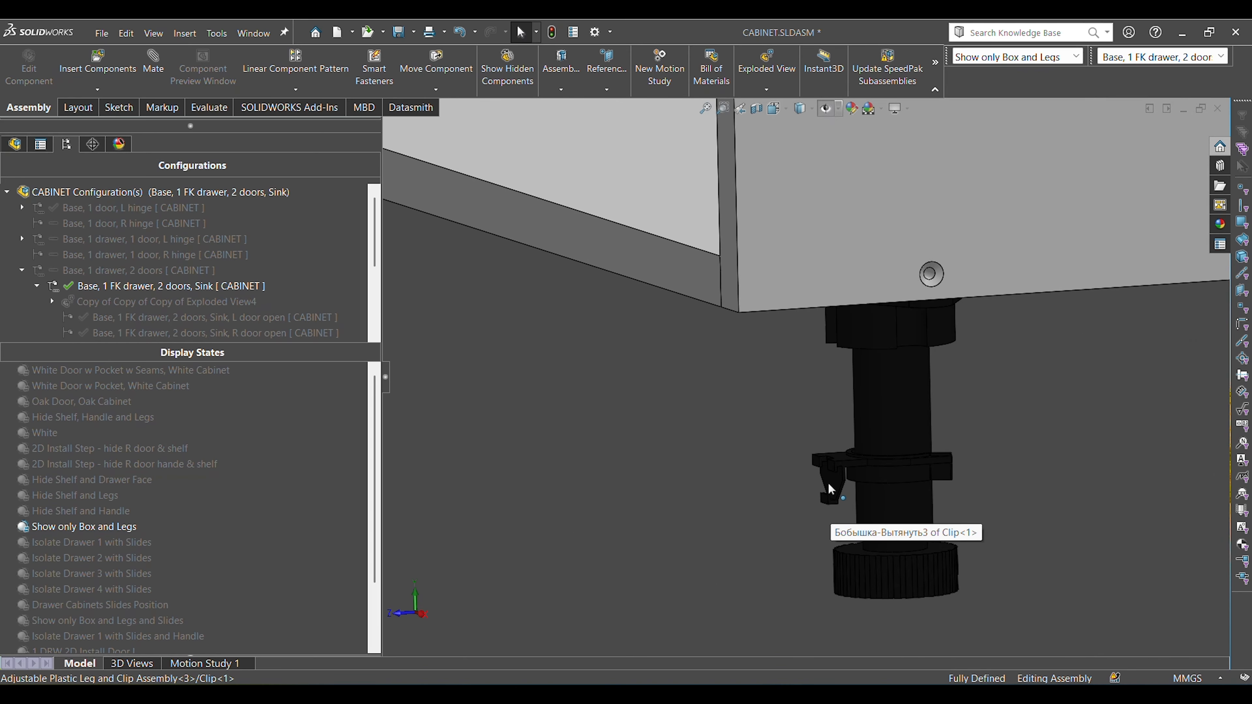
{"action": "left_click", "coordinate": [827, 476]}
{"action": "scroll", "coordinate": [757, 485], "scroll_direction": "up", "scroll_amount": 4}
{"action": "middle_click_drag", "start_coordinate": [757, 486], "coordinate": [730, 440]}
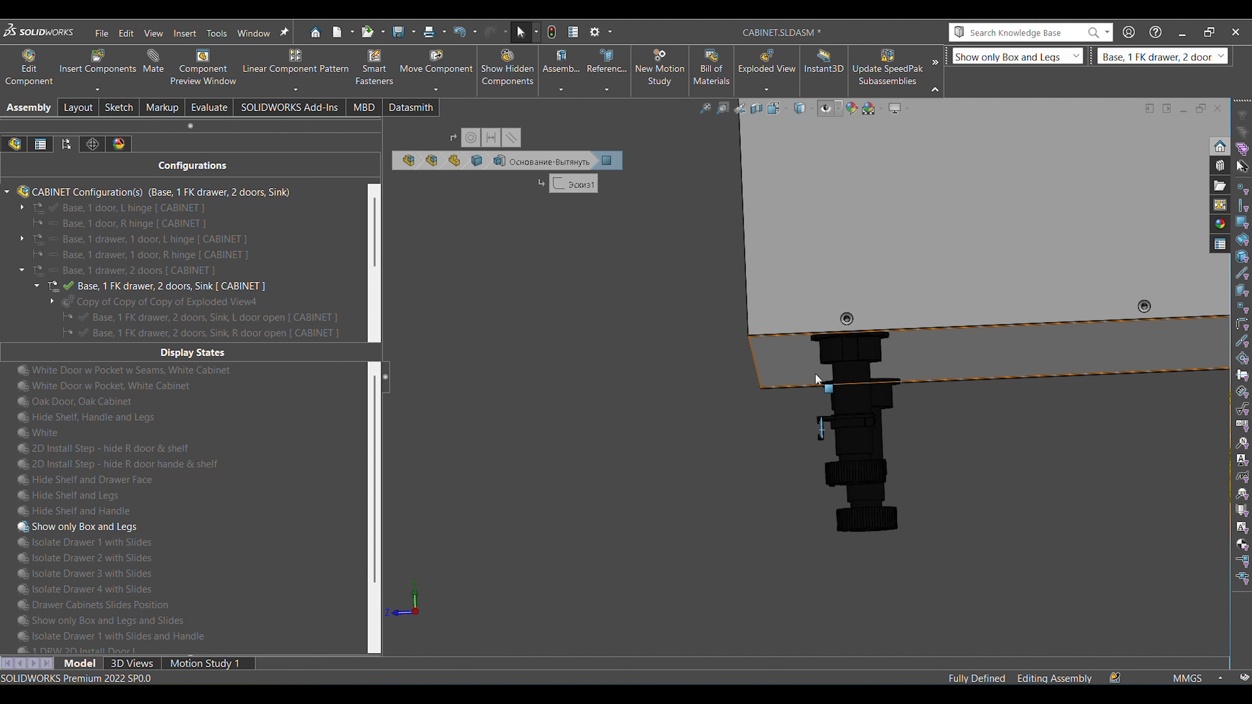
{"action": "left_click", "coordinate": [906, 423]}
Compare the clip positions and alignment of all four legs from the cabinet's side, and return to the trimetric view.
{"action": "scroll", "coordinate": [907, 423], "scroll_direction": "up", "scroll_amount": 4}
{"action": "middle_click_drag", "start_coordinate": [967, 471], "coordinate": [987, 499]}
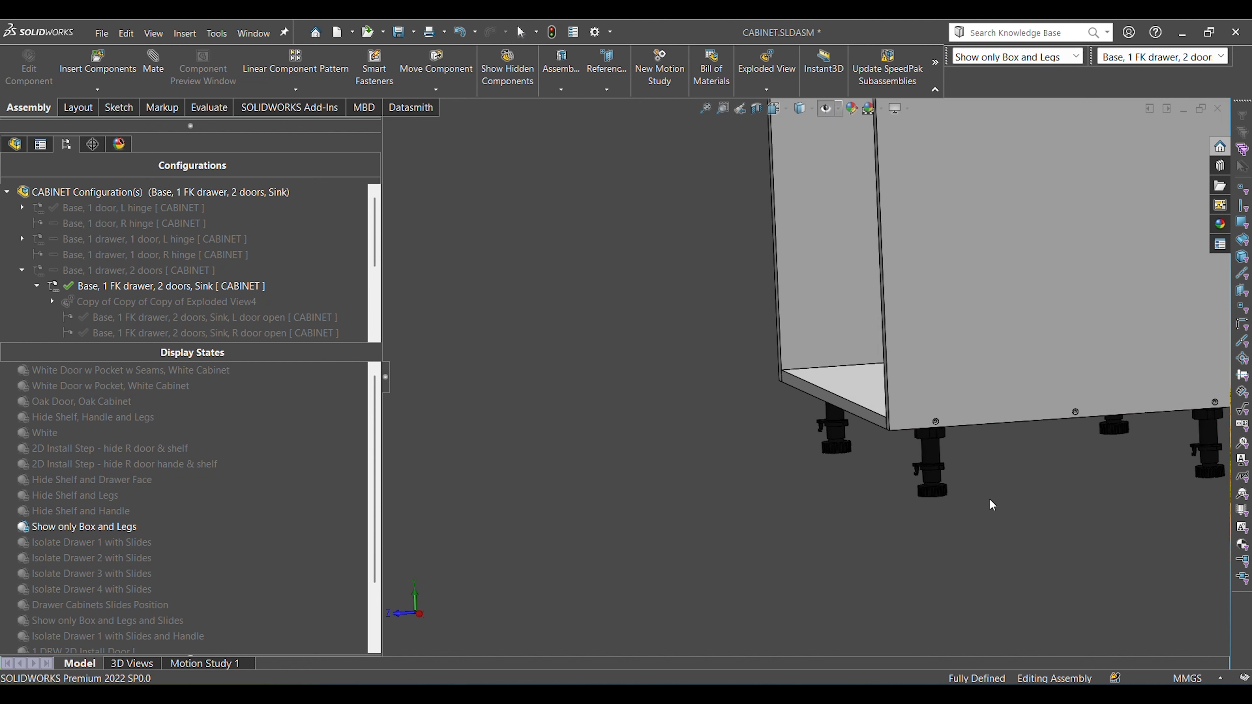
{"action": "scroll", "coordinate": [1189, 430], "scroll_direction": "up", "scroll_amount": 1}
{"action": "scroll", "coordinate": [1141, 415], "scroll_direction": "down", "scroll_amount": 1}
{"action": "scroll", "coordinate": [1134, 412], "scroll_direction": "down", "scroll_amount": 2}
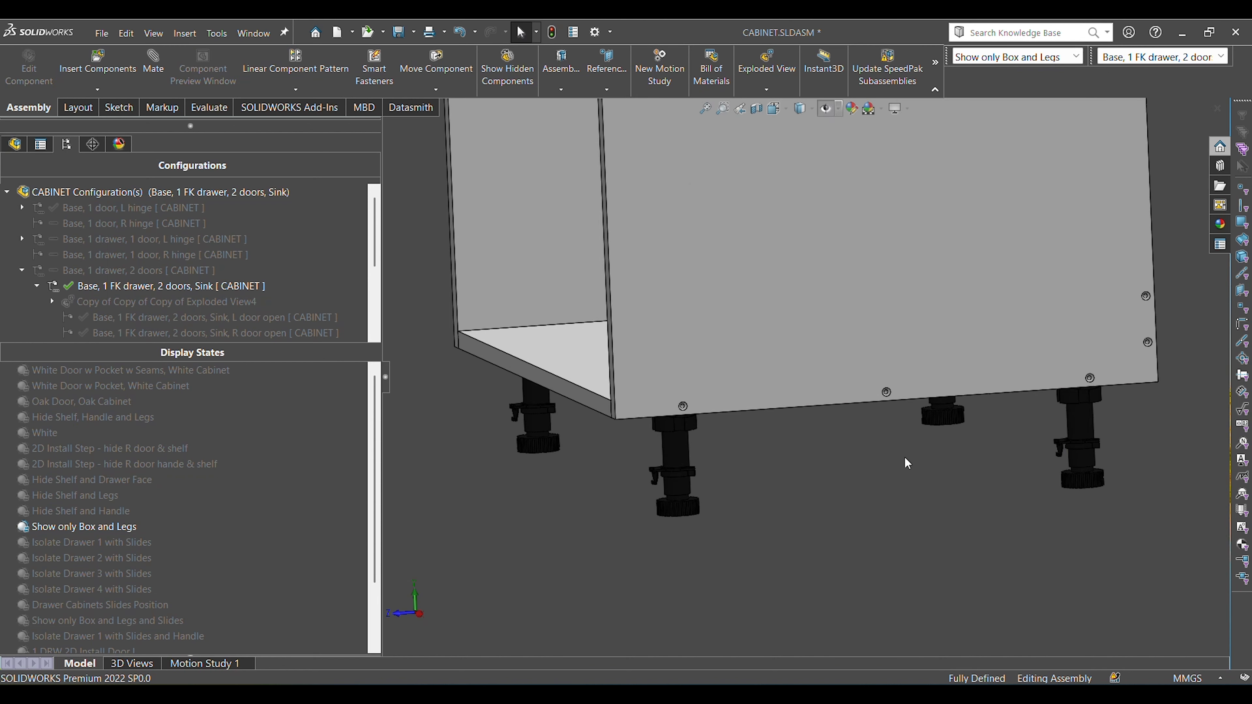
{"action": "middle_click_drag", "start_coordinate": [721, 453], "coordinate": [698, 433]}
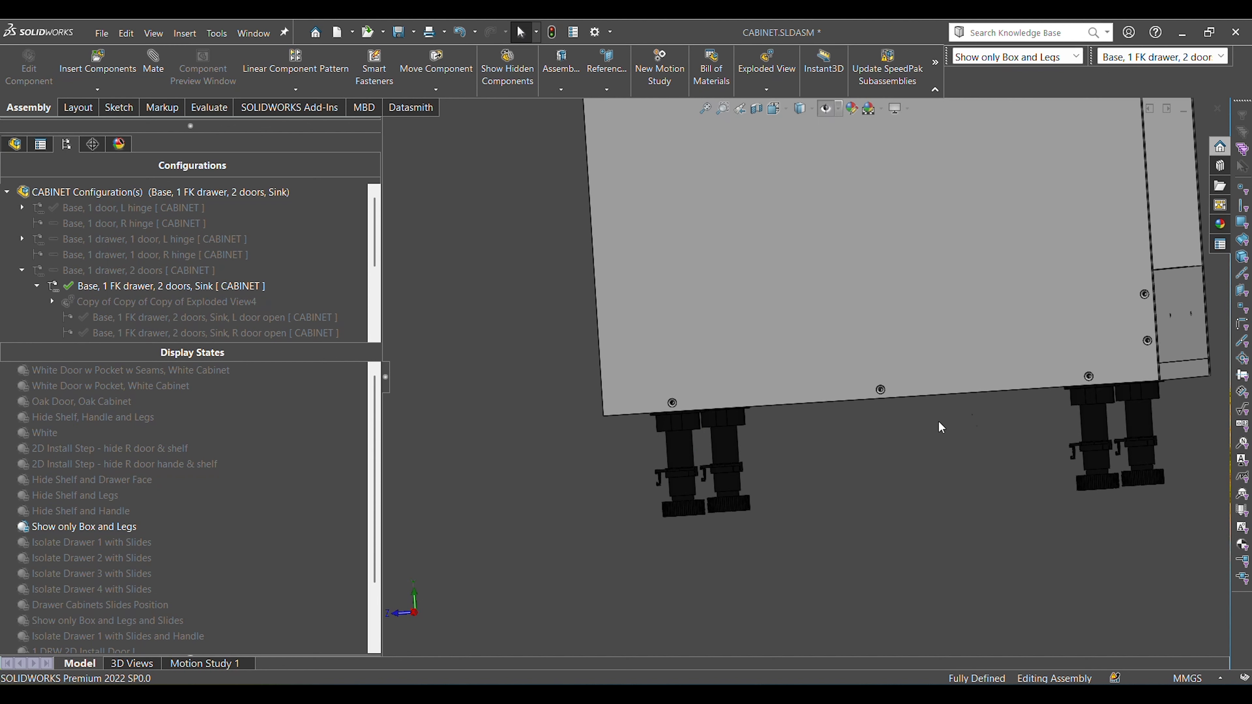
{"action": "key", "text": "ctrl+7"}
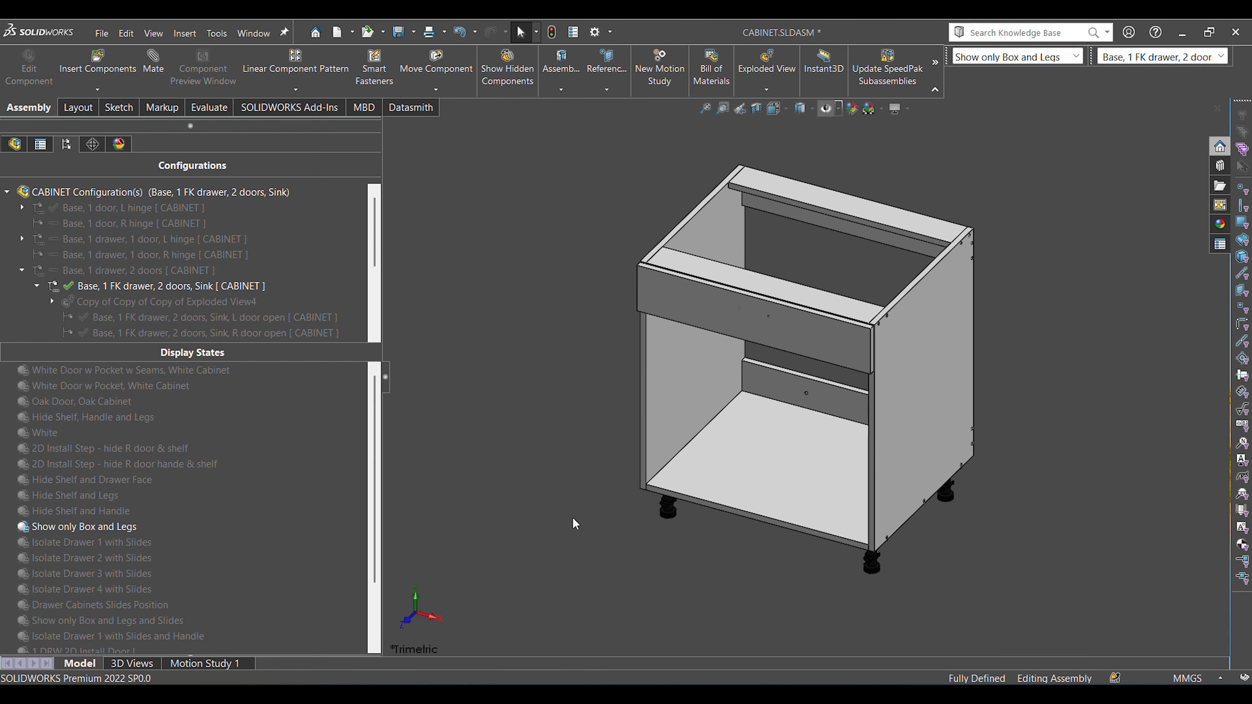
Activate the display state "2D Install Step - hide R door & shelf" and the configuration "Base, 1 FK drawer, 2 doors, Sink, L door open".
{"action": "double_click", "coordinate": [154, 450]}
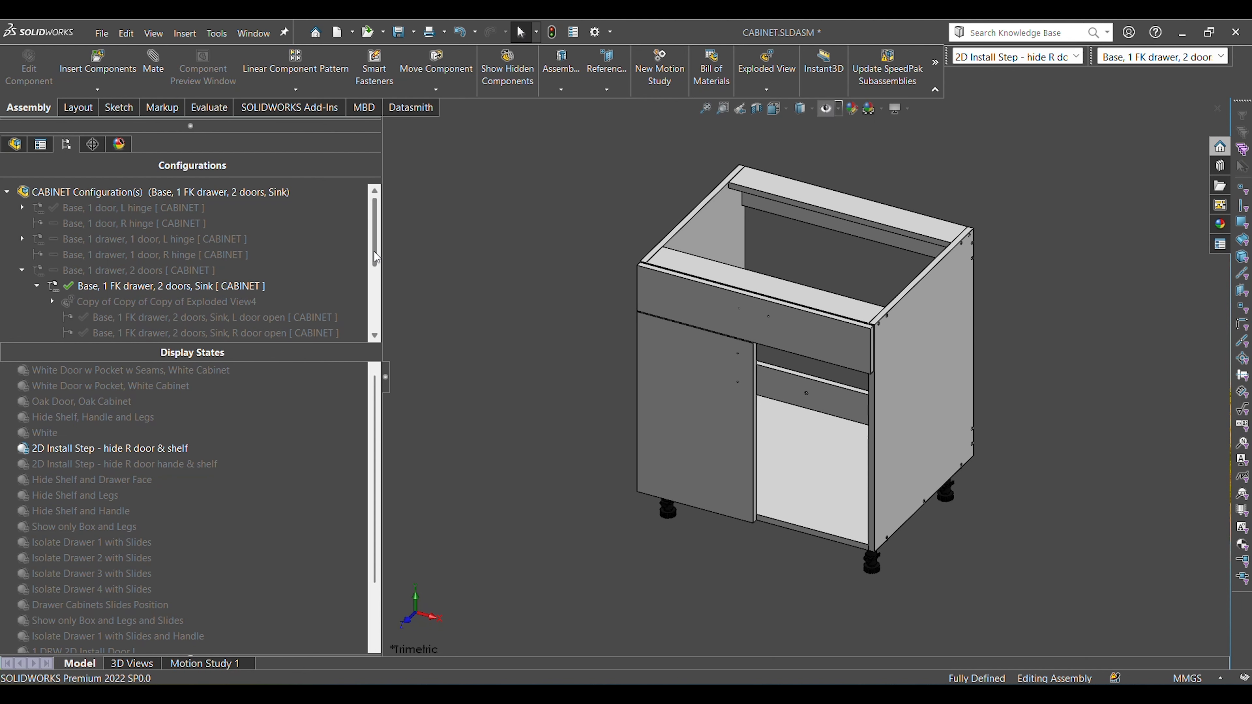
{"action": "left_click_drag", "start_coordinate": [377, 257], "coordinate": [377, 280]}
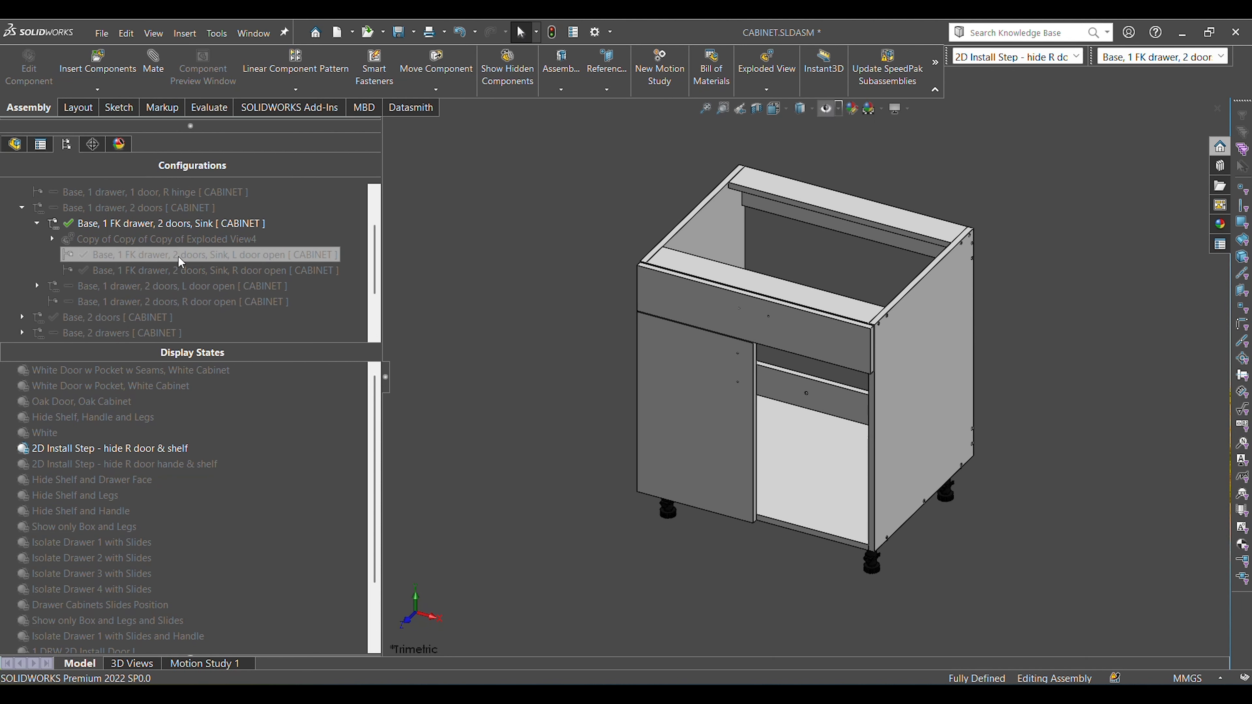
{"action": "double_click", "coordinate": [326, 255]}
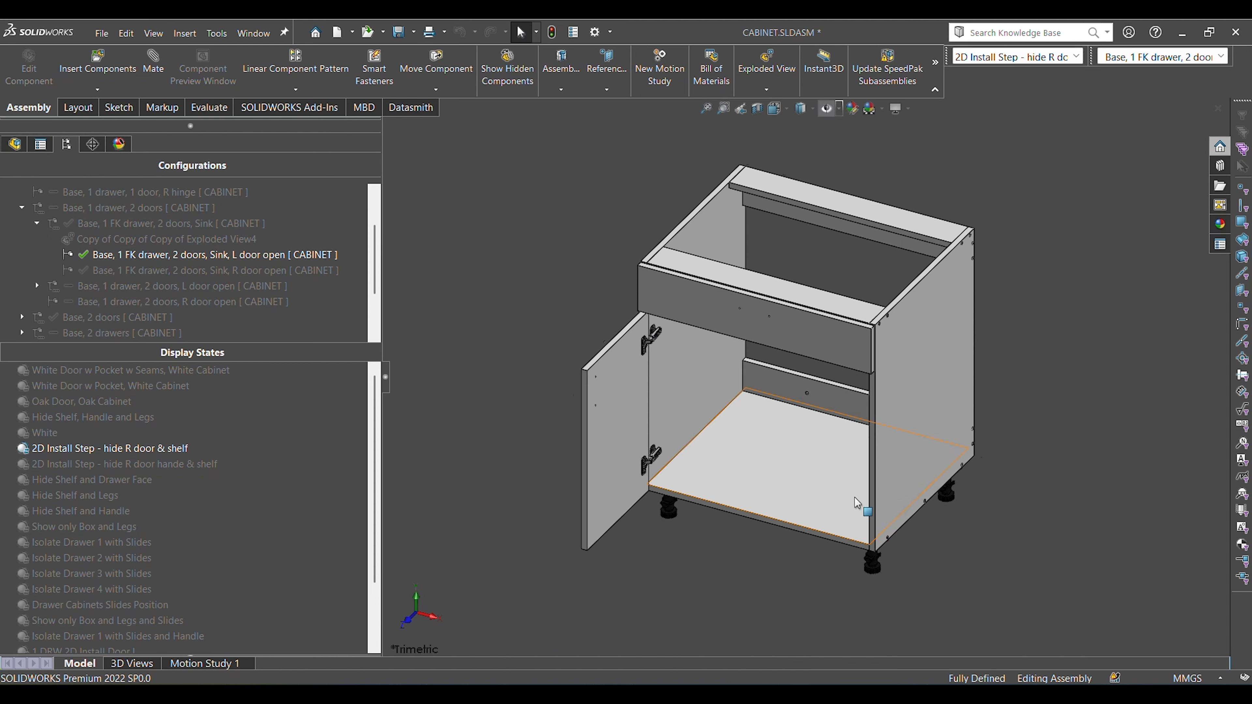
{"action": "middle_click_drag", "start_coordinate": [855, 498], "coordinate": [901, 417]}
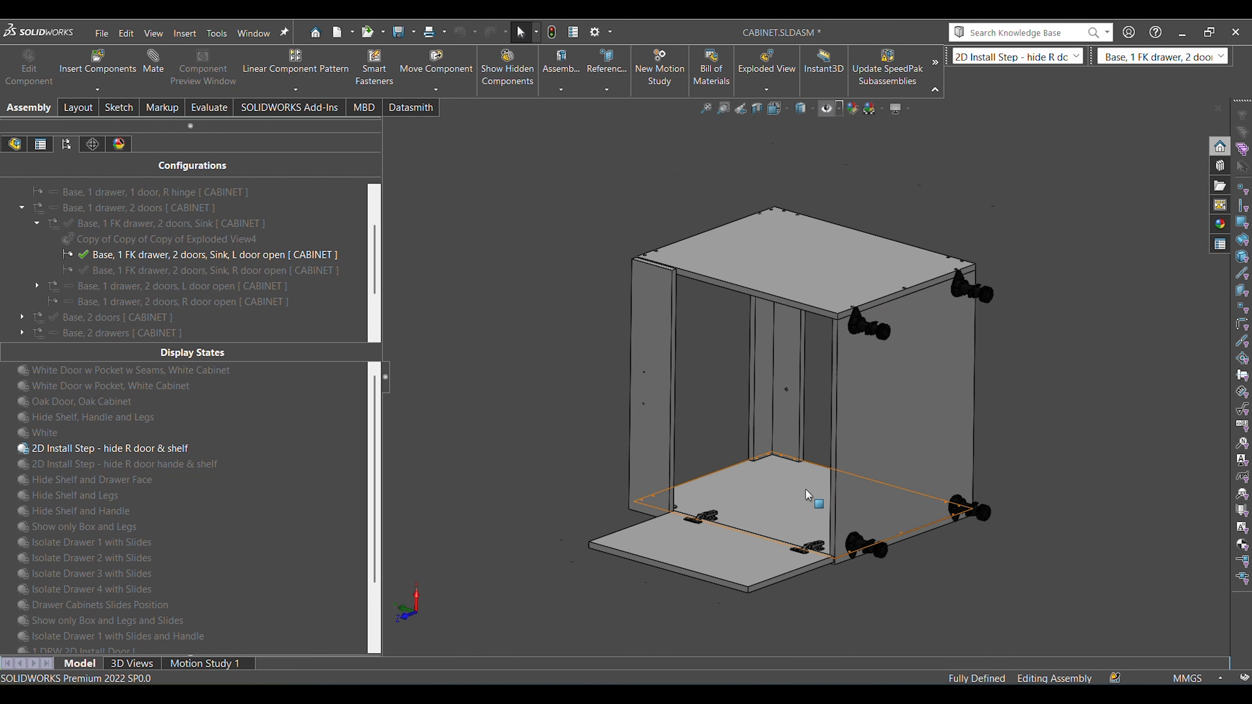
Inspect the upper hinge on the open left door up close, select the door's inner face, and clear the selection.
{"action": "scroll", "coordinate": [806, 489], "scroll_direction": "down", "scroll_amount": 4}
{"action": "middle_click_drag", "start_coordinate": [736, 558], "coordinate": [739, 606]}
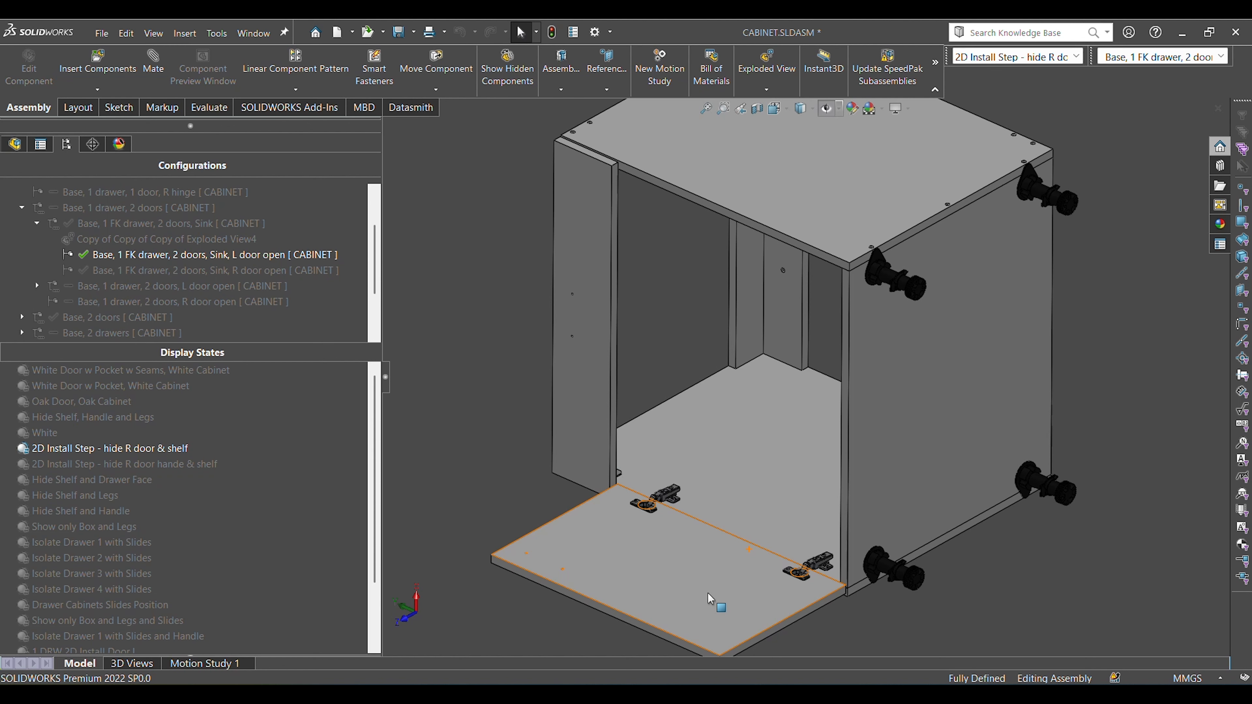
{"action": "scroll", "coordinate": [662, 503], "scroll_direction": "down", "scroll_amount": 5}
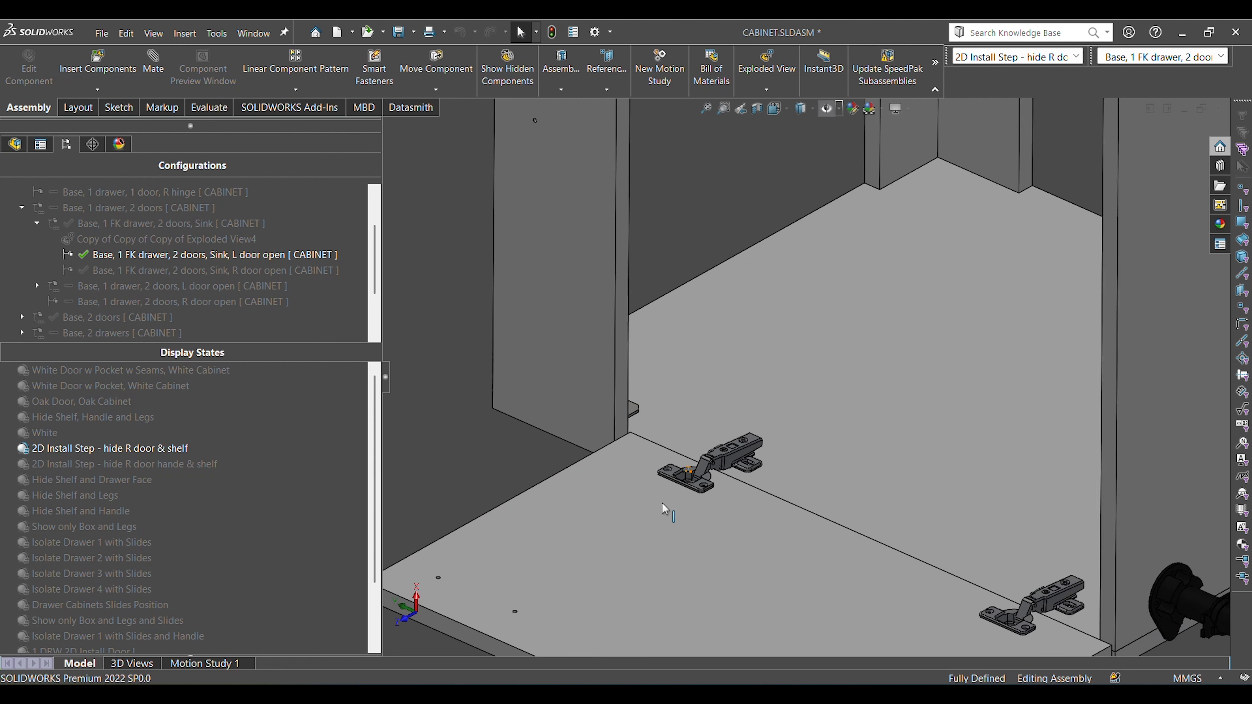
{"action": "scroll", "coordinate": [662, 503], "scroll_direction": "down", "scroll_amount": 3}
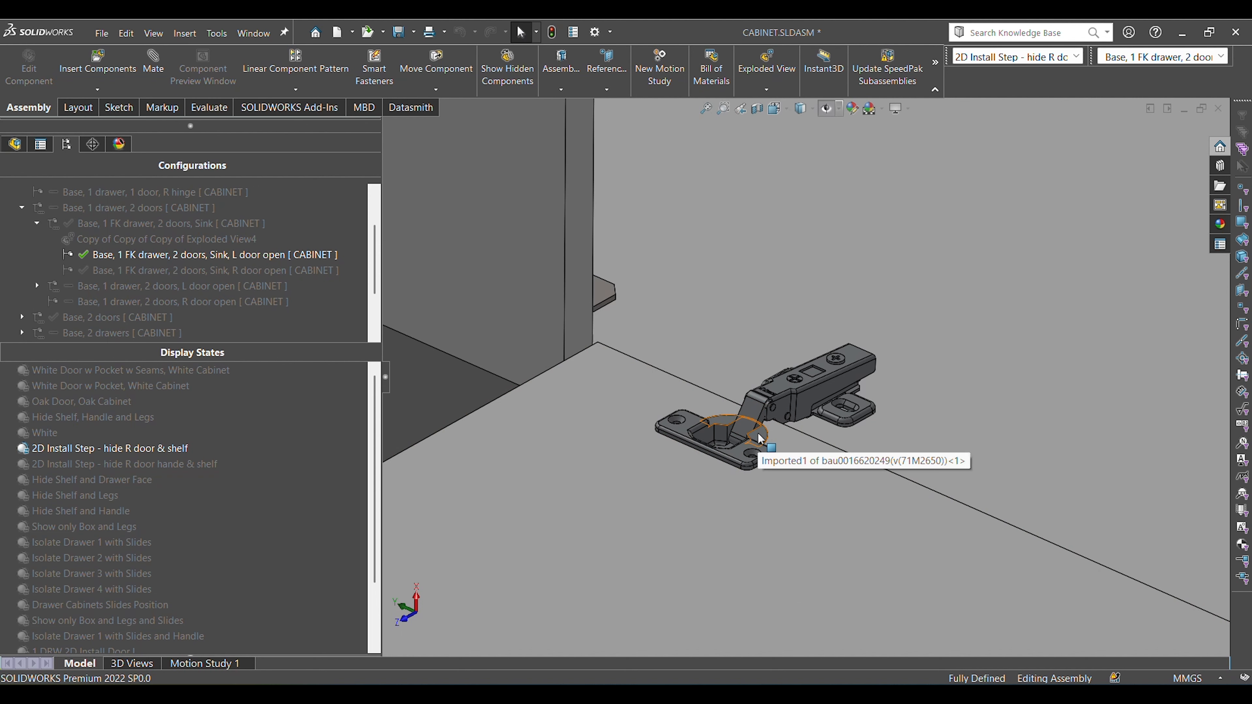
{"action": "scroll", "coordinate": [726, 433], "scroll_direction": "down", "scroll_amount": 3}
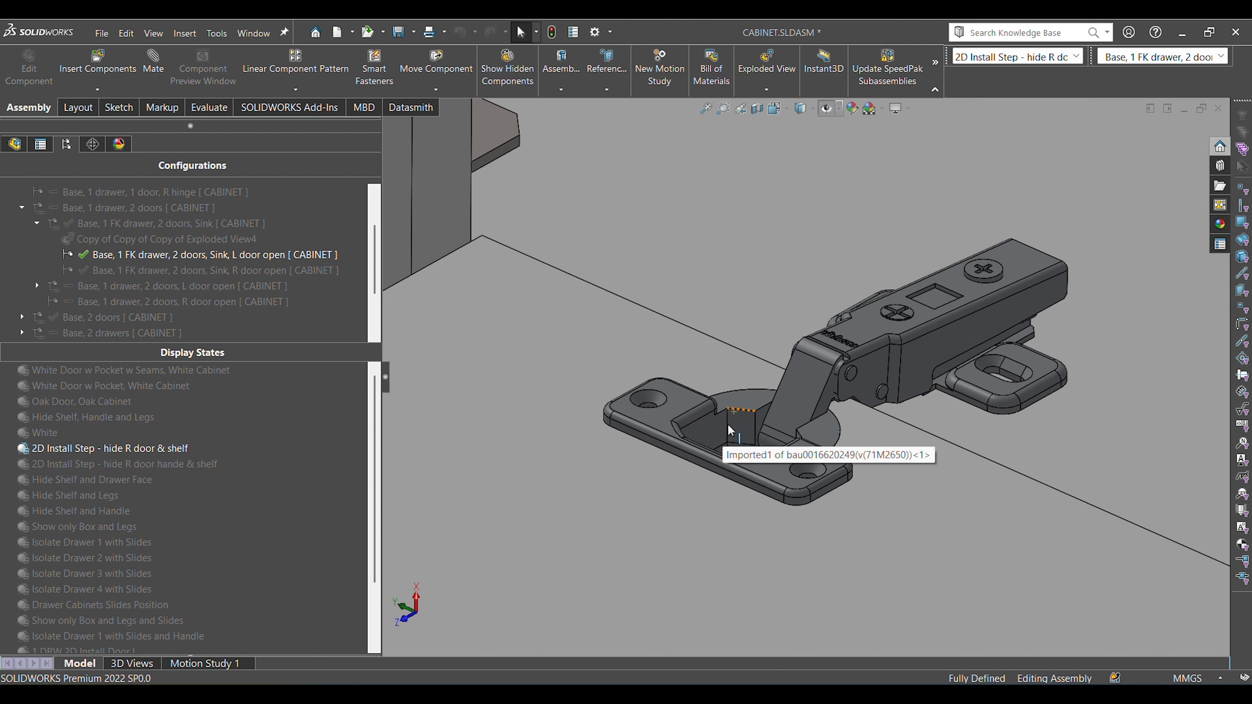
{"action": "mouse_move", "coordinate": [728, 424]}
{"action": "middle_mouse_down"}
{"action": "mouse_move", "coordinate": [847, 499]}
{"action": "mouse_move", "coordinate": [740, 545]}
{"action": "mouse_move", "coordinate": [742, 577]}
{"action": "mouse_move", "coordinate": [742, 541]}
{"action": "middle_mouse_up"}
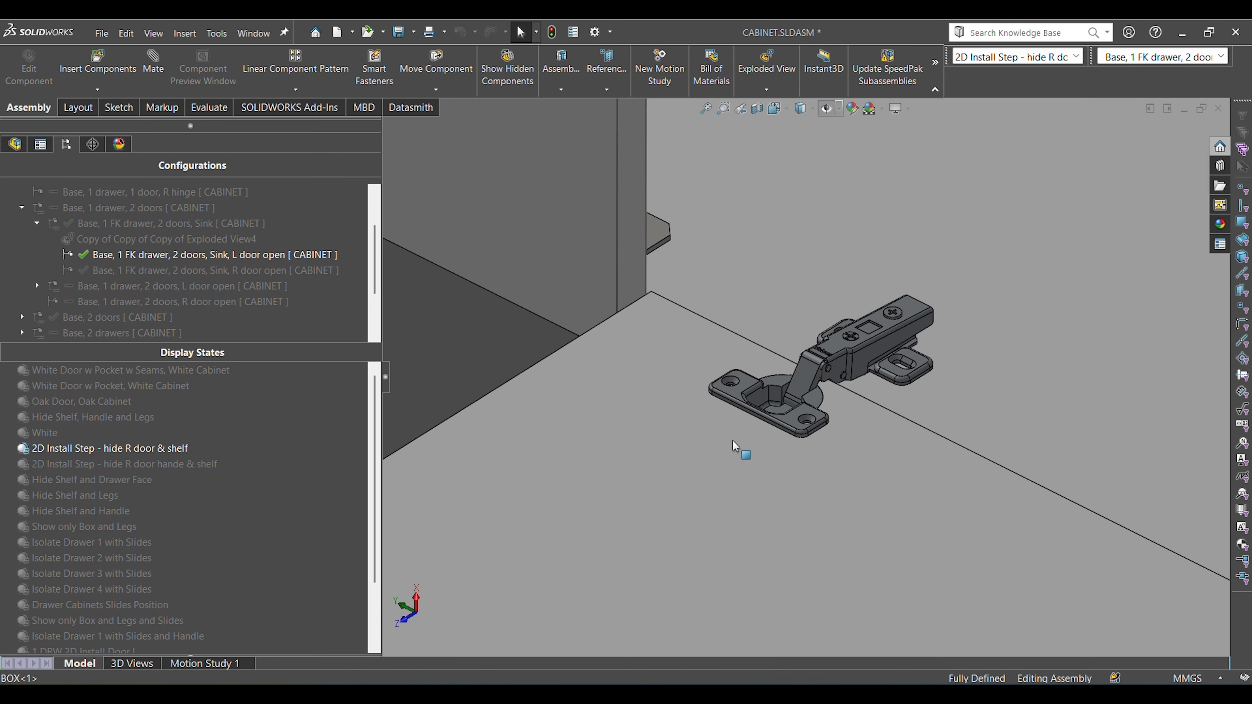
{"action": "left_click", "coordinate": [733, 441]}
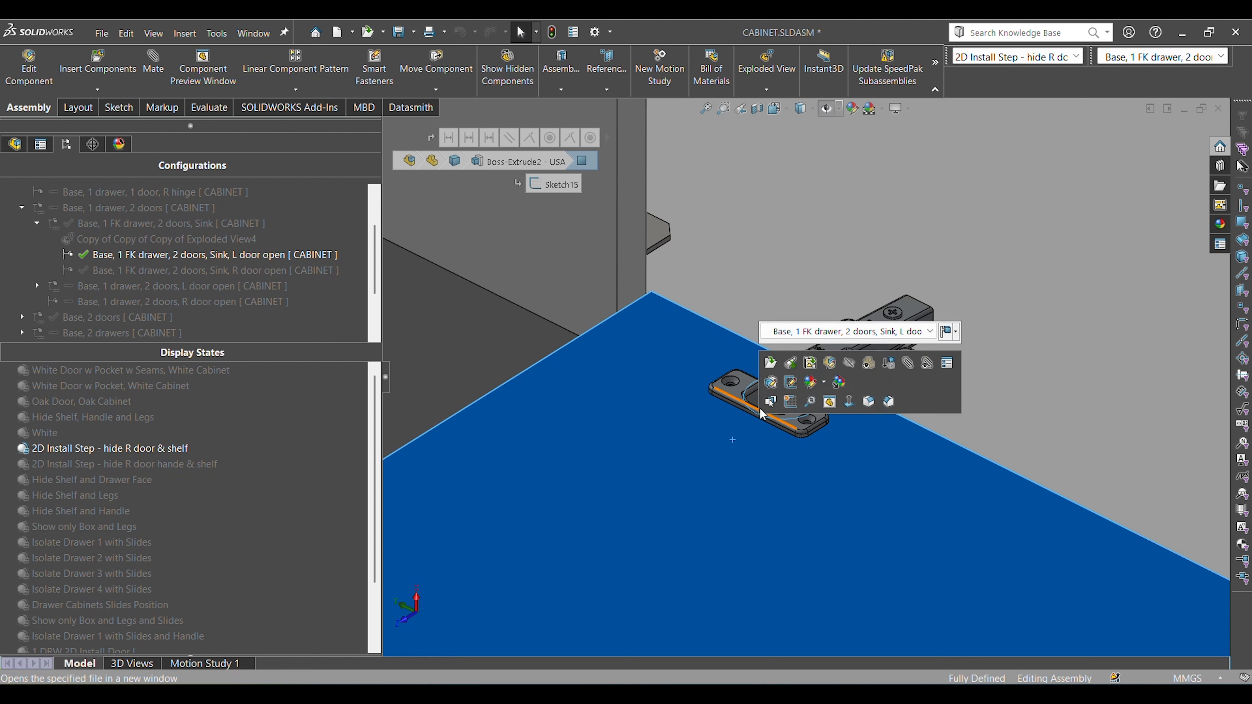
{"action": "key", "text": "Escape"}
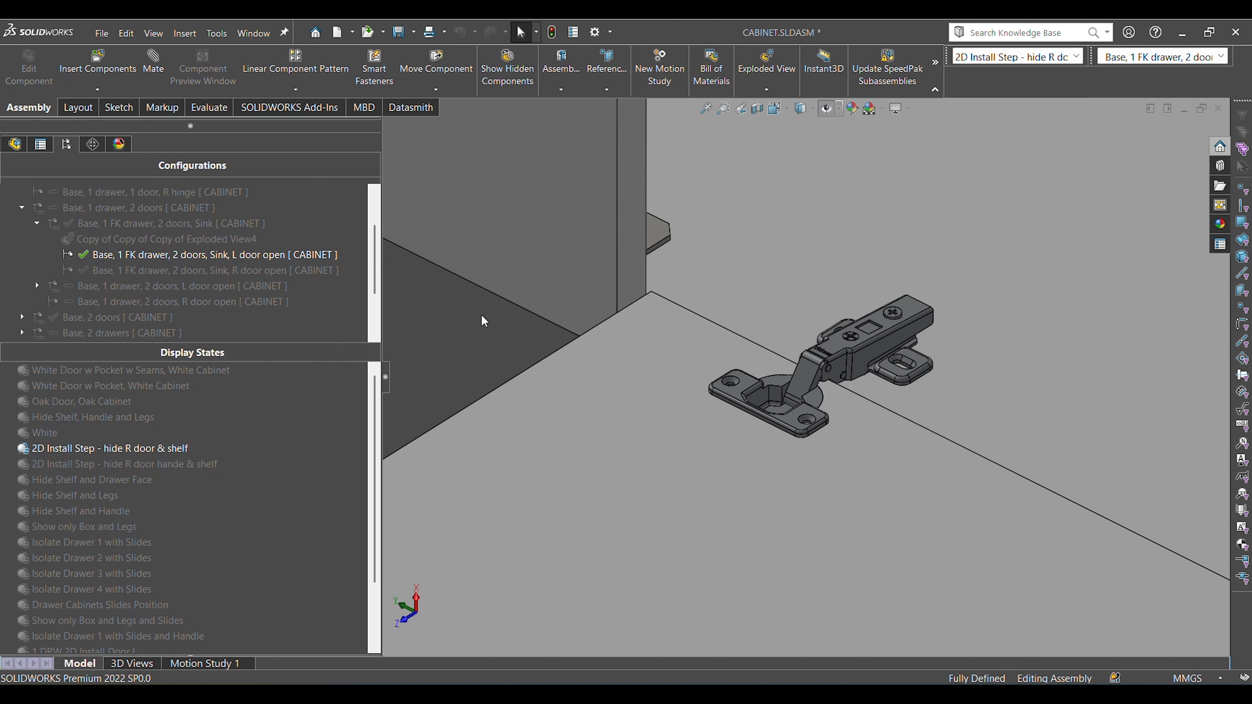
Check the upper hinge's placement on the door by selecting the door's top edge and inner face in turn, clearing each selection.
{"action": "scroll", "coordinate": [481, 316], "scroll_direction": "up", "scroll_amount": 4}
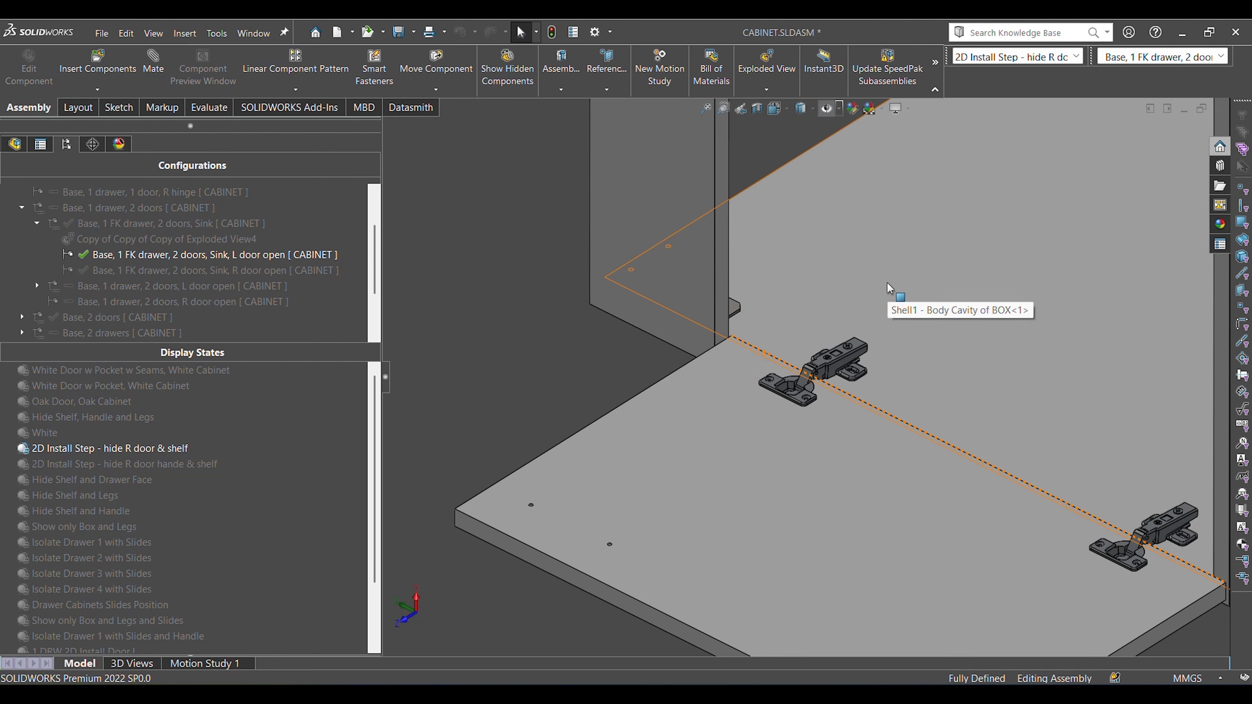
{"action": "scroll", "coordinate": [793, 383], "scroll_direction": "down", "scroll_amount": 4}
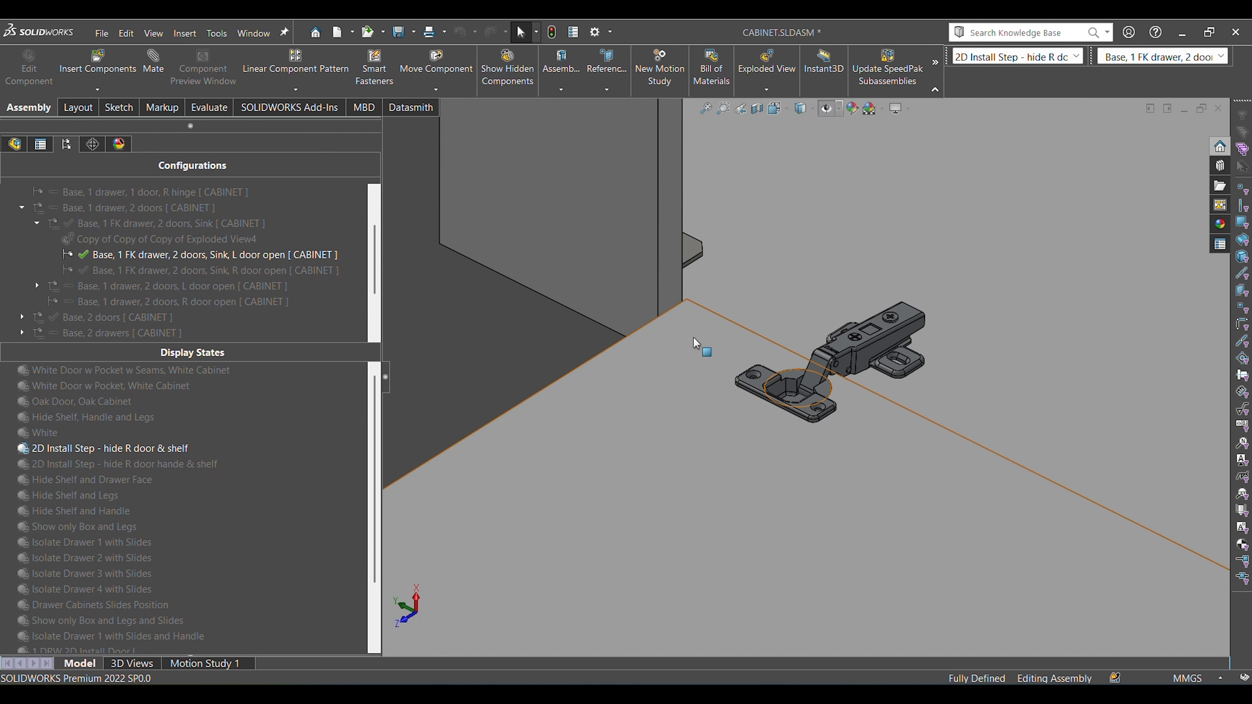
{"action": "left_click", "coordinate": [648, 324]}
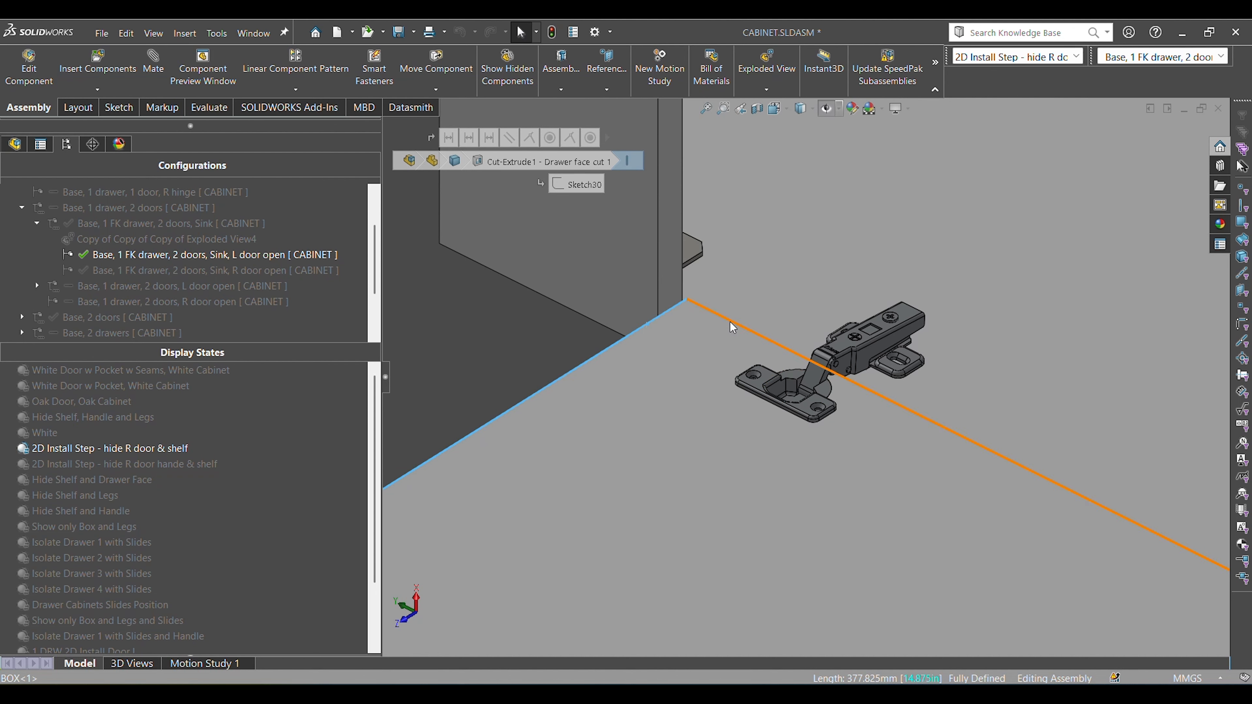
{"action": "key", "text": "Escape"}
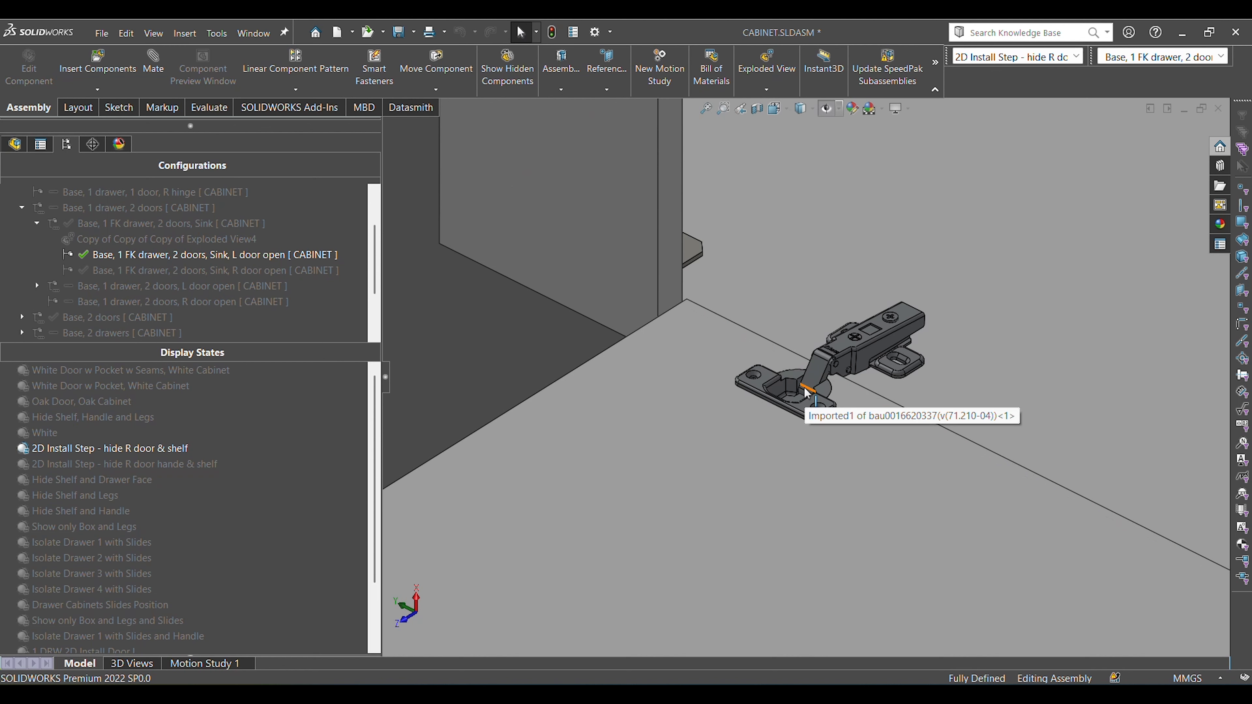
{"action": "left_click", "coordinate": [736, 438]}
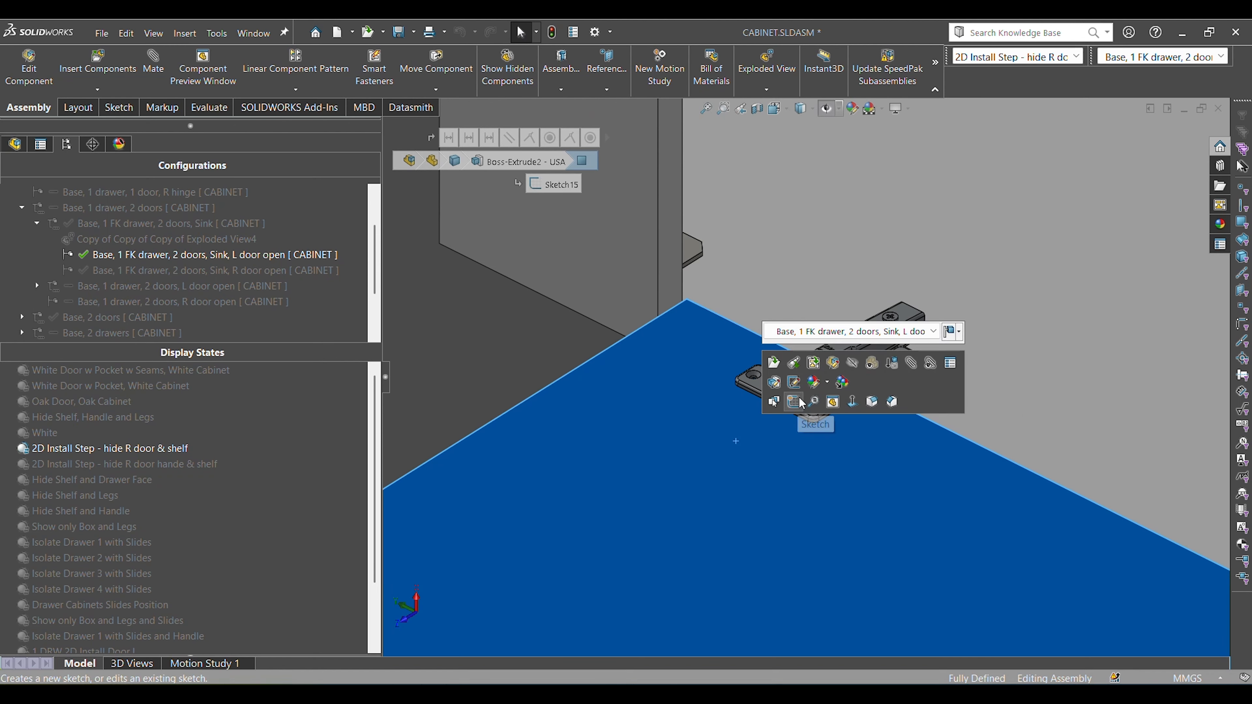
{"action": "key", "text": "Escape"}
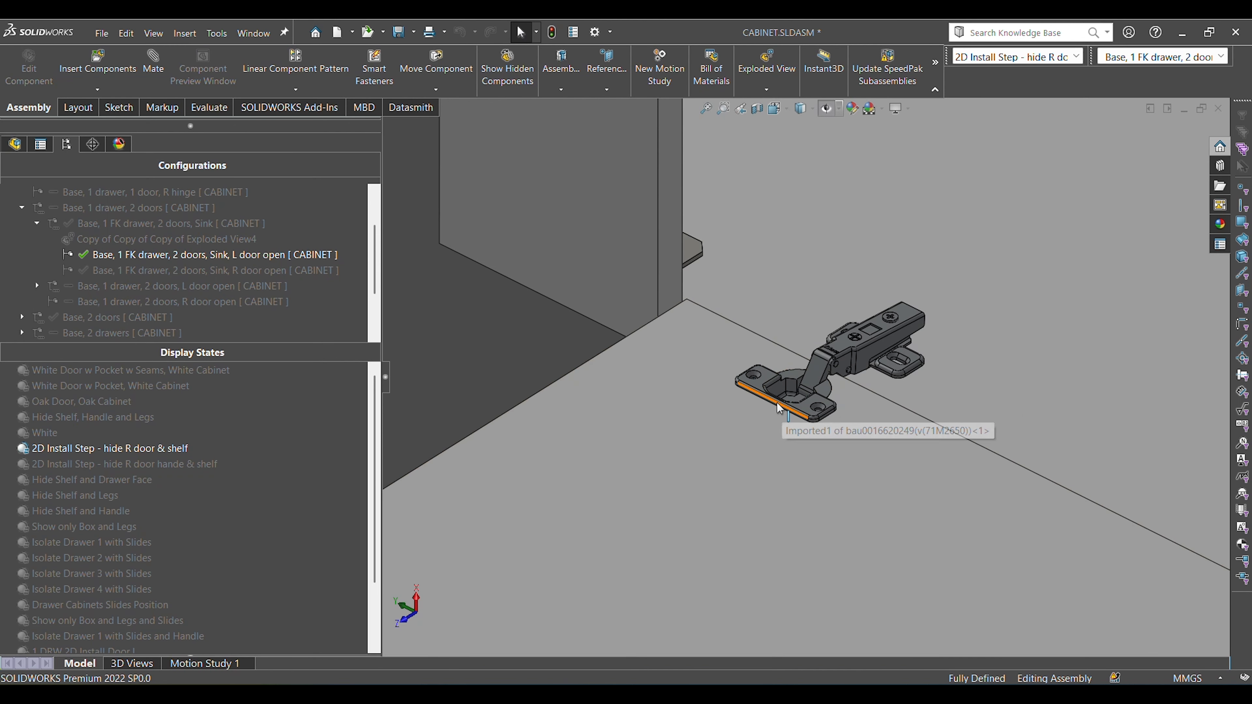
Examine the upper hinge's cup plate by selecting its long front edge and a screw hole in turn, clearing each selection.
{"action": "scroll", "coordinate": [782, 415], "scroll_direction": "down", "scroll_amount": 3}
{"action": "left_click", "coordinate": [774, 392]}
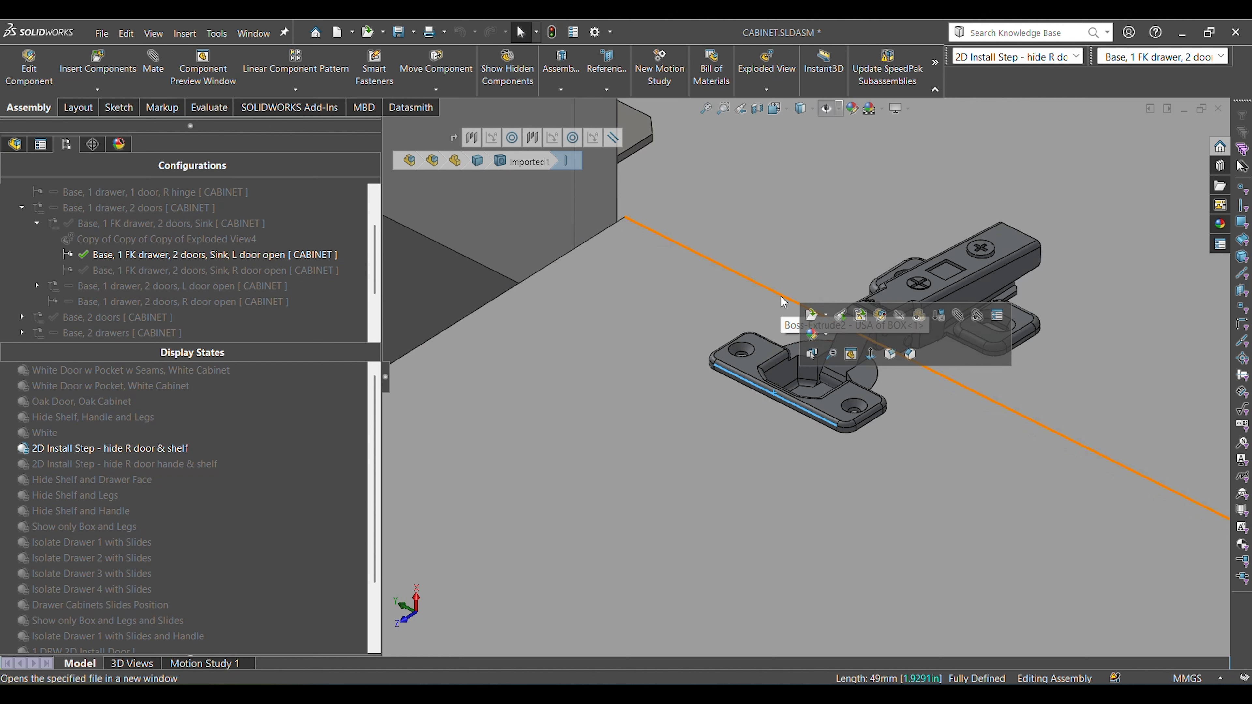
{"action": "key", "text": "Escape"}
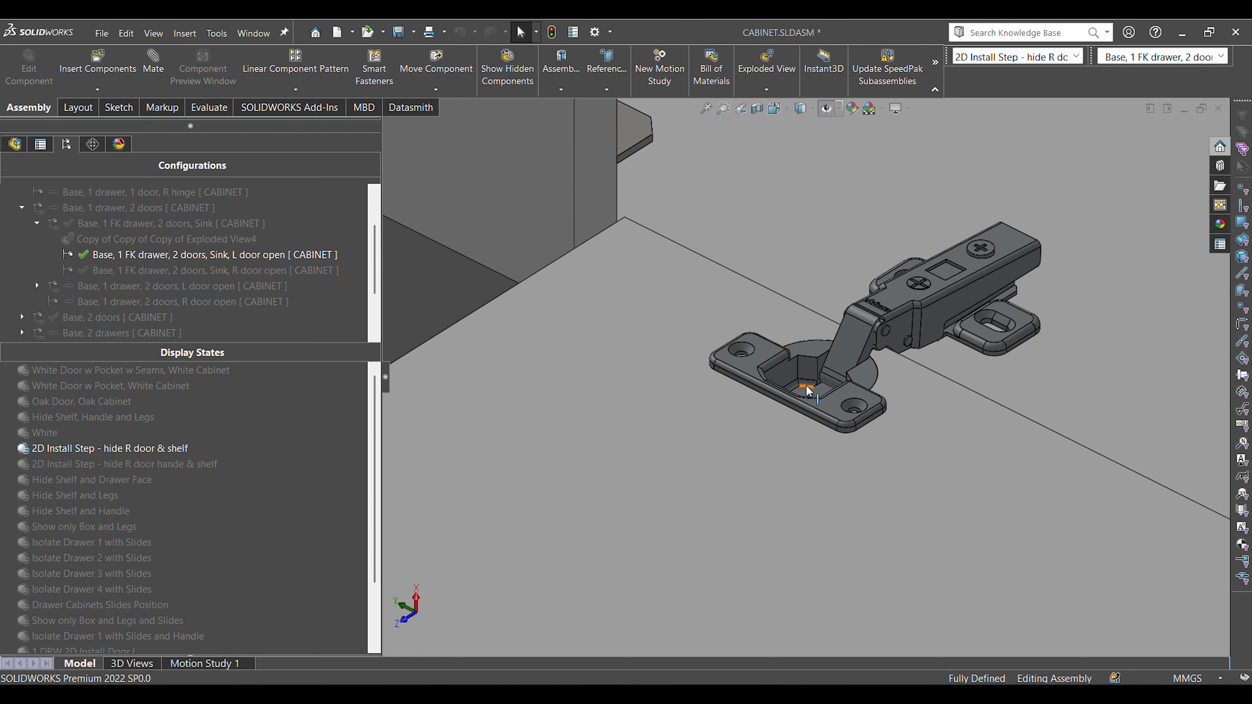
{"action": "left_click", "coordinate": [747, 346]}
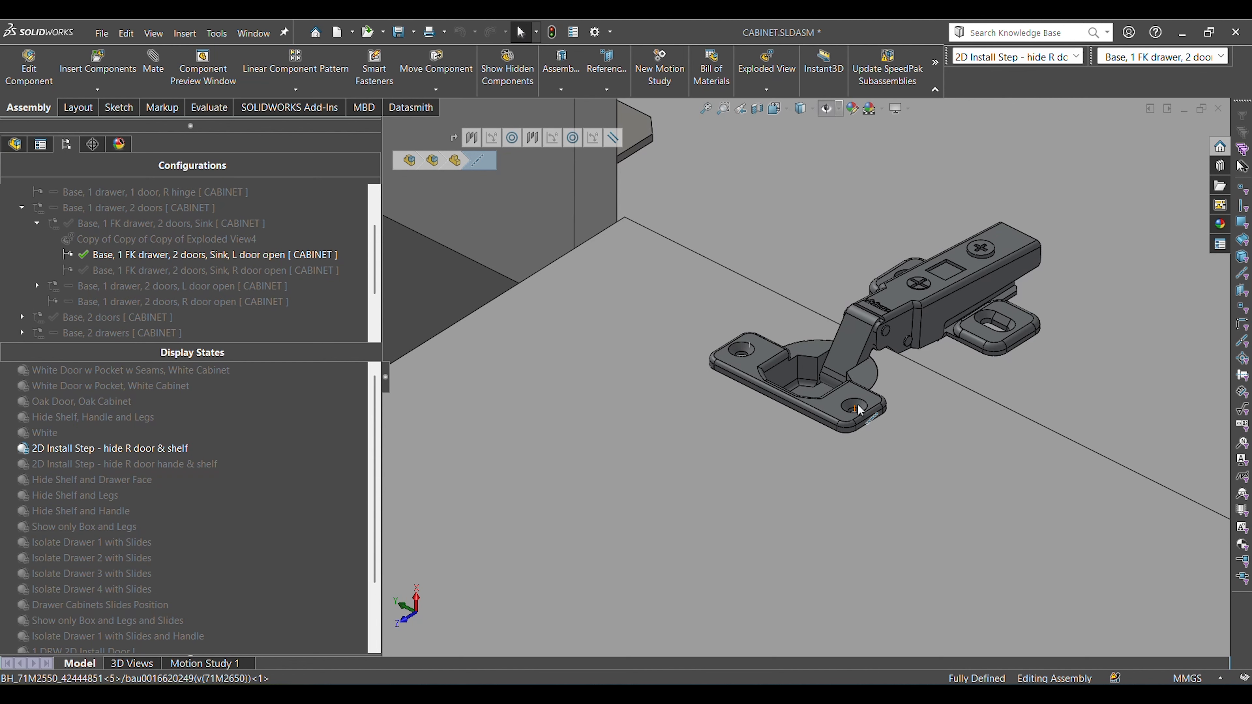
{"action": "left_click", "coordinate": [457, 289]}
Compare the door's hinge-side edge with the side panel's front edge at the lower corner by selecting both faces, and clear the selection.
{"action": "scroll", "coordinate": [941, 400], "scroll_direction": "up", "scroll_amount": 10}
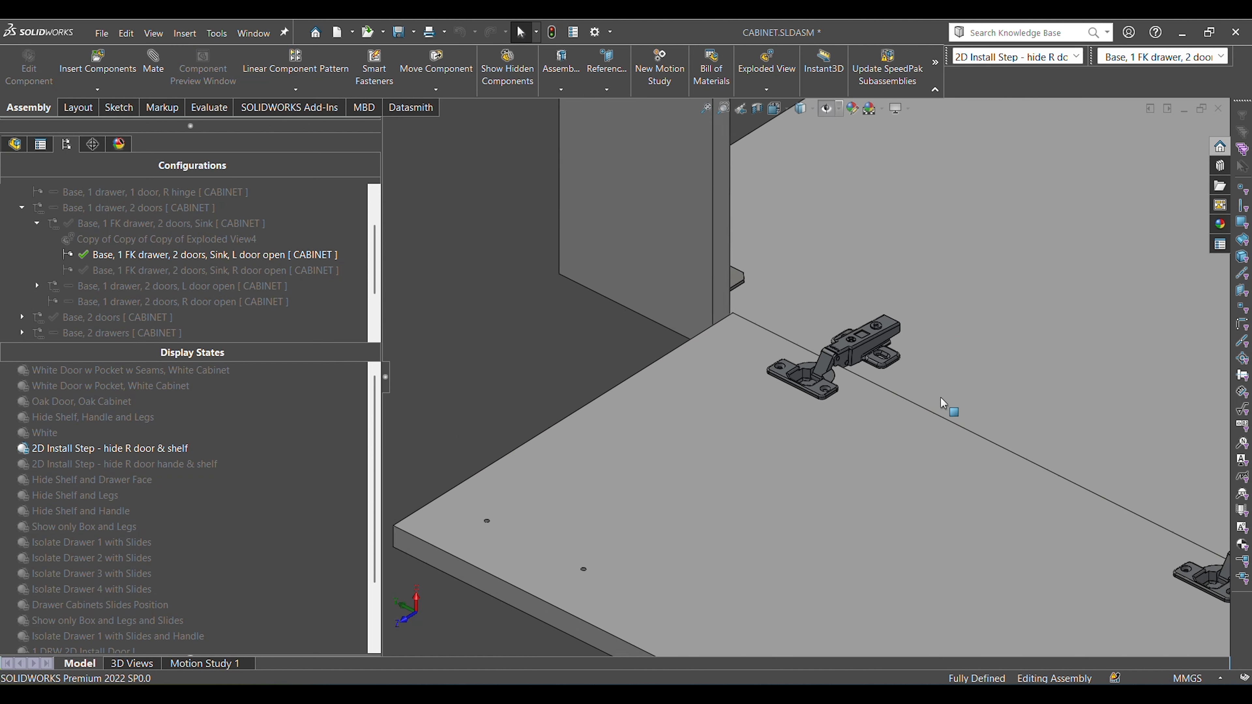
{"action": "scroll", "coordinate": [984, 459], "scroll_direction": "down", "scroll_amount": 5}
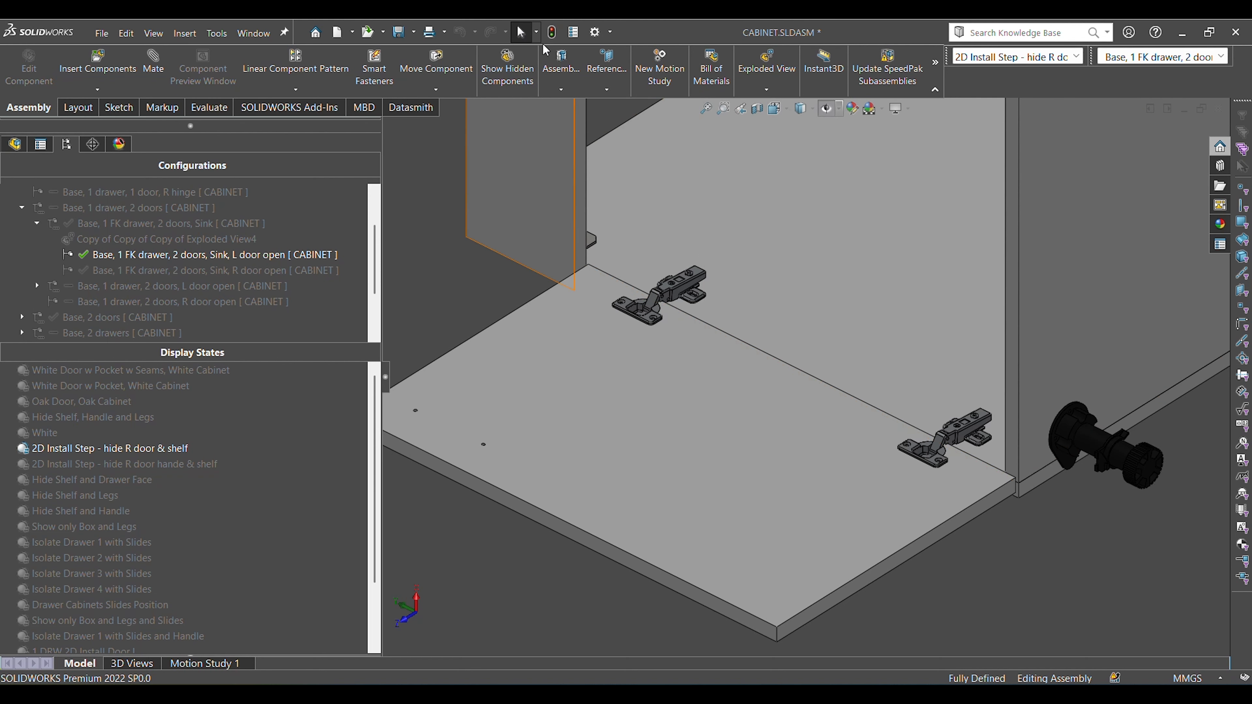
{"action": "scroll", "coordinate": [673, 320], "scroll_direction": "down", "scroll_amount": 4}
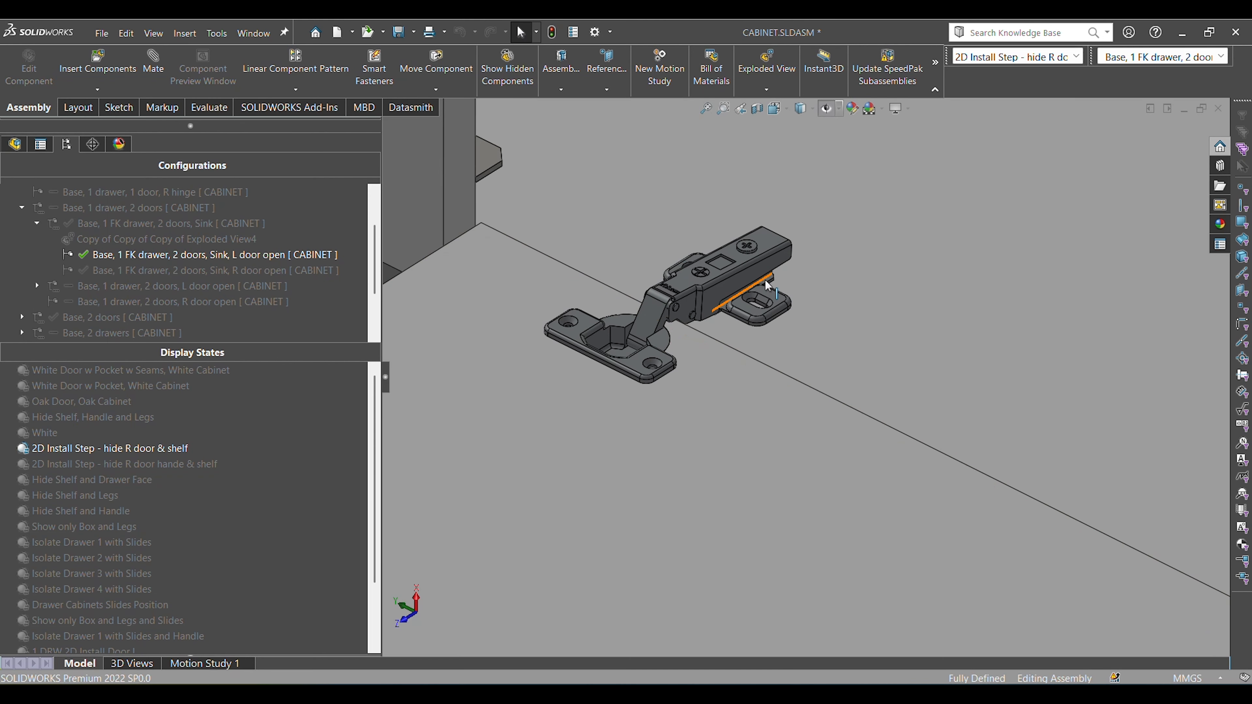
{"action": "scroll", "coordinate": [765, 280], "scroll_direction": "up", "scroll_amount": 3}
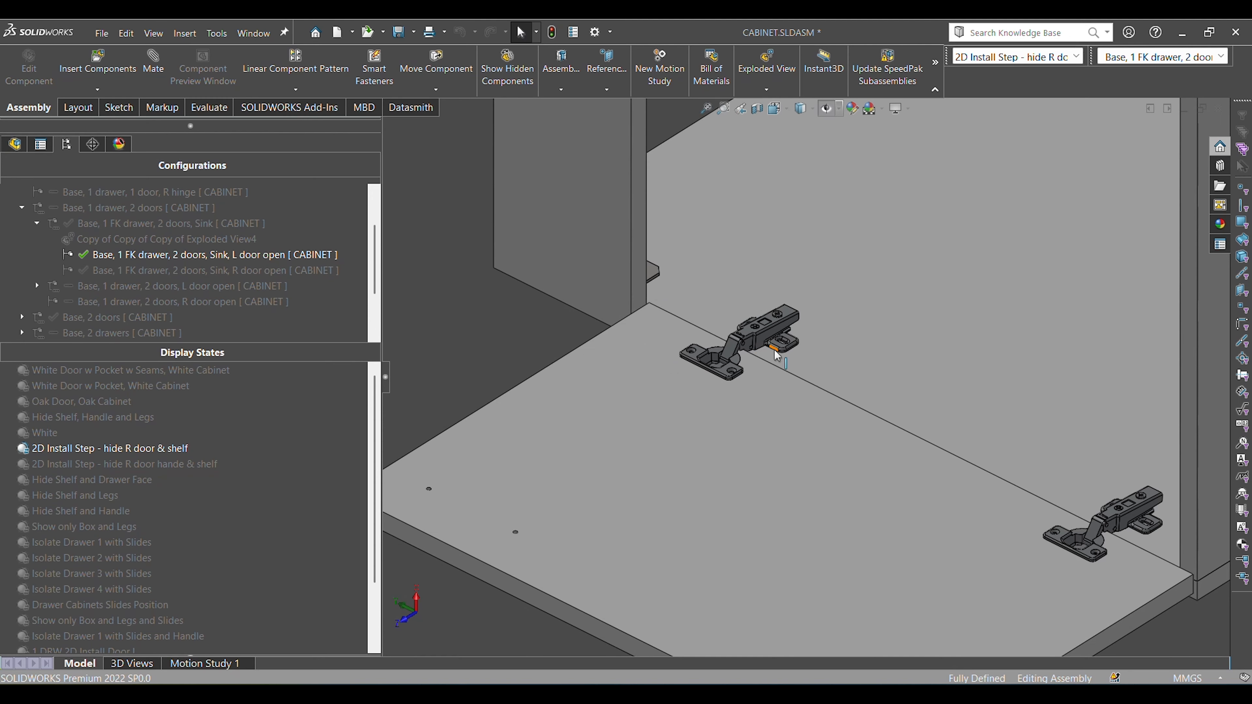
{"action": "middle_click_drag", "start_coordinate": [769, 351], "coordinate": [837, 360]}
{"action": "scroll", "coordinate": [1018, 443], "scroll_direction": "down", "scroll_amount": 5}
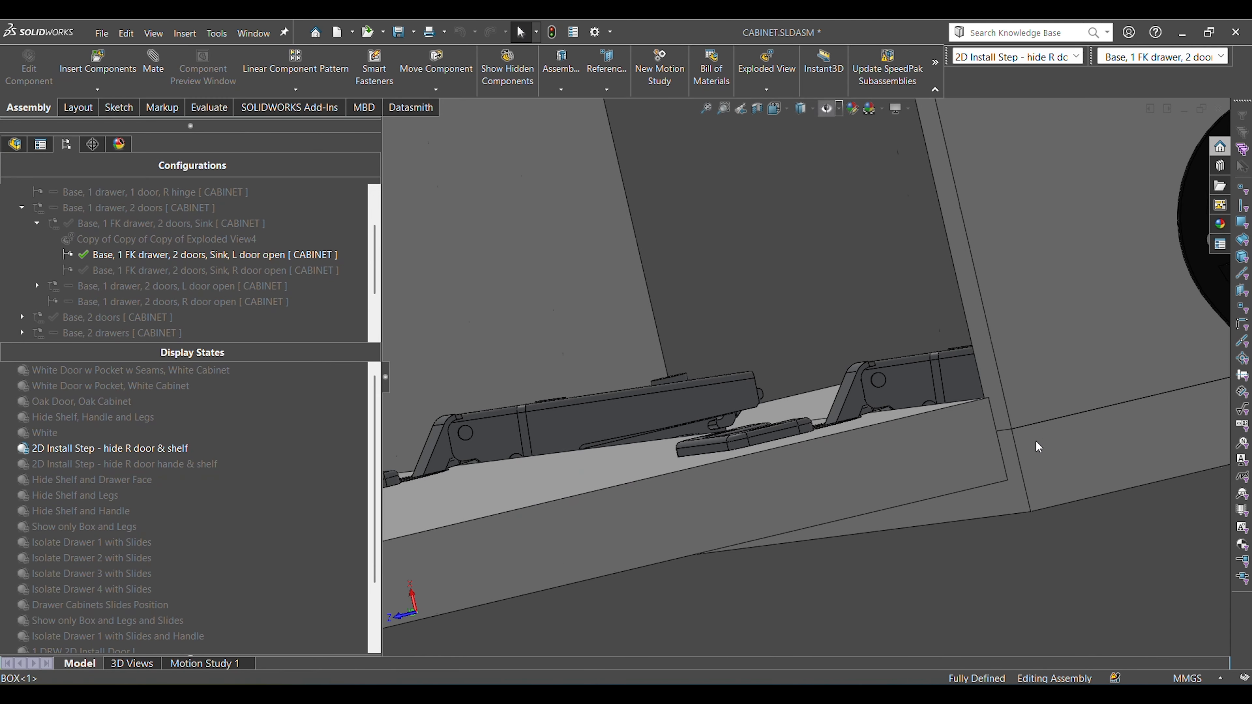
{"action": "middle_click_drag", "start_coordinate": [1034, 441], "coordinate": [1041, 470]}
{"action": "left_click", "coordinate": [1012, 454]}
{"action": "left_click", "coordinate": [1010, 454], "text": "ctrl"}
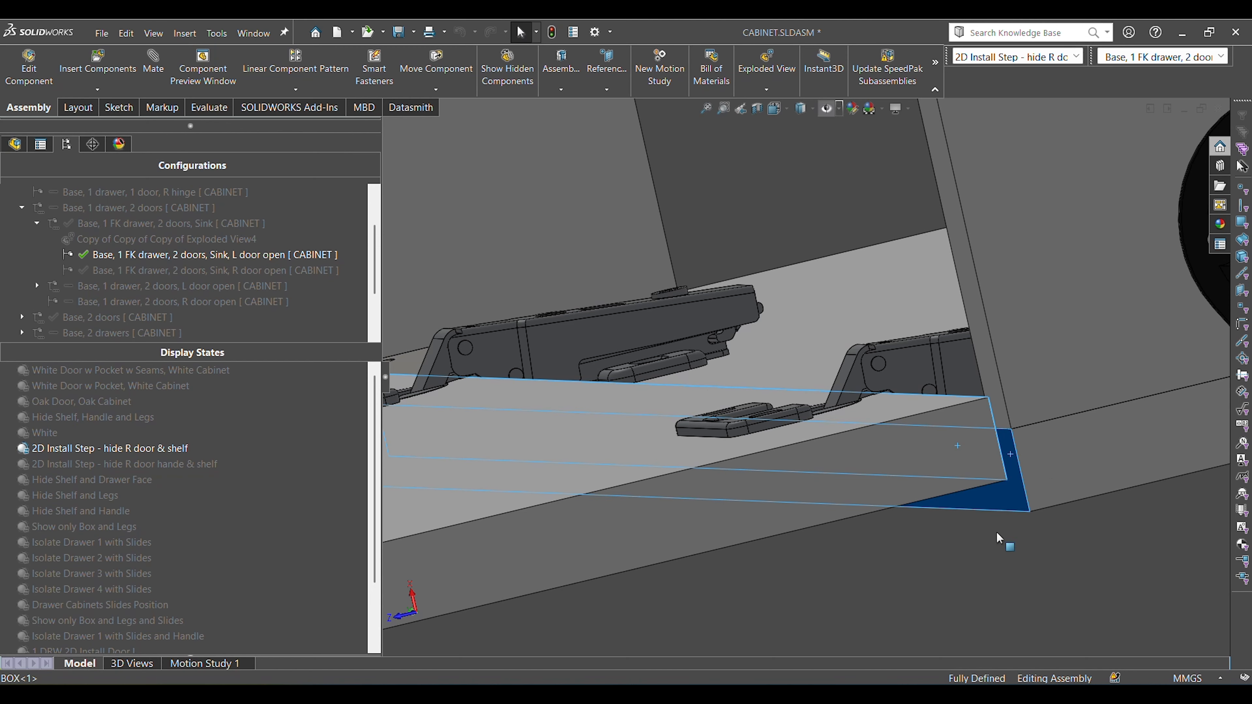
{"action": "left_click", "coordinate": [974, 540]}
Inspect the upper hinge's mounting plate from above and select the rounded end faces of its two screw slots.
{"action": "scroll", "coordinate": [962, 525], "scroll_direction": "up", "scroll_amount": 5}
{"action": "middle_click_drag", "start_coordinate": [920, 422], "coordinate": [955, 498]}
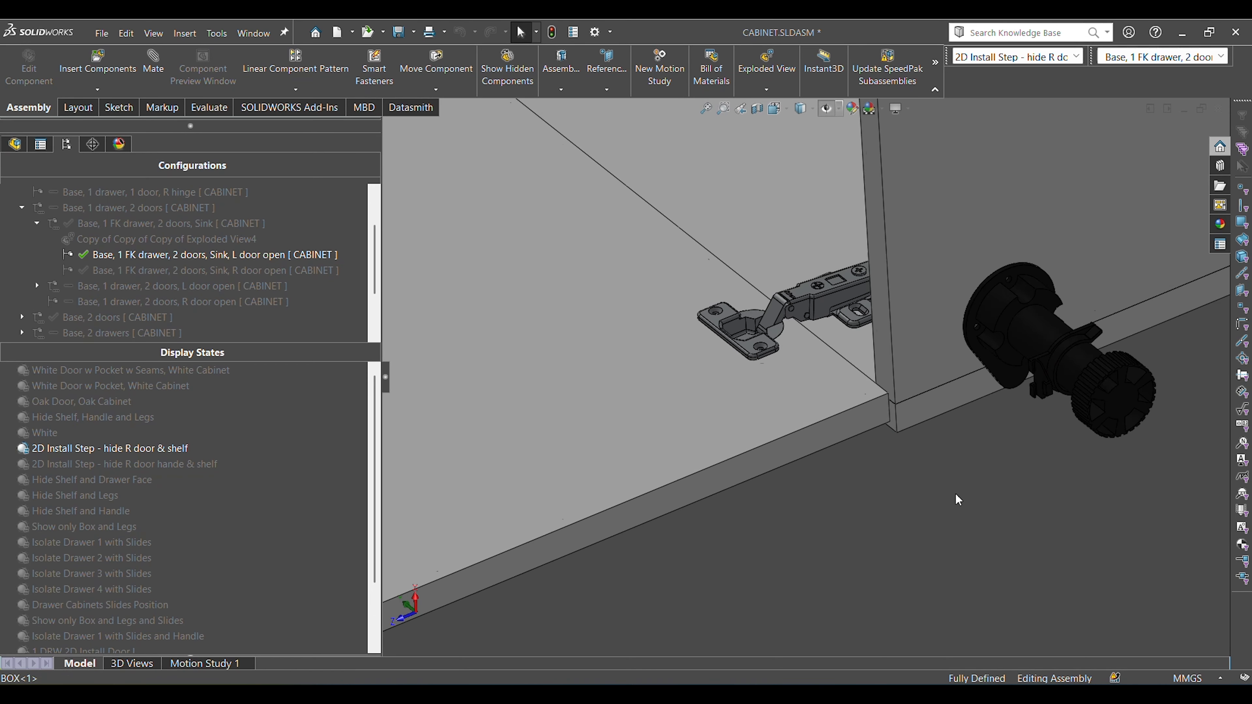
{"action": "scroll", "coordinate": [955, 500], "scroll_direction": "up", "scroll_amount": 4}
{"action": "scroll", "coordinate": [605, 193], "scroll_direction": "down", "scroll_amount": 3}
{"action": "scroll", "coordinate": [606, 193], "scroll_direction": "down", "scroll_amount": 2}
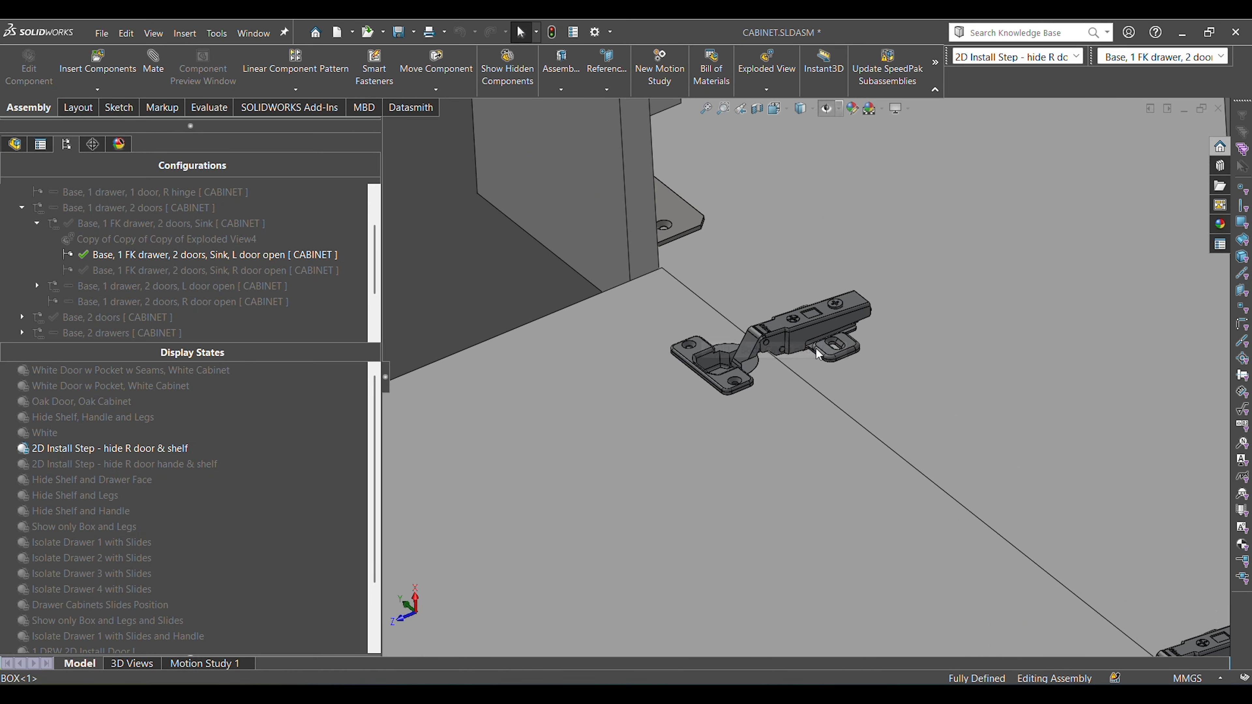
{"action": "middle_click_drag", "start_coordinate": [821, 338], "coordinate": [812, 324]}
{"action": "scroll", "coordinate": [813, 325], "scroll_direction": "down", "scroll_amount": 2}
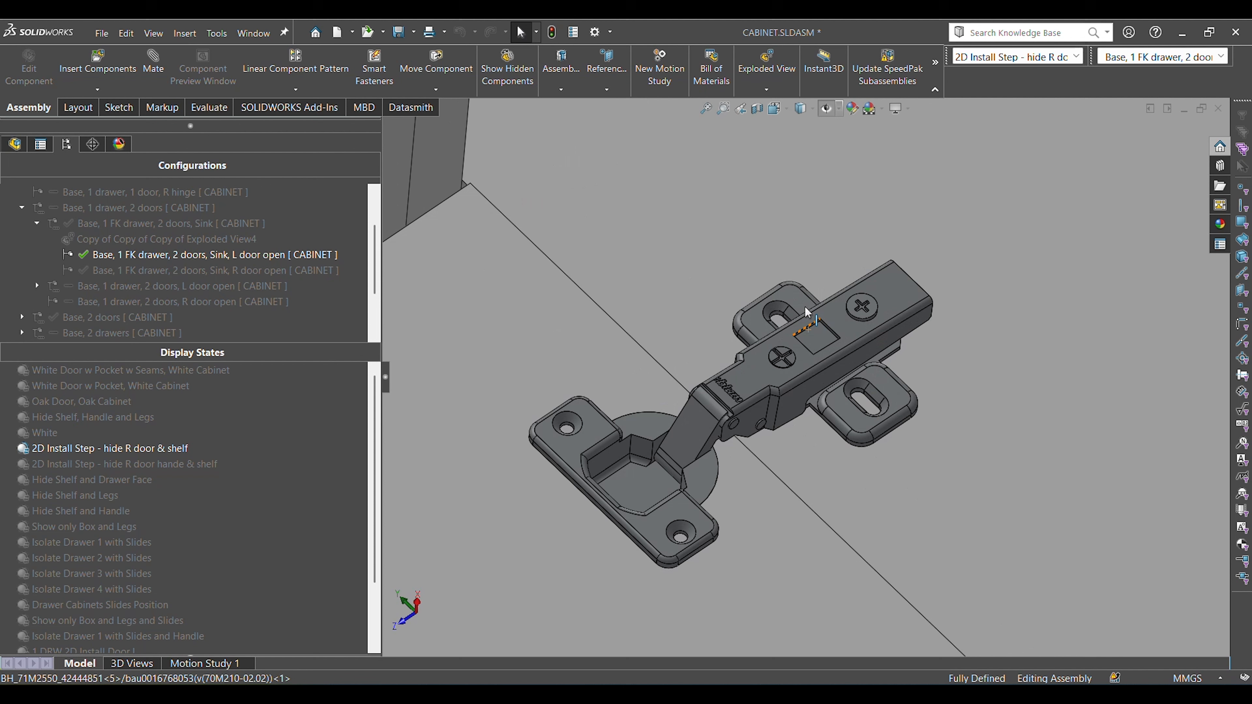
{"action": "left_click", "coordinate": [778, 315]}
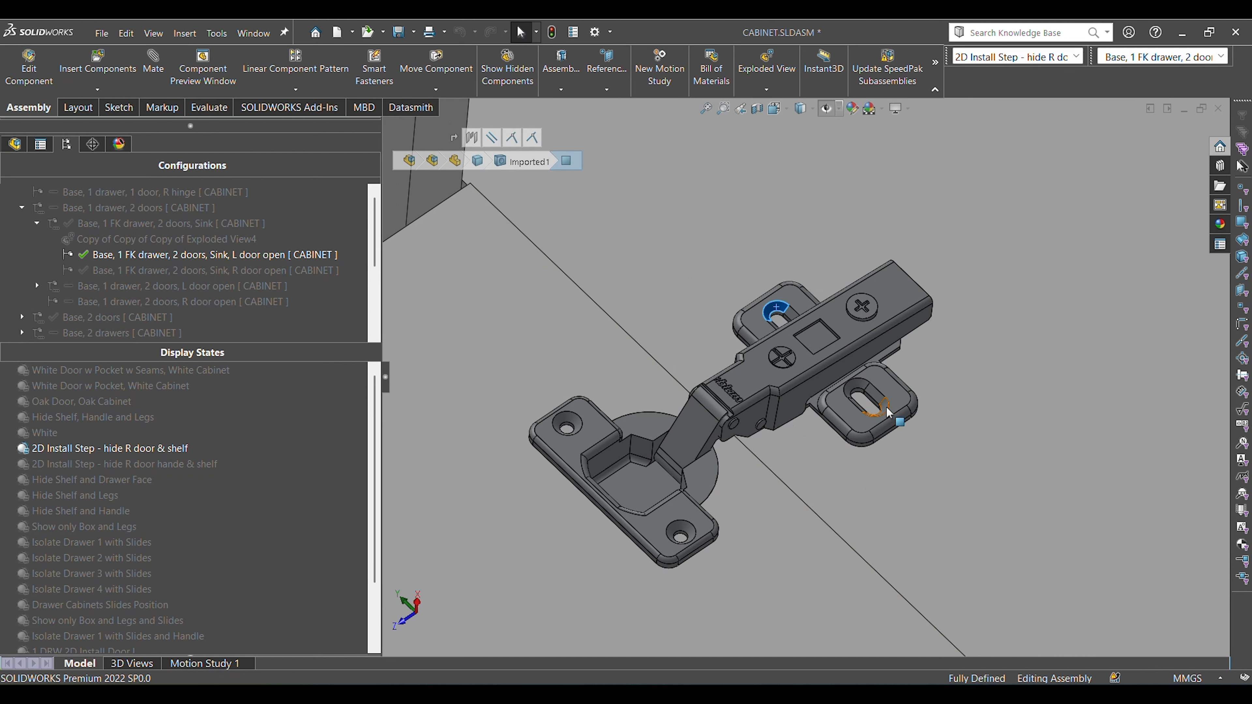
{"action": "left_click", "coordinate": [889, 414], "text": "ctrl"}
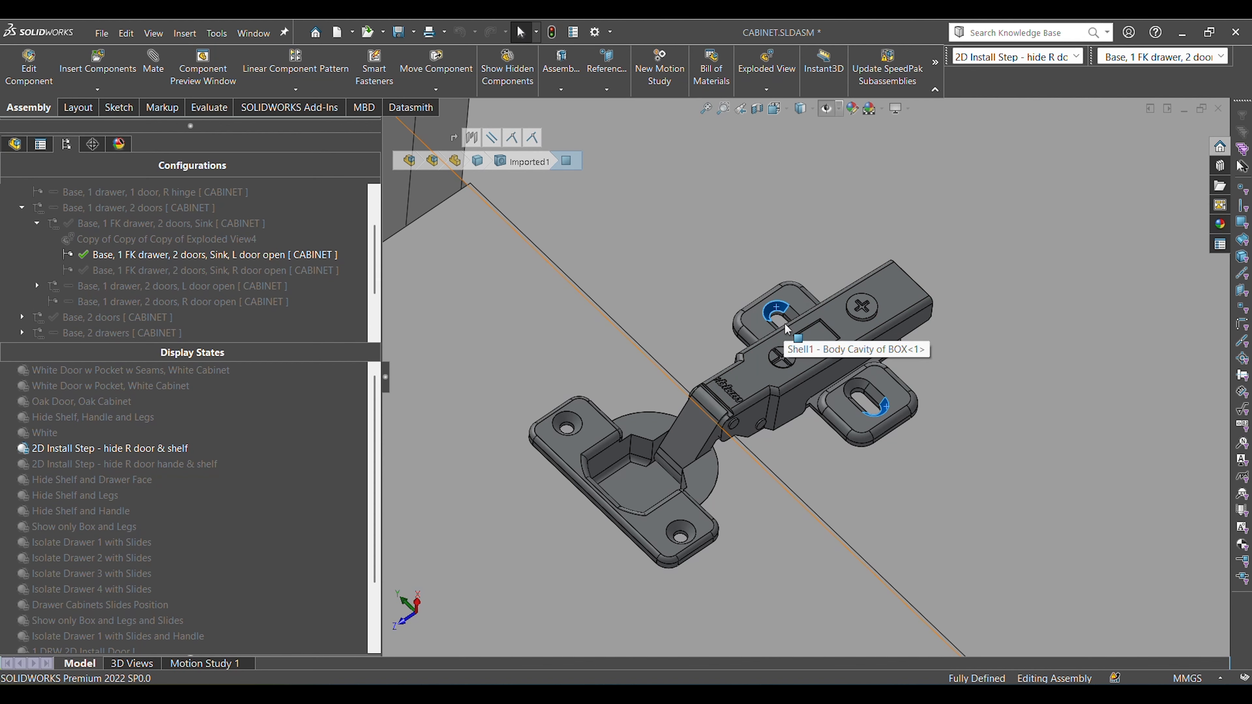
View the upper hinge from its cup side, select a straight edge of a mounting slot, and clear the selection in the trimetric view.
{"action": "middle_click_drag", "start_coordinate": [799, 340], "coordinate": [803, 524]}
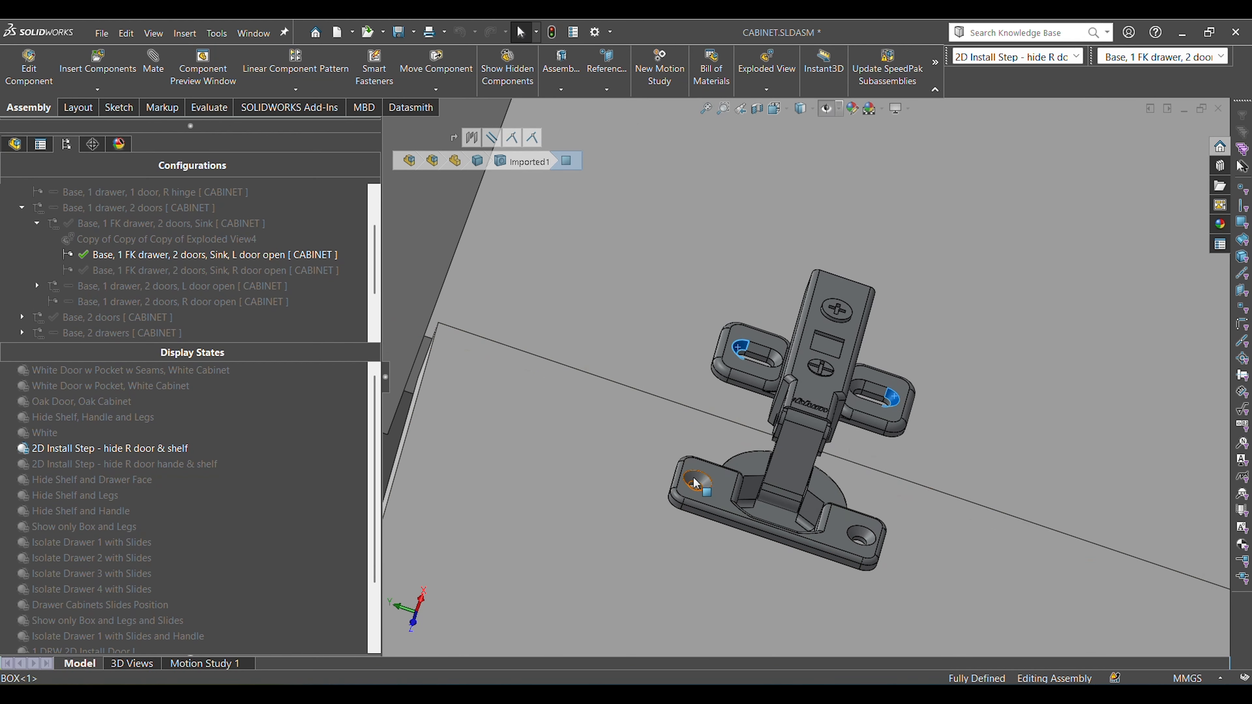
{"action": "scroll", "coordinate": [775, 369], "scroll_direction": "down", "scroll_amount": 2}
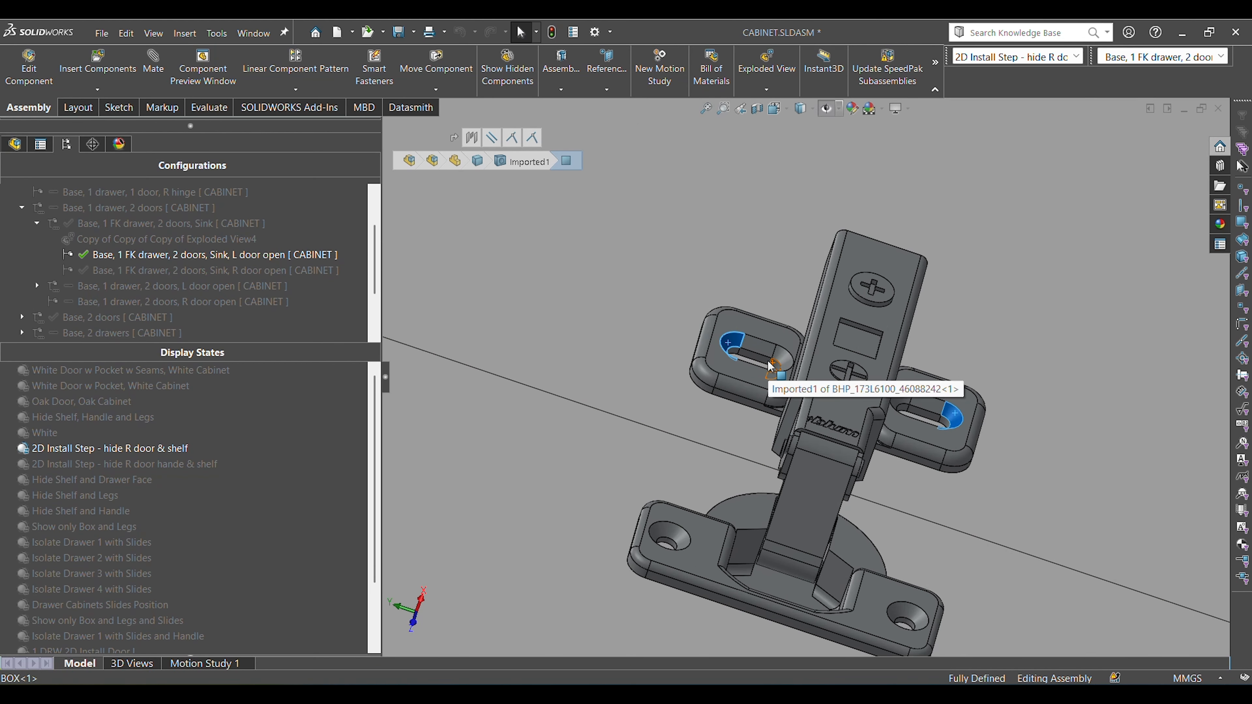
{"action": "left_click", "coordinate": [760, 364]}
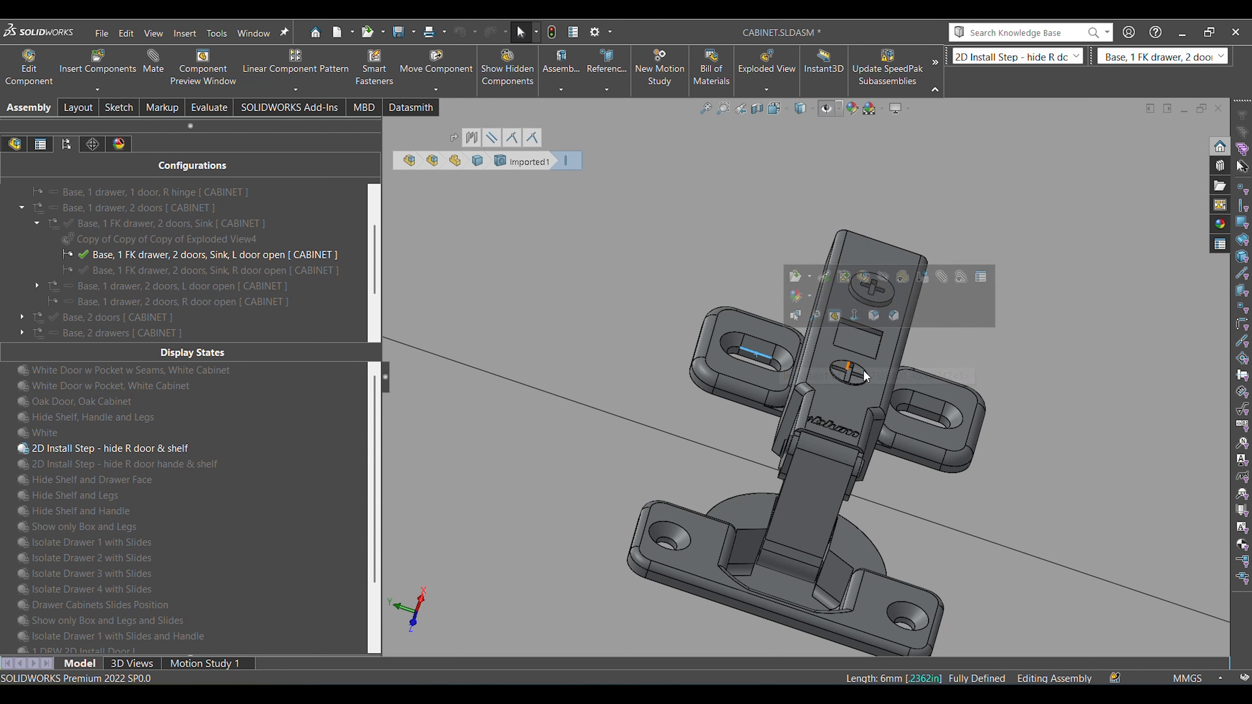
{"action": "scroll", "coordinate": [762, 358], "scroll_direction": "up", "scroll_amount": 5}
{"action": "key", "text": "ctrl+7"}
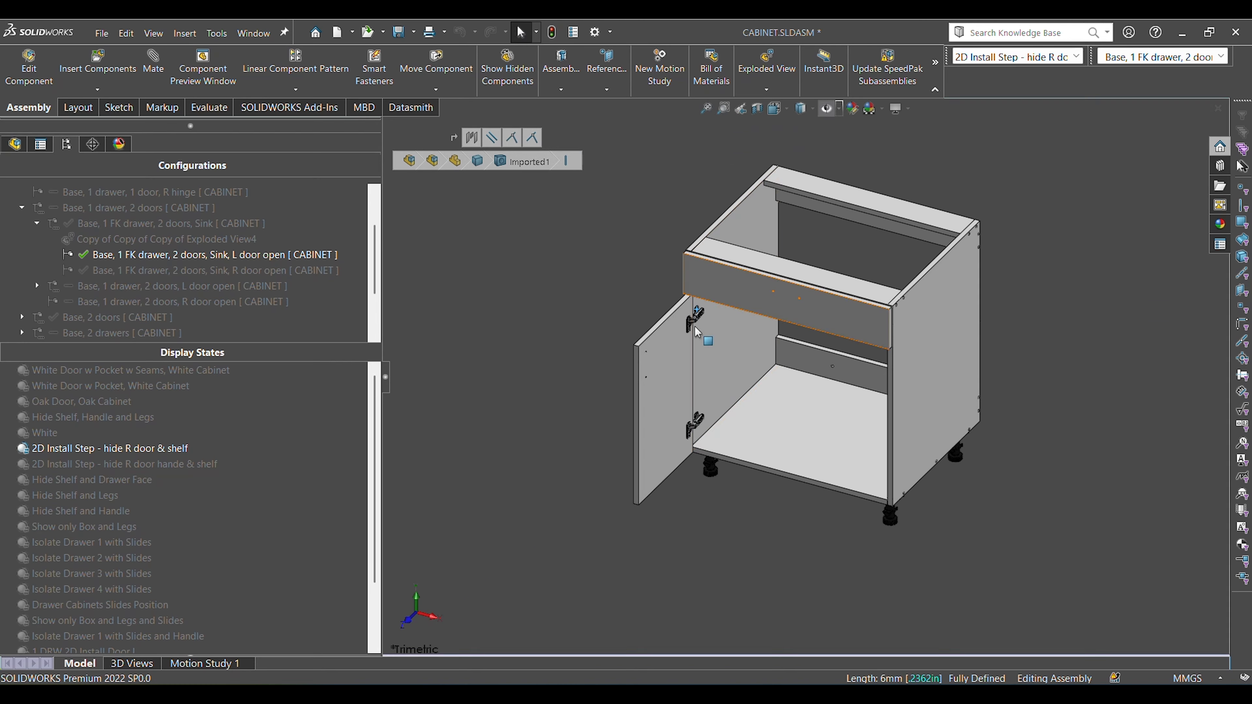
{"action": "left_click", "coordinate": [724, 552]}
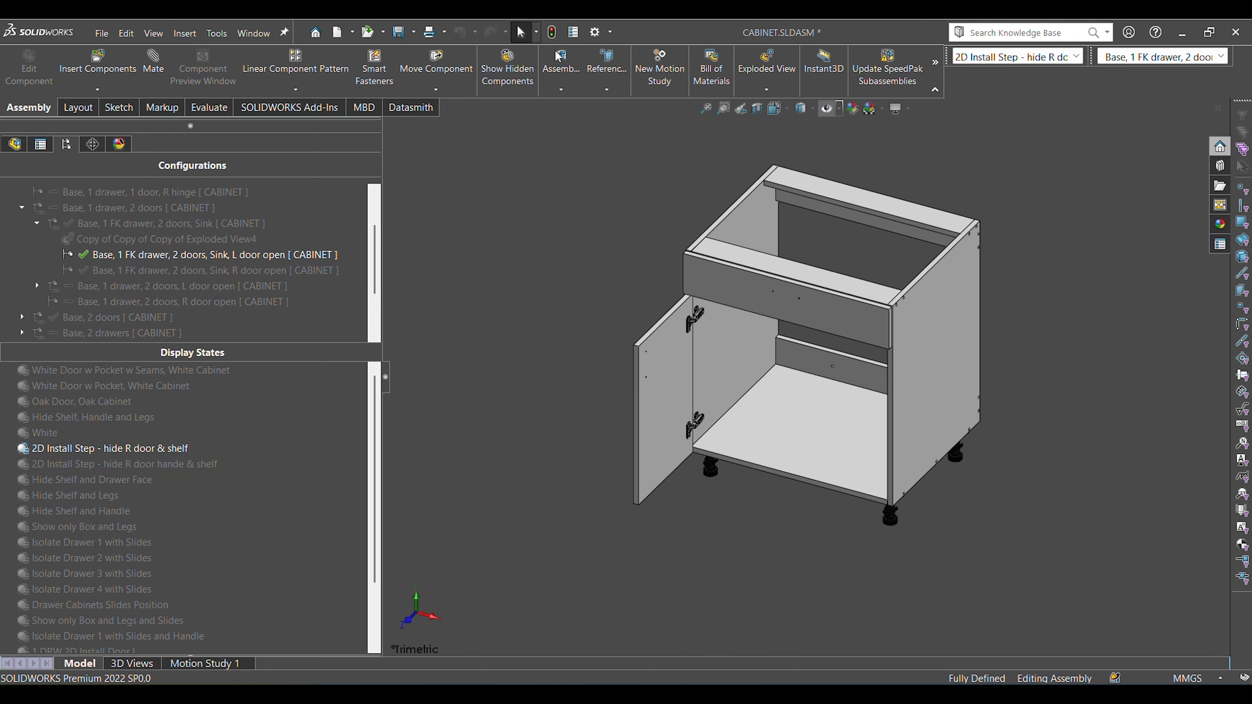
Activate the configuration "Base, 1 FK drawer, 2 doors, Sink, R door open" and the display state "1 DRW 2D Install Door L show handle".
{"action": "double_click", "coordinate": [265, 271]}
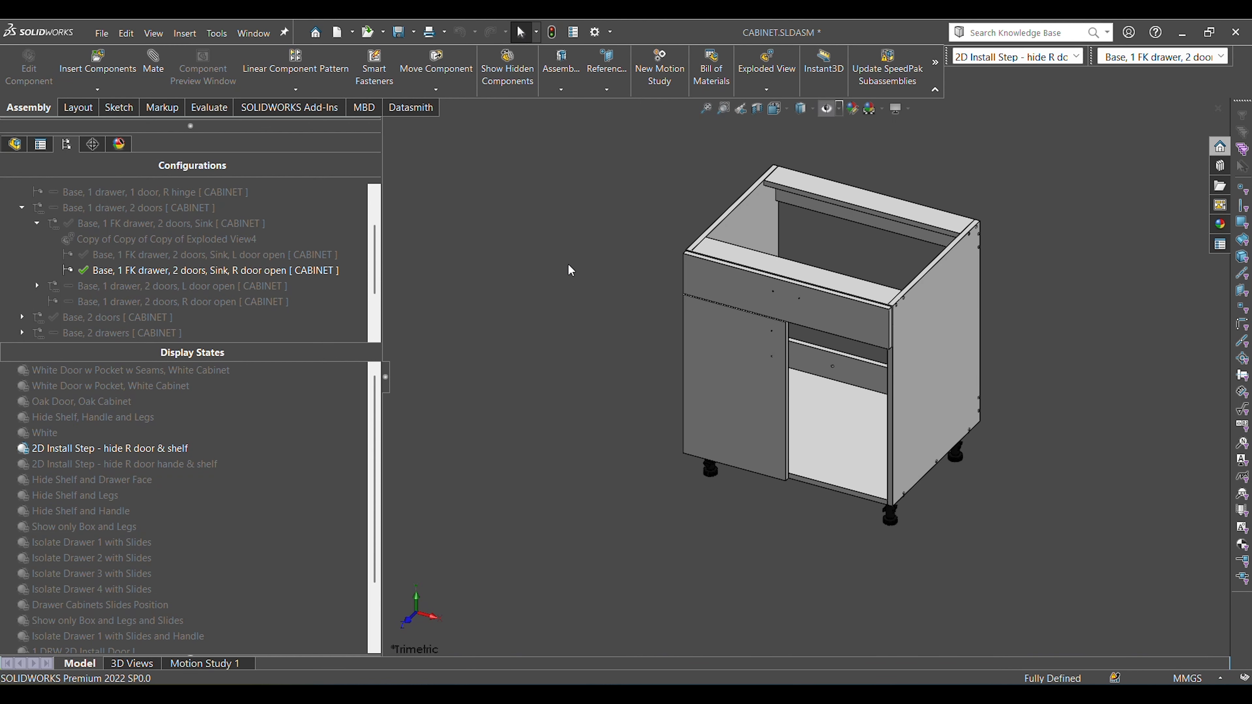
{"action": "scroll", "coordinate": [249, 548], "scroll_direction": "down", "scroll_amount": 2}
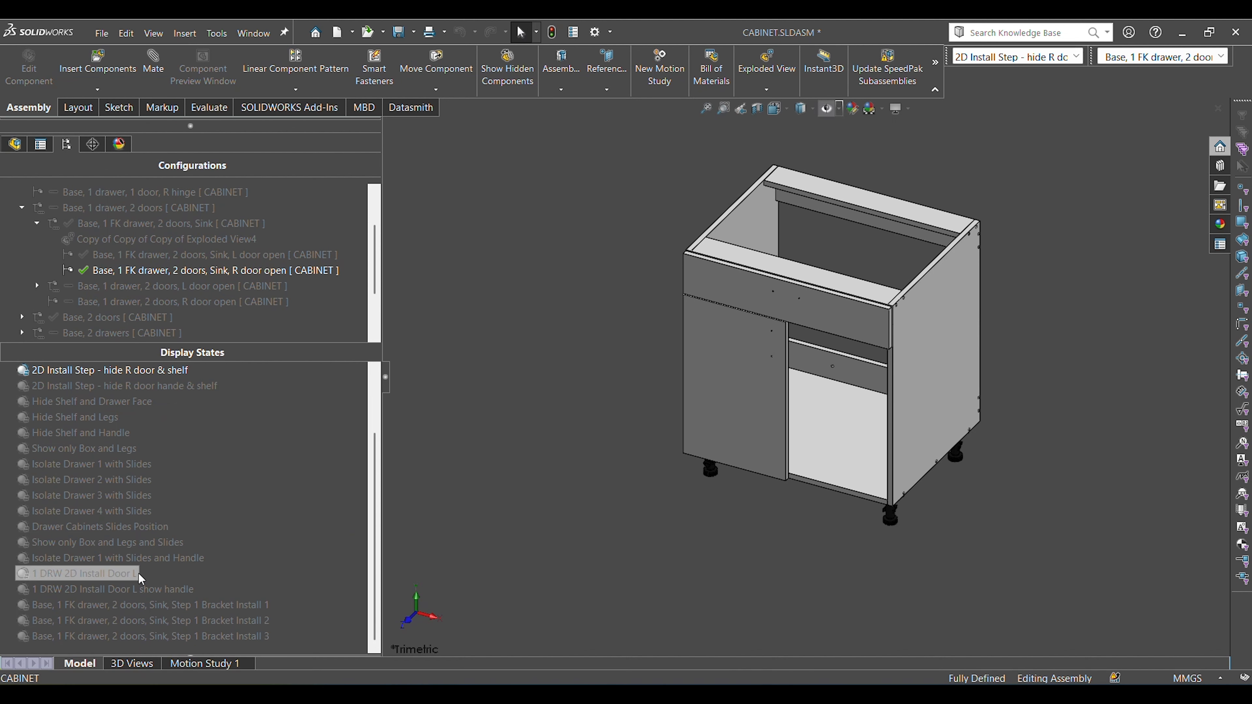
{"action": "double_click", "coordinate": [126, 587]}
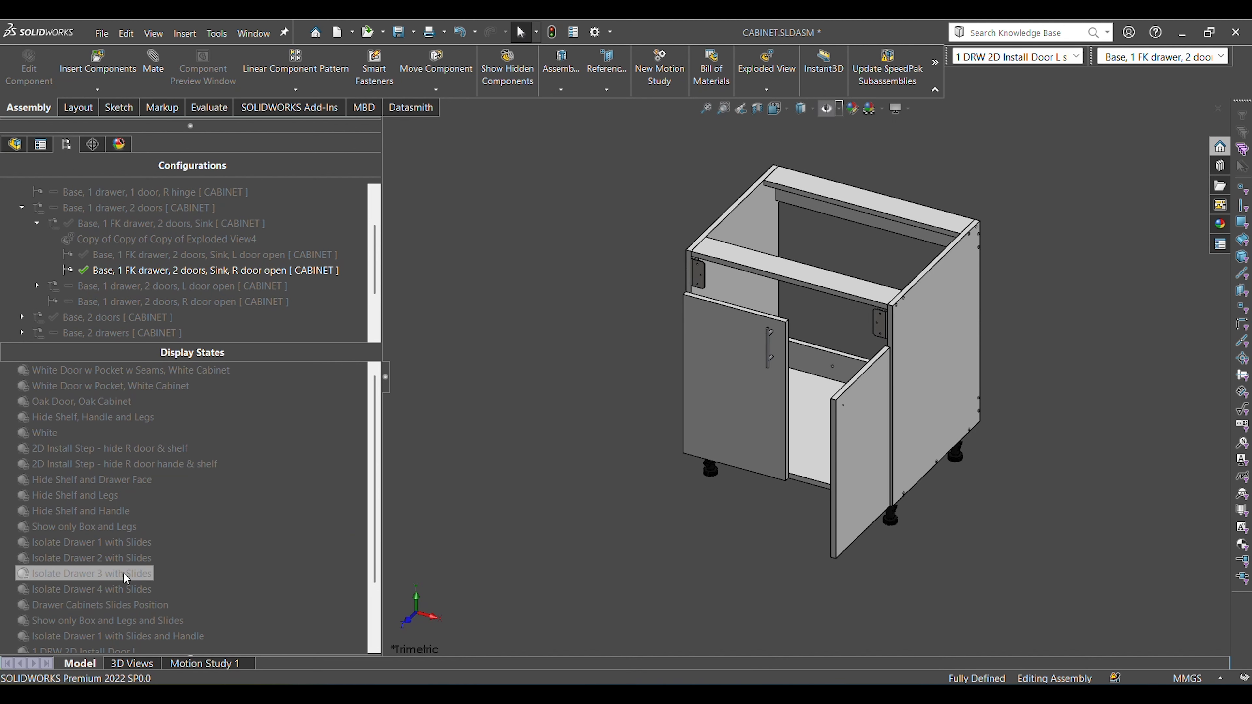
Activate the display state "1 DRW 2D Install Door L" for the open right door configuration.
{"action": "scroll", "coordinate": [220, 607], "scroll_direction": "down", "scroll_amount": 2}
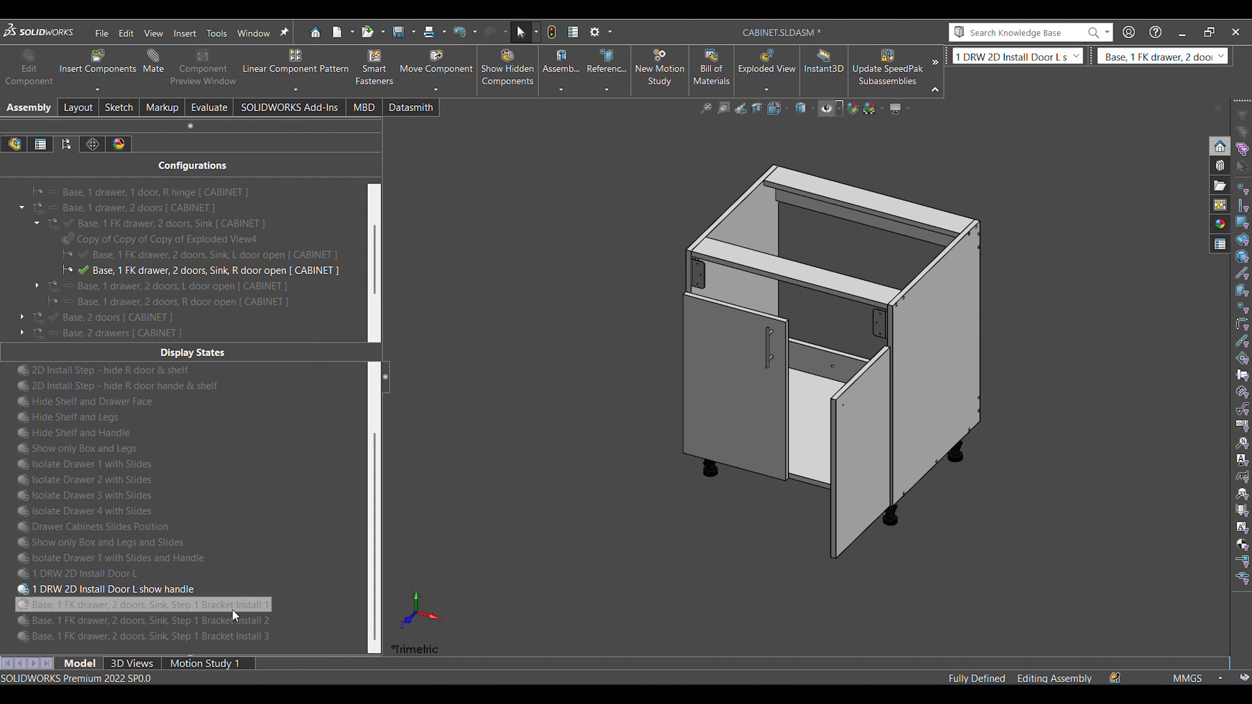
{"action": "left_click", "coordinate": [134, 573]}
{"action": "double_click", "coordinate": [135, 574]}
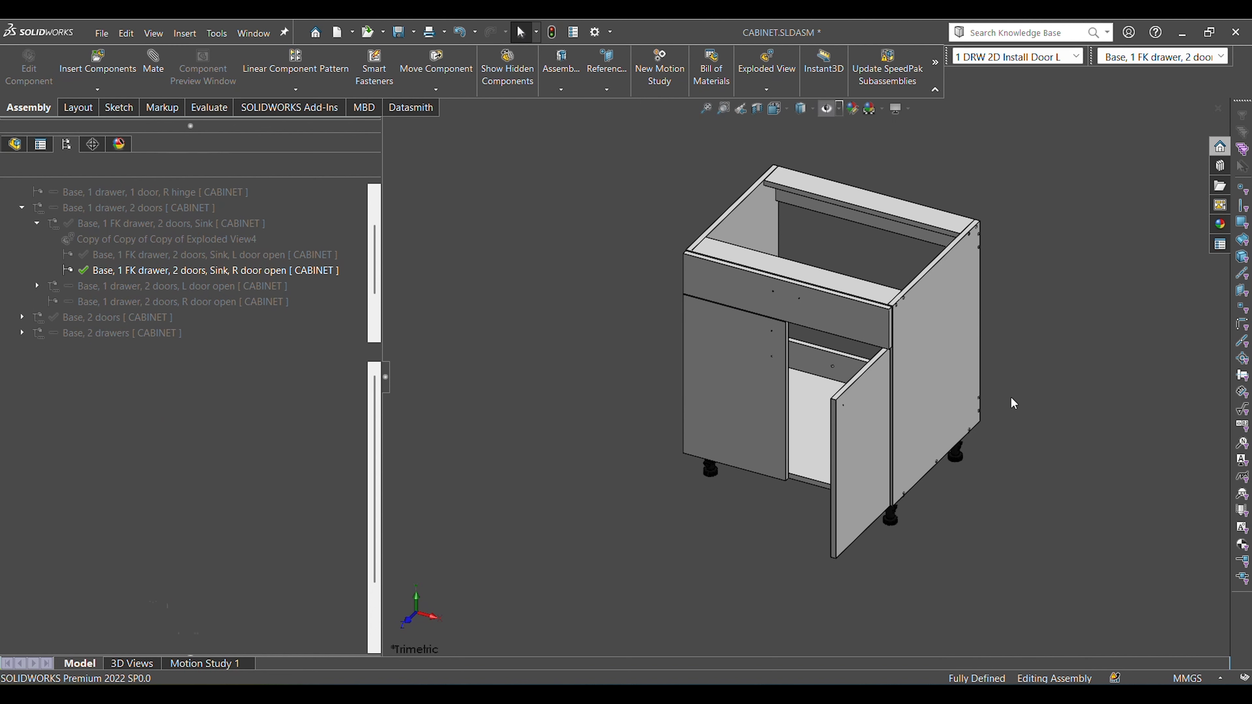
View the open door and its hinges from below, select the door's inner face, and clear the selection.
{"action": "middle_click_drag", "start_coordinate": [583, 470], "coordinate": [1092, 513]}
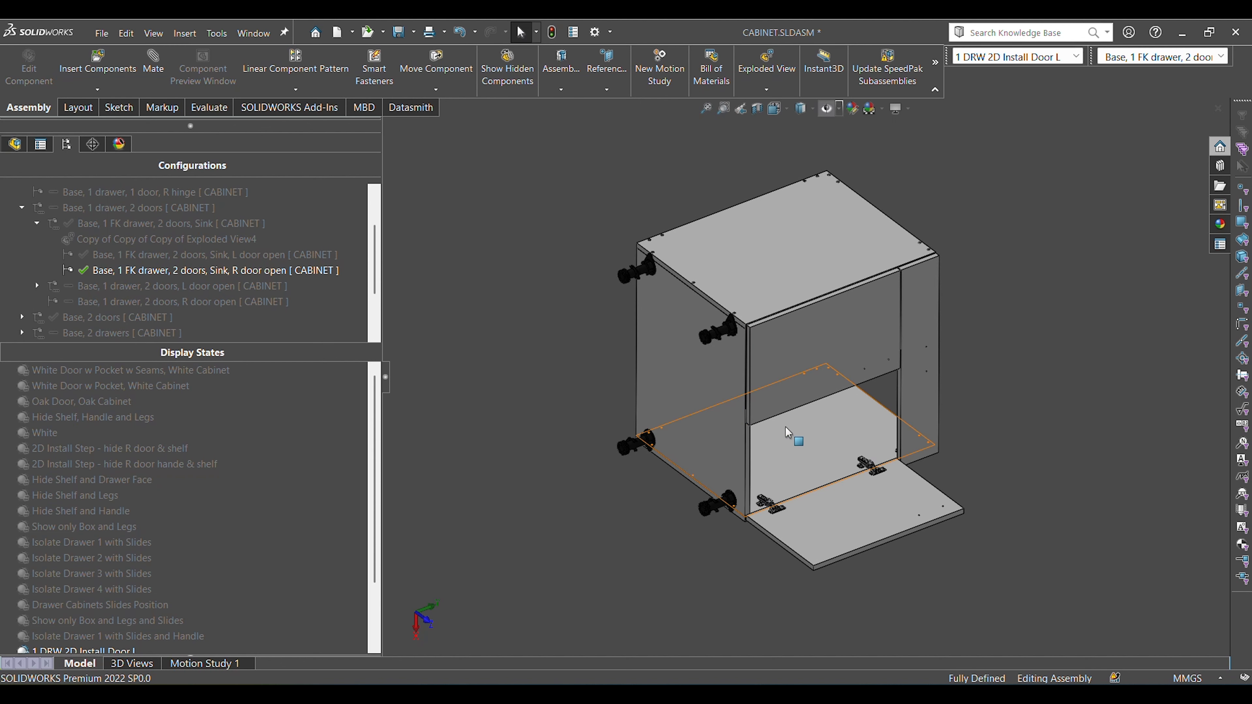
{"action": "scroll", "coordinate": [789, 432], "scroll_direction": "down", "scroll_amount": 2}
{"action": "scroll", "coordinate": [788, 434], "scroll_direction": "down", "scroll_amount": 5}
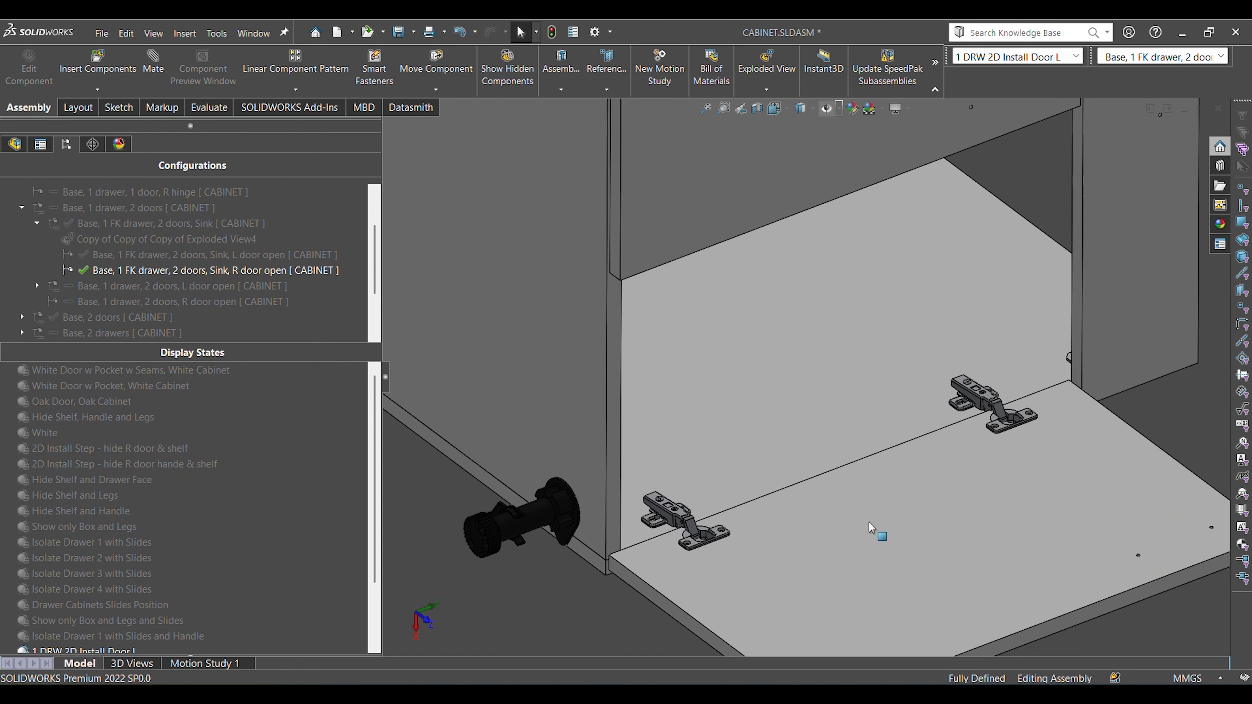
{"action": "left_click", "coordinate": [921, 526]}
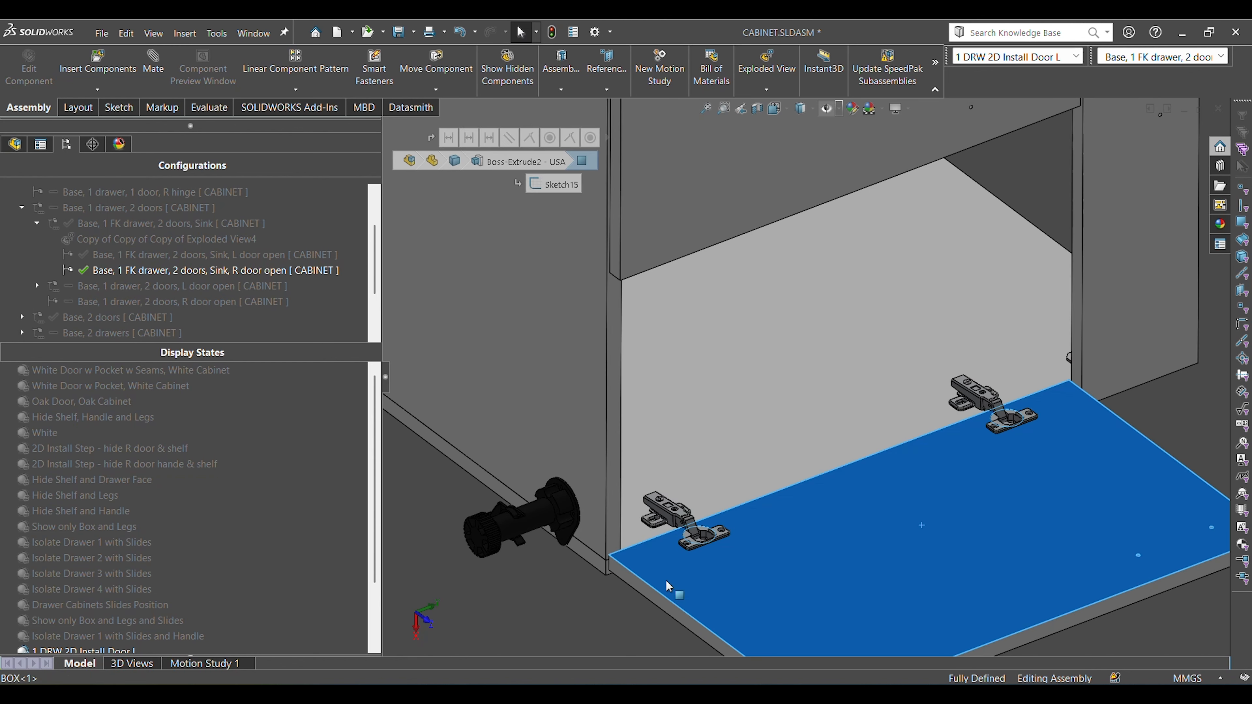
{"action": "left_click", "coordinate": [590, 595]}
Examine how the open door's lower hinge joins the door and the side panel, including its cup plate, arm and adjustment screws.
{"action": "scroll", "coordinate": [683, 572], "scroll_direction": "down", "scroll_amount": 4}
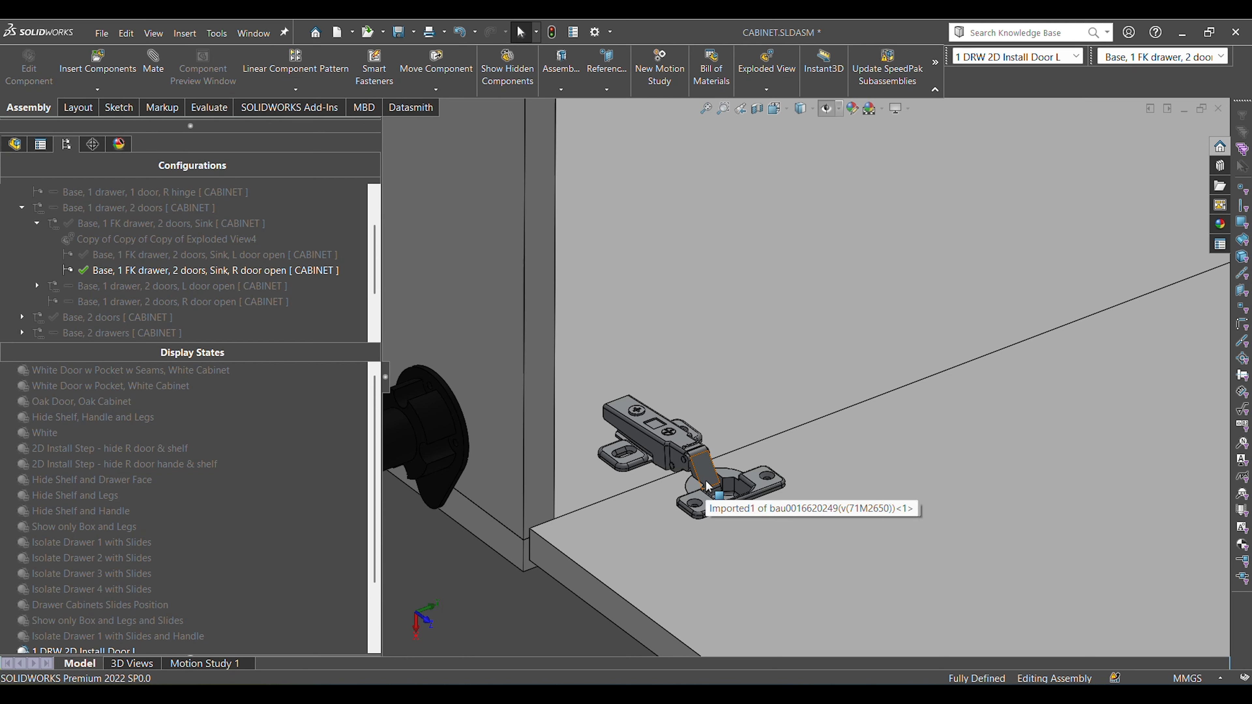
{"action": "scroll", "coordinate": [813, 444], "scroll_direction": "up", "scroll_amount": 3}
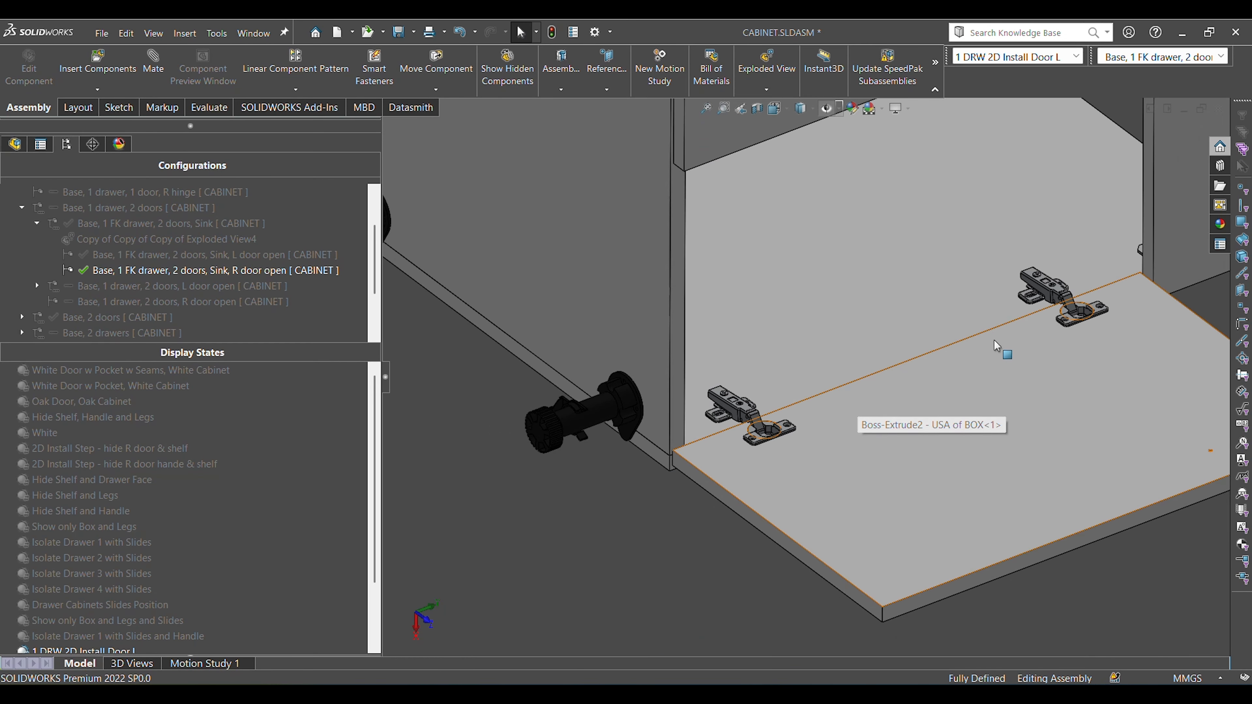
{"action": "scroll", "coordinate": [796, 434], "scroll_direction": "down", "scroll_amount": 3}
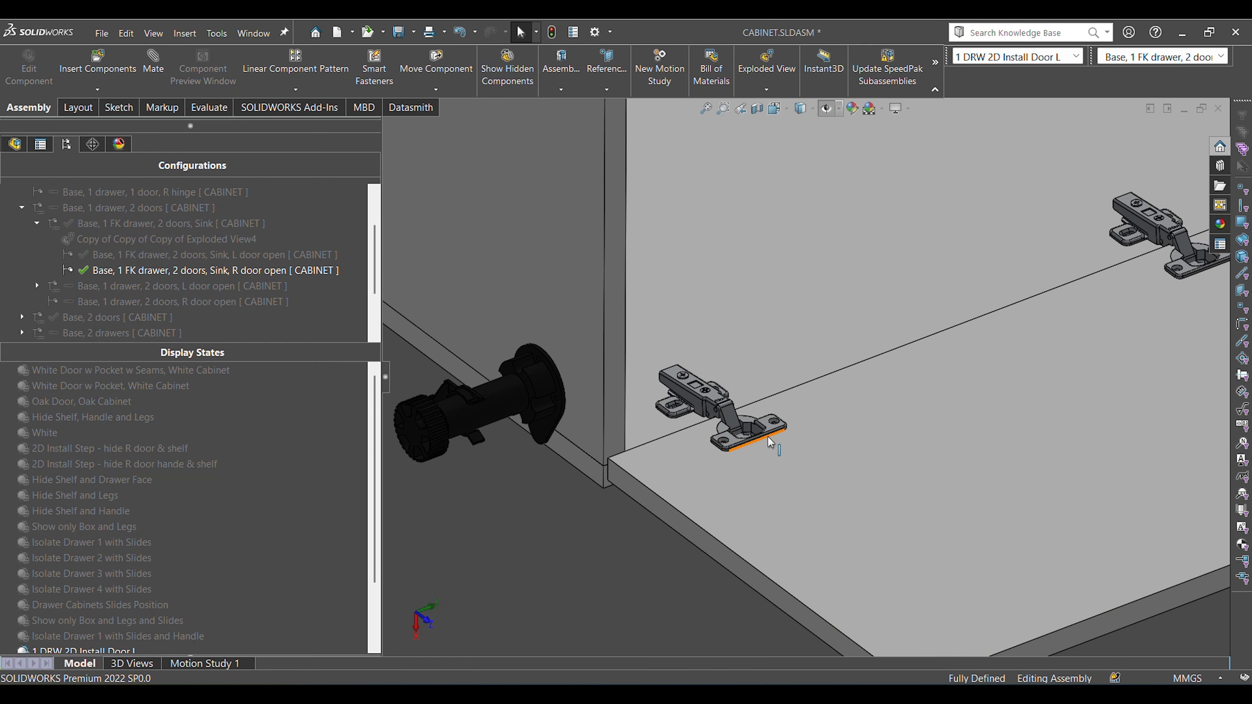
{"action": "scroll", "coordinate": [764, 429], "scroll_direction": "down", "scroll_amount": 2}
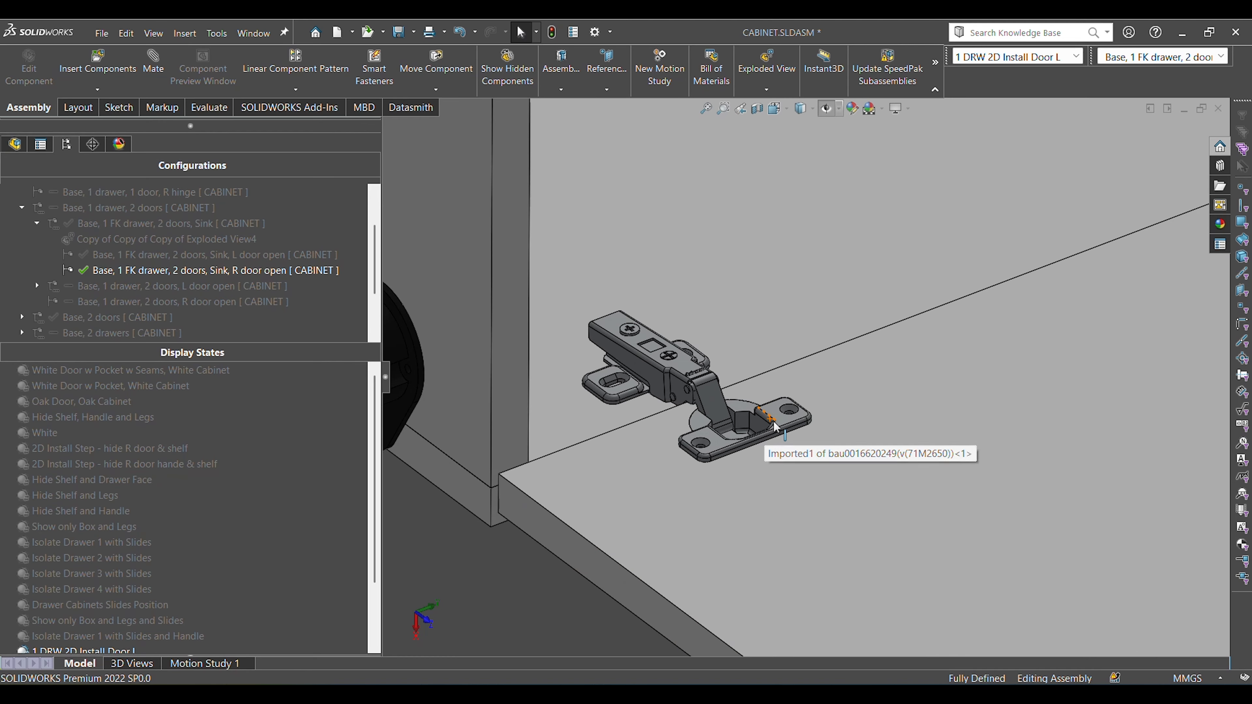
{"action": "scroll", "coordinate": [798, 415], "scroll_direction": "up", "scroll_amount": 3}
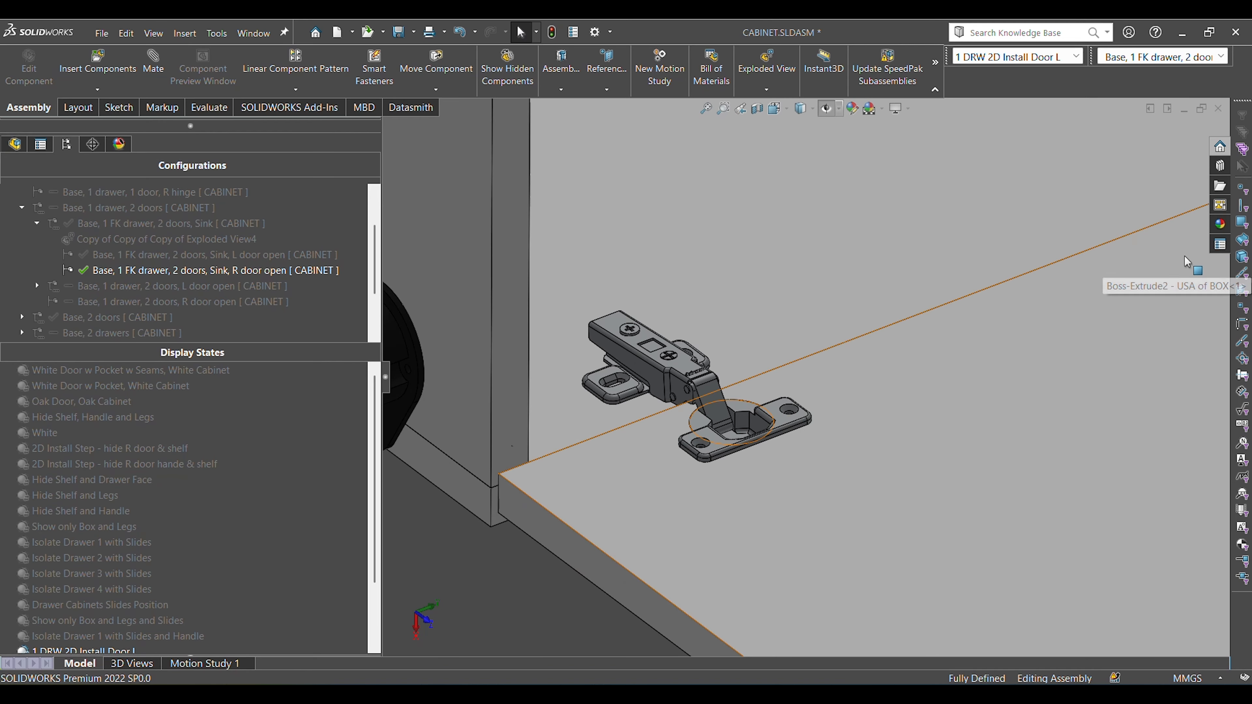
{"action": "scroll", "coordinate": [1179, 251], "scroll_direction": "up", "scroll_amount": 2}
{"action": "scroll", "coordinate": [715, 373], "scroll_direction": "down", "scroll_amount": 3}
{"action": "scroll", "coordinate": [715, 374], "scroll_direction": "down", "scroll_amount": 1}
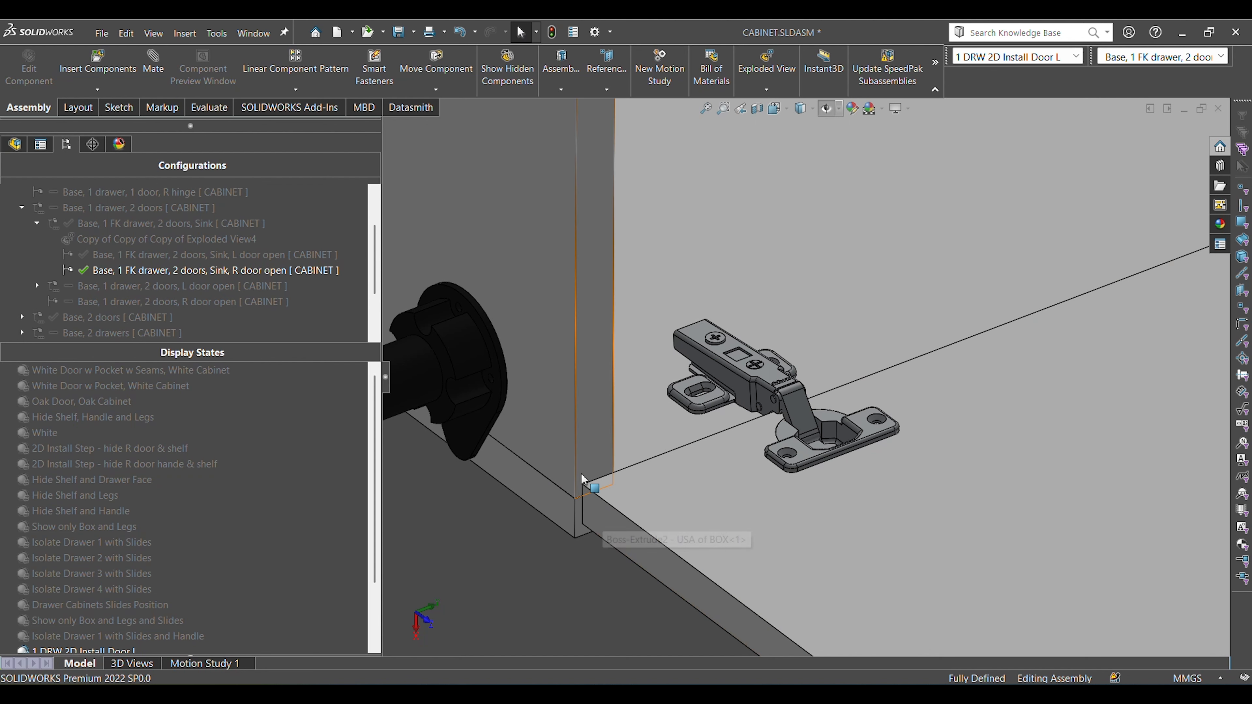
{"action": "scroll", "coordinate": [691, 374], "scroll_direction": "down", "scroll_amount": 2}
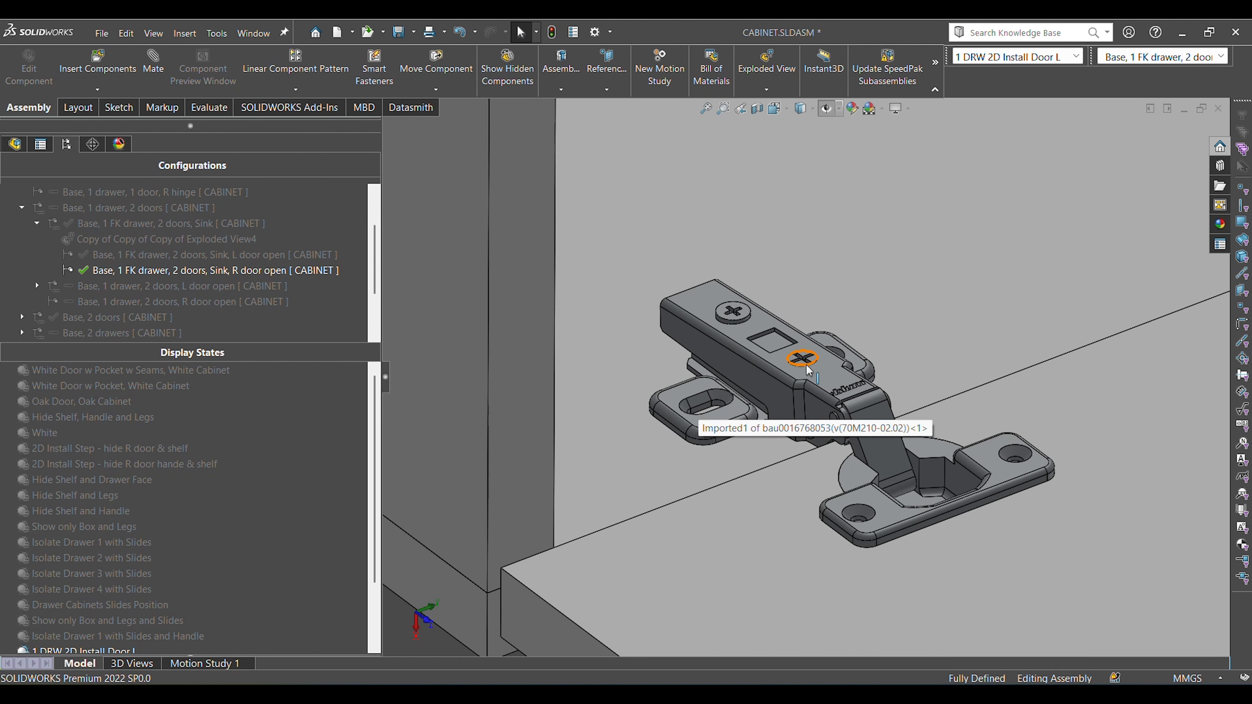
{"action": "scroll", "coordinate": [840, 359], "scroll_direction": "up", "scroll_amount": 8}
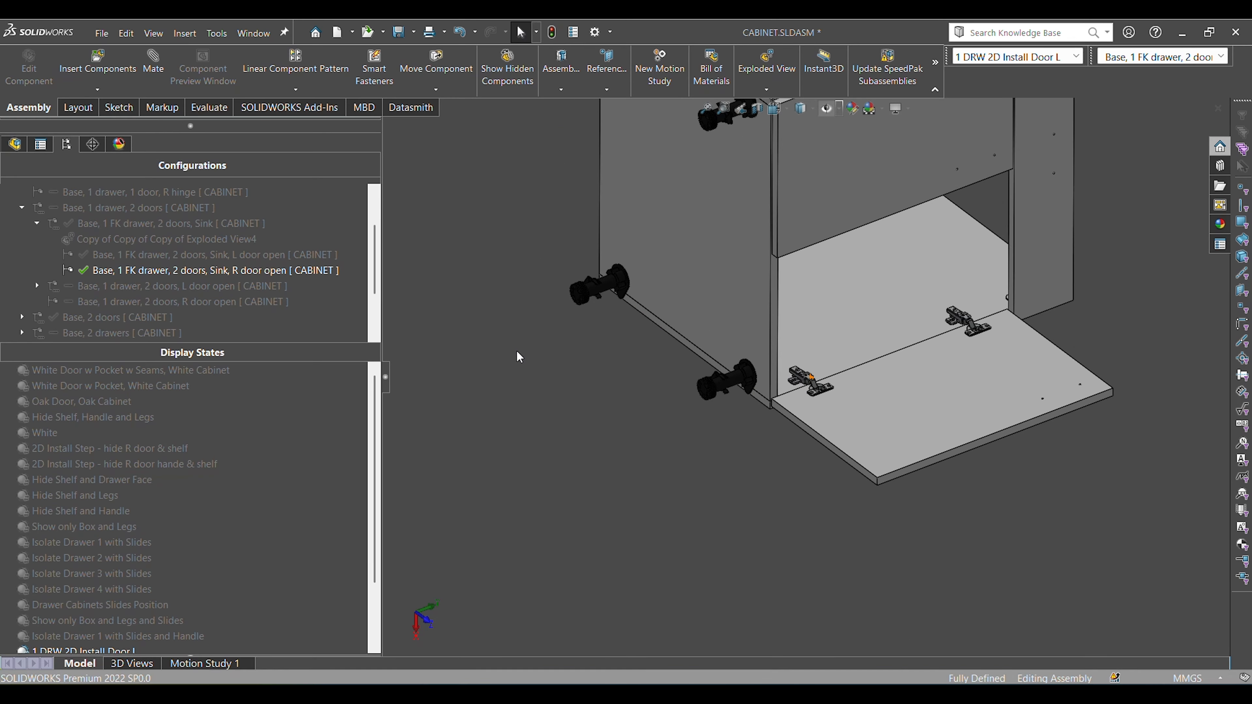
Activate the configuration "Base, 1 FK drawer, 2 doors, Sink, L door open" and the display state "Hide Shelf and Drawer Face".
{"action": "double_click", "coordinate": [276, 255]}
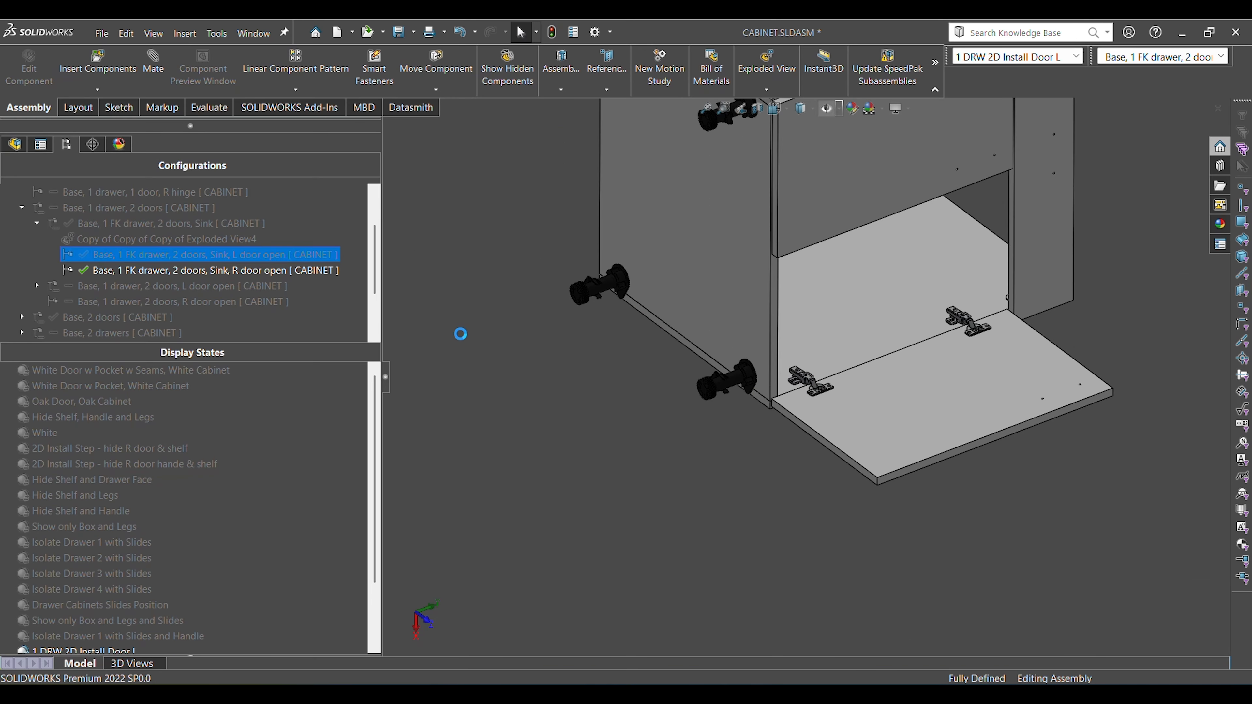
{"action": "key", "text": "ctrl+4"}
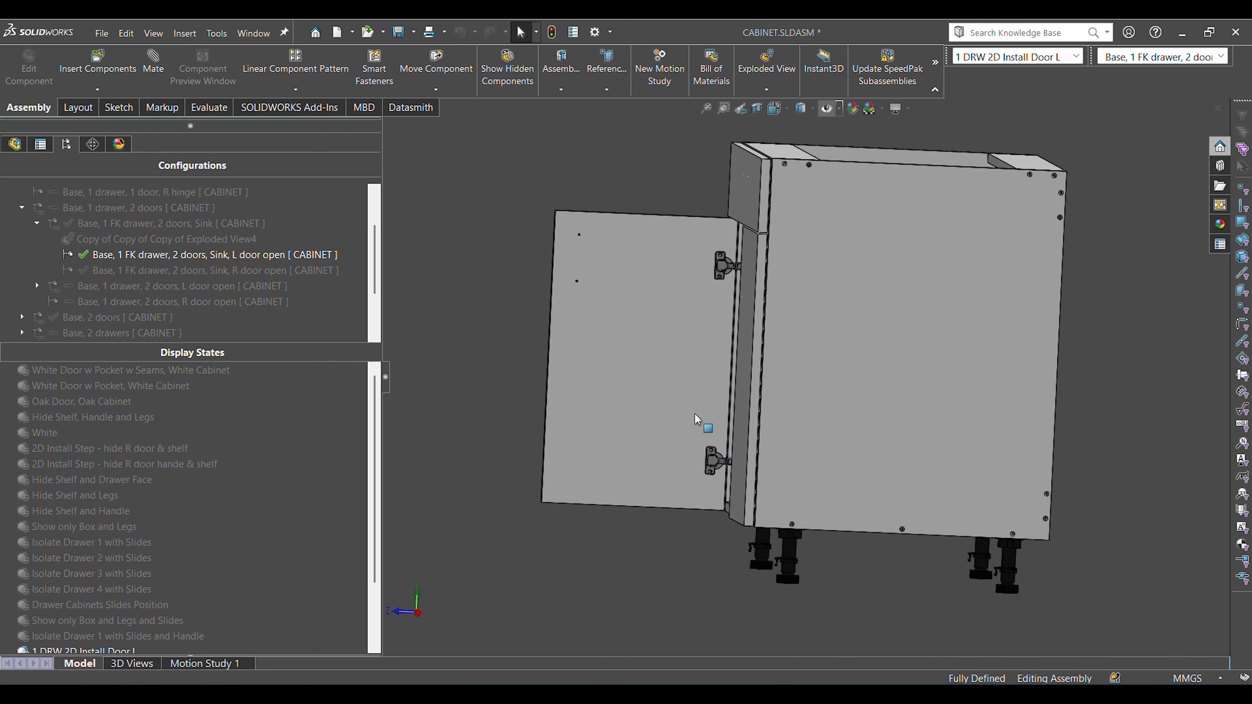
{"action": "key", "text": "ctrl+7"}
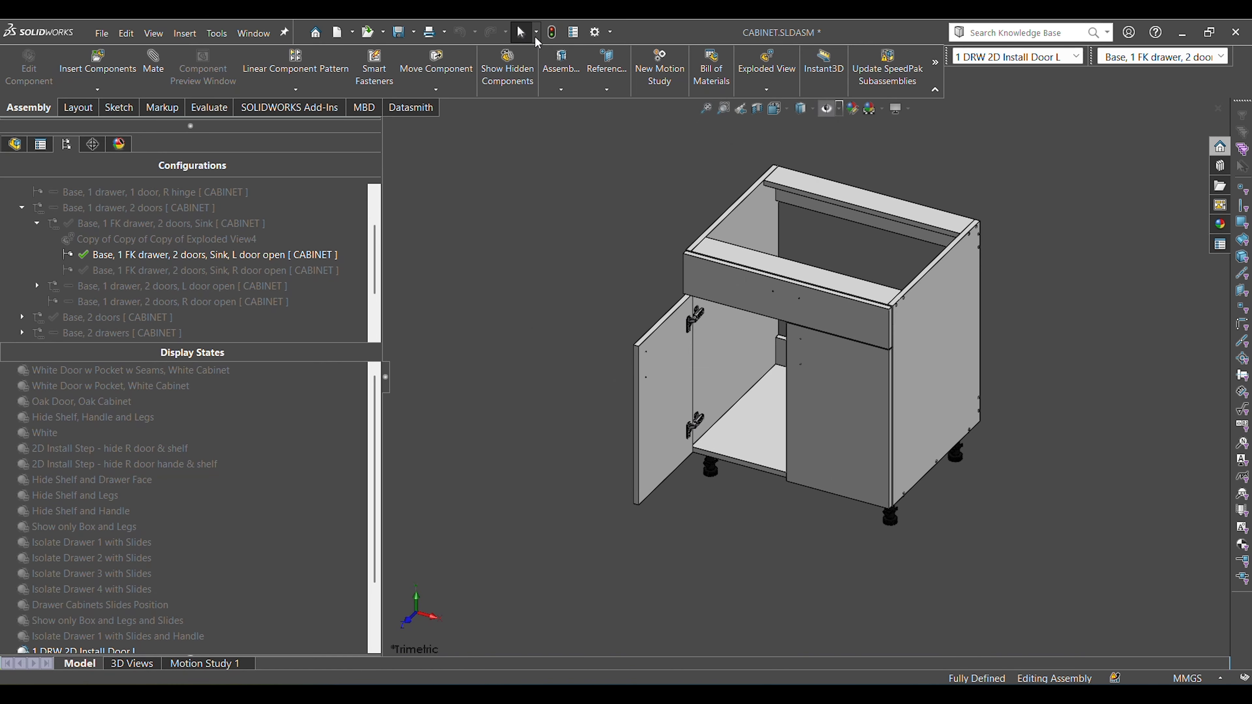
{"action": "left_click", "coordinate": [135, 484]}
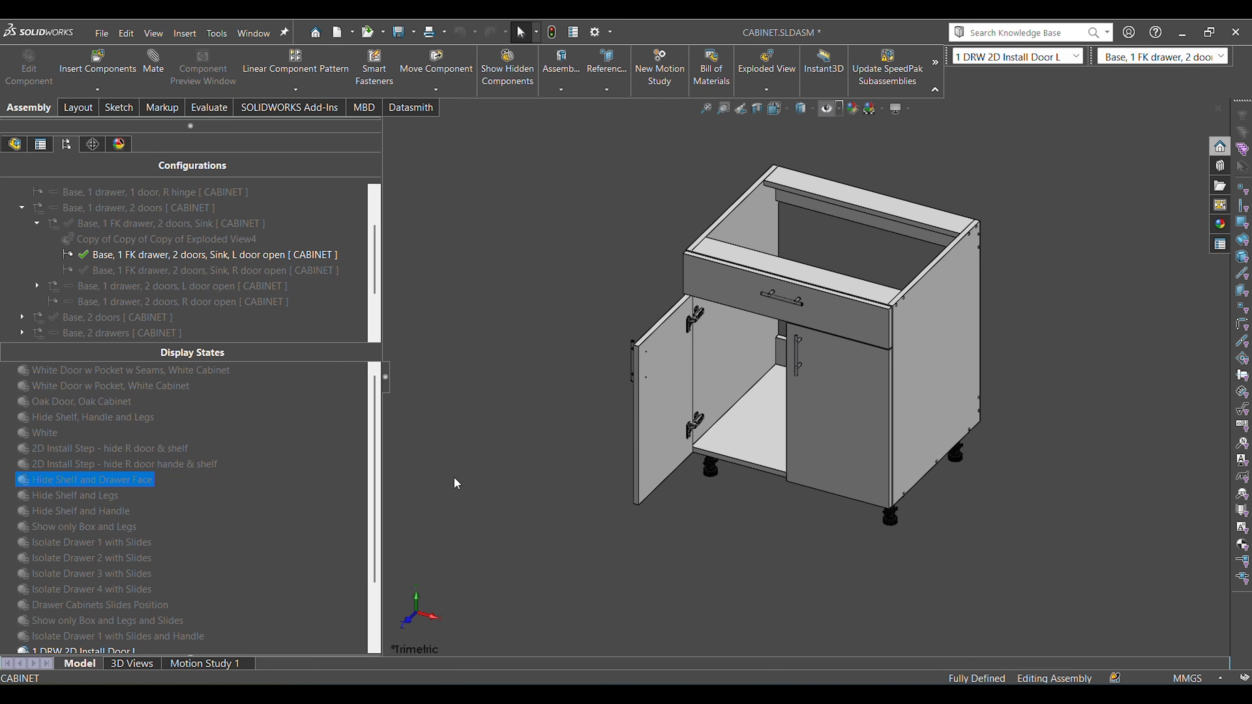
Inspect the handle mounted on the outer face of the open left door.
{"action": "scroll", "coordinate": [706, 356], "scroll_direction": "down", "scroll_amount": 6}
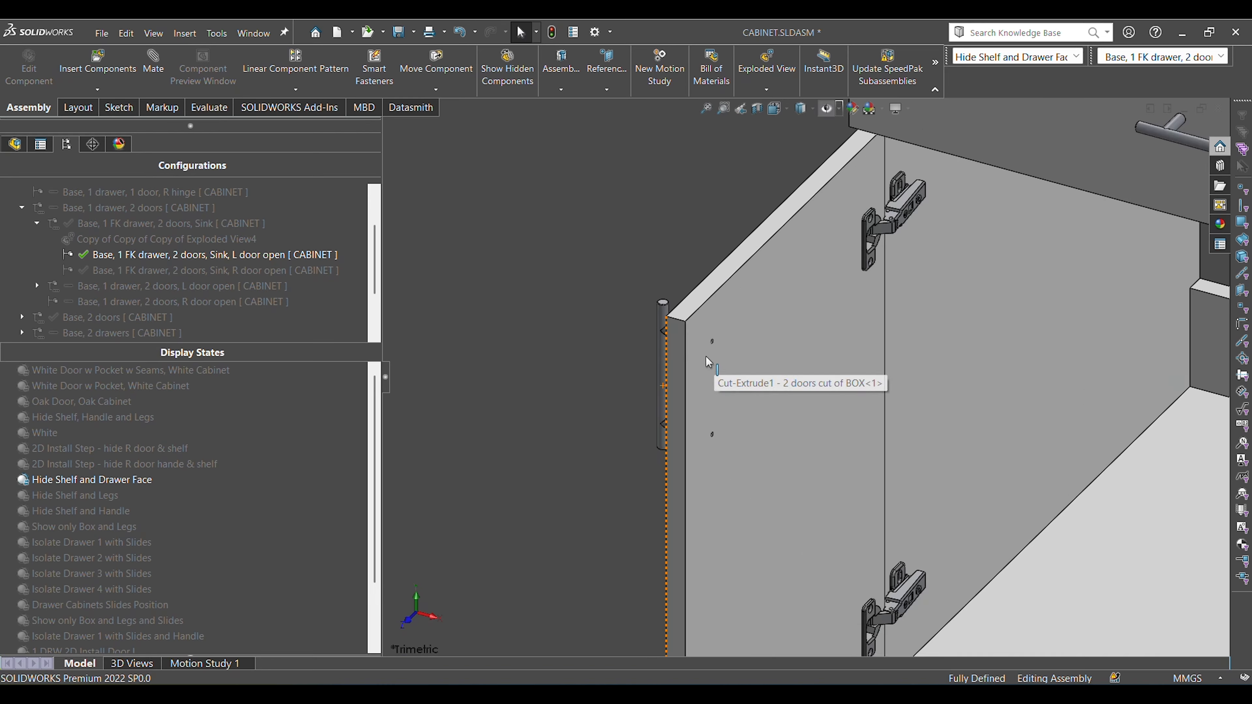
{"action": "middle_click_drag", "start_coordinate": [705, 356], "coordinate": [663, 324]}
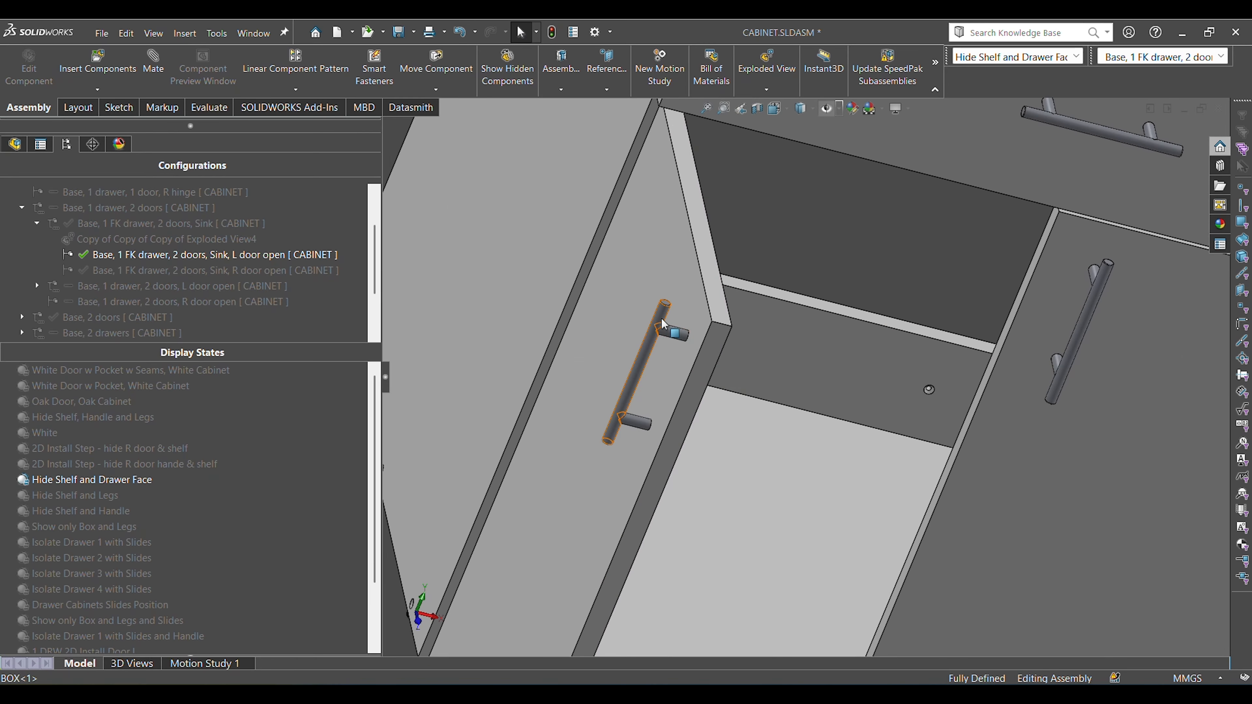
{"action": "left_click", "coordinate": [655, 366]}
{"action": "scroll", "coordinate": [580, 384], "scroll_direction": "up", "scroll_amount": 8}
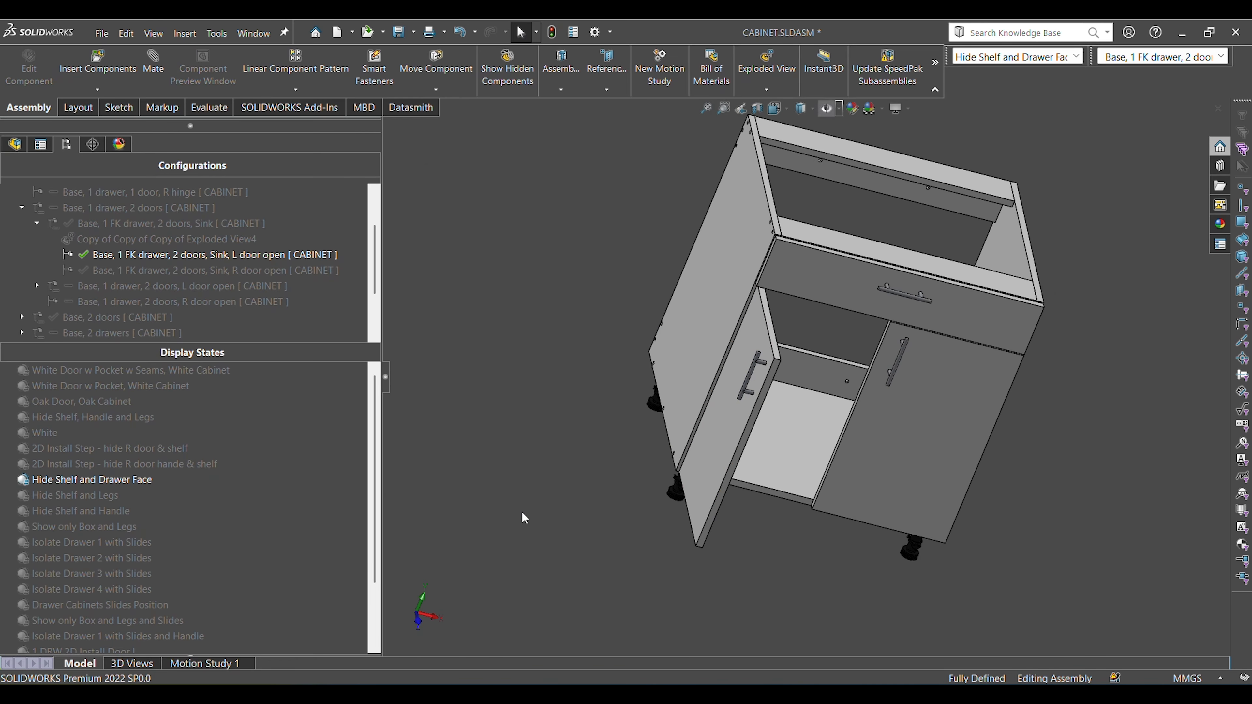
Examine the handle screw holes on the open left door's inner face in the trimetric view.
{"action": "key", "text": "ctrl+7"}
{"action": "scroll", "coordinate": [666, 338], "scroll_direction": "down", "scroll_amount": 5}
{"action": "scroll", "coordinate": [674, 404], "scroll_direction": "down", "scroll_amount": 2}
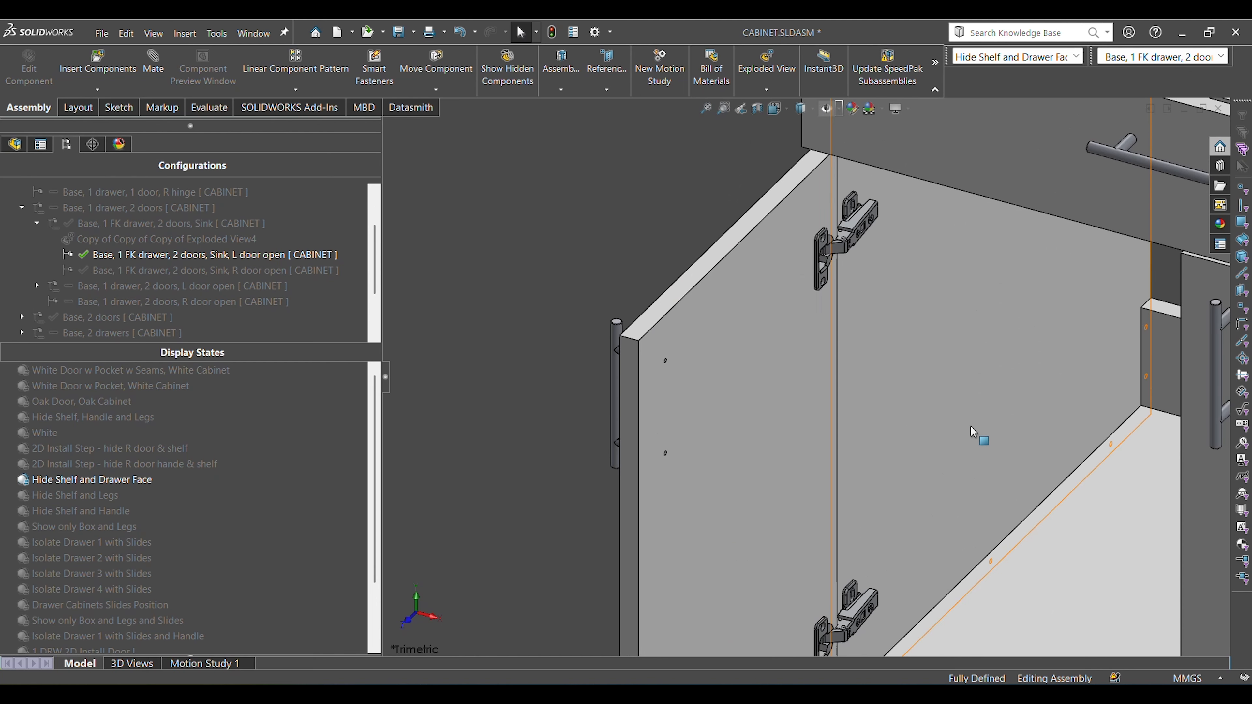
{"action": "scroll", "coordinate": [974, 435], "scroll_direction": "up", "scroll_amount": 4}
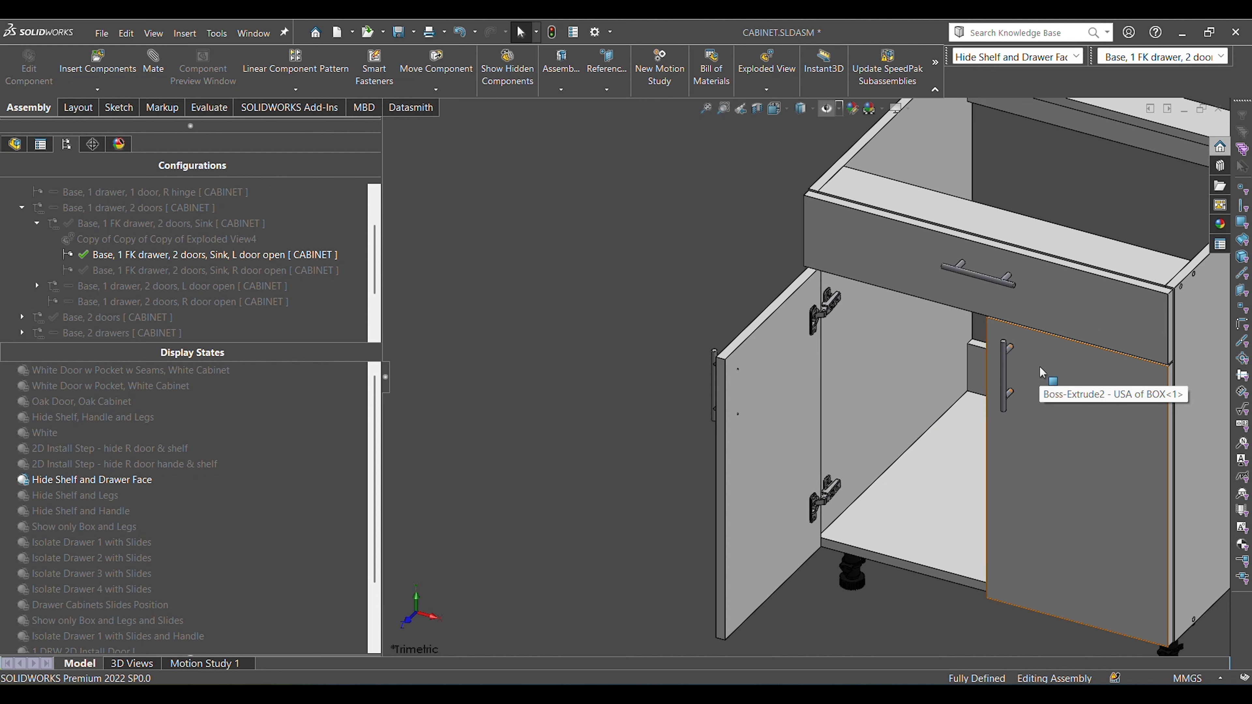
{"action": "scroll", "coordinate": [1039, 366], "scroll_direction": "down", "scroll_amount": 3}
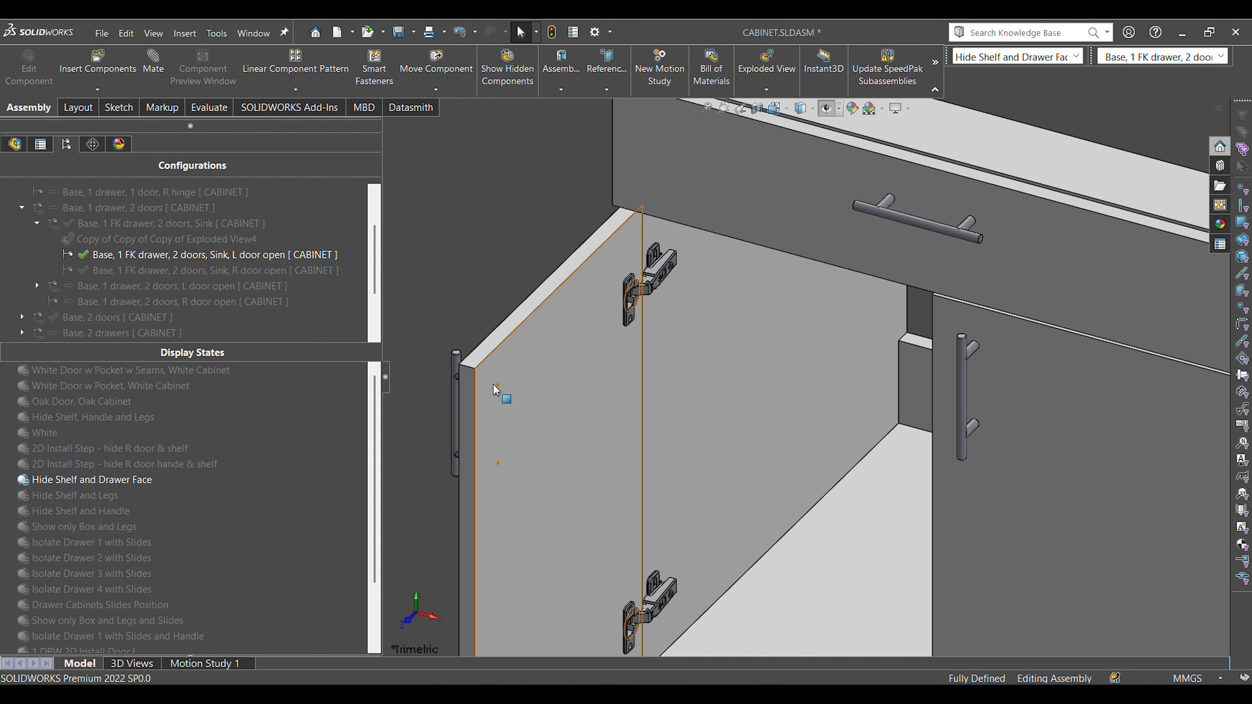
{"action": "scroll", "coordinate": [495, 390], "scroll_direction": "down", "scroll_amount": 3}
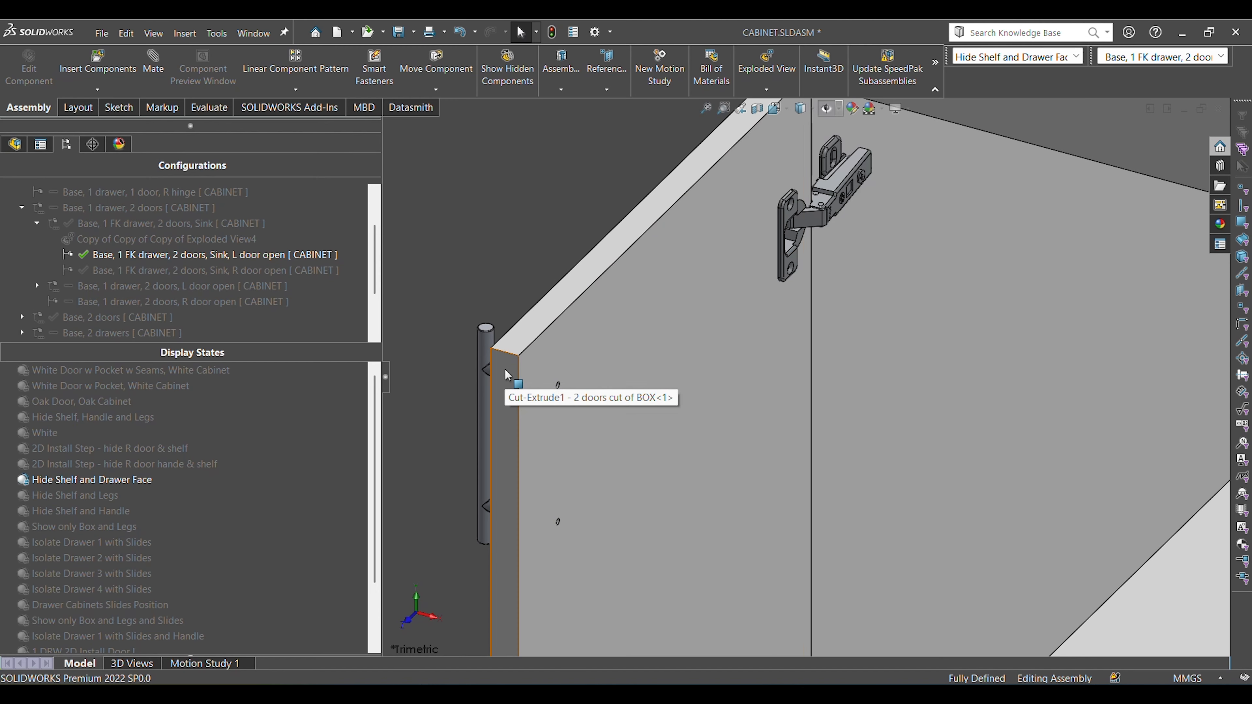
Compare the open left door's handle on the outer face with its screw holes on the inner face.
{"action": "scroll", "coordinate": [988, 259], "scroll_direction": "up", "scroll_amount": 3}
{"action": "scroll", "coordinate": [858, 270], "scroll_direction": "up", "scroll_amount": 1}
{"action": "middle_click_drag", "start_coordinate": [858, 271], "coordinate": [957, 365]}
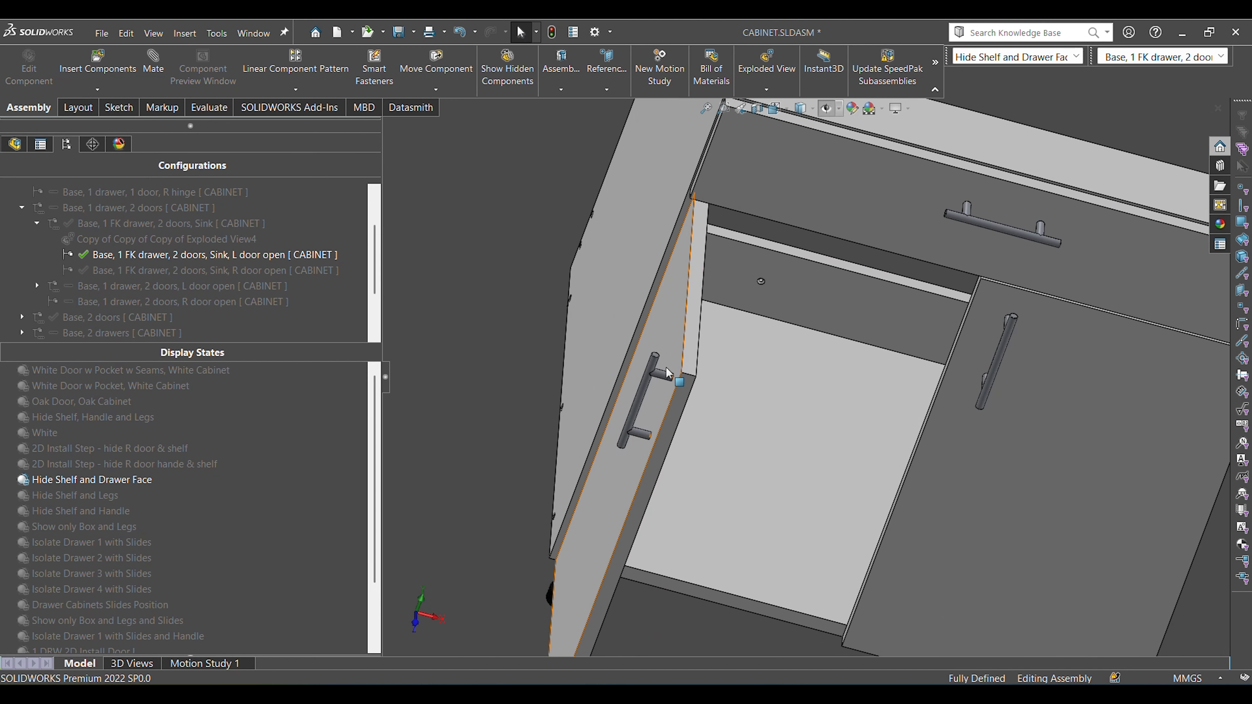
{"action": "middle_click_drag", "start_coordinate": [687, 391], "coordinate": [645, 325]}
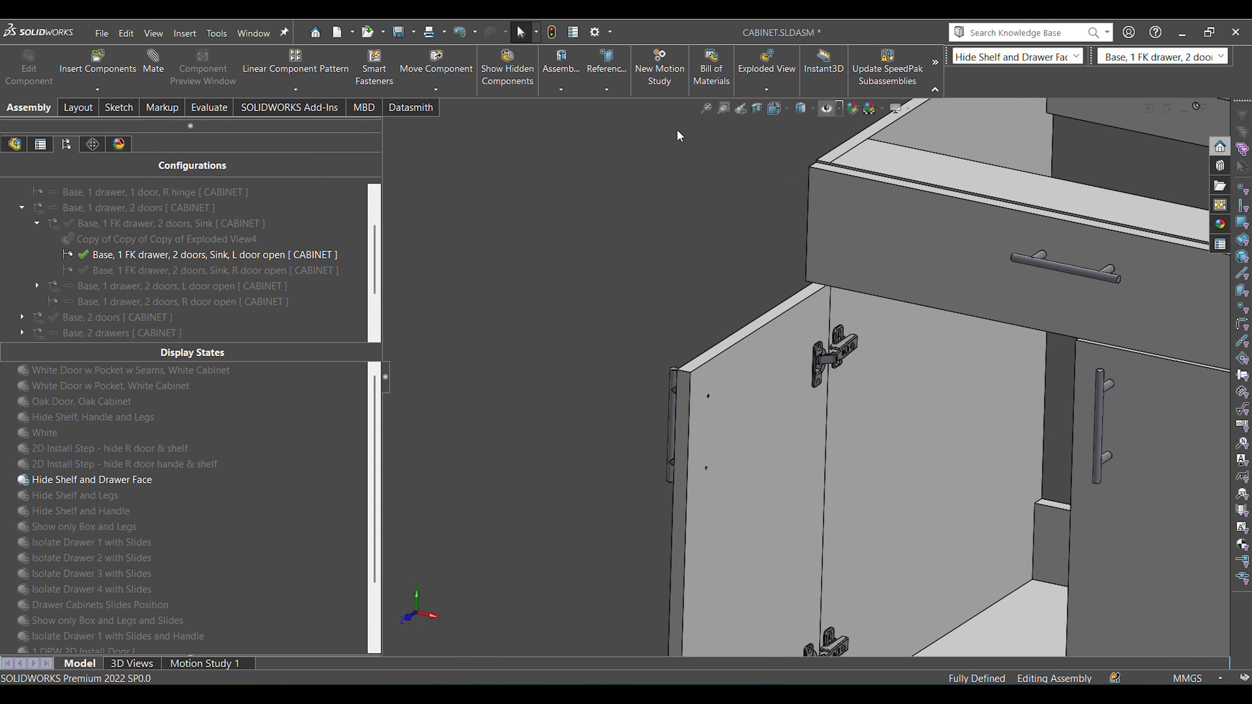
{"action": "scroll", "coordinate": [718, 280], "scroll_direction": "up", "scroll_amount": 3}
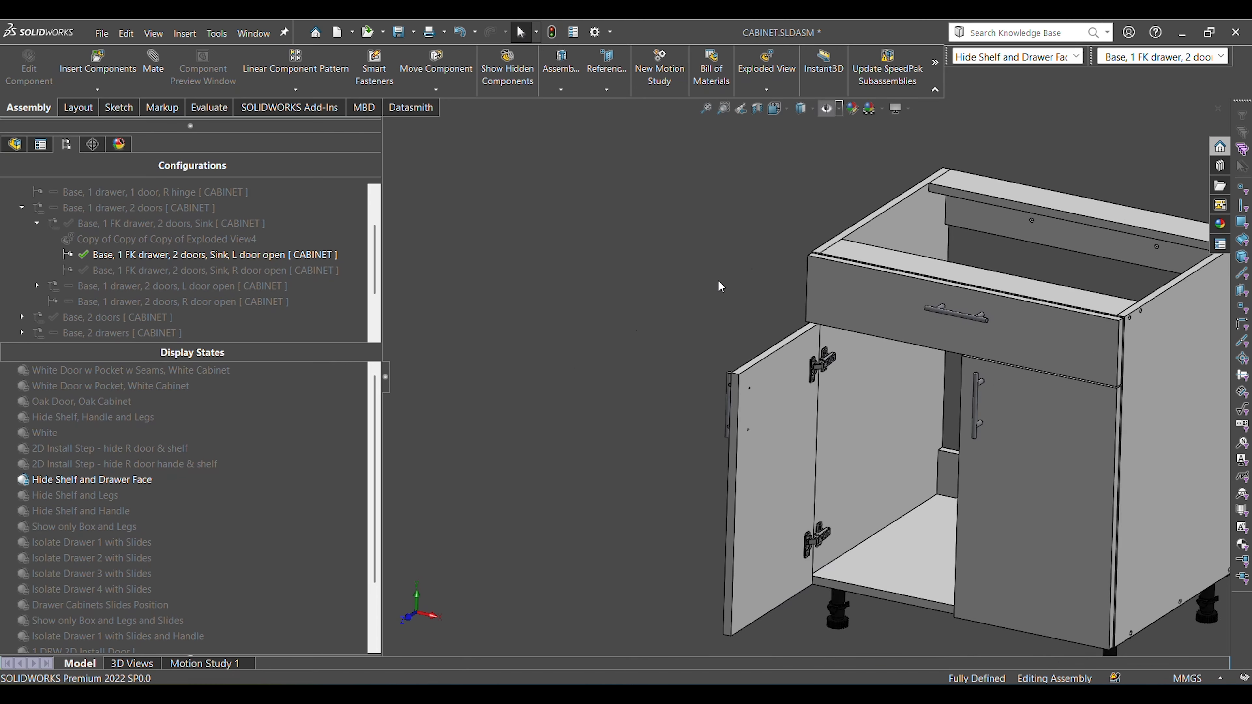
Select the front face of the closed right door in the trimetric view, and clear the selection.
{"action": "right_click_drag", "start_coordinate": [718, 280], "coordinate": [760, 280]}
{"action": "scroll", "coordinate": [790, 327], "scroll_direction": "down", "scroll_amount": 2}
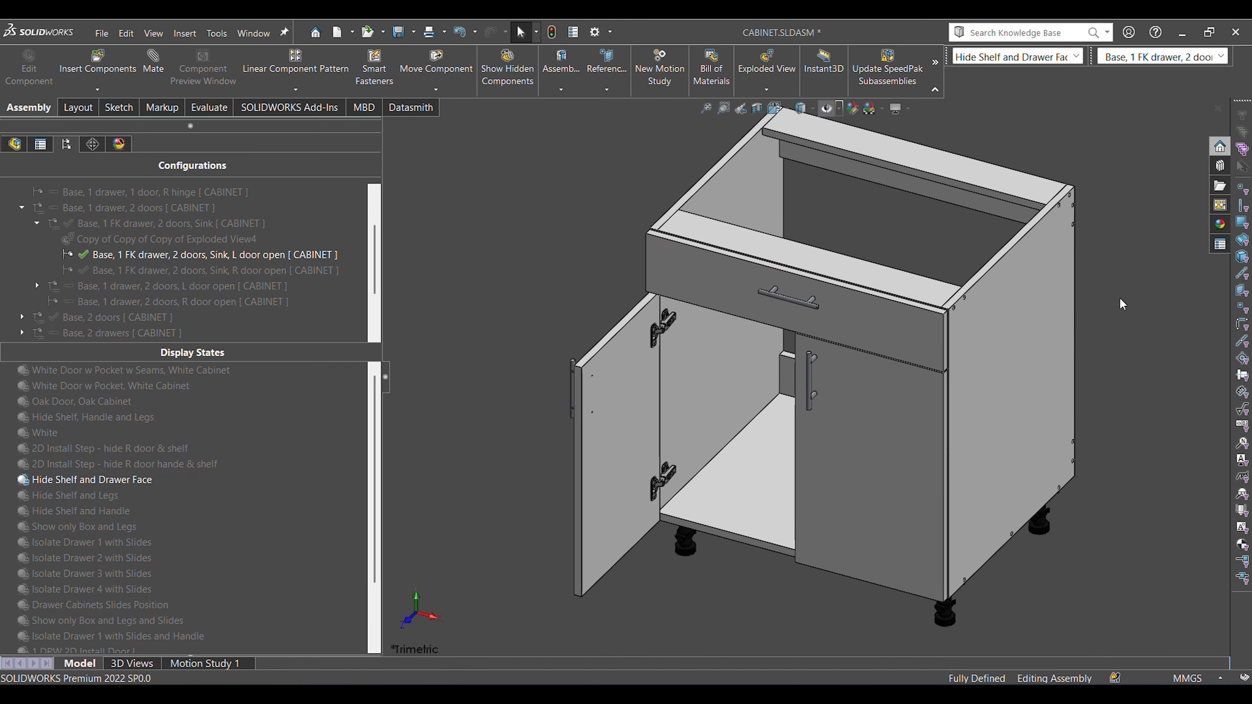
{"action": "left_click", "coordinate": [857, 409]}
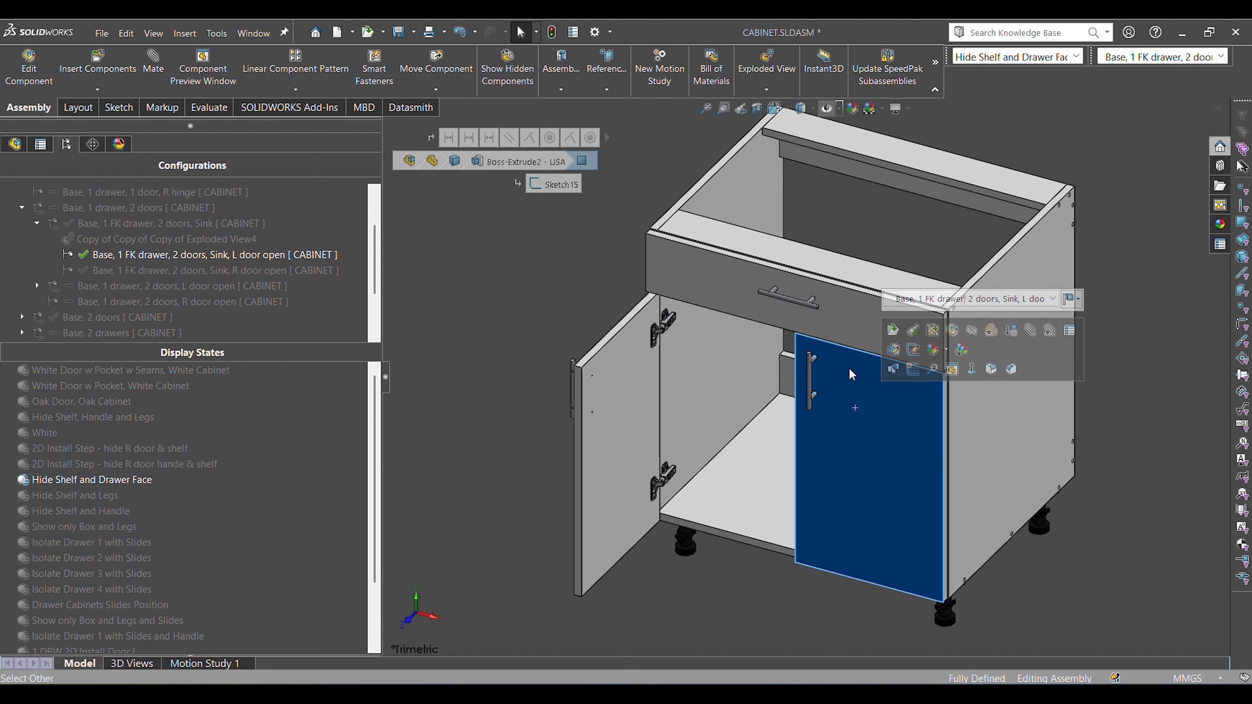
{"action": "left_click", "coordinate": [1102, 386]}
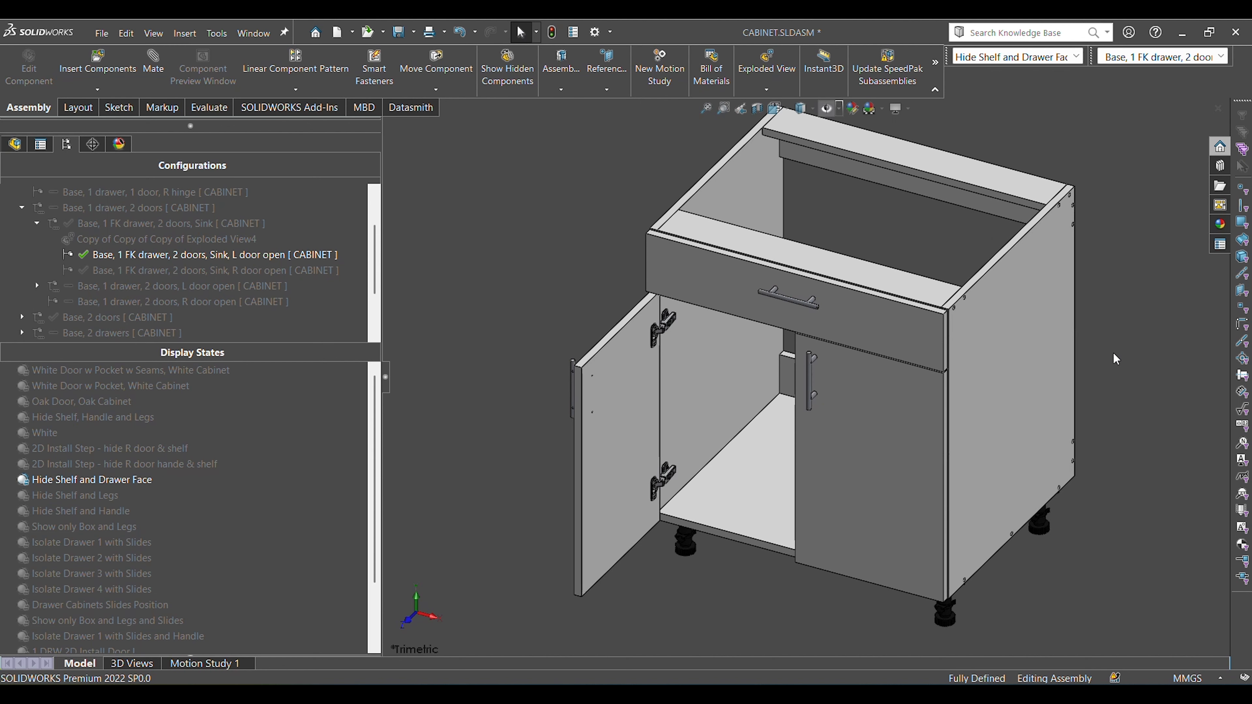
Activate the configuration "Base, 1 FK drawer, 2 doors, Sink" and the display state "Show only Box and Legs".
{"action": "scroll", "coordinate": [685, 357], "scroll_direction": "down", "scroll_amount": 3}
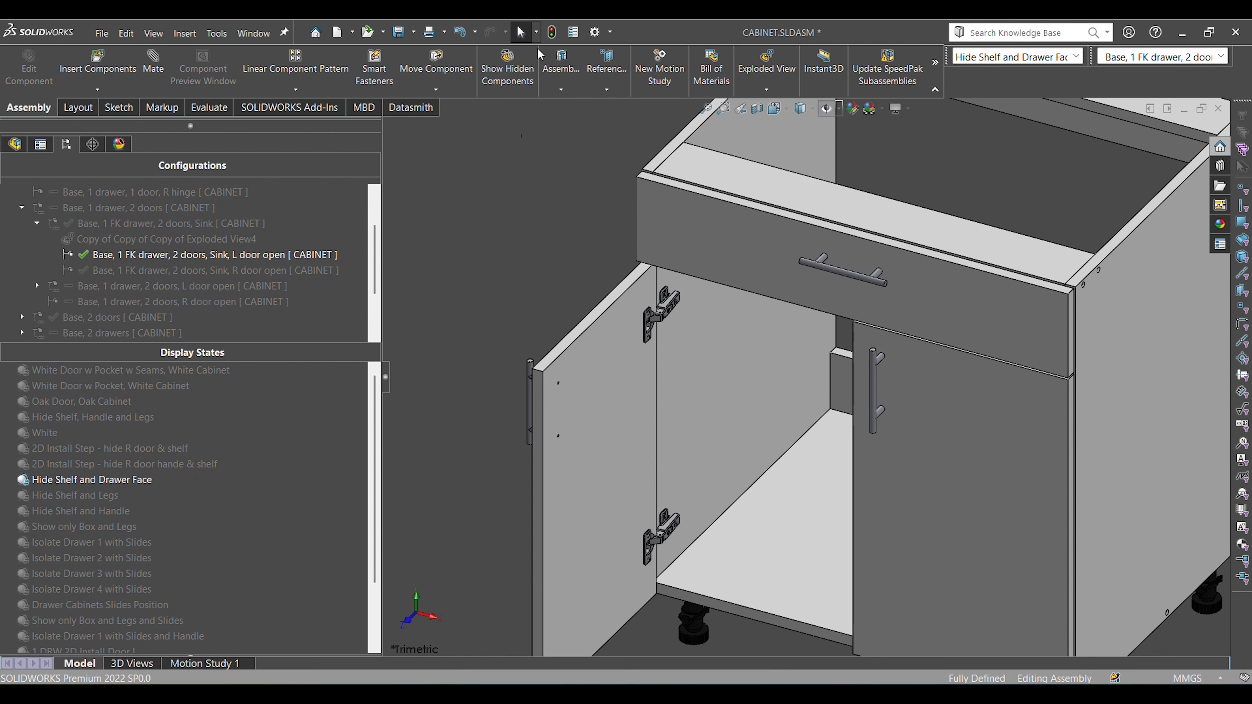
{"action": "double_click", "coordinate": [128, 228]}
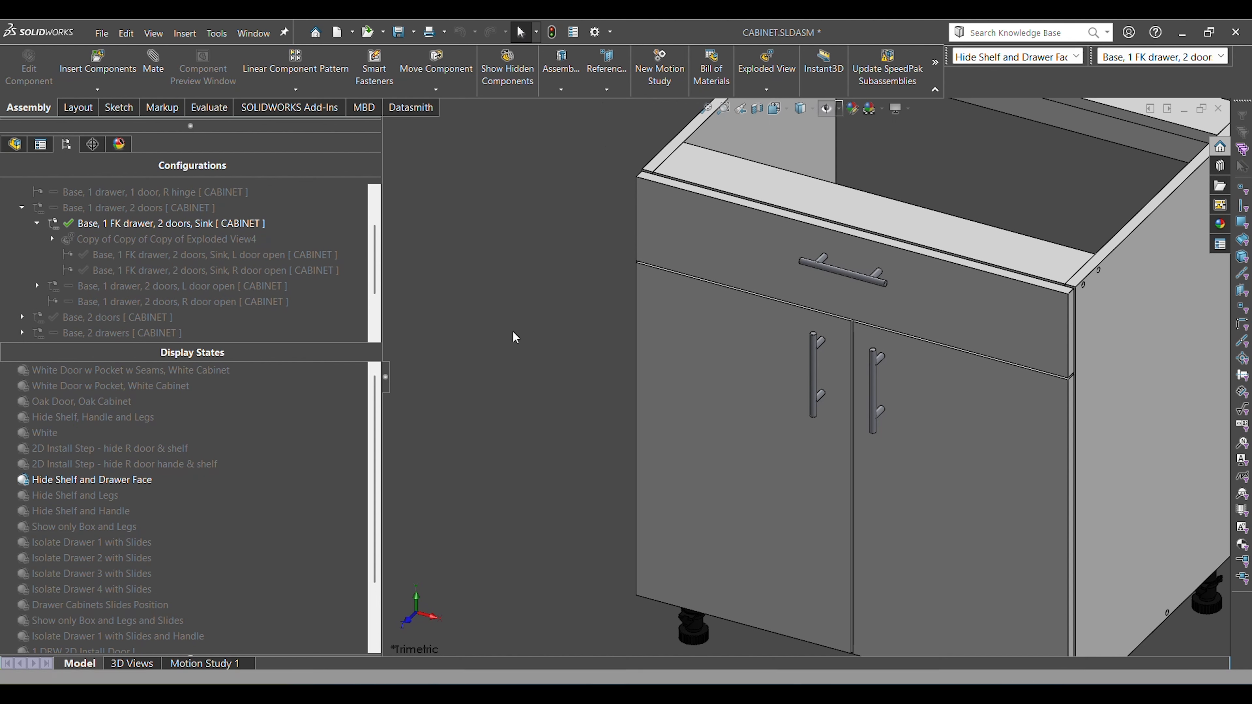
{"action": "double_click", "coordinate": [94, 527]}
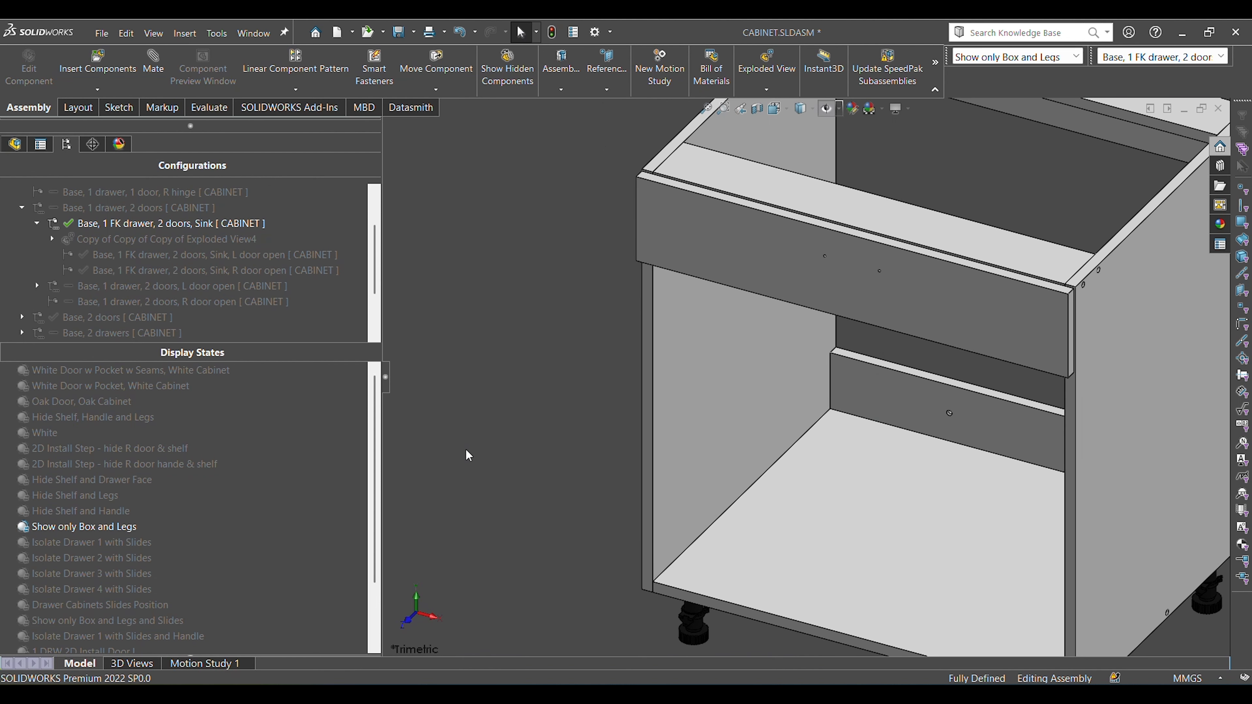
Inspect the doorless cabinet box and legs from the front and at an angle.
{"action": "key", "text": "ctrl+1"}
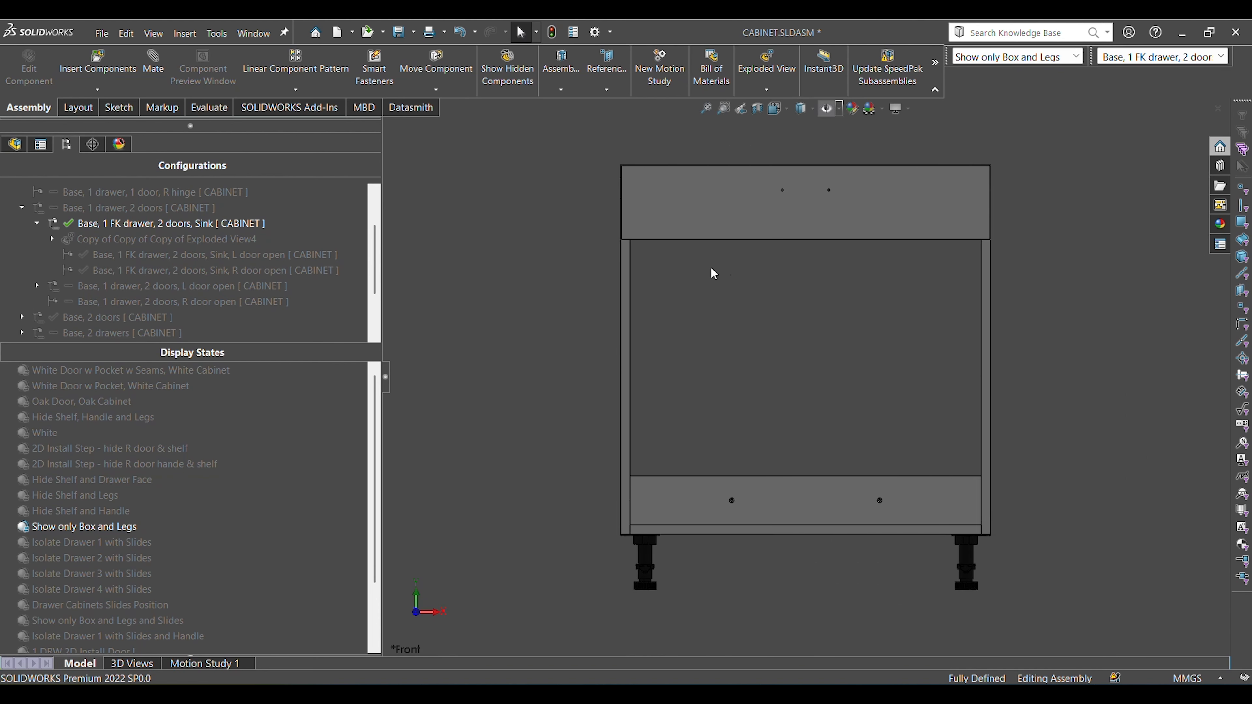
{"action": "middle_click_drag", "start_coordinate": [744, 381], "coordinate": [636, 334]}
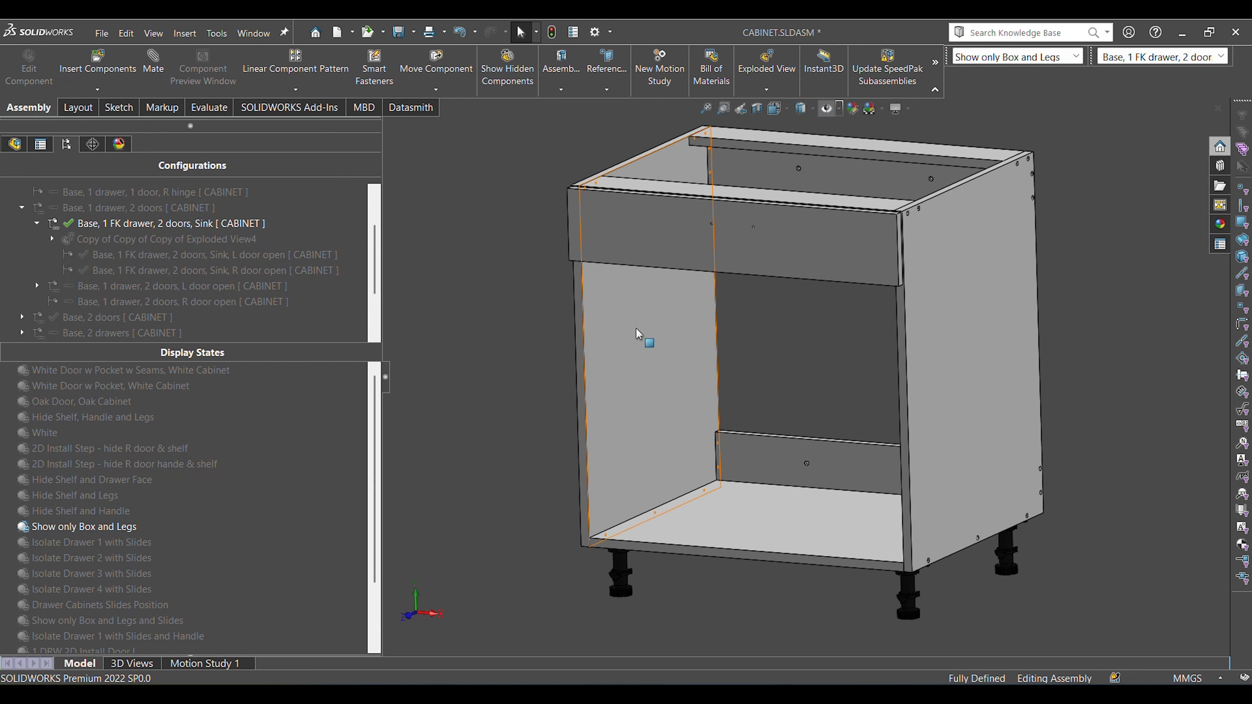
Select the inner face of the cabinet's left side panel beside the drawer front, and clear the selection.
{"action": "middle_click_drag", "start_coordinate": [817, 331], "coordinate": [807, 404]}
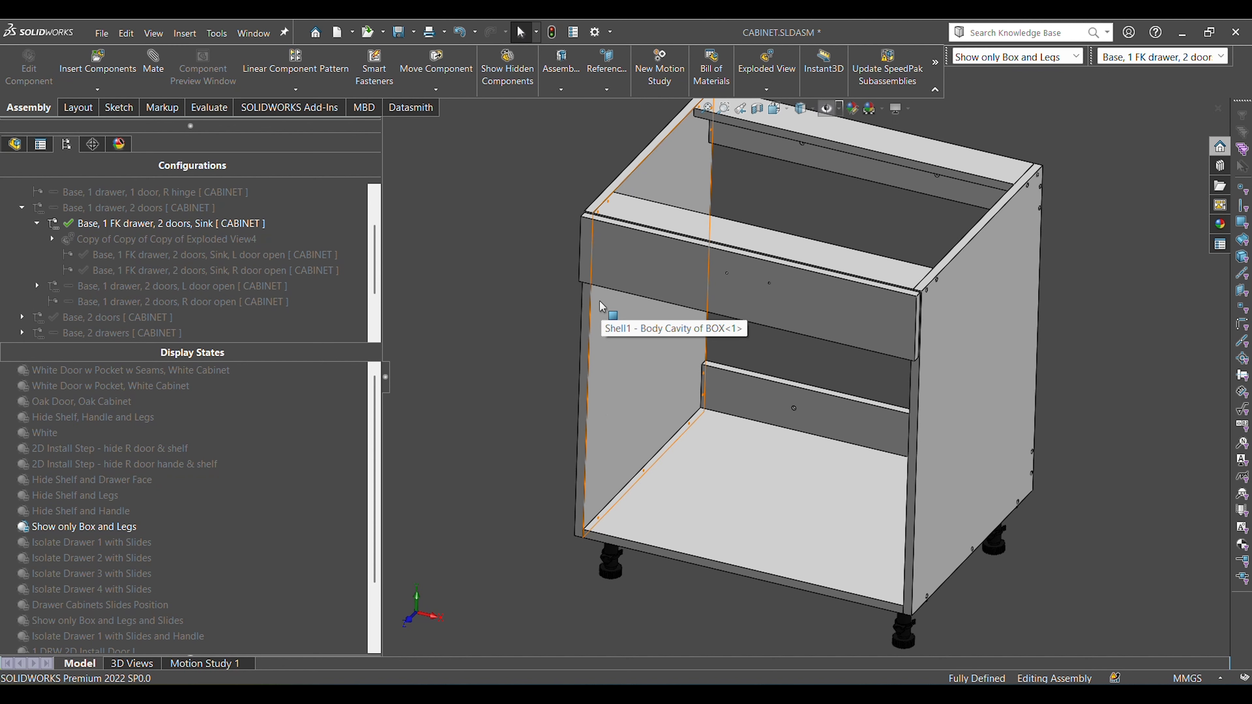
{"action": "scroll", "coordinate": [599, 301], "scroll_direction": "down", "scroll_amount": 5}
{"action": "left_click", "coordinate": [635, 306]}
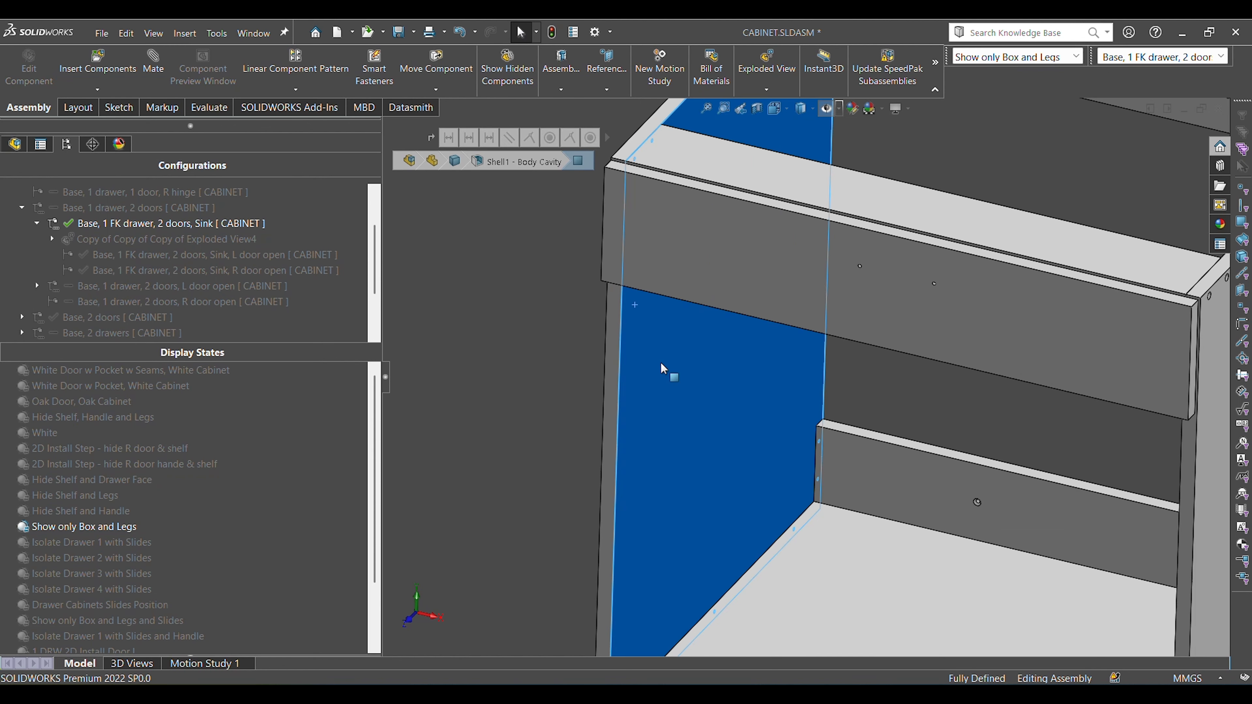
{"action": "left_click", "coordinate": [490, 417]}
{"action": "key", "text": "f"}
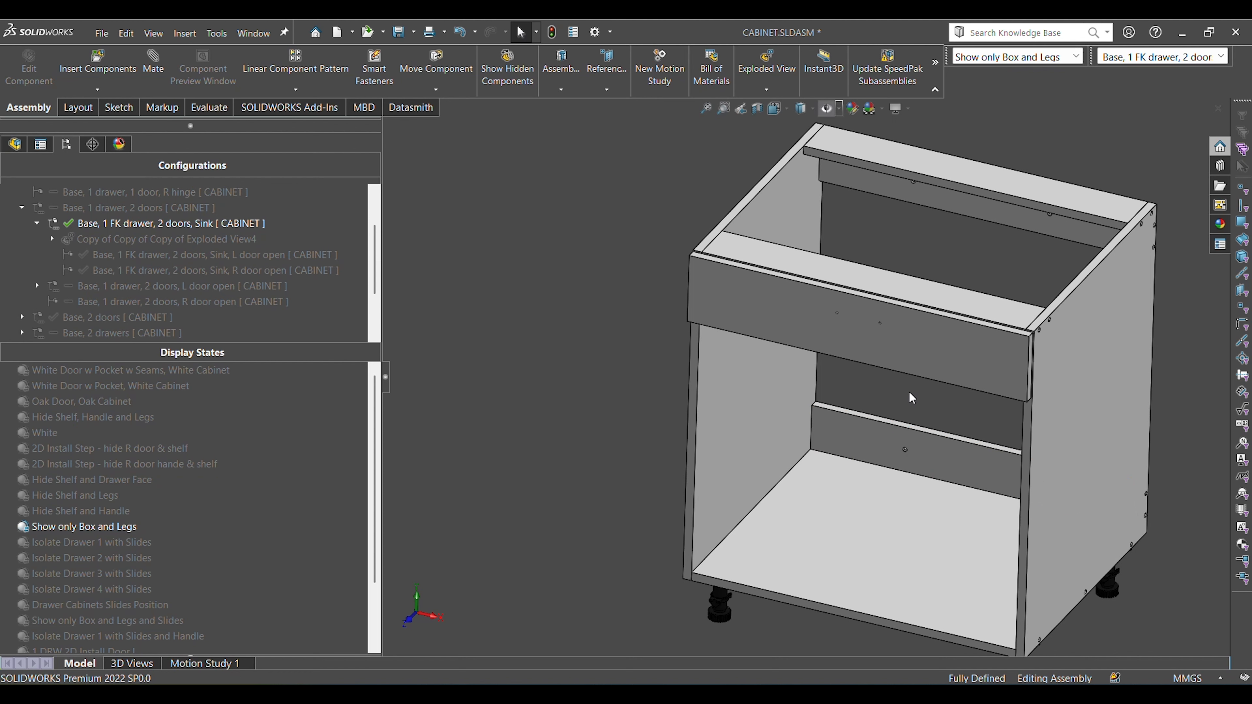
{"action": "right_click_drag", "start_coordinate": [909, 392], "coordinate": [610, 347]}
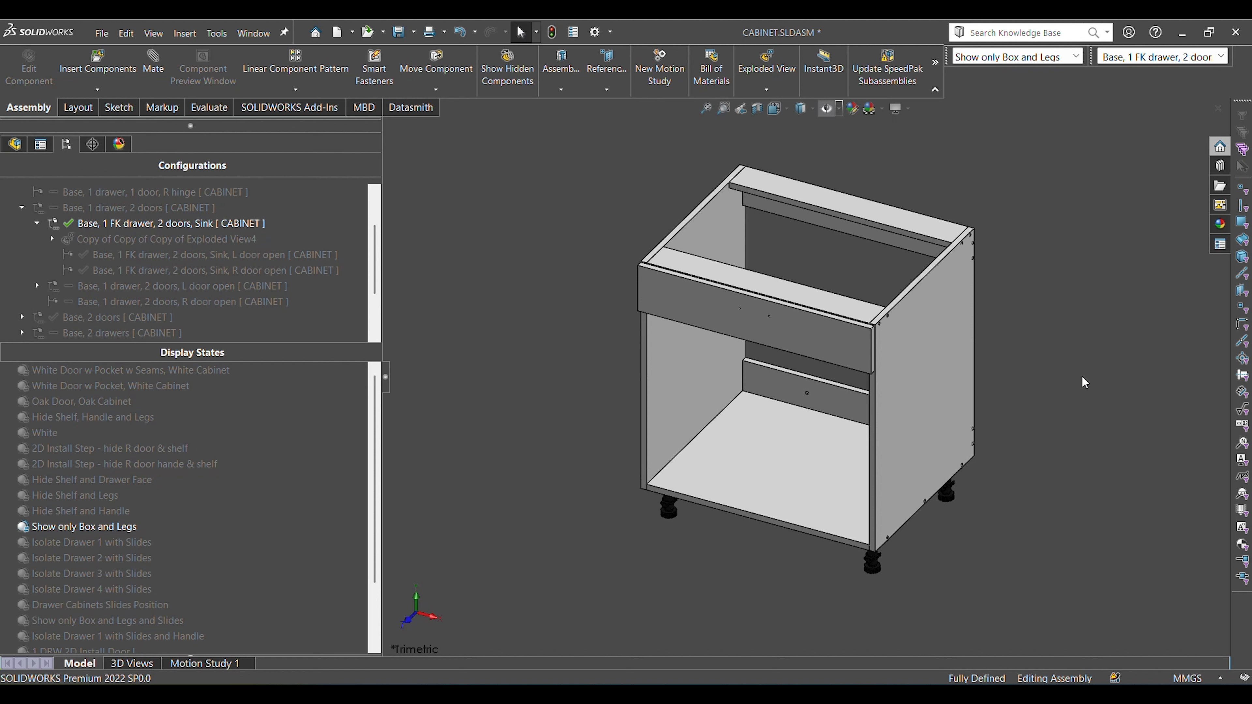
Check the cabinet's top front edge and right front leg in the front view, and clear the selection.
{"action": "key", "text": "ctrl+1"}
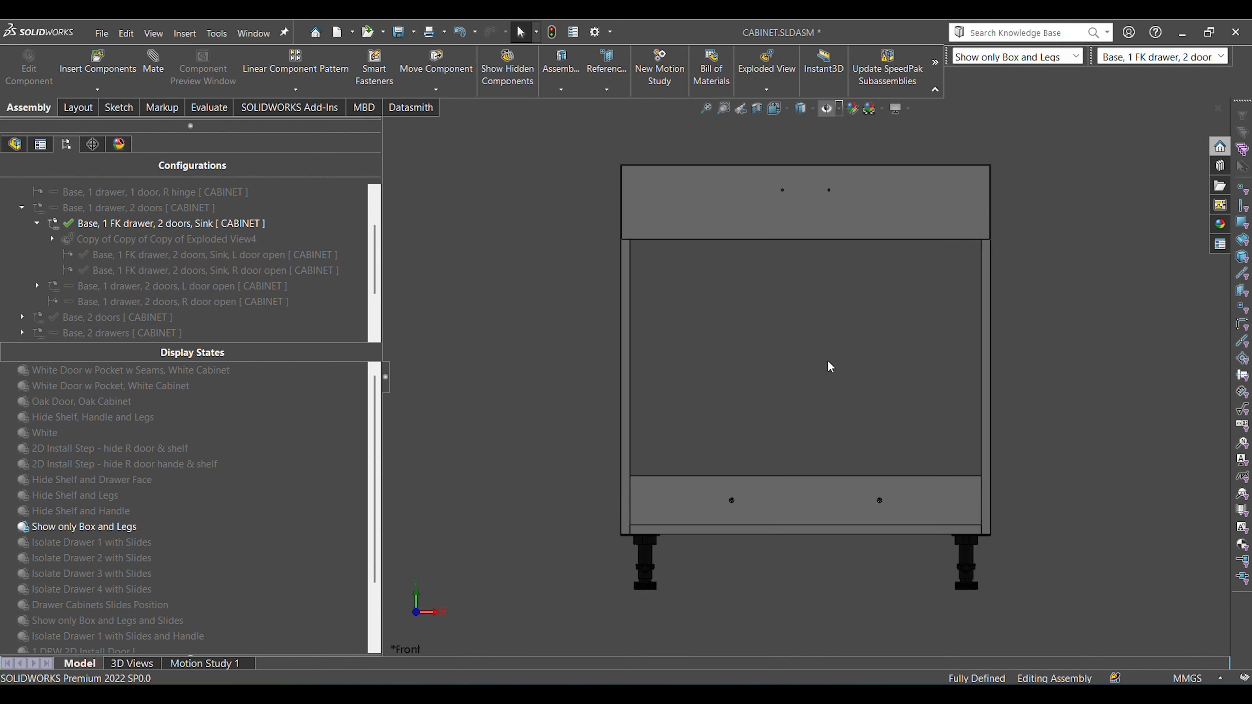
{"action": "left_click", "coordinate": [753, 165]}
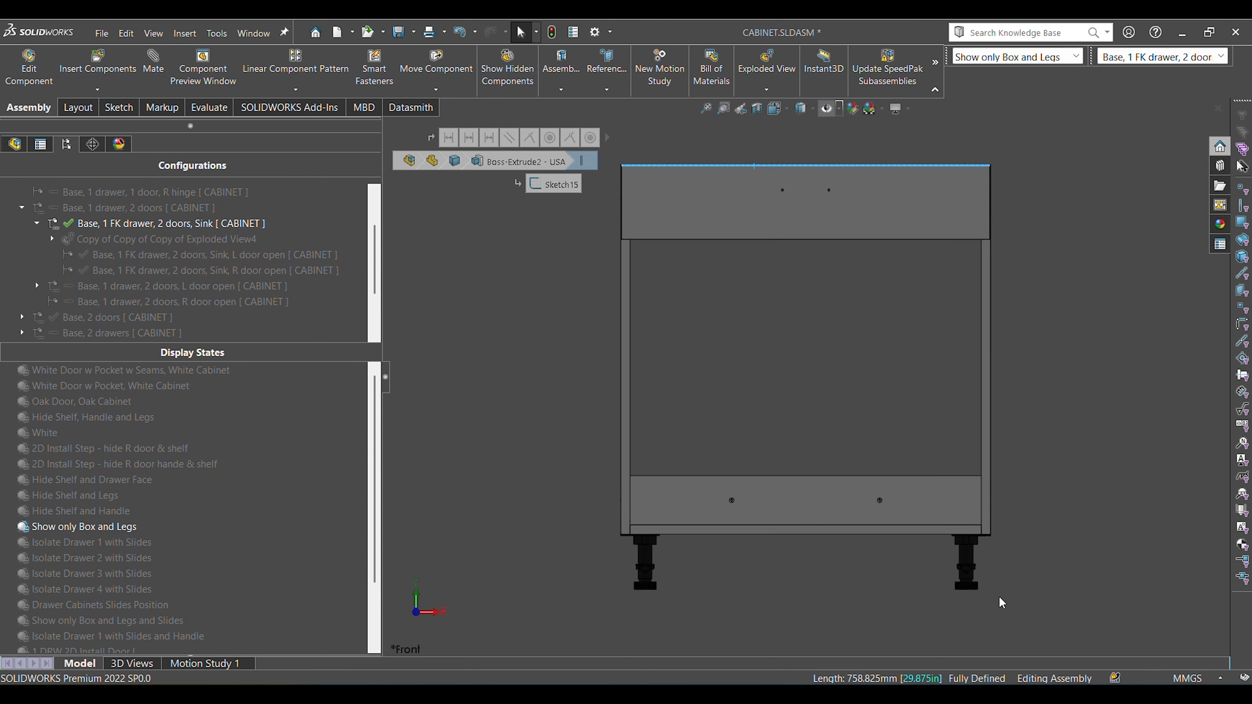
{"action": "left_click", "coordinate": [966, 561]}
{"action": "left_click", "coordinate": [982, 575]}
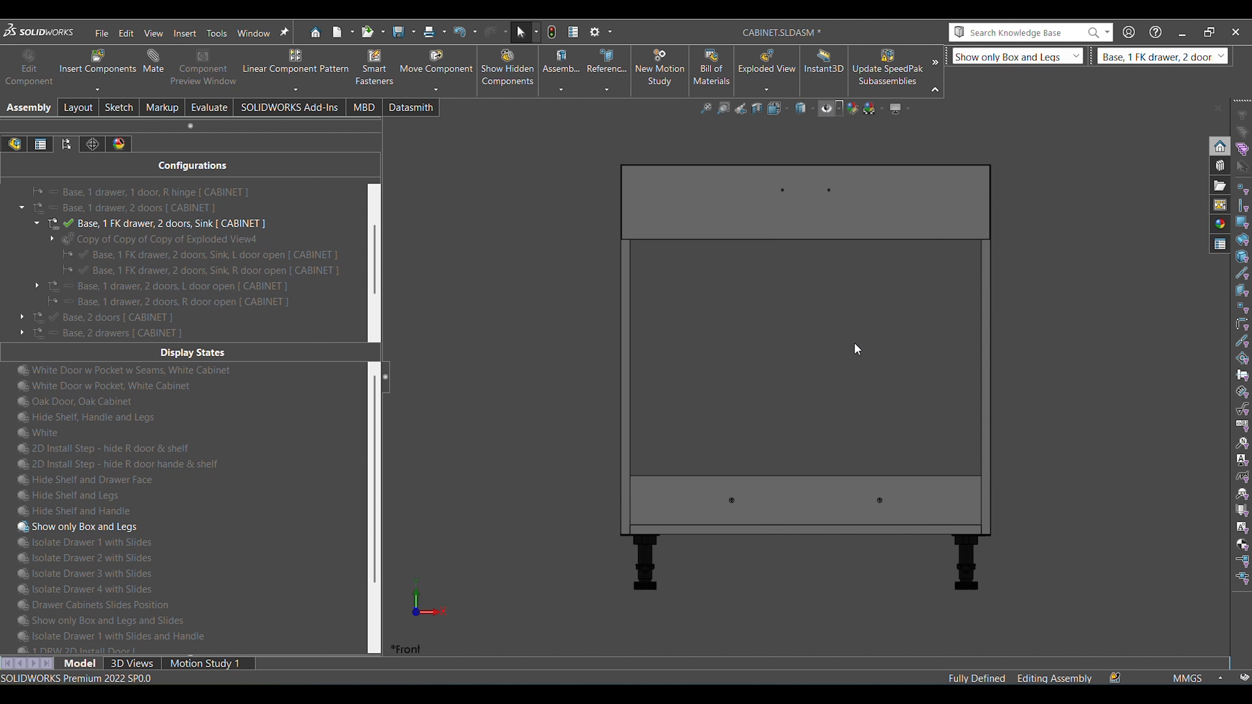
Inspect the install screw holes in the upper and lower back rails, and restore the trimetric view with nothing selected.
{"action": "middle_click_drag", "start_coordinate": [857, 348], "coordinate": [846, 281]}
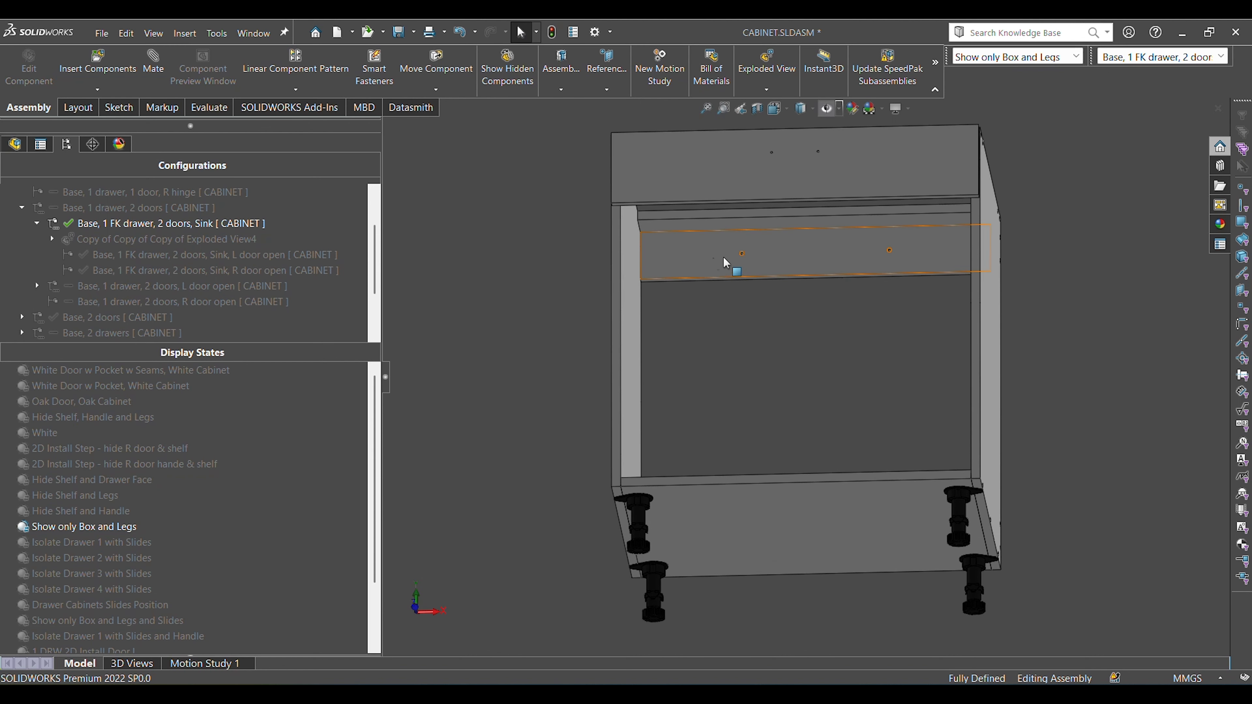
{"action": "left_click", "coordinate": [890, 251], "text": "ctrl"}
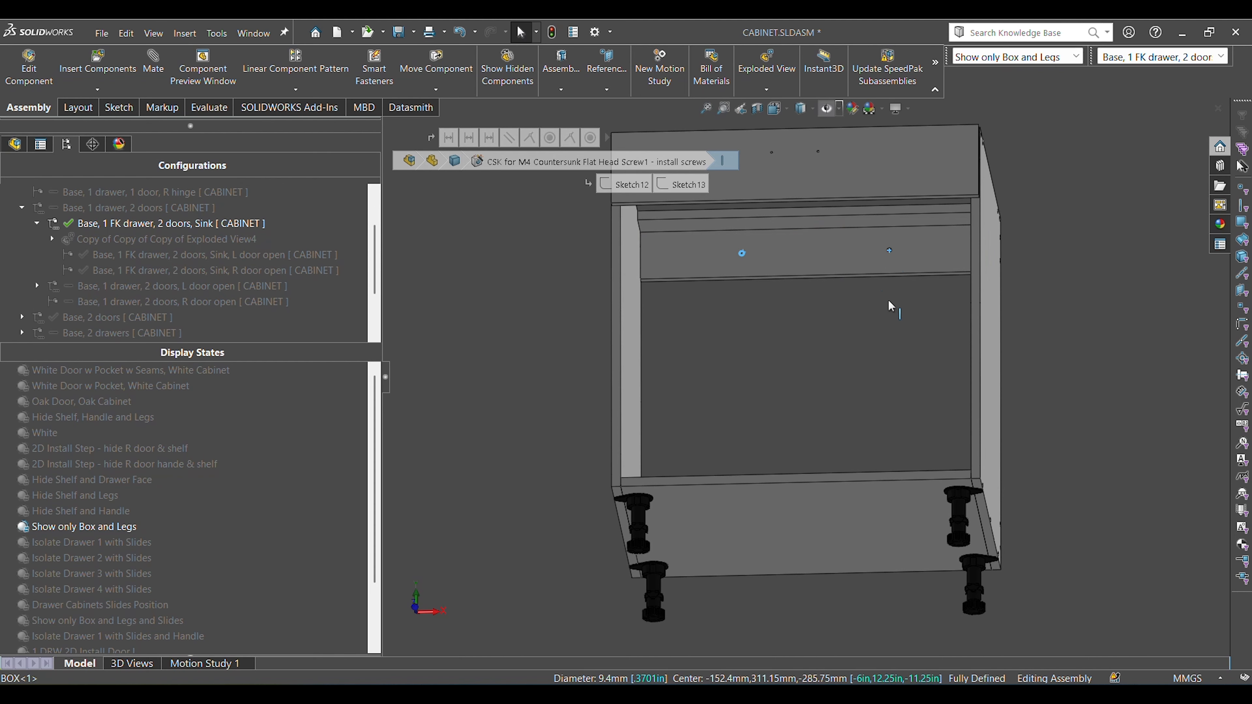
{"action": "scroll", "coordinate": [884, 325], "scroll_direction": "up", "scroll_amount": 2}
{"action": "middle_click_drag", "start_coordinate": [884, 328], "coordinate": [872, 426]}
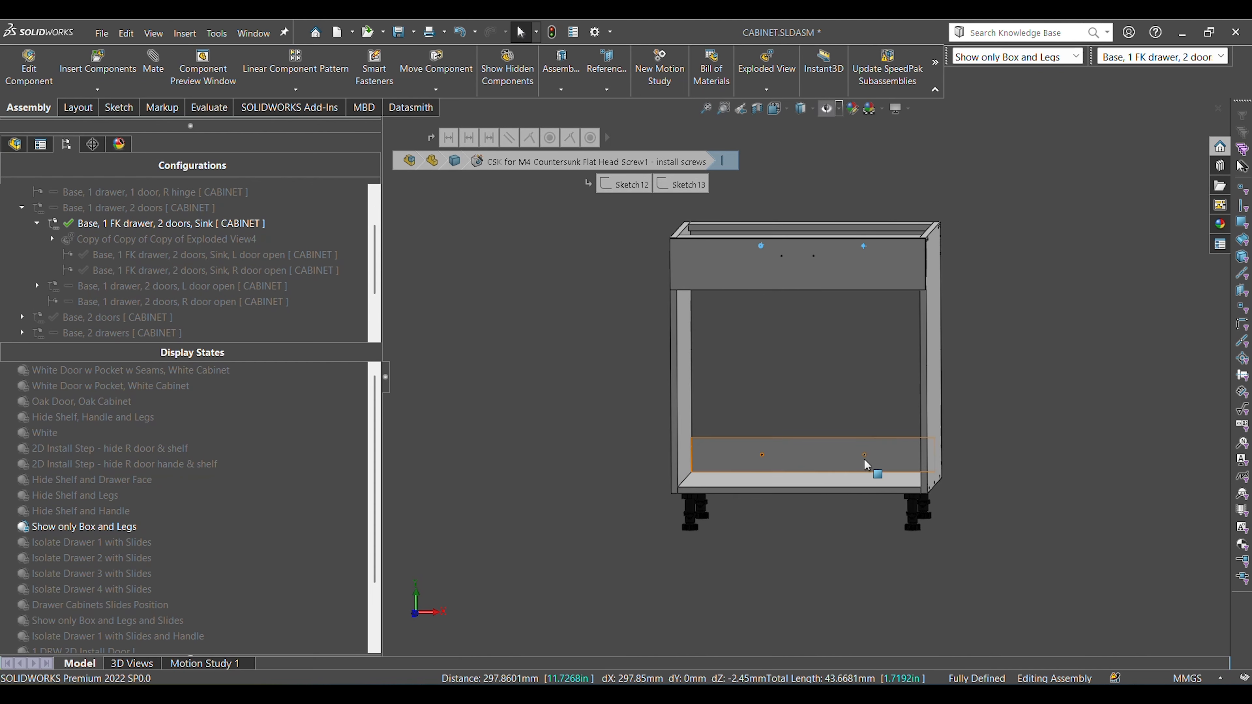
{"action": "left_click", "coordinate": [853, 341]}
{"action": "middle_click_drag", "start_coordinate": [853, 340], "coordinate": [837, 433]}
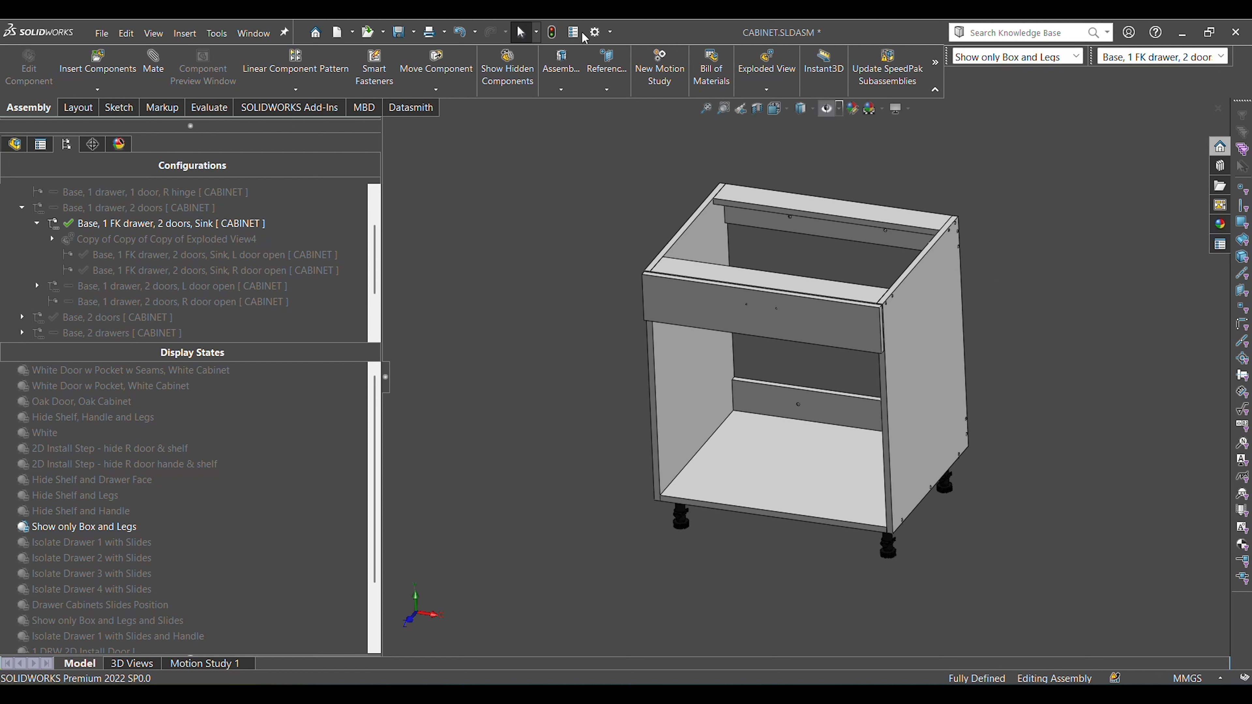
{"action": "key", "text": "ctrl+7"}
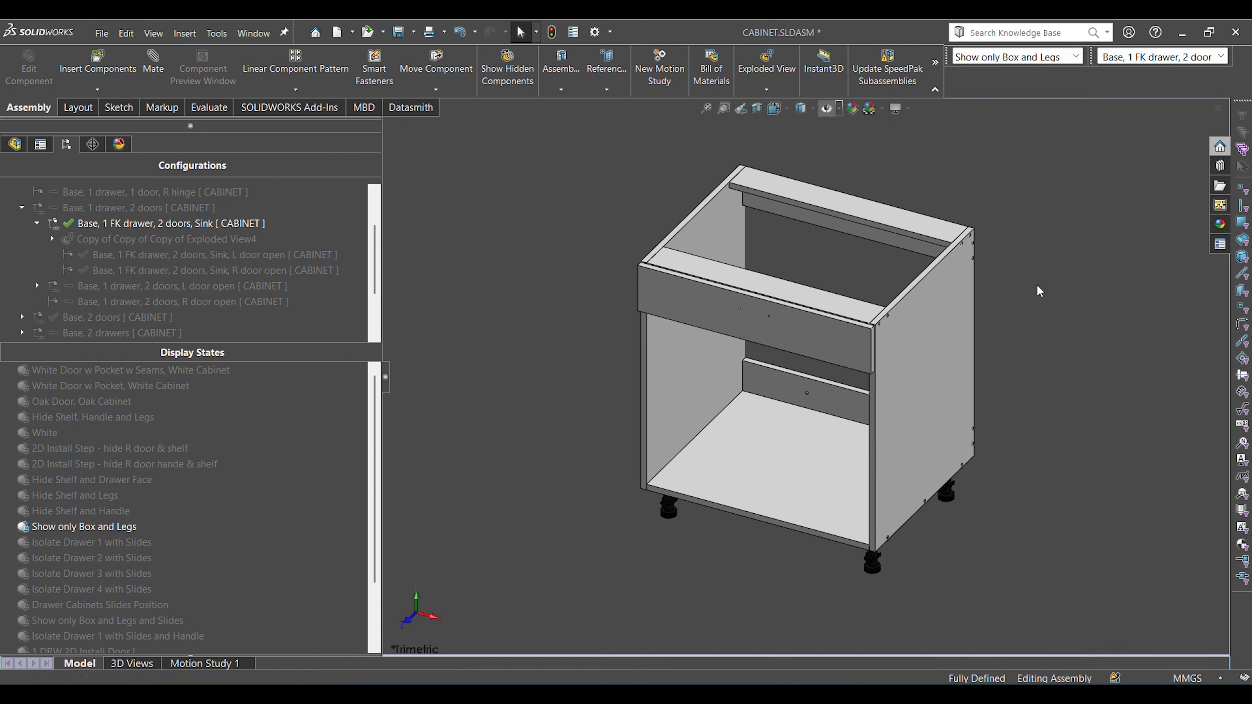
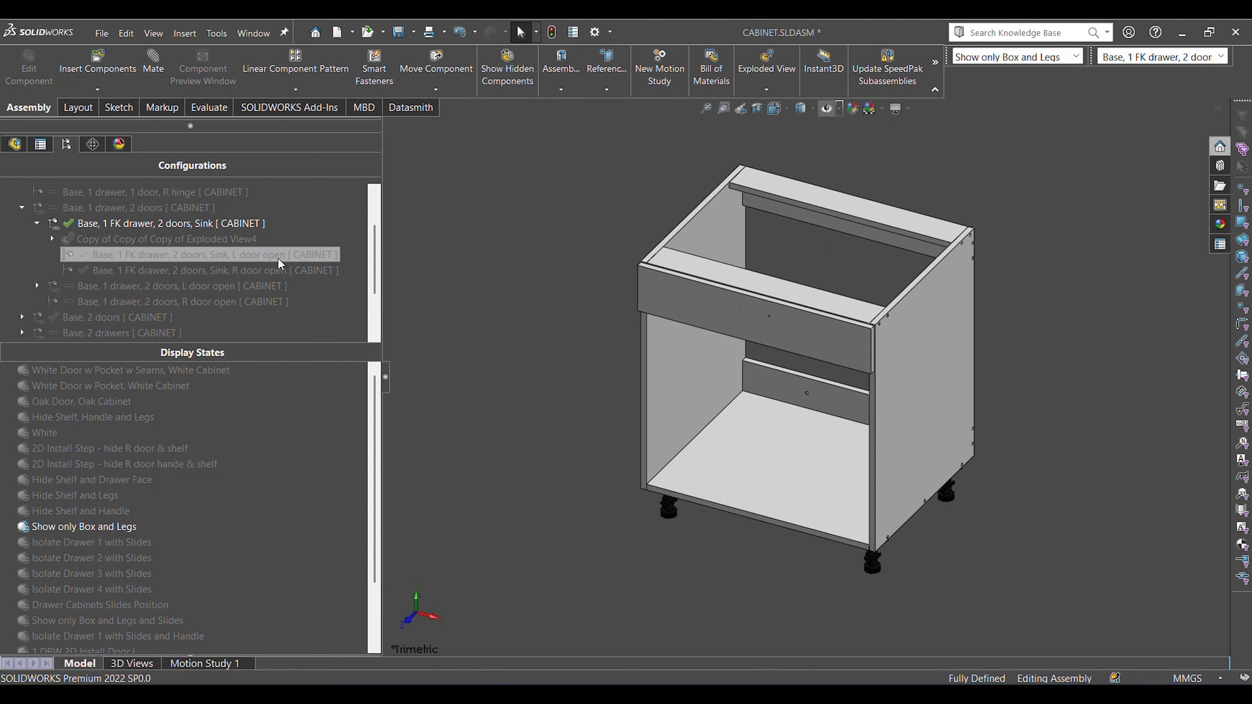
Activate the "Base, 1 FK drawer, 2 doors, Sink, L door open" configuration and the White display state.
{"action": "double_click", "coordinate": [212, 255]}
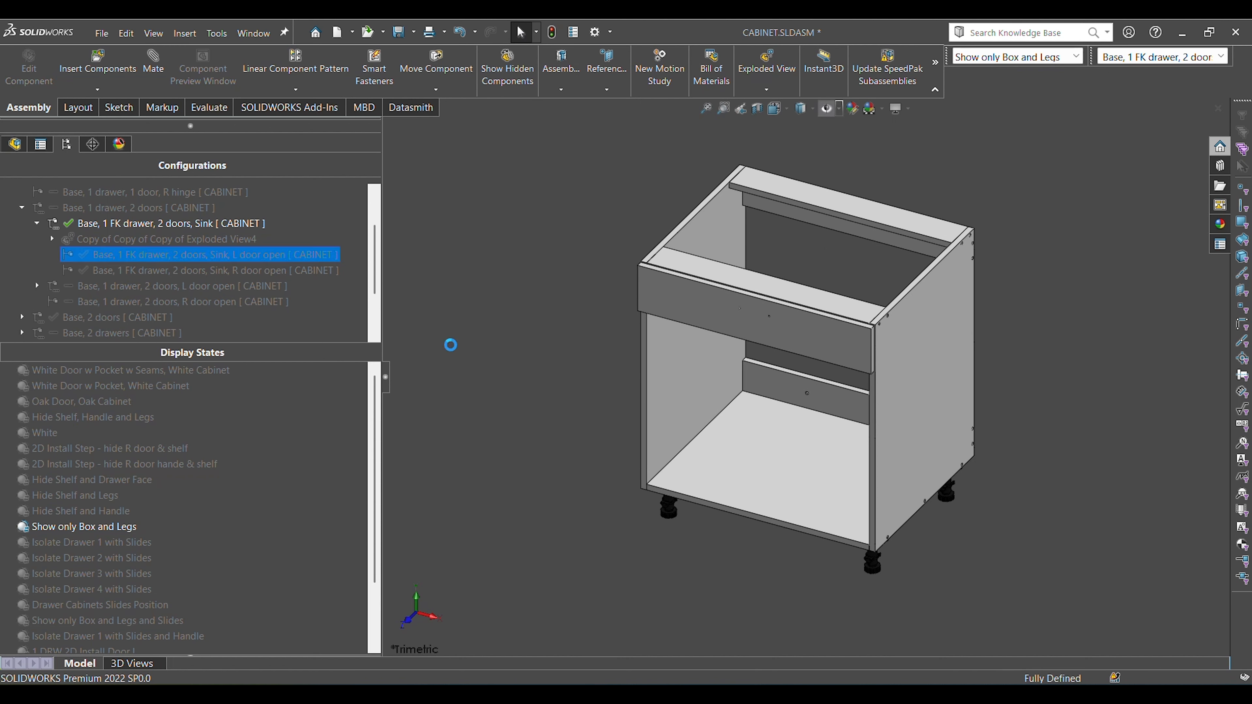
{"action": "double_click", "coordinate": [67, 434]}
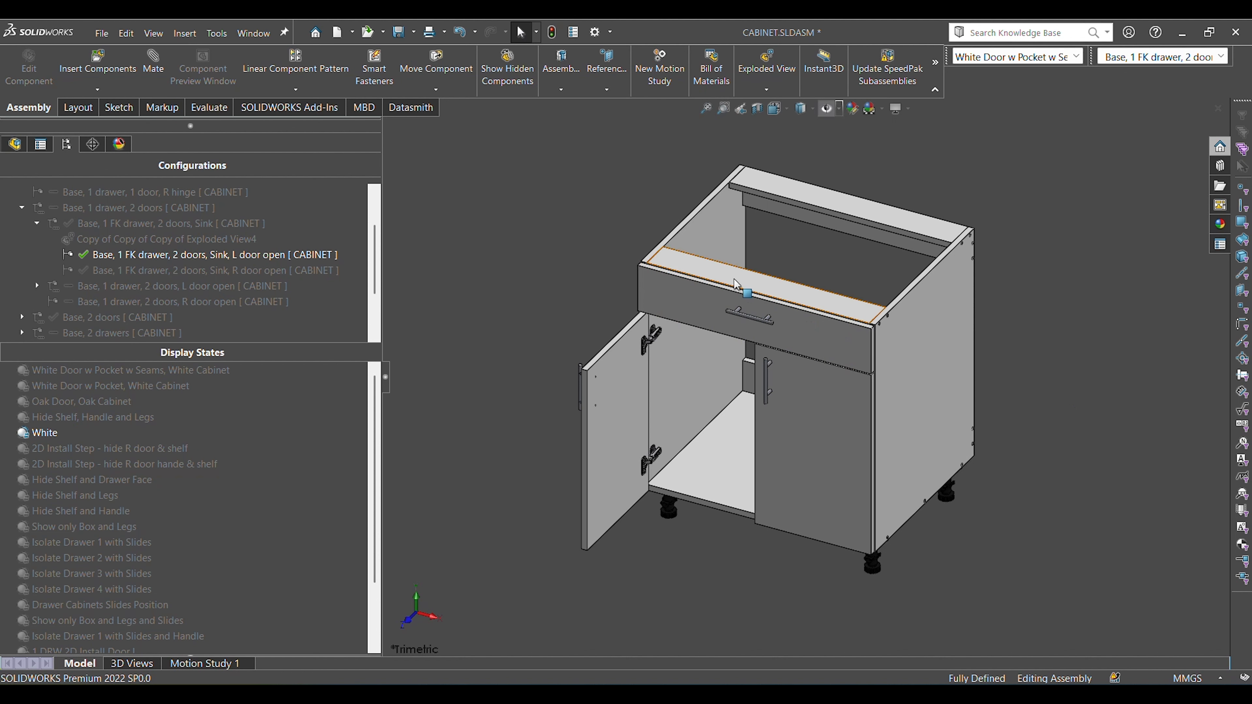
Select the top faces of the cabinet's front and back top rails, and clear the selection.
{"action": "left_click", "coordinate": [743, 295]}
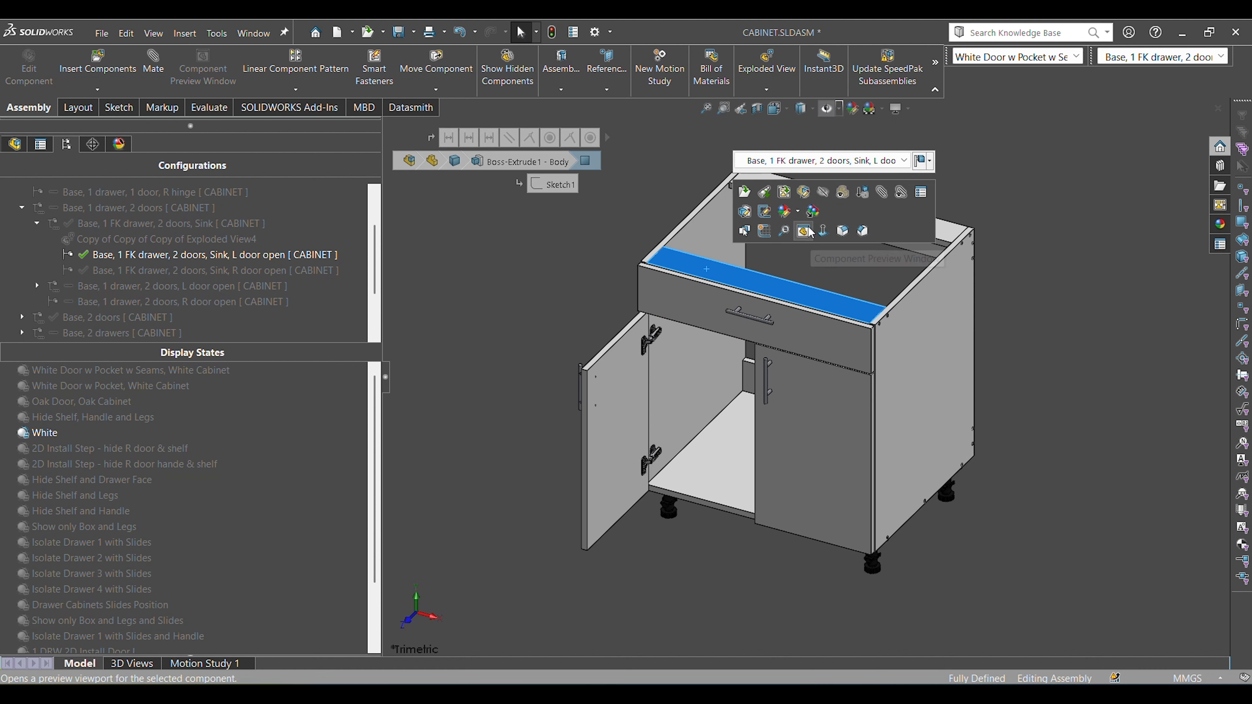
{"action": "left_click", "coordinate": [948, 248], "text": "ctrl"}
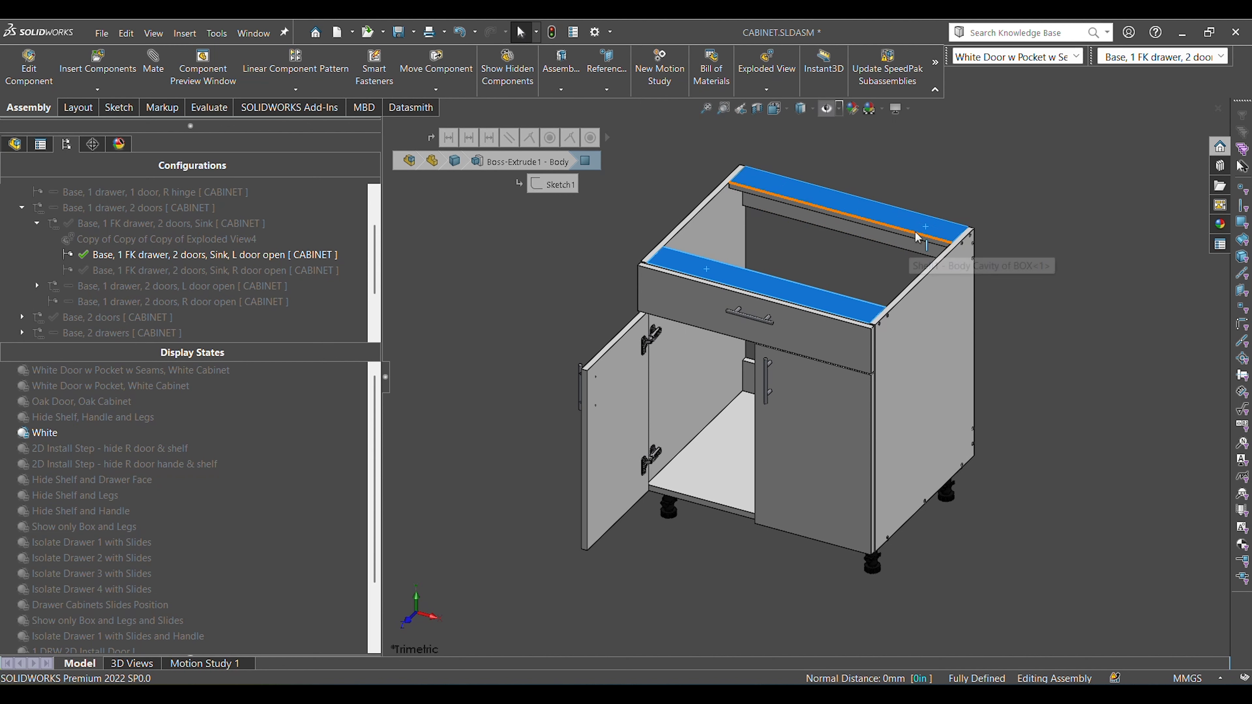
{"action": "left_click", "coordinate": [1072, 273]}
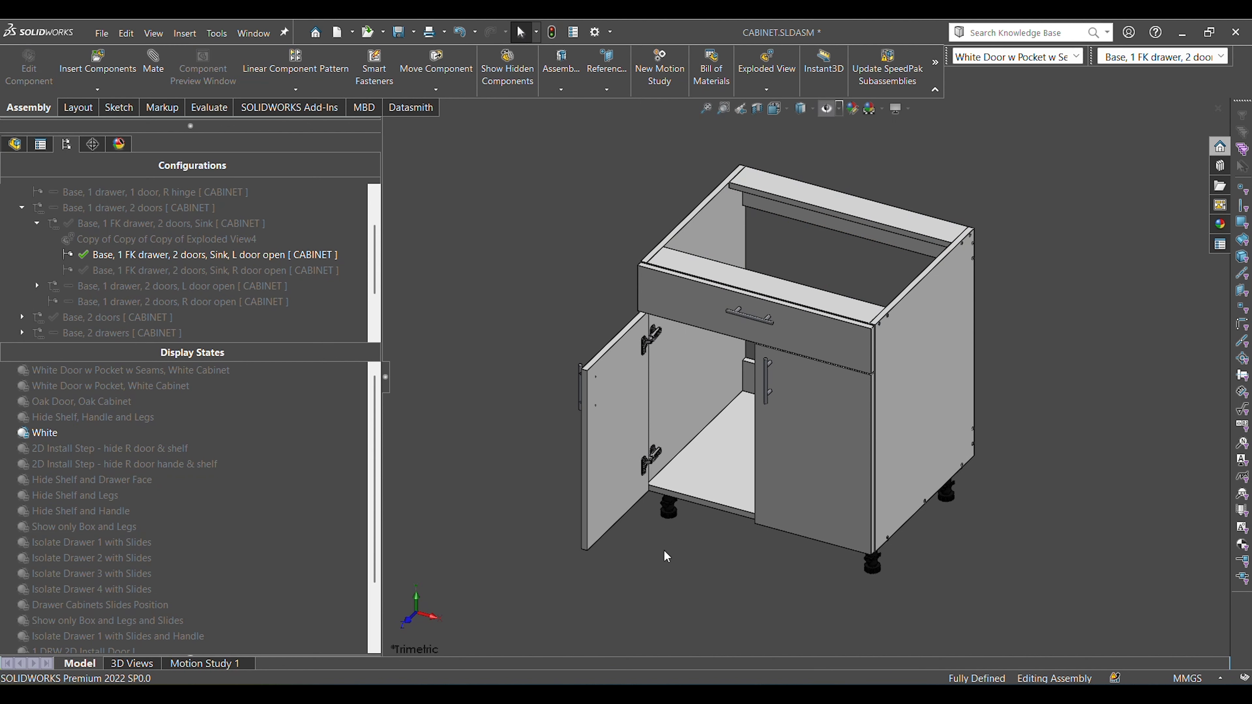
Inspect the front top rail's underside and the corner bracket from behind and below, and restore the trimetric view with nothing selected.
{"action": "middle_click_drag", "start_coordinate": [791, 364], "coordinate": [777, 199]}
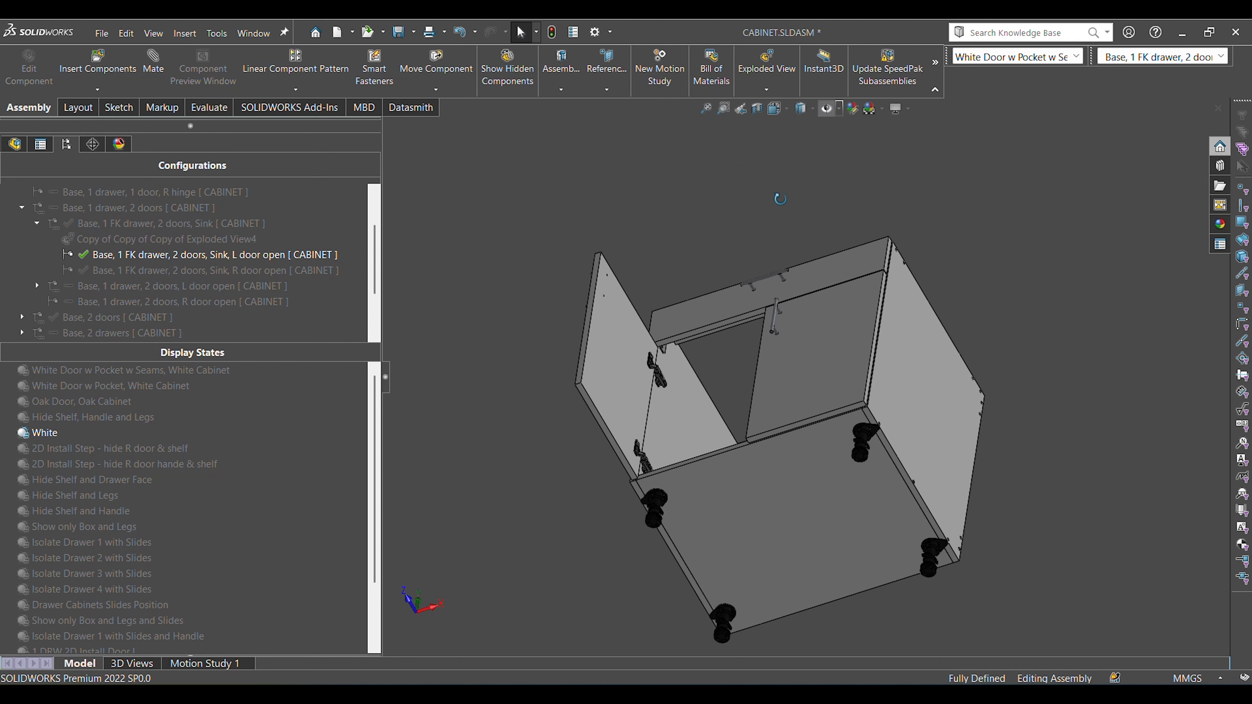
{"action": "middle_click_drag", "start_coordinate": [917, 375], "coordinate": [951, 350]}
{"action": "scroll", "coordinate": [838, 344], "scroll_direction": "down", "scroll_amount": 5}
{"action": "left_click", "coordinate": [806, 323]}
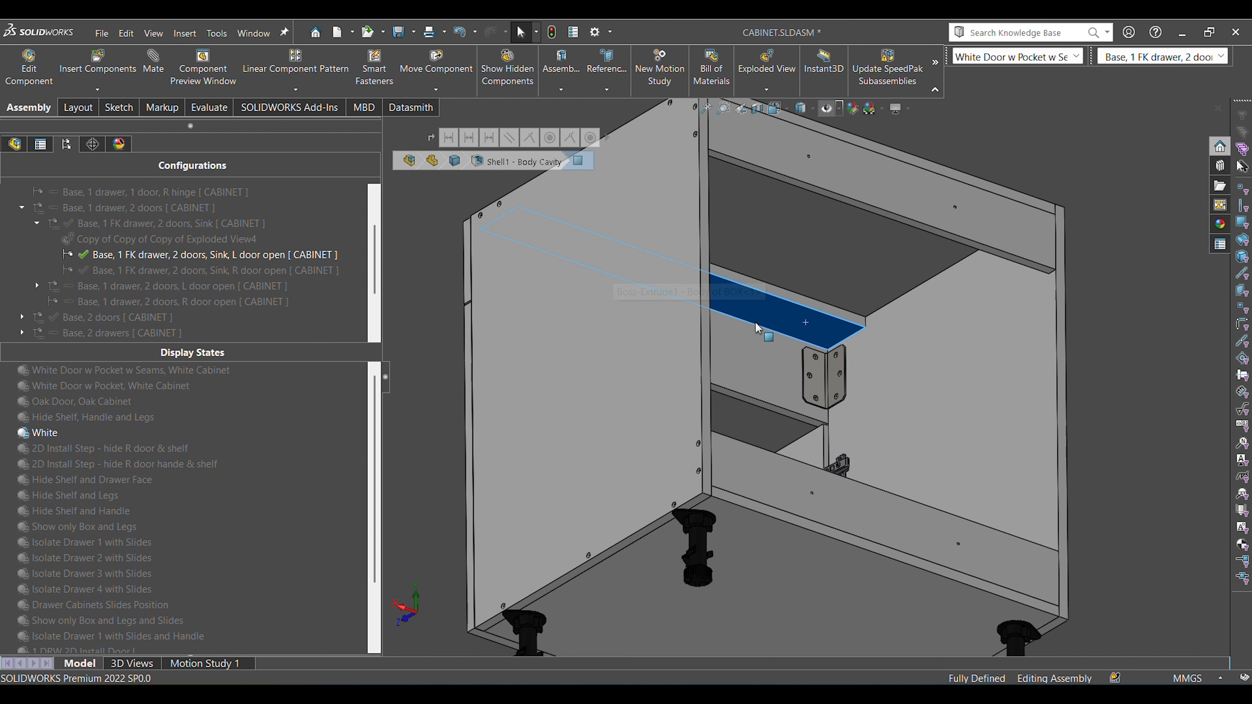
{"action": "middle_click_drag", "start_coordinate": [926, 340], "coordinate": [1104, 274]}
{"action": "left_click", "coordinate": [947, 329]}
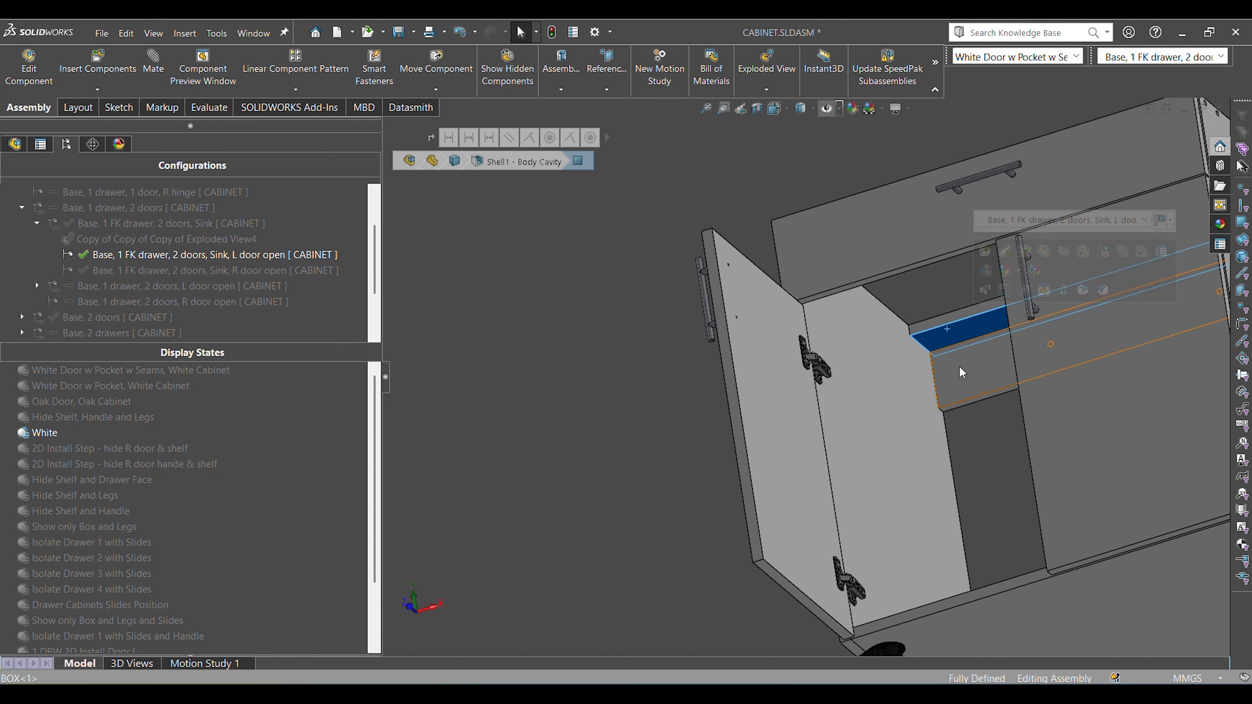
{"action": "scroll", "coordinate": [958, 366], "scroll_direction": "up", "scroll_amount": 5}
{"action": "scroll", "coordinate": [866, 345], "scroll_direction": "down", "scroll_amount": 3}
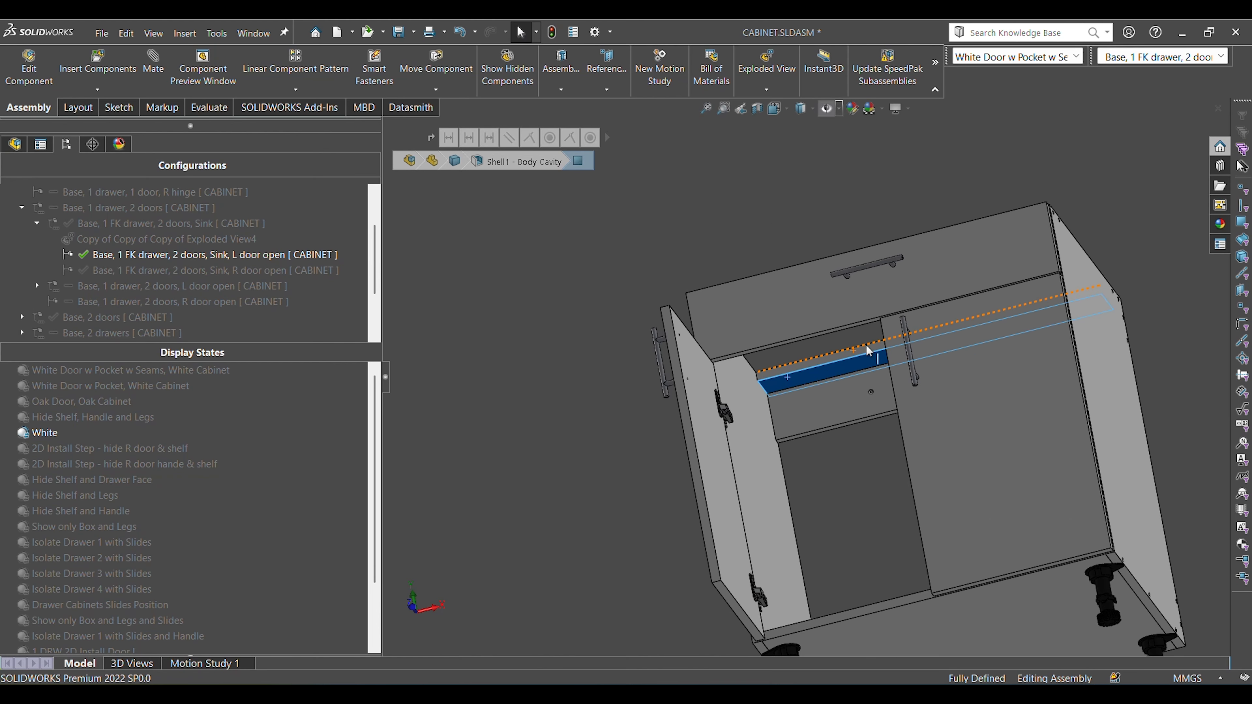
{"action": "scroll", "coordinate": [848, 353], "scroll_direction": "down", "scroll_amount": 3}
{"action": "middle_click_drag", "start_coordinate": [837, 356], "coordinate": [794, 362]}
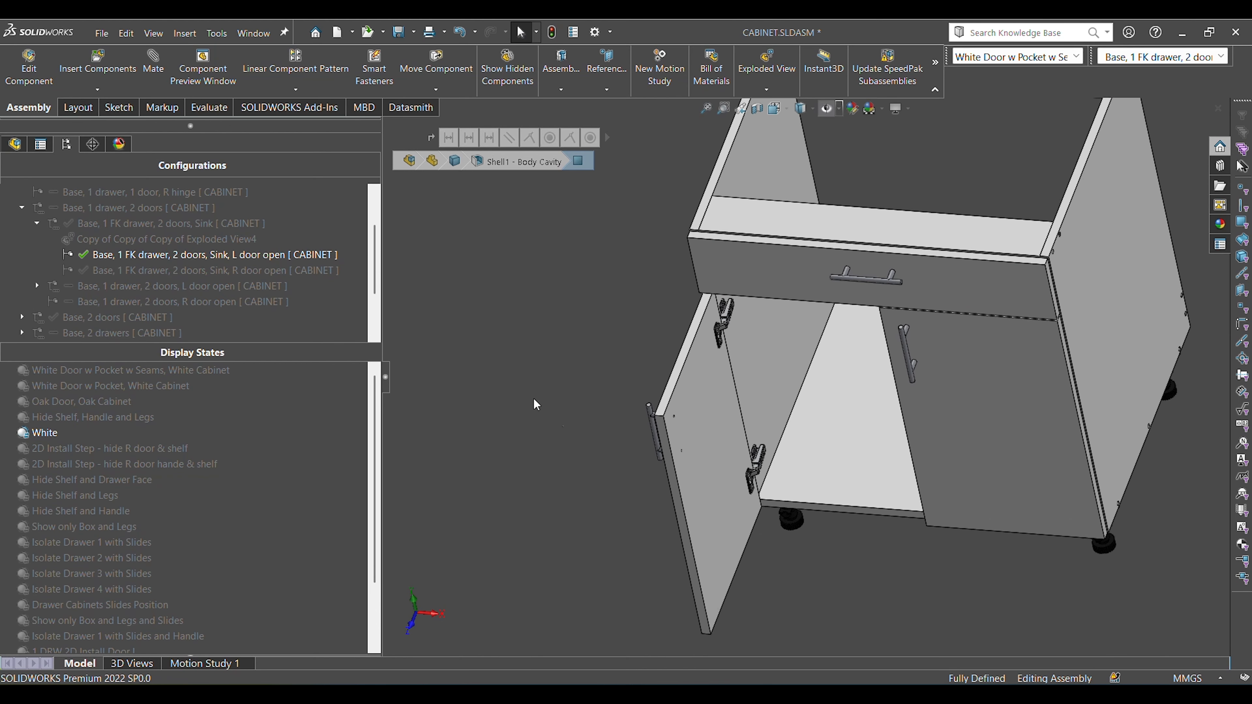
{"action": "key", "text": "ctrl+7"}
{"action": "left_click", "coordinate": [1010, 260]}
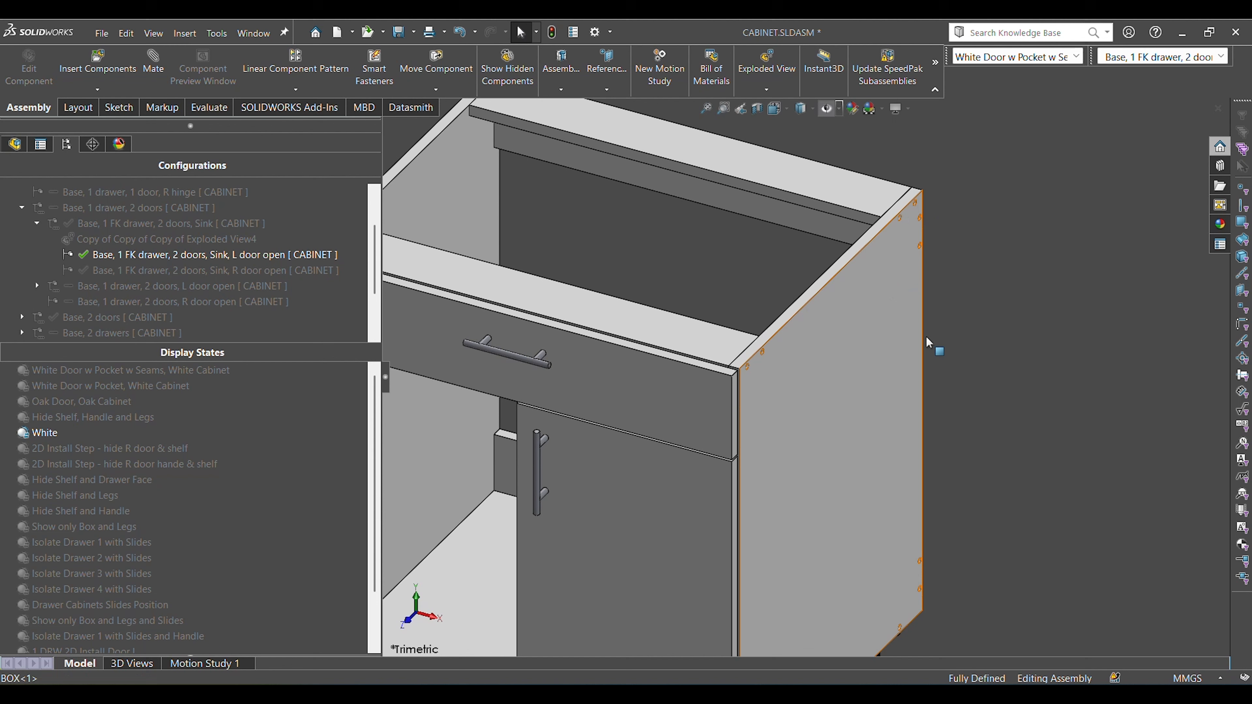
Inspect the screw holes at the right side panel's upper rear corner, selecting two of them, and fit the whole cabinet in view.
{"action": "left_click", "coordinate": [925, 336]}
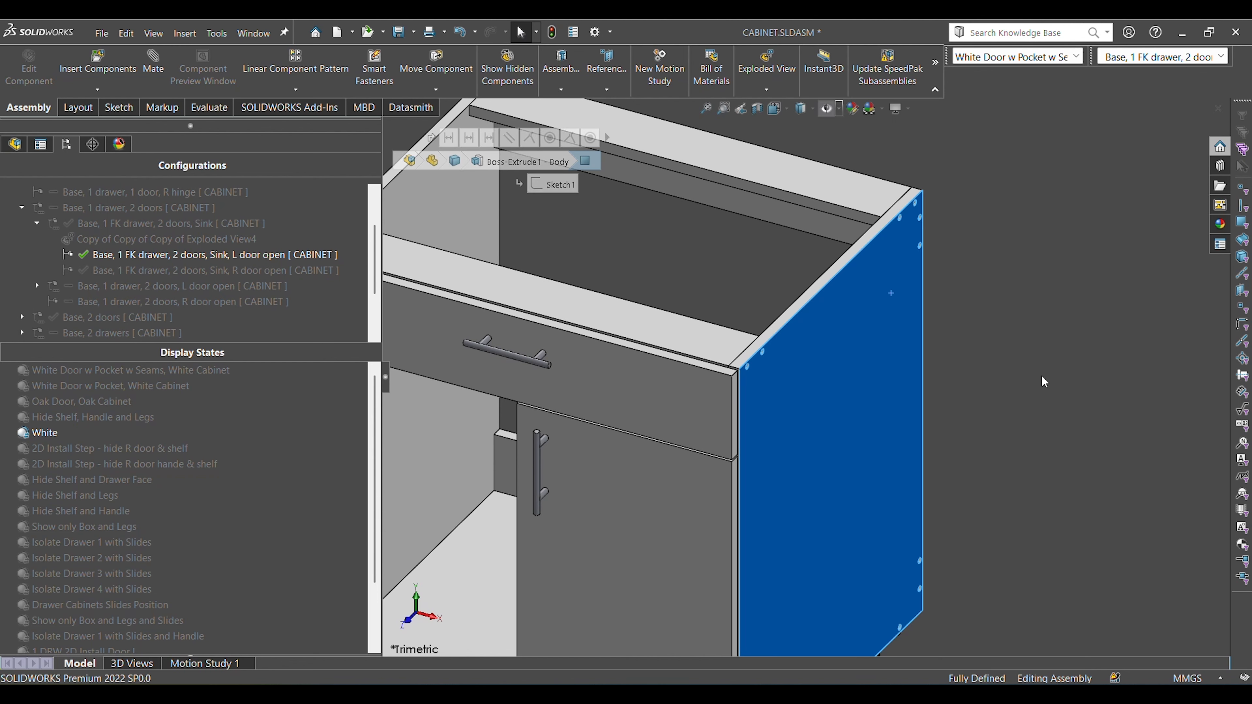
{"action": "left_click", "coordinate": [1040, 375]}
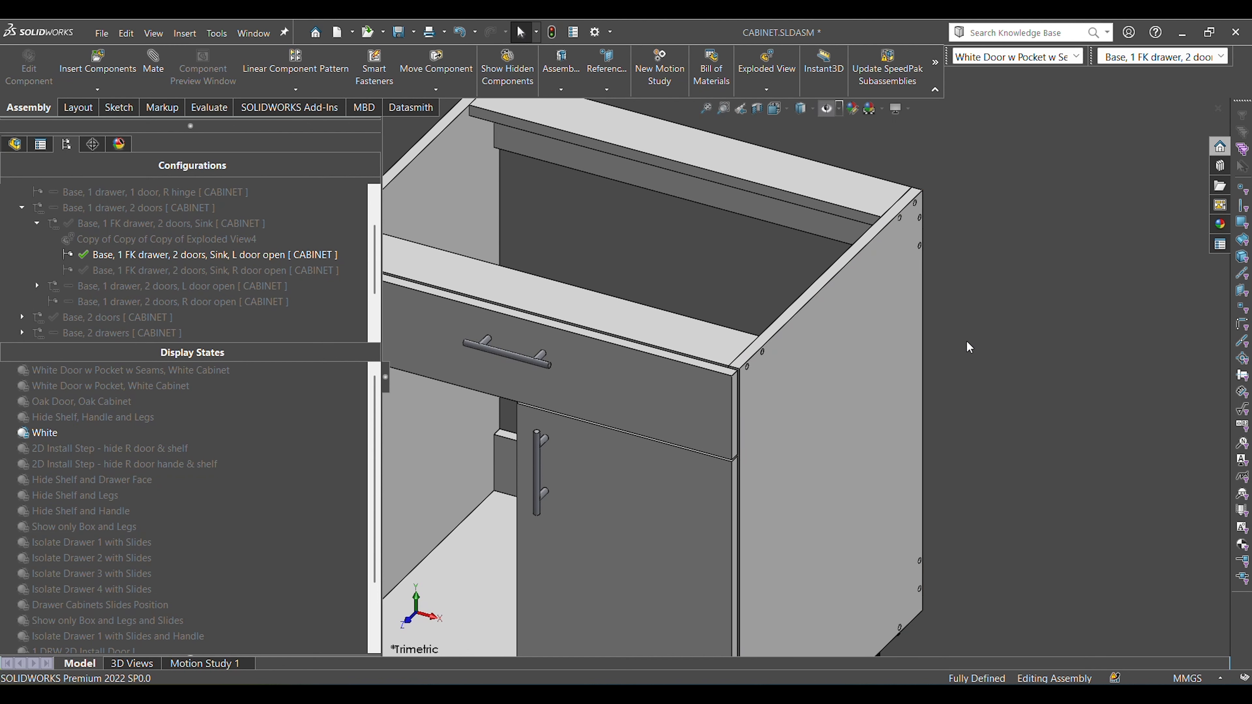
{"action": "scroll", "coordinate": [880, 232], "scroll_direction": "down", "scroll_amount": 3}
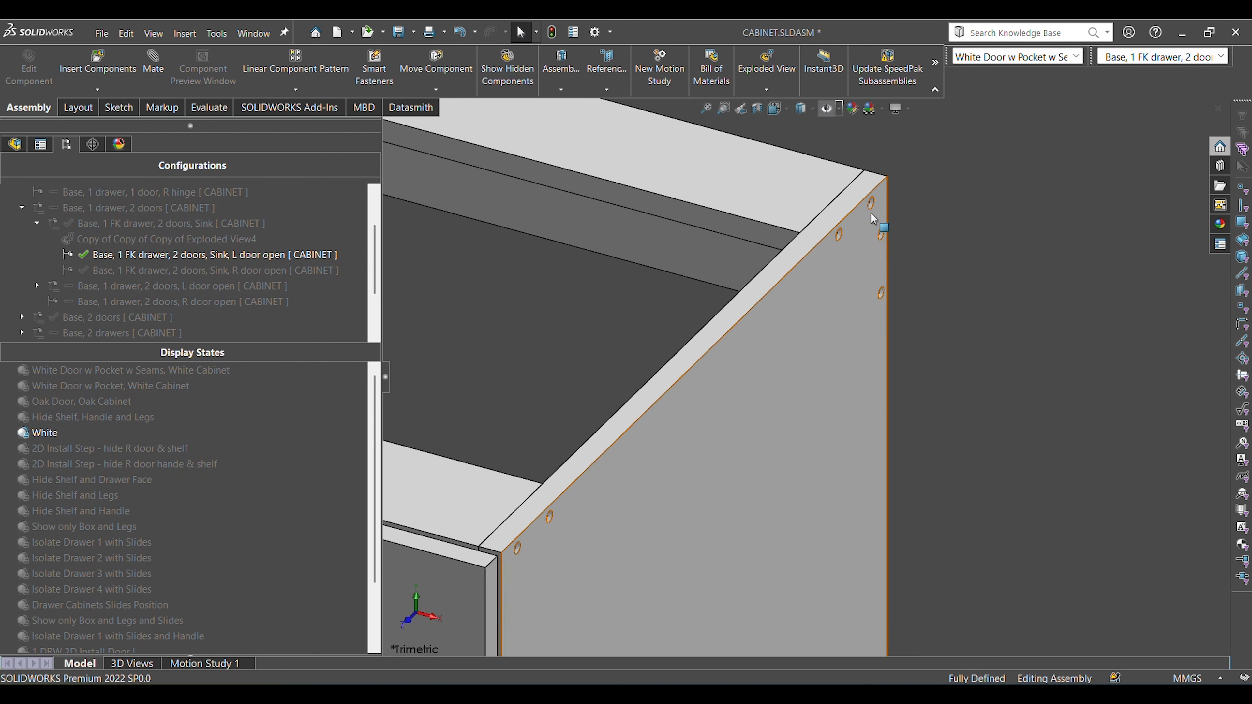
{"action": "scroll", "coordinate": [871, 213], "scroll_direction": "down", "scroll_amount": 2}
{"action": "left_click", "coordinate": [857, 237]}
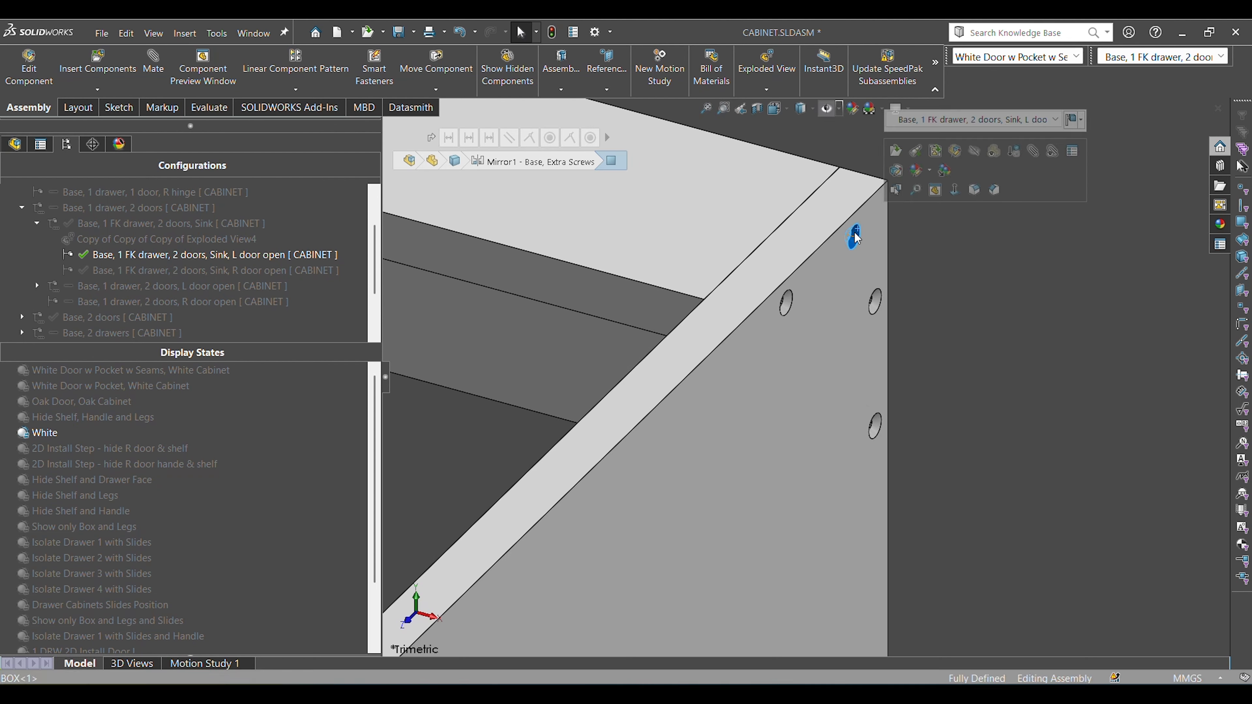
{"action": "left_click", "coordinate": [787, 300]}
{"action": "left_click", "coordinate": [1029, 364]}
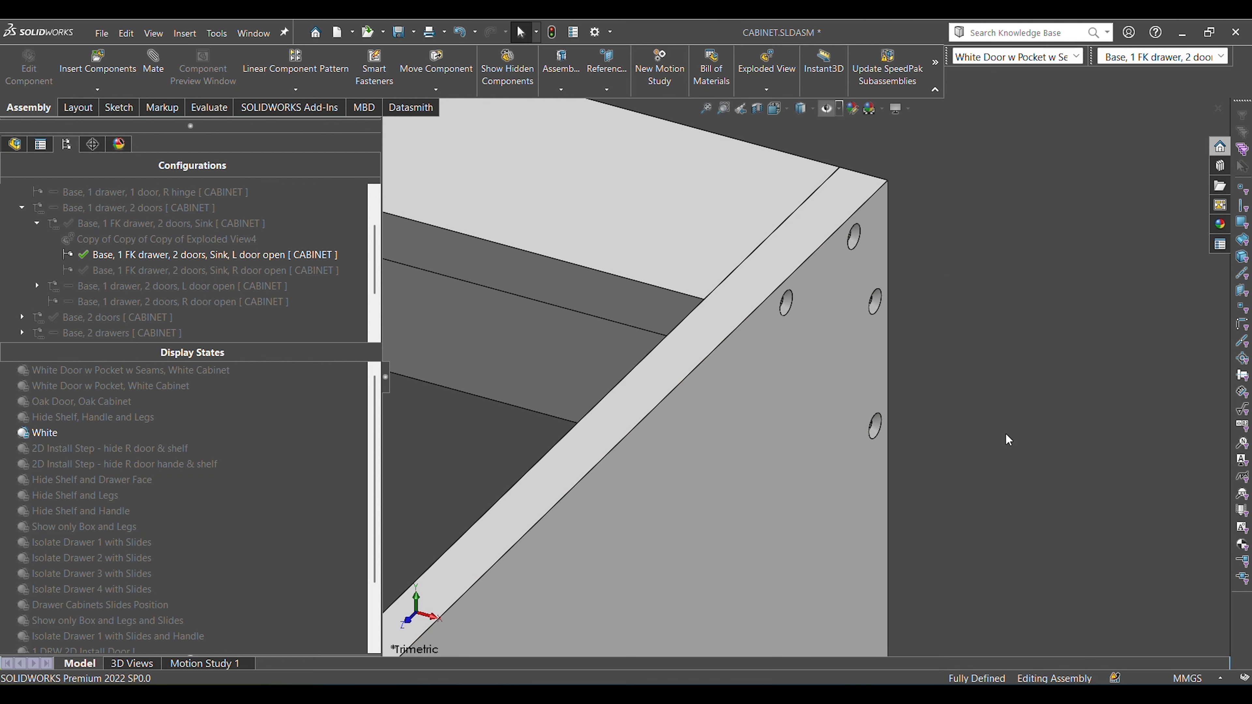
{"action": "key", "text": "f"}
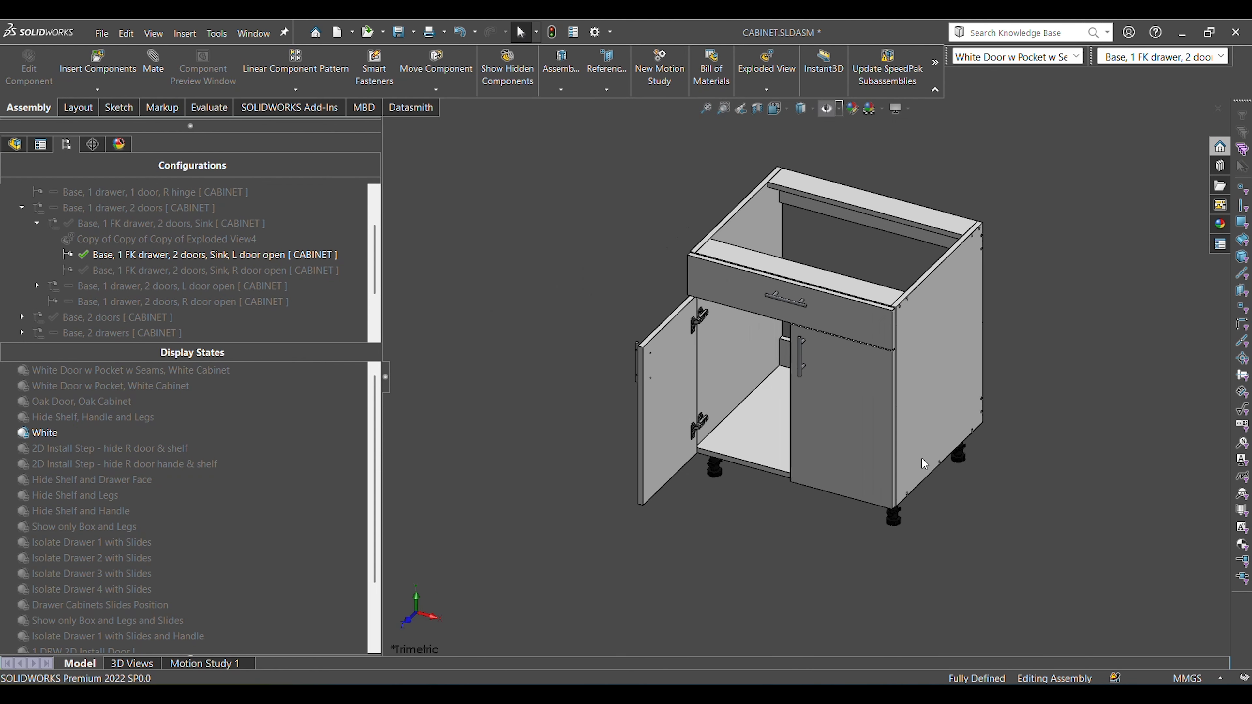
Activate the closed-door "Base, 1 FK drawer, 2 doors, Sink" configuration.
{"action": "scroll", "coordinate": [924, 463], "scroll_direction": "down", "scroll_amount": 5}
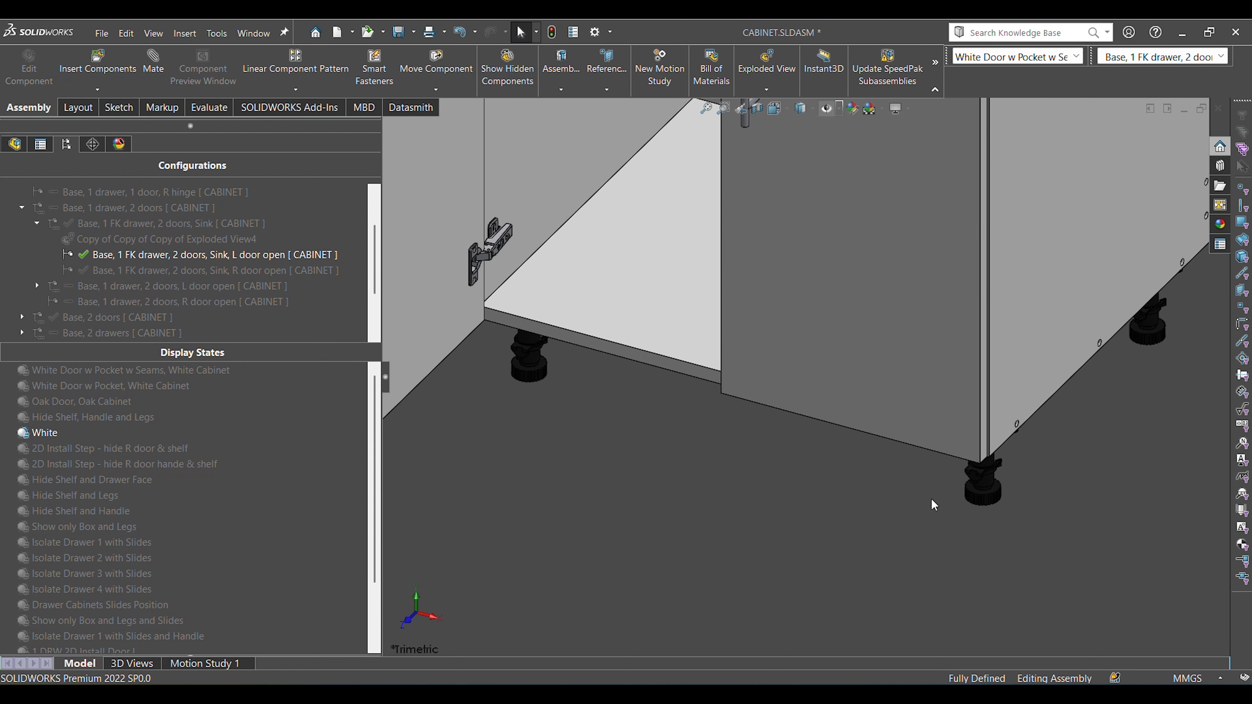
{"action": "left_click", "coordinate": [118, 228]}
{"action": "double_click", "coordinate": [117, 227]}
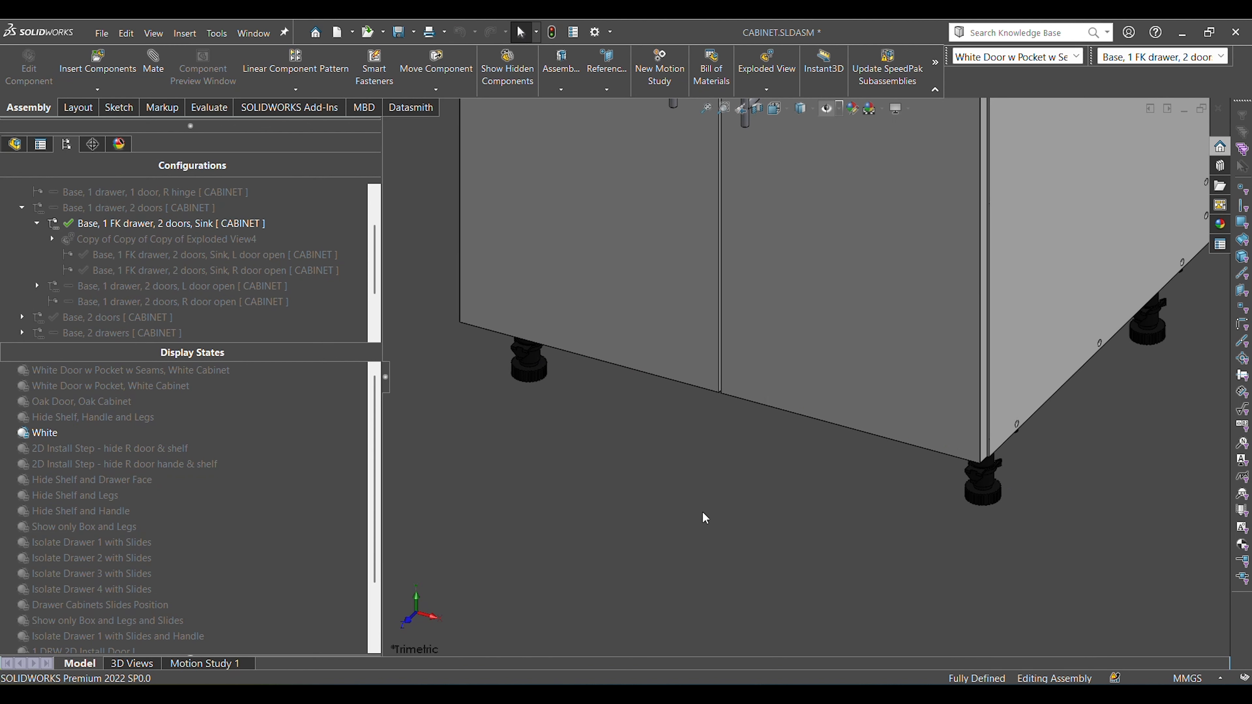
View the cabinet squarely facing the right side panel, and clear the selection.
{"action": "middle_click_drag", "start_coordinate": [877, 544], "coordinate": [801, 368]}
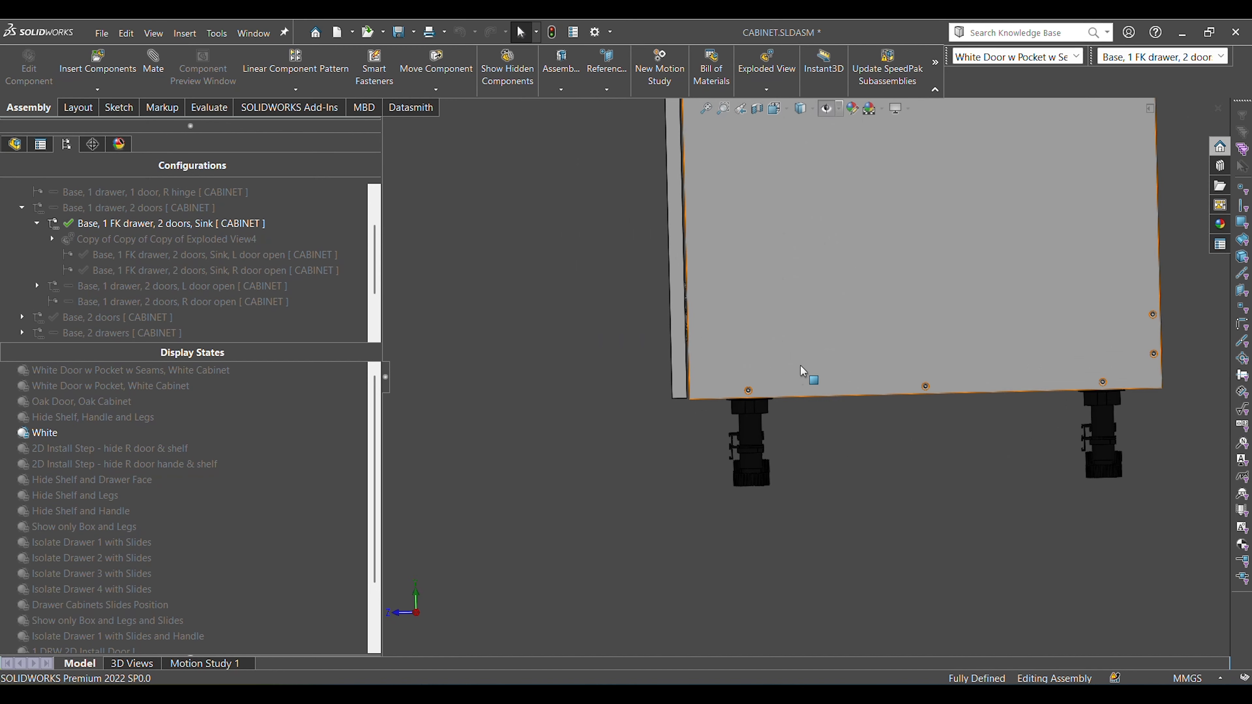
{"action": "left_click", "coordinate": [802, 382]}
{"action": "key", "text": "ctrl+8"}
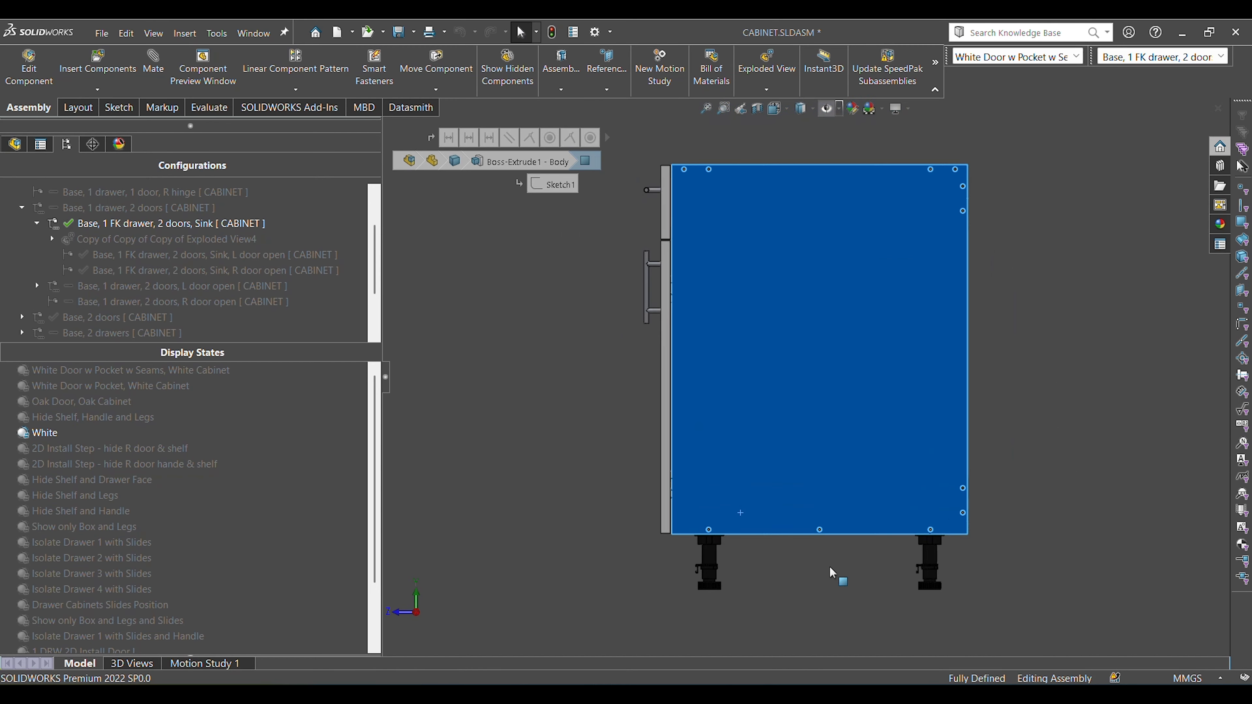
{"action": "left_click", "coordinate": [831, 570]}
Inspect the front leg and its clip from the side, checking their position relative to the side panel and door.
{"action": "scroll", "coordinate": [697, 576], "scroll_direction": "down", "scroll_amount": 5}
{"action": "scroll", "coordinate": [726, 513], "scroll_direction": "down", "scroll_amount": 3}
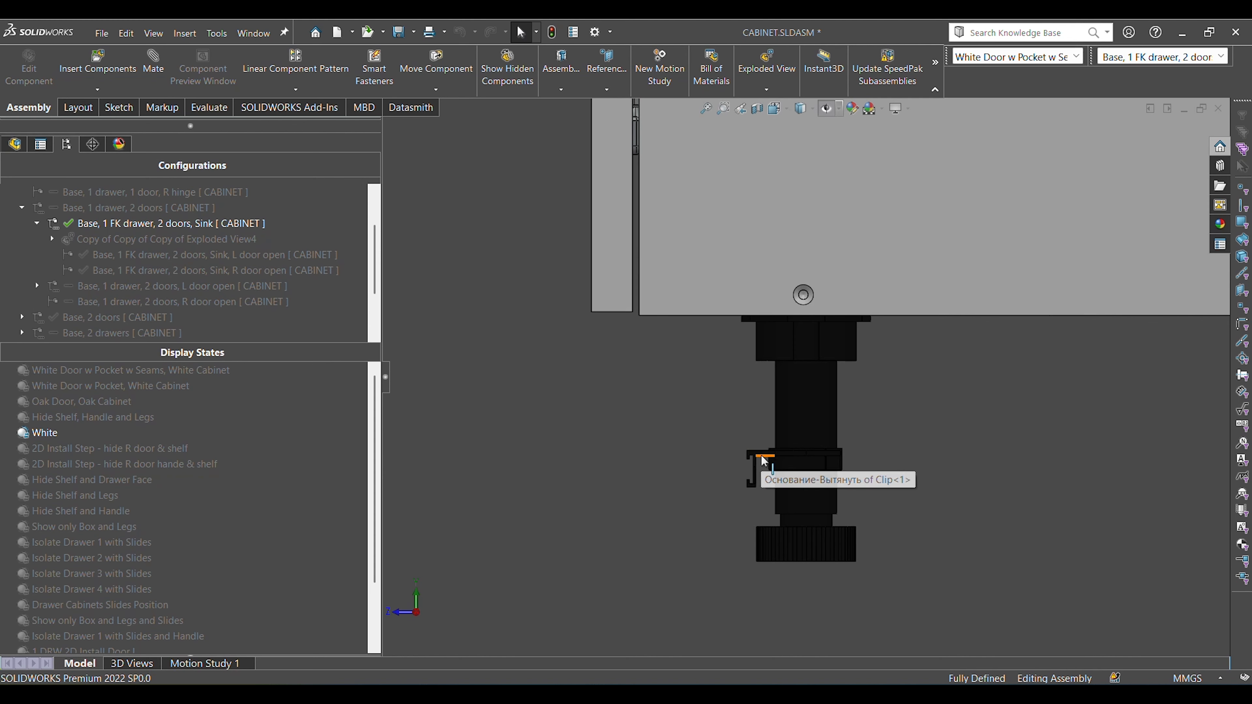
{"action": "scroll", "coordinate": [764, 459], "scroll_direction": "down", "scroll_amount": 3}
{"action": "left_click", "coordinate": [774, 432]}
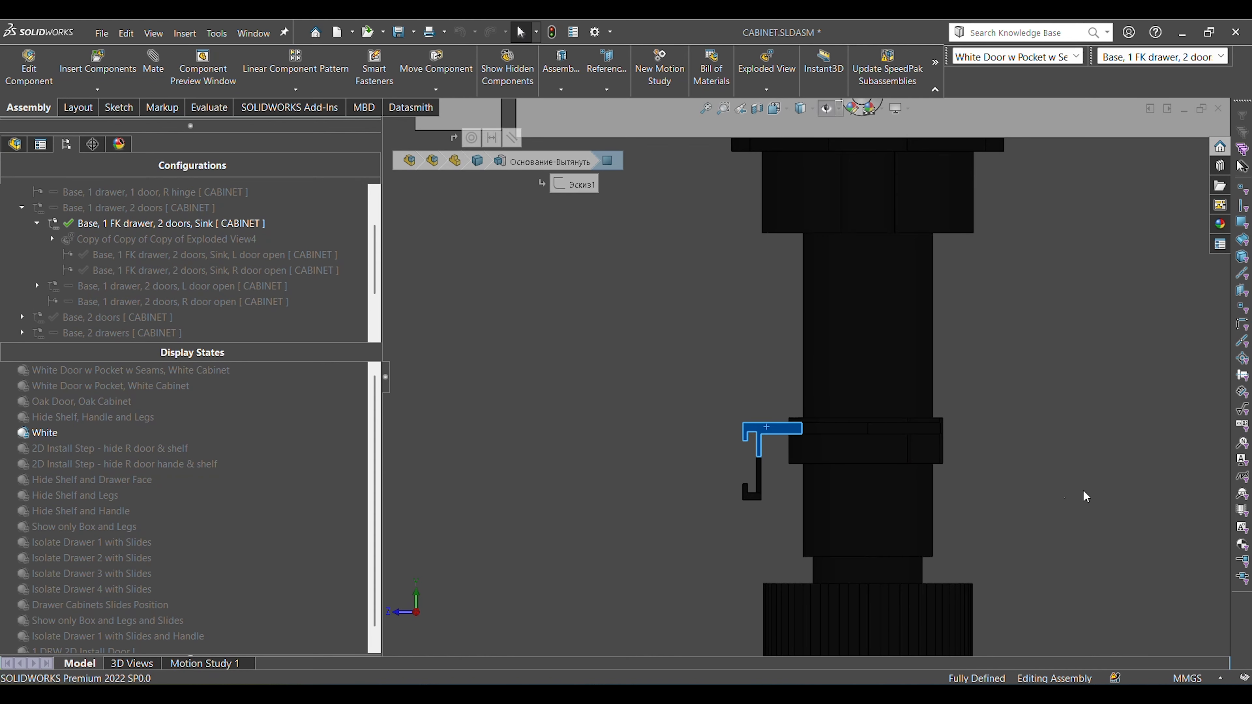
{"action": "left_click", "coordinate": [741, 464]}
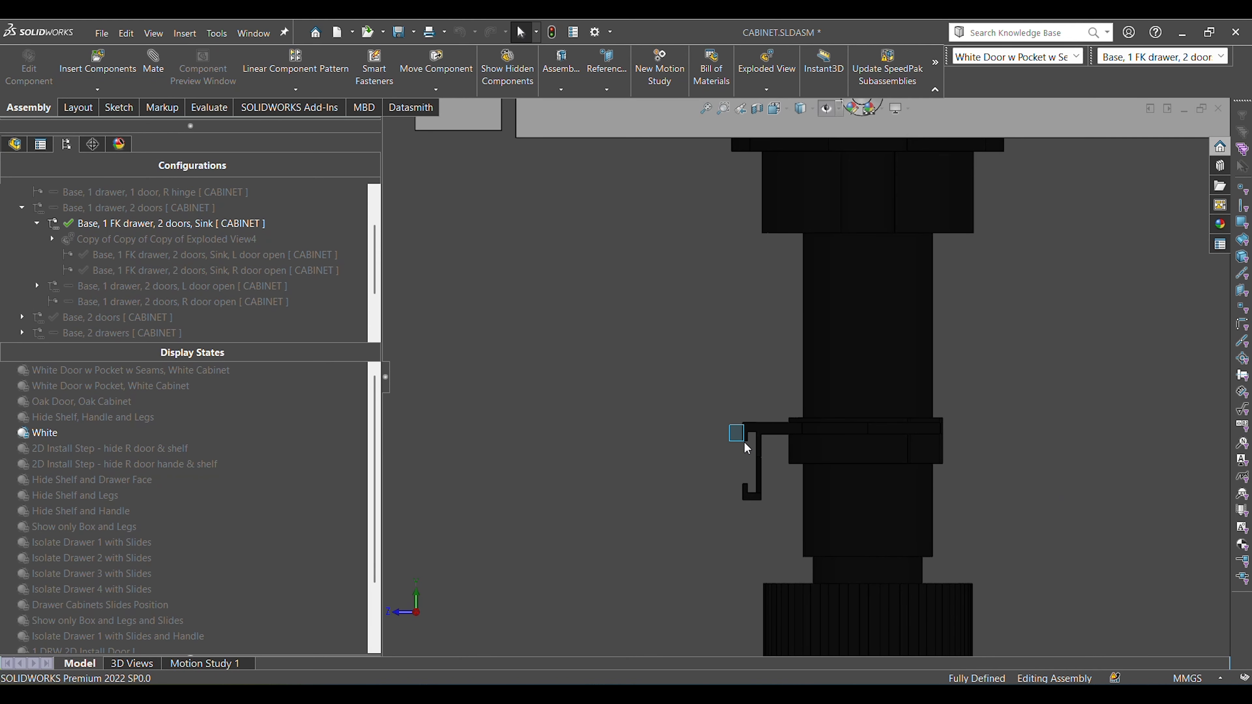
{"action": "left_click_drag", "start_coordinate": [744, 443], "coordinate": [756, 471]}
{"action": "key", "text": "z"}
{"action": "key", "text": "z"}
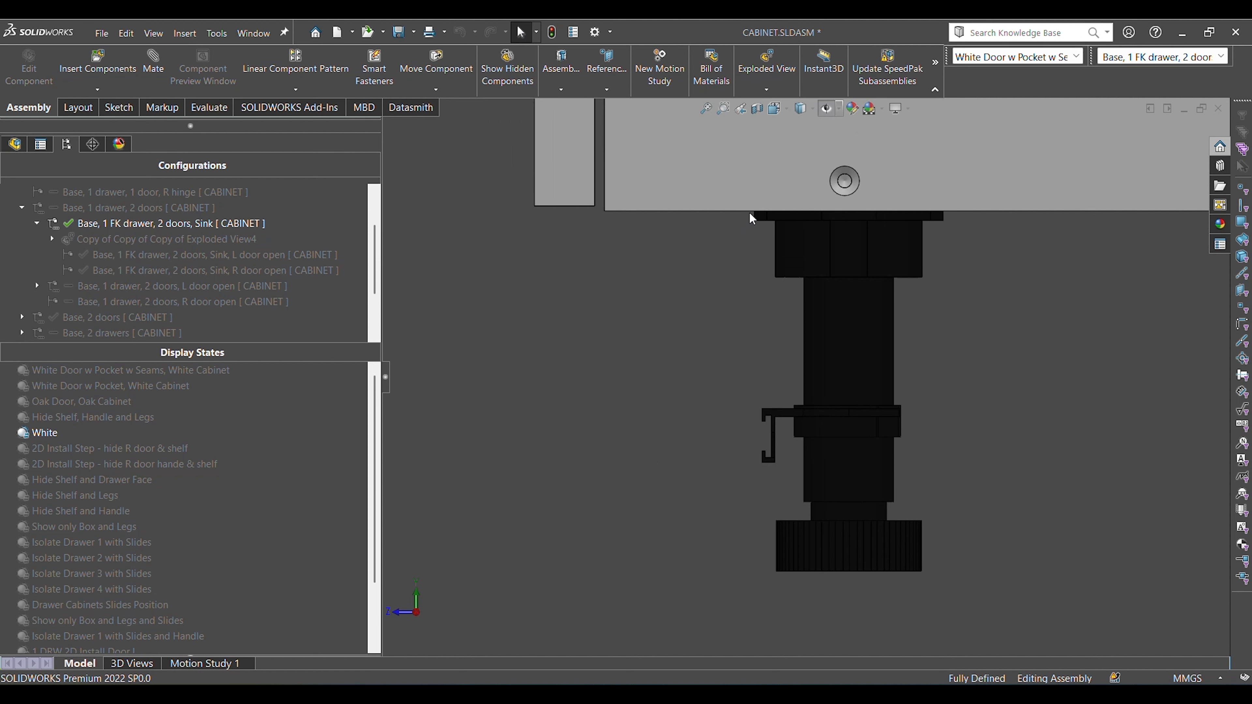
{"action": "left_click_drag", "start_coordinate": [700, 555], "coordinate": [658, 568]}
{"action": "scroll", "coordinate": [1008, 382], "scroll_direction": "up", "scroll_amount": 4}
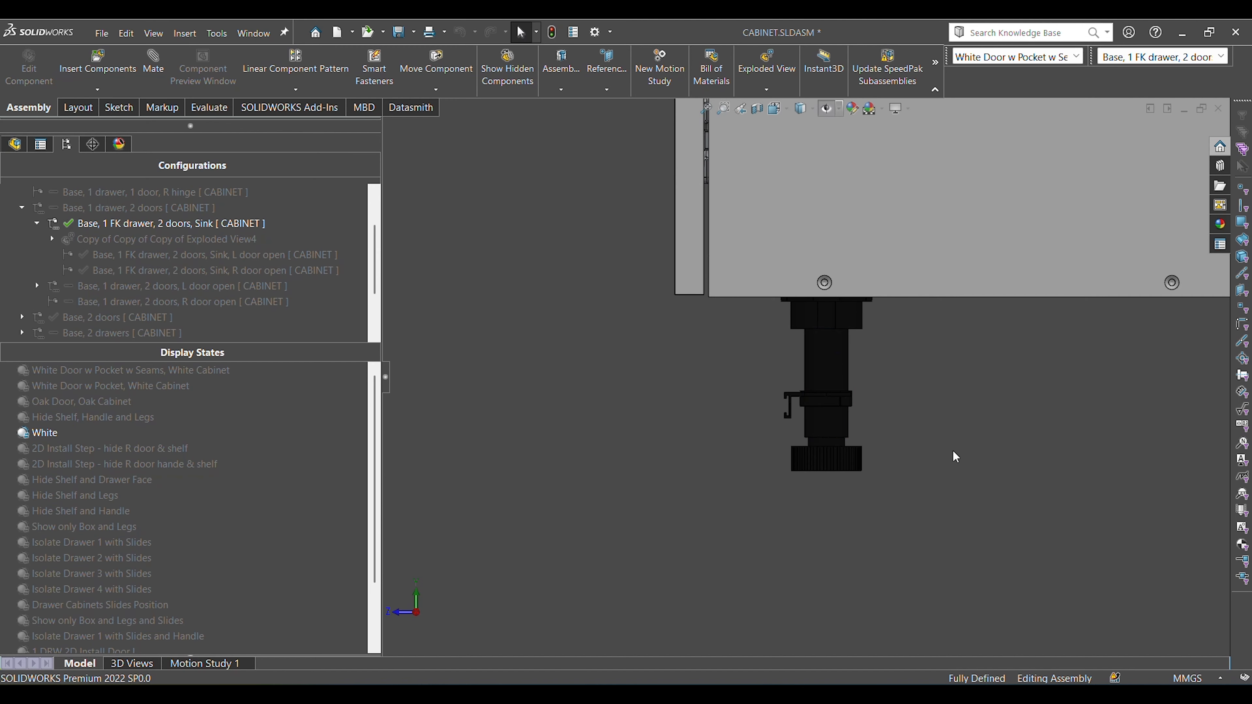
Restore the trimetric view of the whole closed cabinet, and switch to the front view.
{"action": "middle_click_drag", "start_coordinate": [953, 450], "coordinate": [1088, 399]}
{"action": "key", "text": "ctrl+7"}
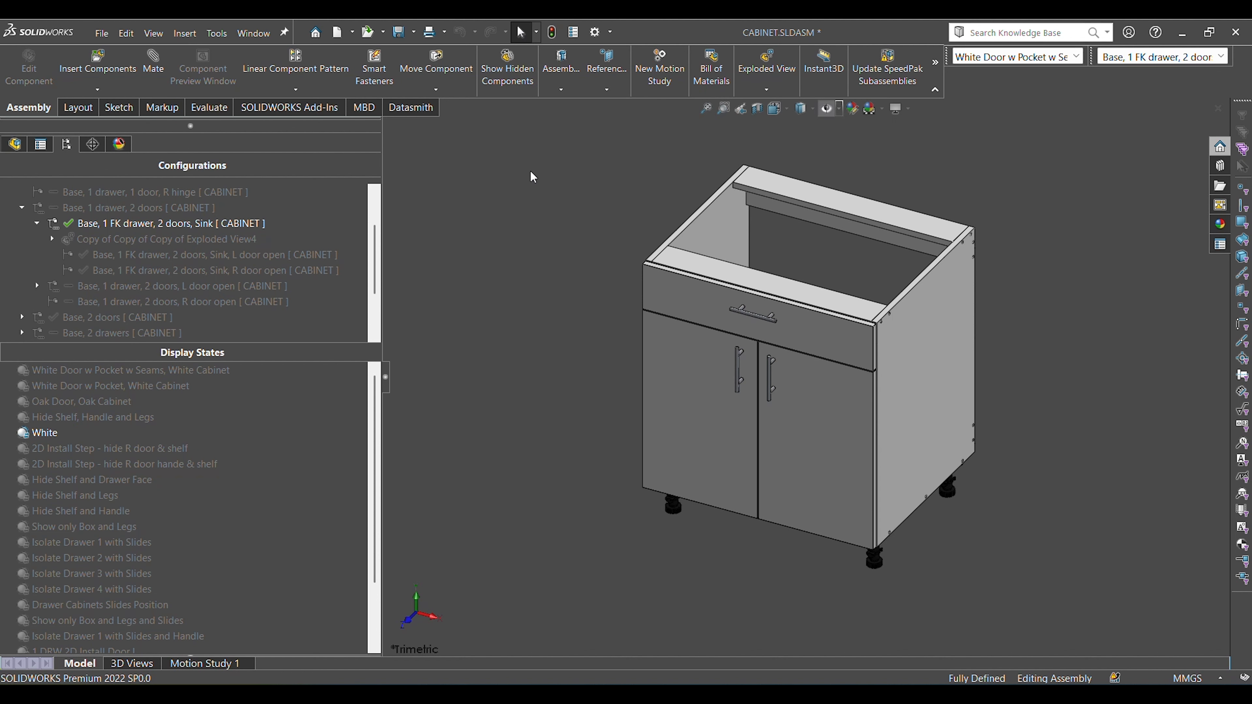
{"action": "key", "text": "ctrl+1"}
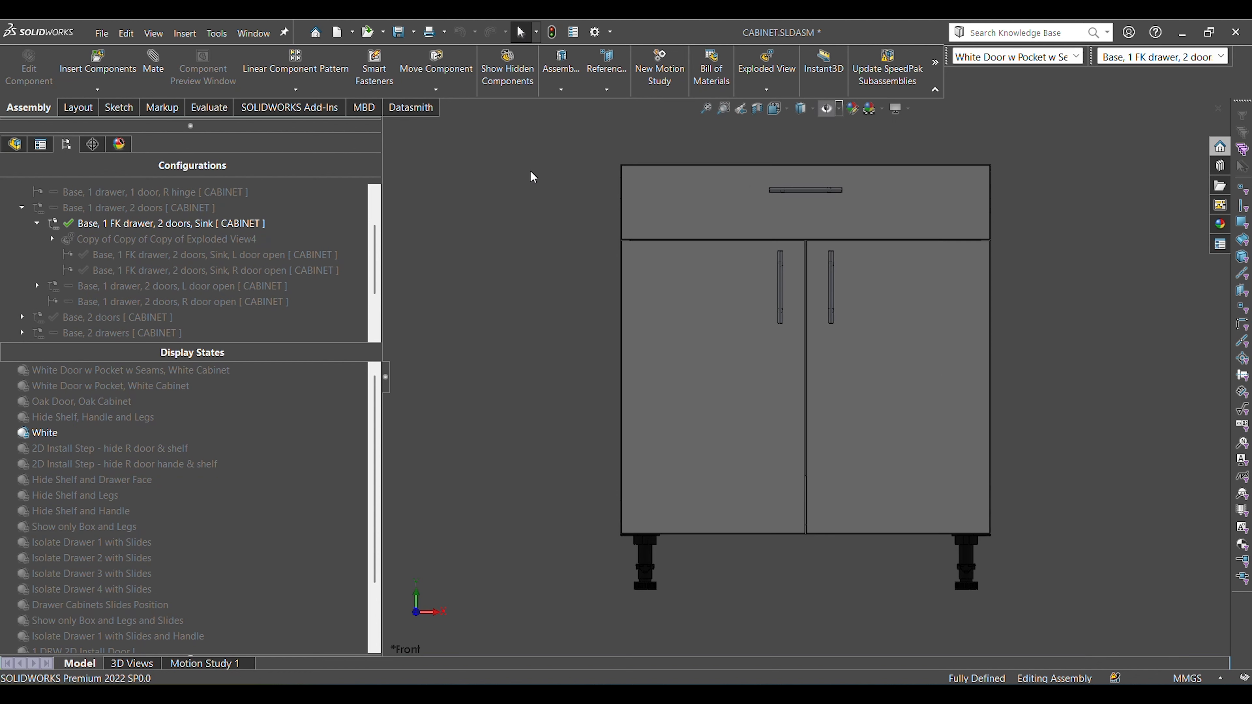